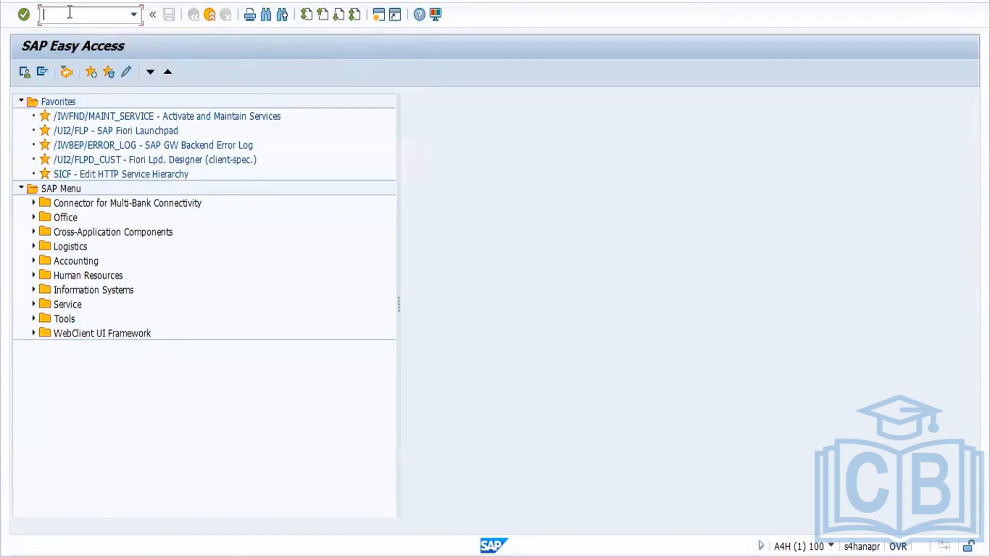
Step: Try to run the material ledger production startup (CKMSTART) for plant FOR1 with the test run switched off
{"action": "type", "text": "ckmstart"}
{"action": "key", "text": "Return"}
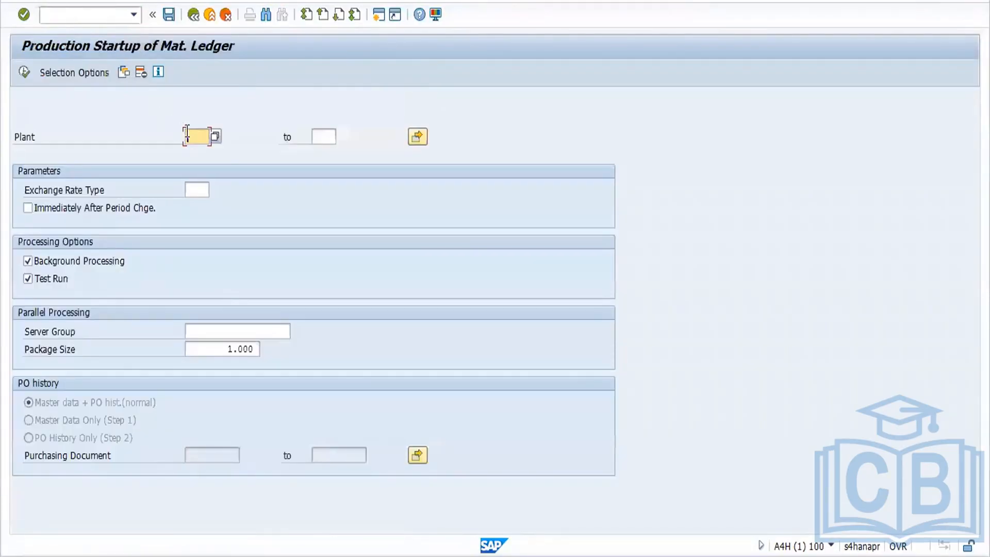
{"action": "type", "text": "for1"}
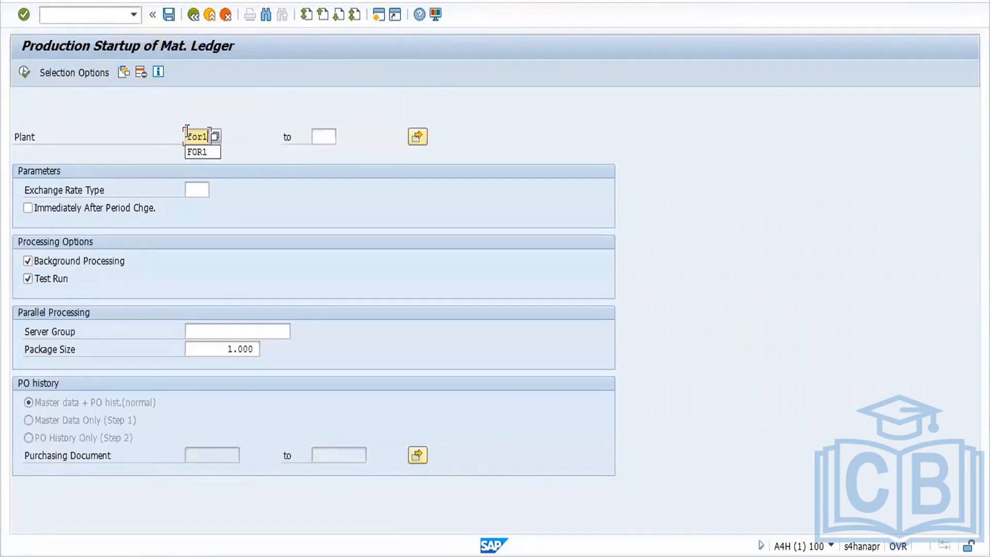
{"action": "left_click", "coordinate": [205, 152]}
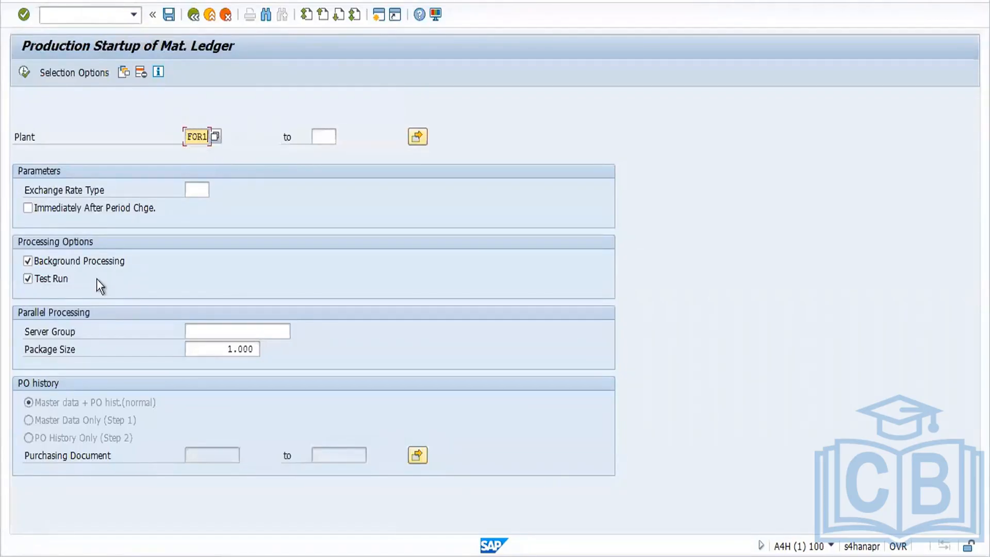
{"action": "left_click", "coordinate": [59, 278]}
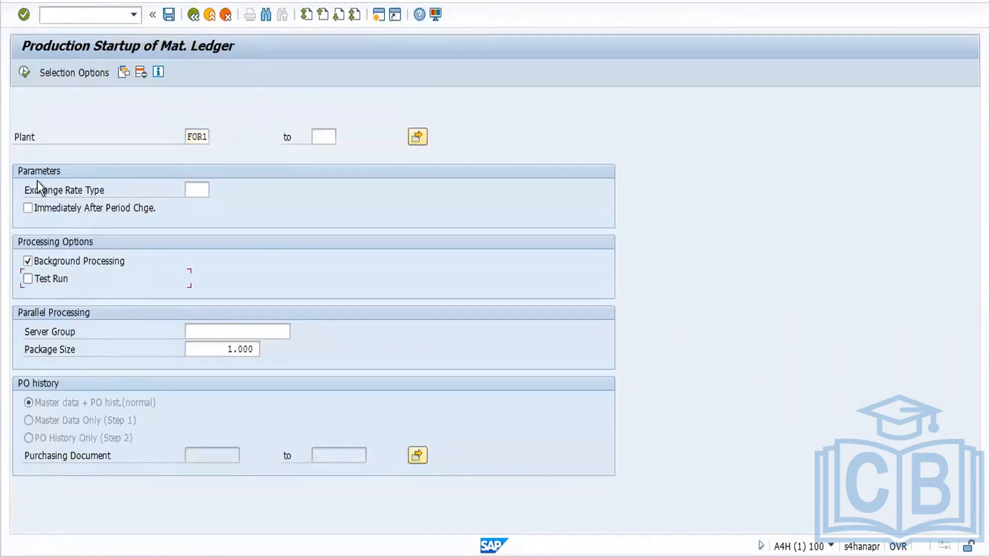
{"action": "left_click", "coordinate": [28, 69]}
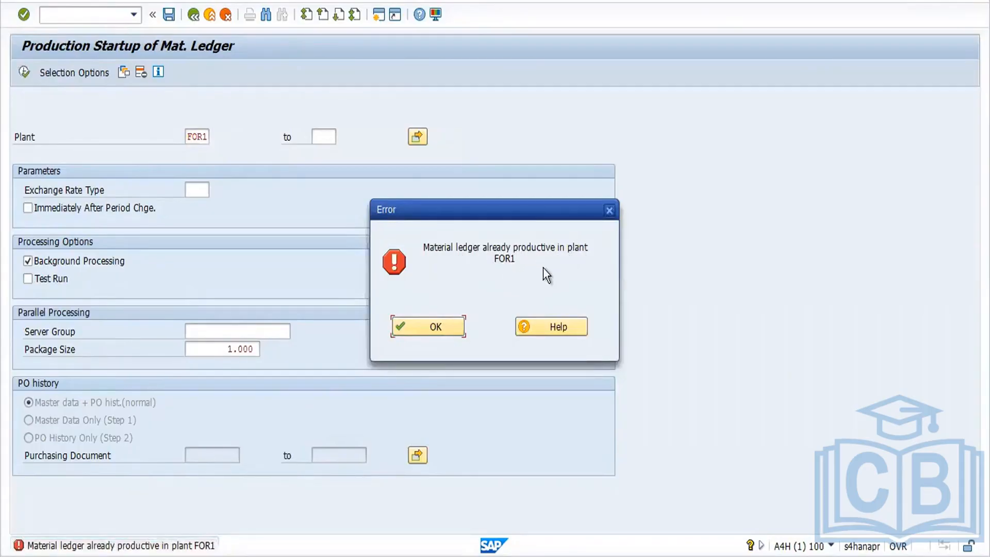
{"action": "left_click", "coordinate": [423, 330]}
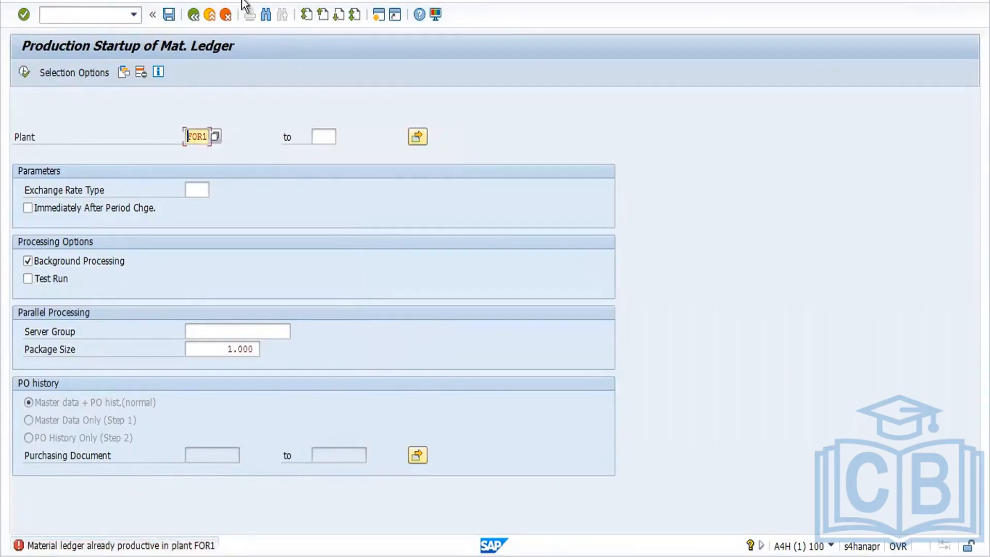
{"action": "left_click", "coordinate": [193, 15]}
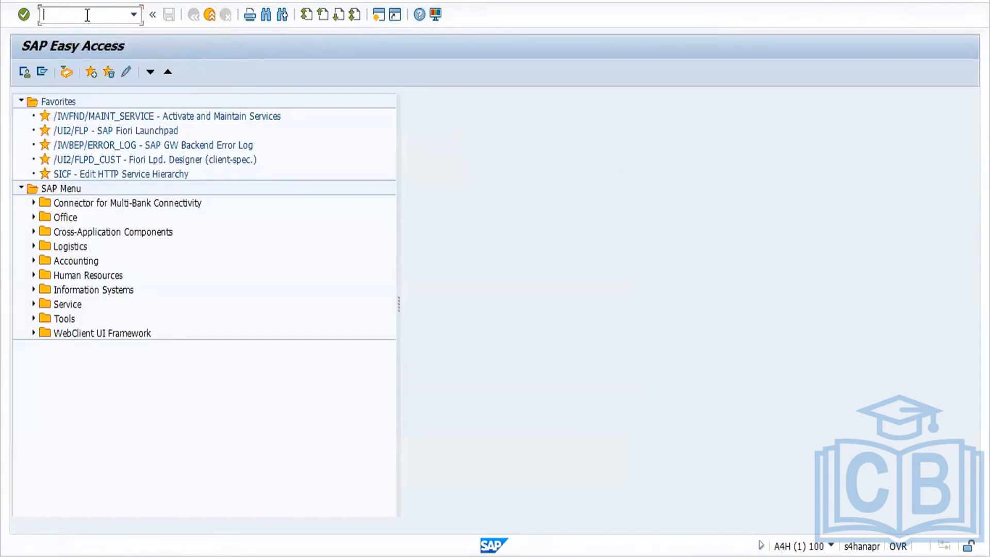
Step: Start material creation with transaction MM01 and set the industry sector to M Mechanical engineering
{"action": "type", "text": "mm01"}
{"action": "key", "text": "Return"}
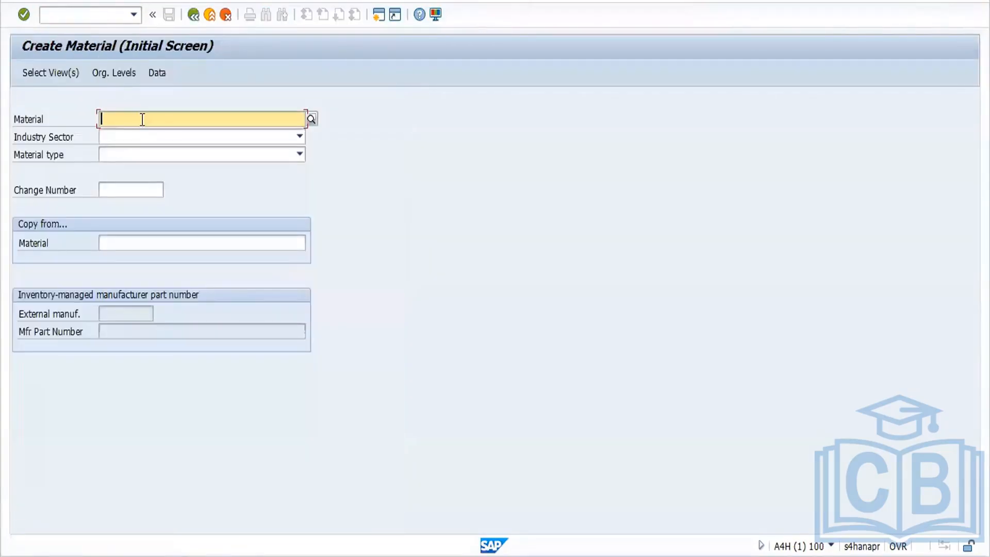
{"action": "left_click", "coordinate": [163, 140]}
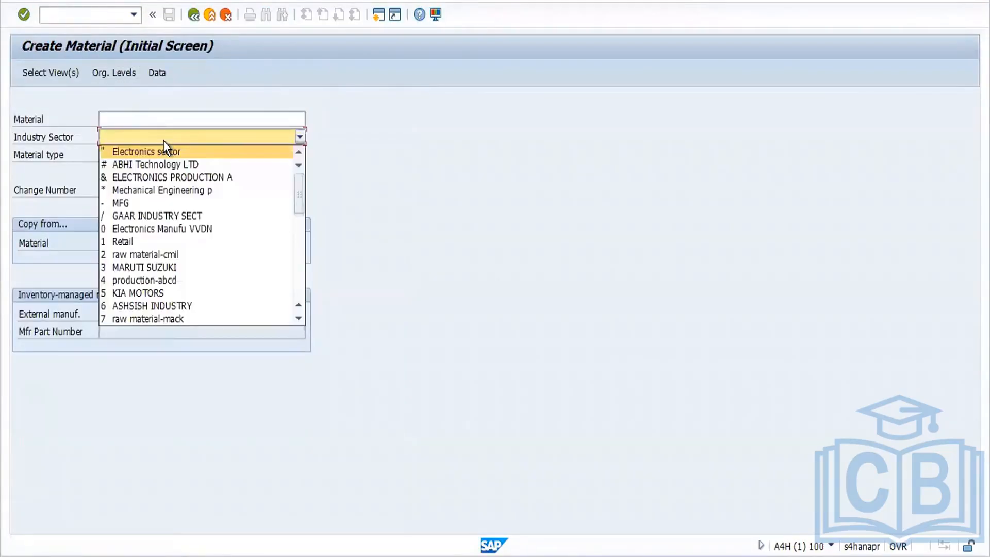
{"action": "key", "text": "m"}
{"action": "key", "text": "Return"}
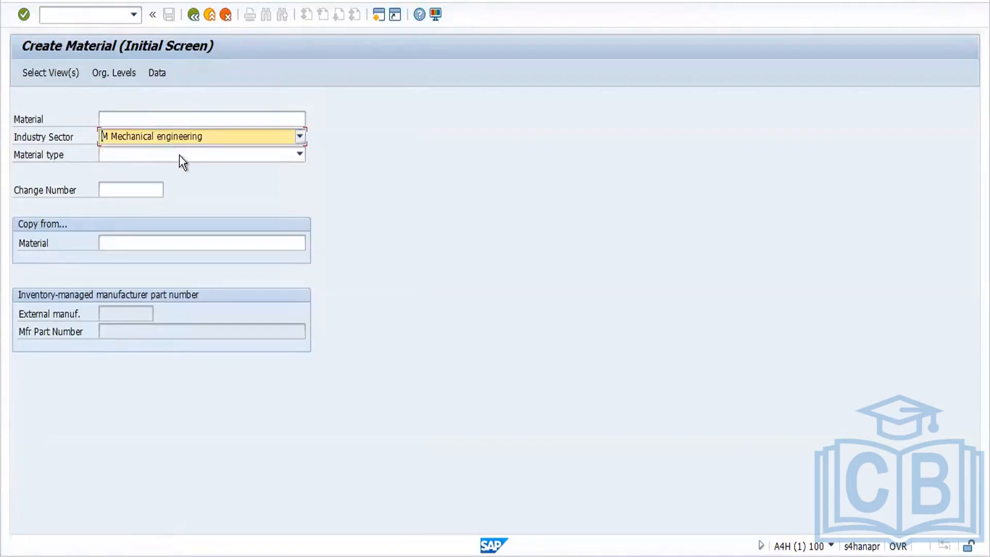
Step: Set the material type of the new material to ZFRT Finished Product
{"action": "left_click", "coordinate": [180, 155]}
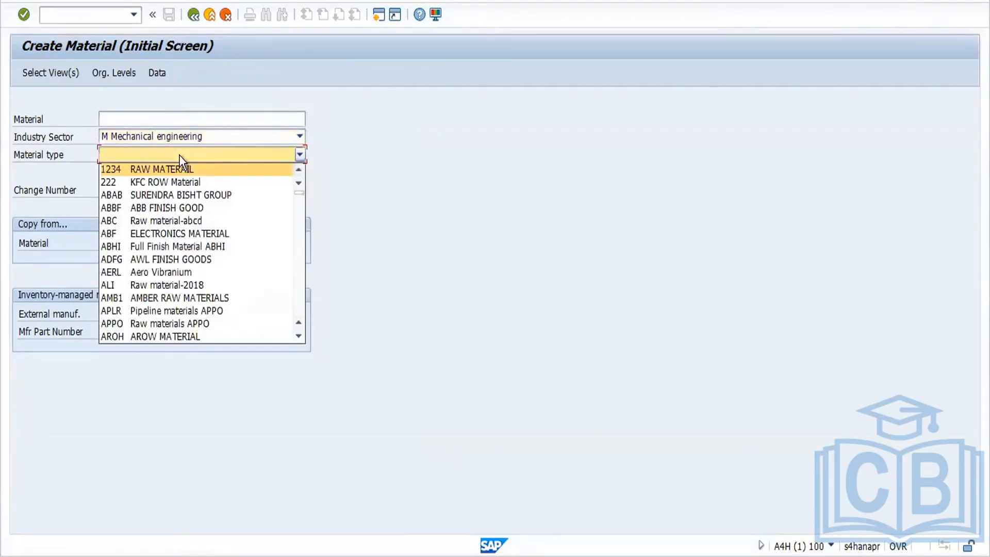
{"action": "key", "text": "z"}
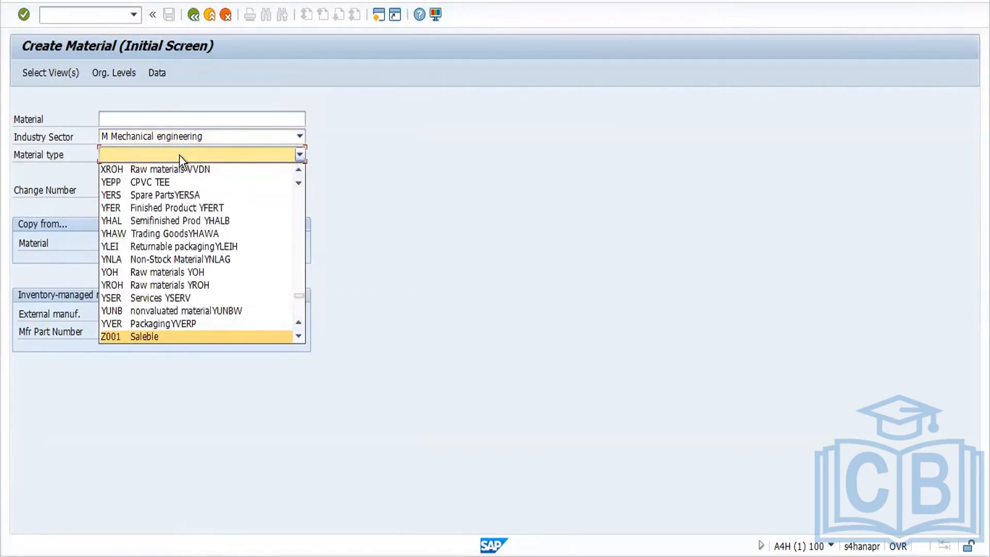
{"action": "key", "text": "f"}
{"action": "key", "text": "r"}
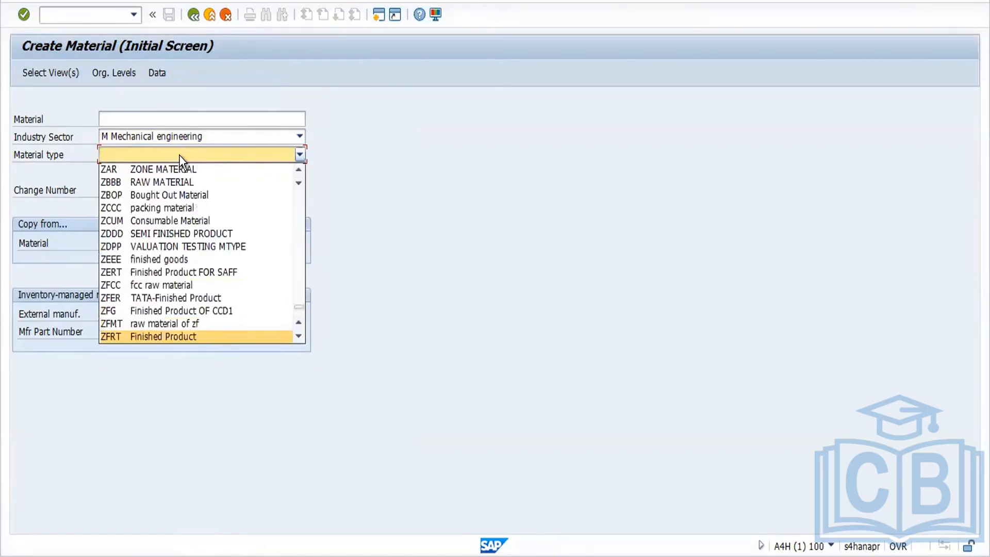
{"action": "key", "text": "Return"}
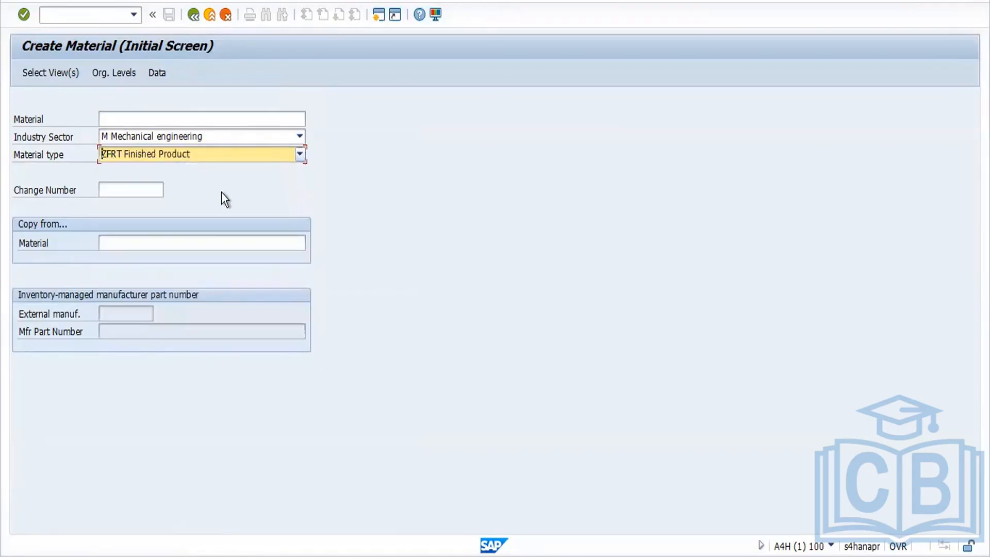
Step: Add the Sales Org. Data 1, Sales Org. Data 2 and Sales General/Plant Data views to the preselected material views and continue
{"action": "key", "text": "Return"}
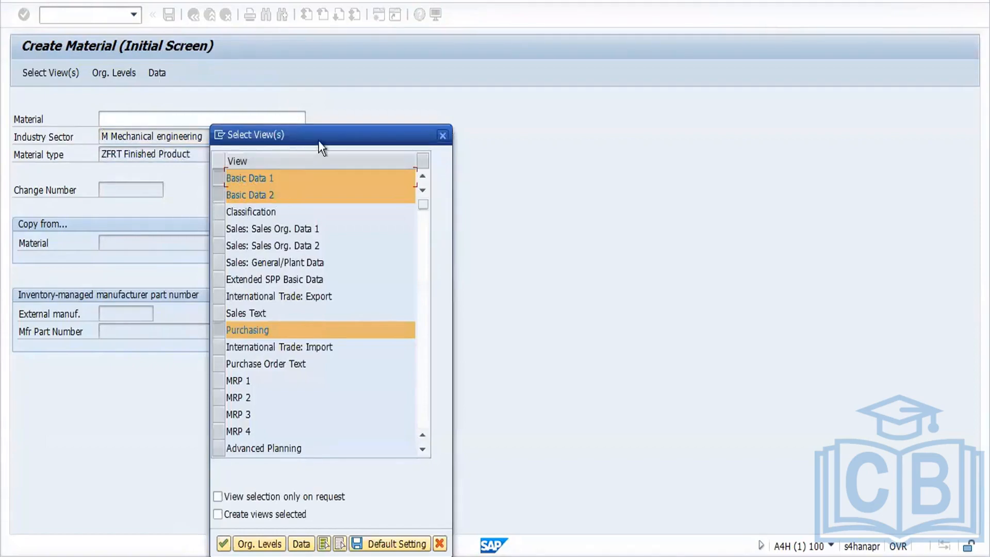
{"action": "left_click_drag", "start_coordinate": [324, 142], "coordinate": [422, 48]}
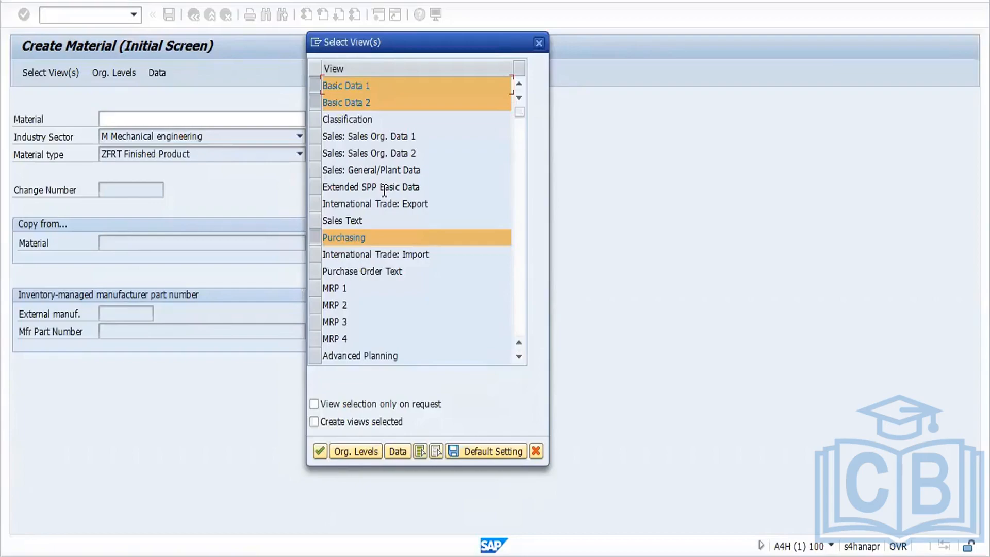
{"action": "left_click", "coordinate": [316, 135]}
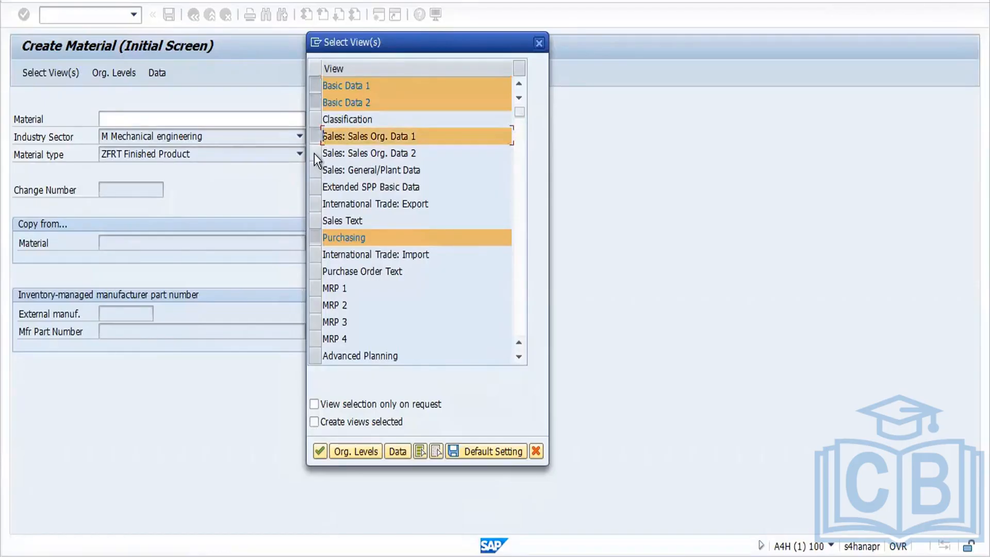
{"action": "left_click", "coordinate": [315, 153]}
{"action": "left_click", "coordinate": [319, 174]}
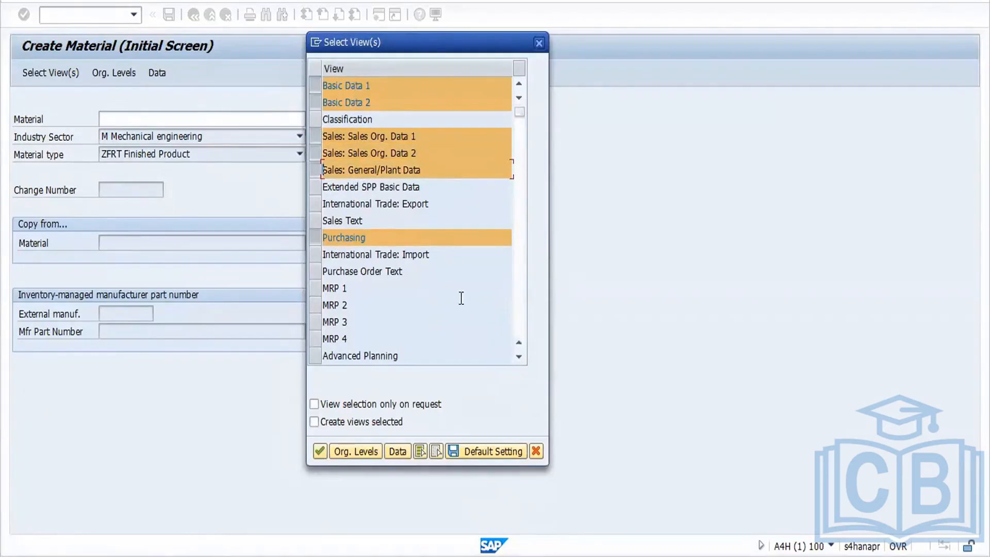
{"action": "left_click", "coordinate": [518, 358]}
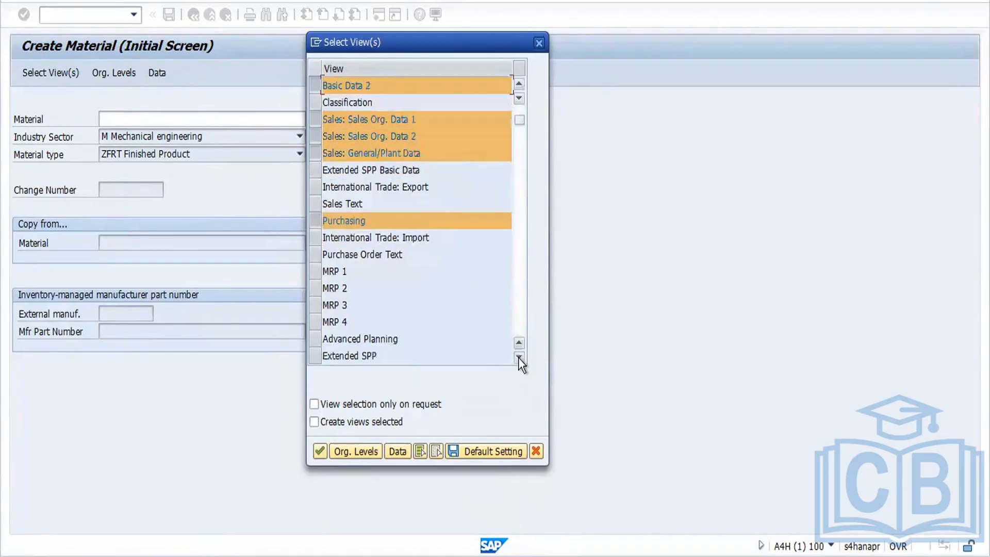
{"action": "left_click", "coordinate": [518, 357]}
{"action": "left_click", "coordinate": [519, 358]}
{"action": "left_click", "coordinate": [518, 357]}
{"action": "left_click", "coordinate": [518, 358]}
{"action": "left_click", "coordinate": [518, 357]}
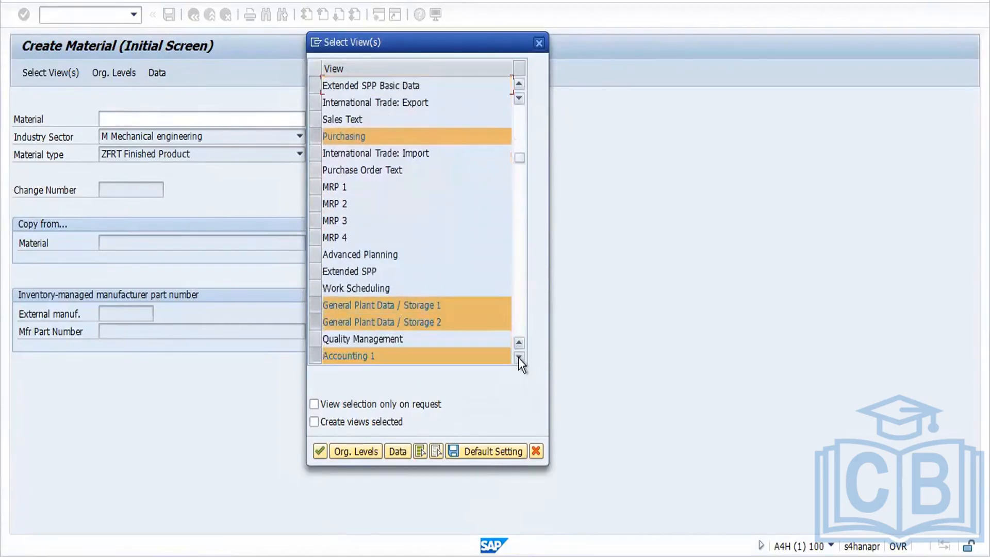
{"action": "left_click", "coordinate": [518, 358]}
{"action": "left_click", "coordinate": [519, 358]}
{"action": "left_click", "coordinate": [519, 358]}
{"action": "left_click", "coordinate": [518, 357]}
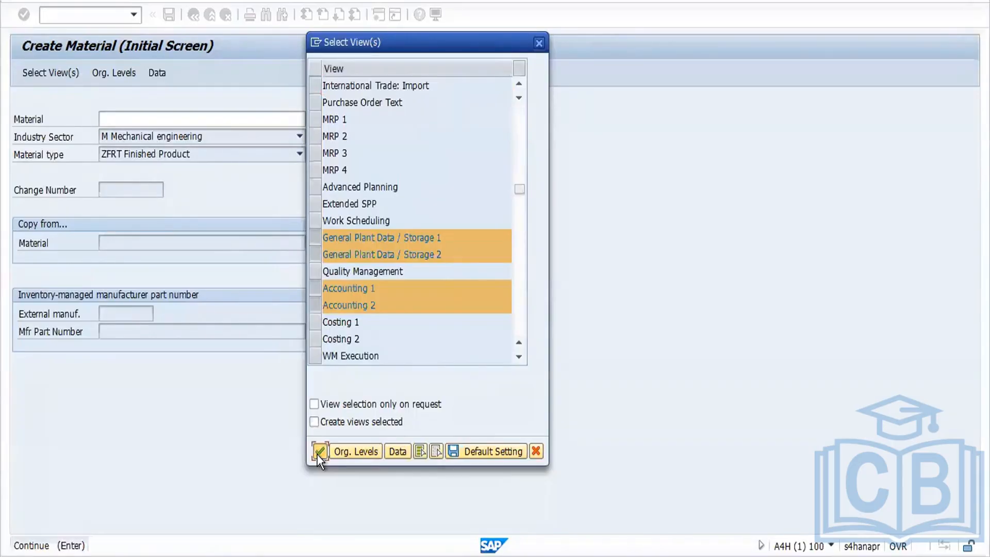
{"action": "left_click", "coordinate": [319, 452]}
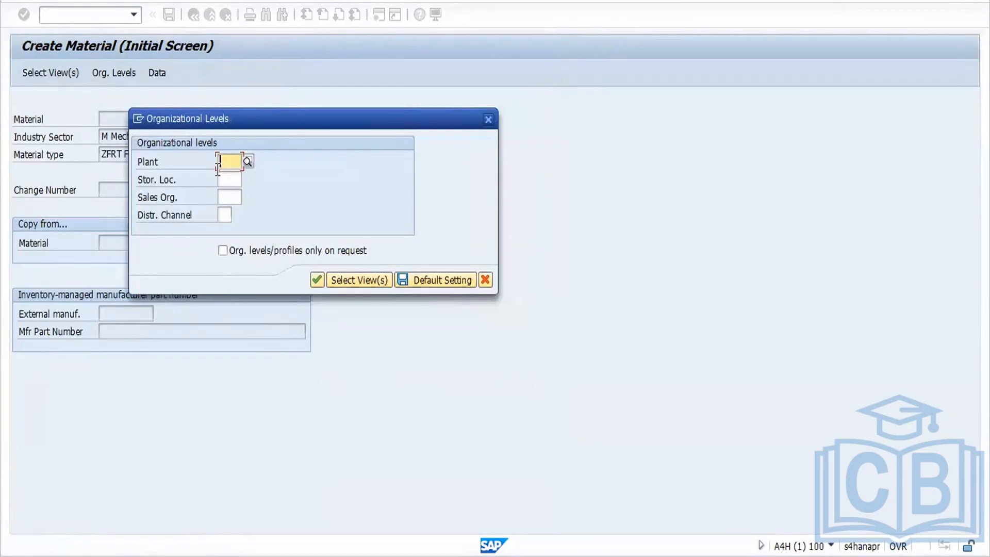
Step: Set the organizational levels to plant FOR1 and storage location FOS1, and continue to the material data
{"action": "type", "text": "fo"}
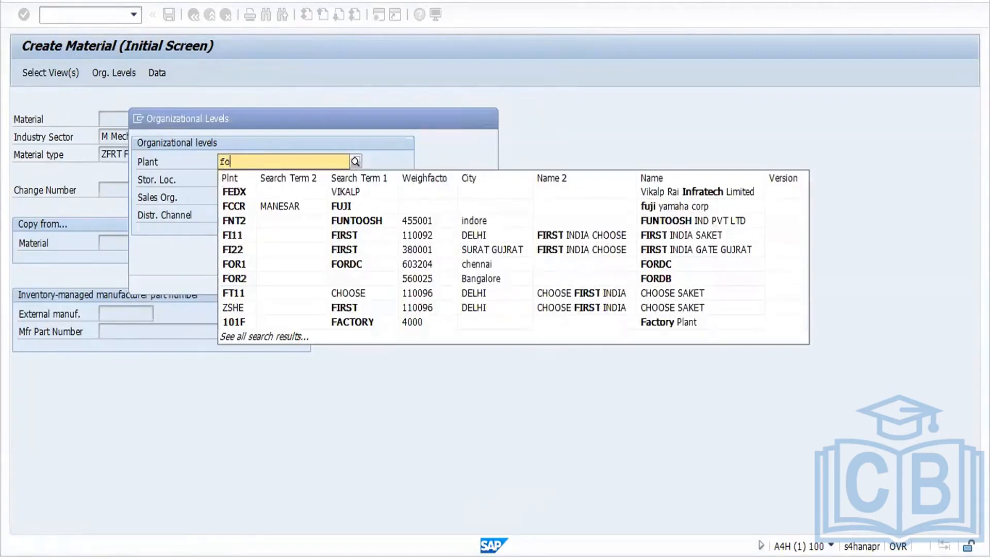
{"action": "type", "text": "r1"}
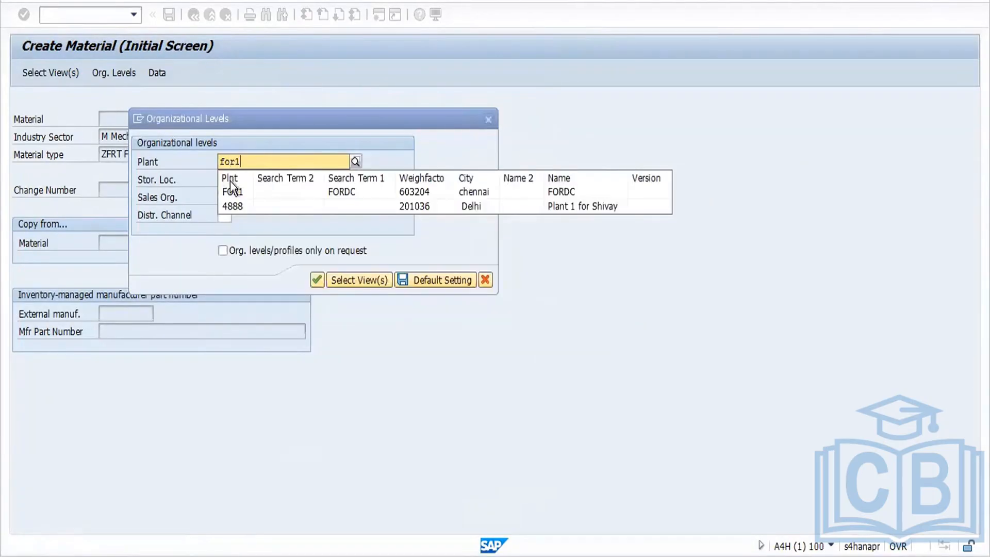
{"action": "left_click", "coordinate": [228, 189]}
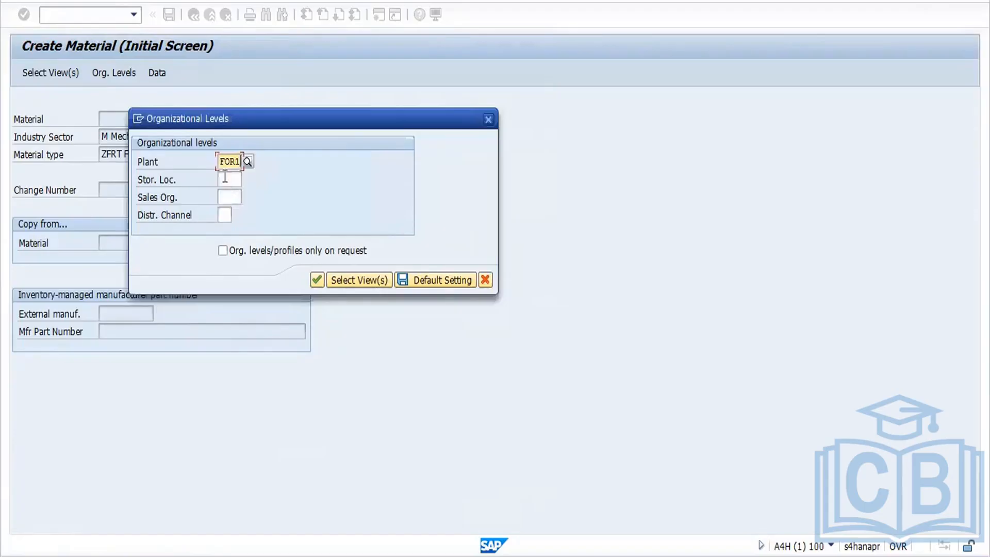
{"action": "left_click", "coordinate": [226, 179]}
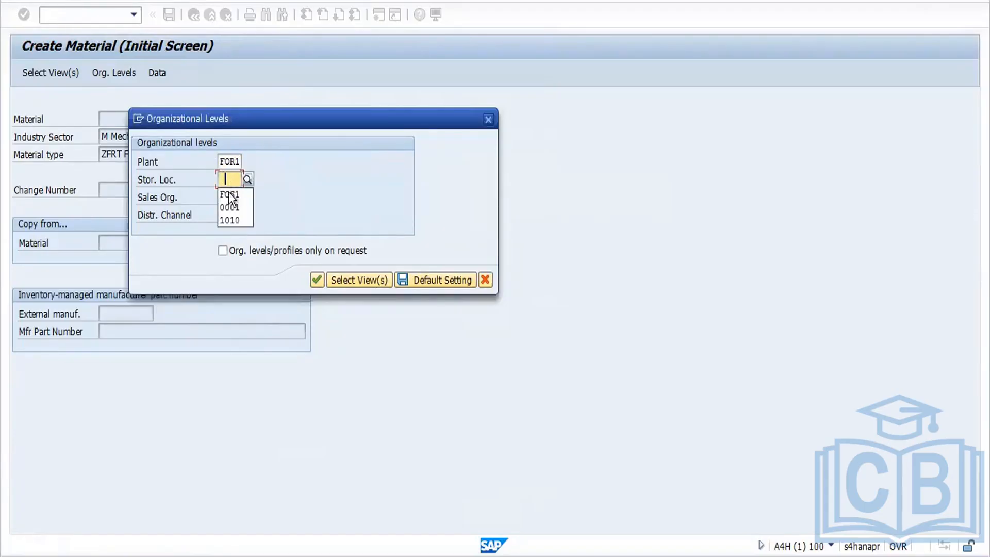
{"action": "left_click", "coordinate": [231, 193]}
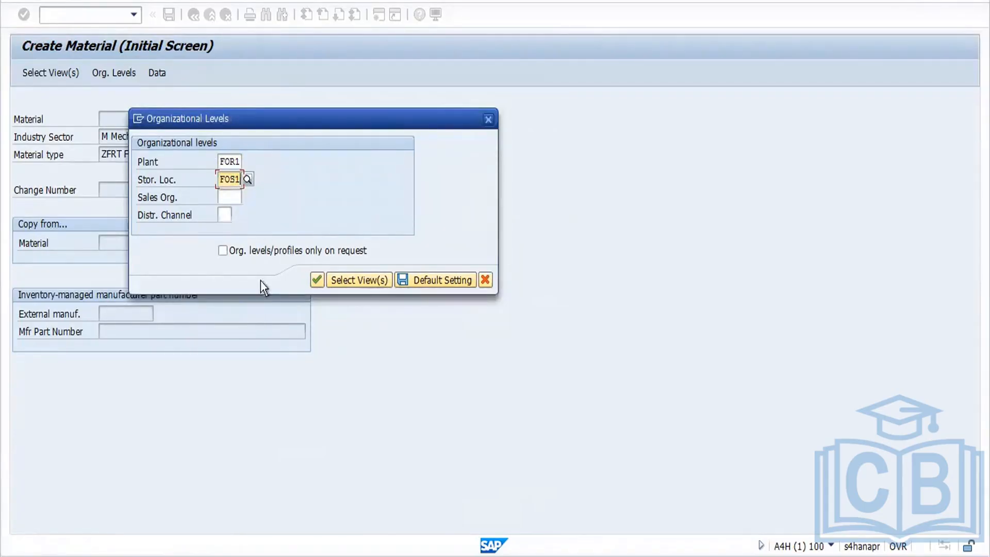
{"action": "left_click", "coordinate": [317, 278]}
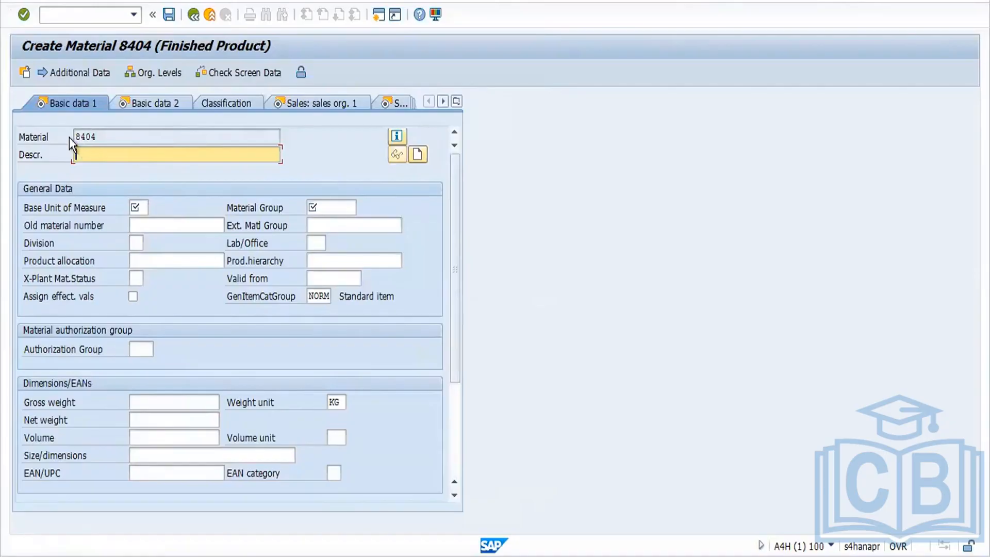
Step: Enter "Engg Part 1" as the material description
{"action": "double_click", "coordinate": [96, 136]}
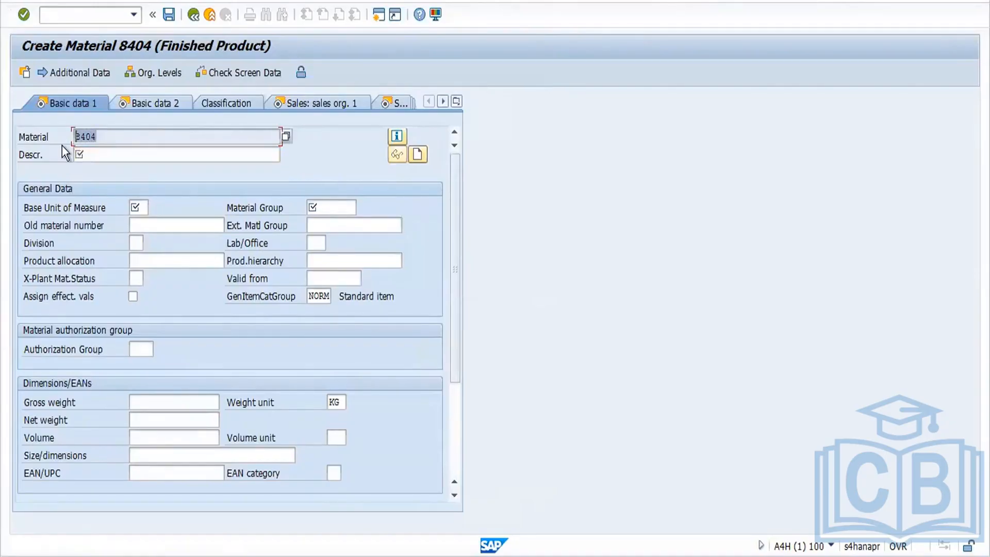
{"action": "left_click", "coordinate": [99, 152]}
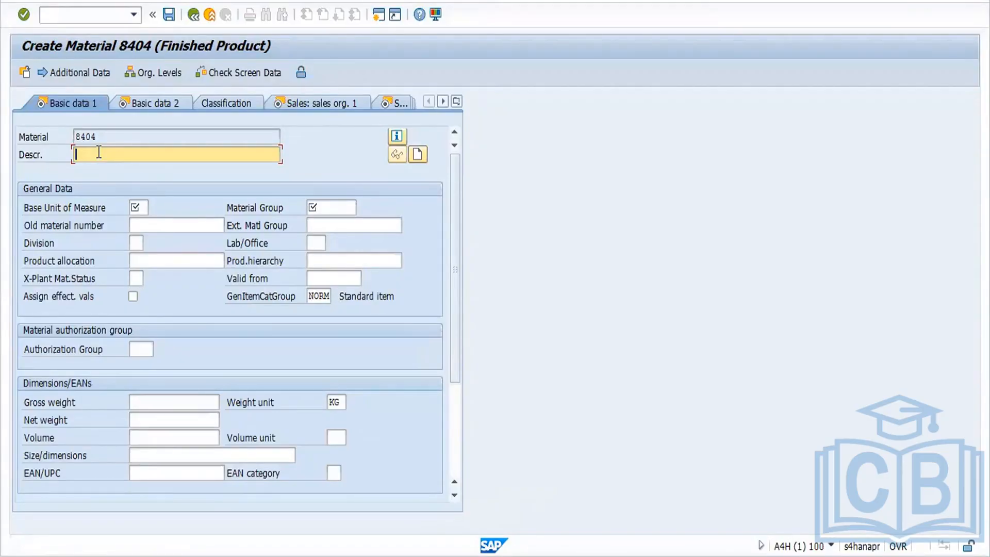
{"action": "type", "text": "D"}
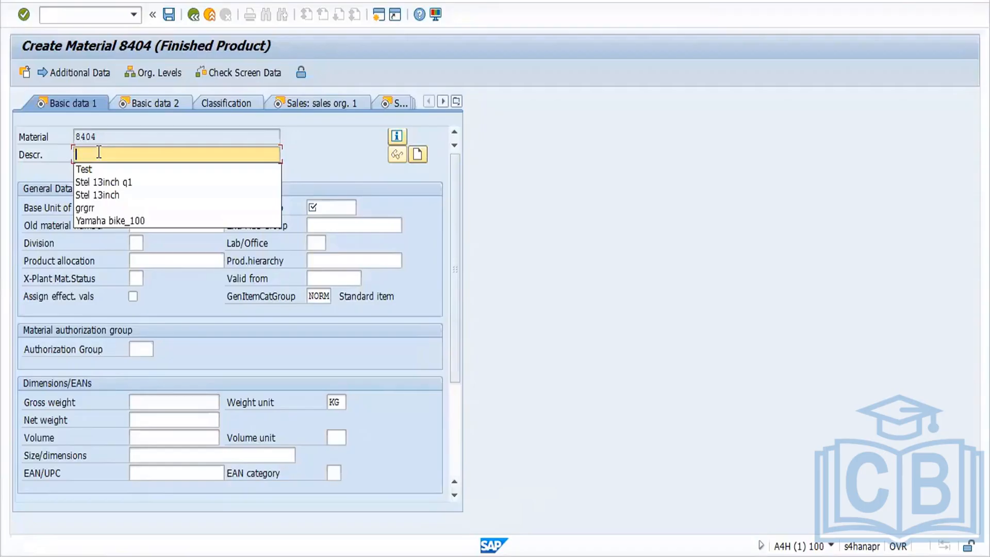
{"action": "type", "text": "Eng"}
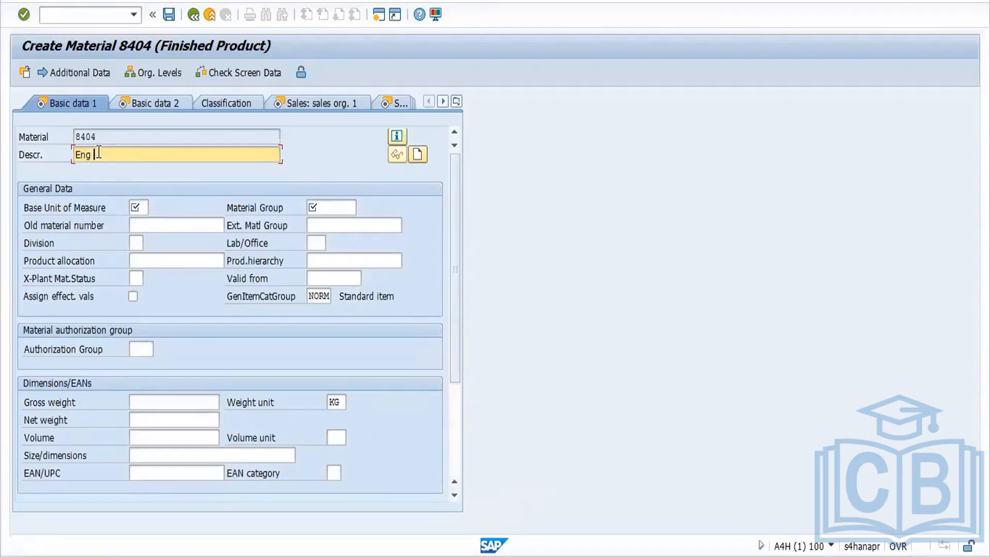
{"action": "key", "text": "BackSpace"}
{"action": "type", "text": "g"}
{"action": "key", "text": "BackSpace"}
{"action": "type", "text": "g.Part 1"}
Step: Set the base unit of measure to PC and the material group to 01
{"action": "key", "text": "Tab"}
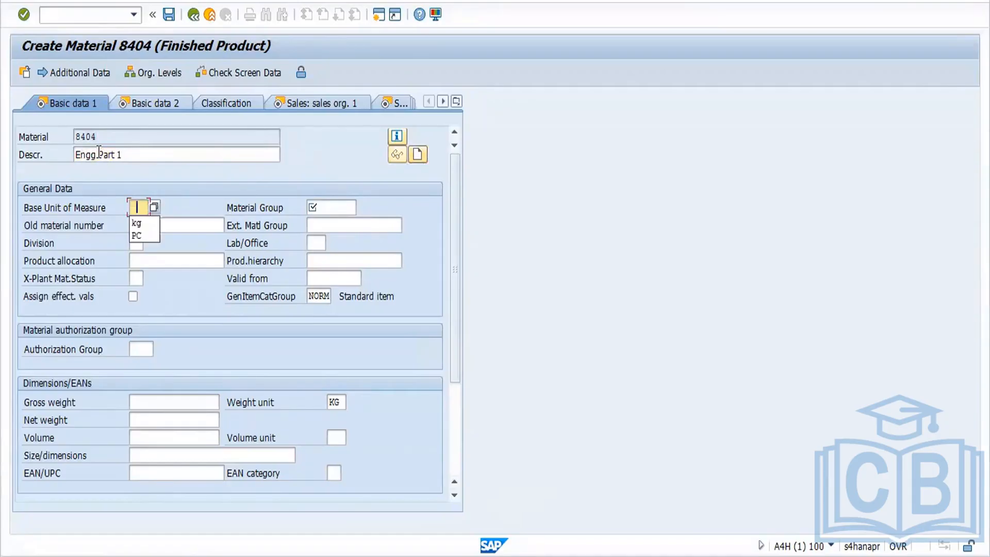
{"action": "key", "text": "Down"}
{"action": "key", "text": "Down"}
{"action": "key", "text": "Return"}
{"action": "key", "text": "Tab"}
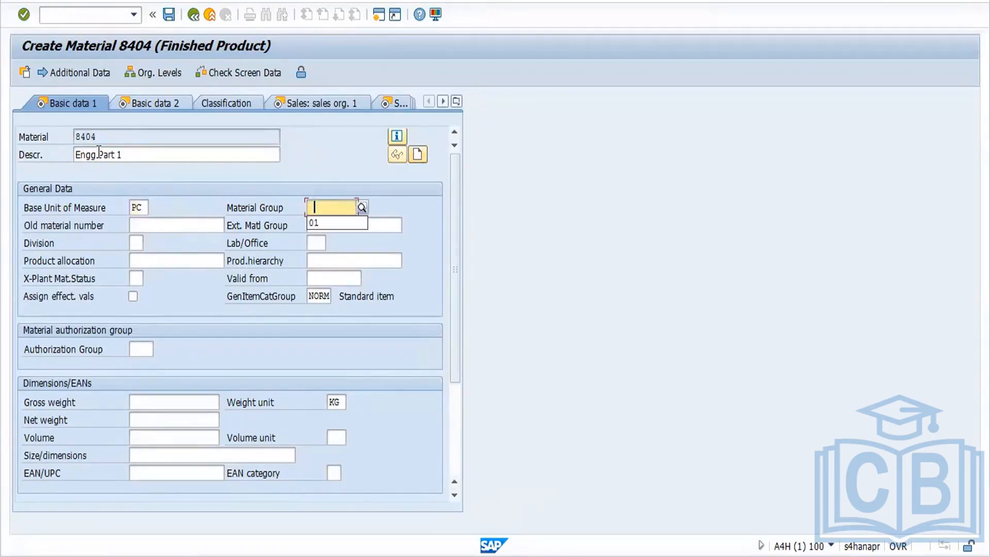
{"action": "key", "text": "Down"}
{"action": "key", "text": "Return"}
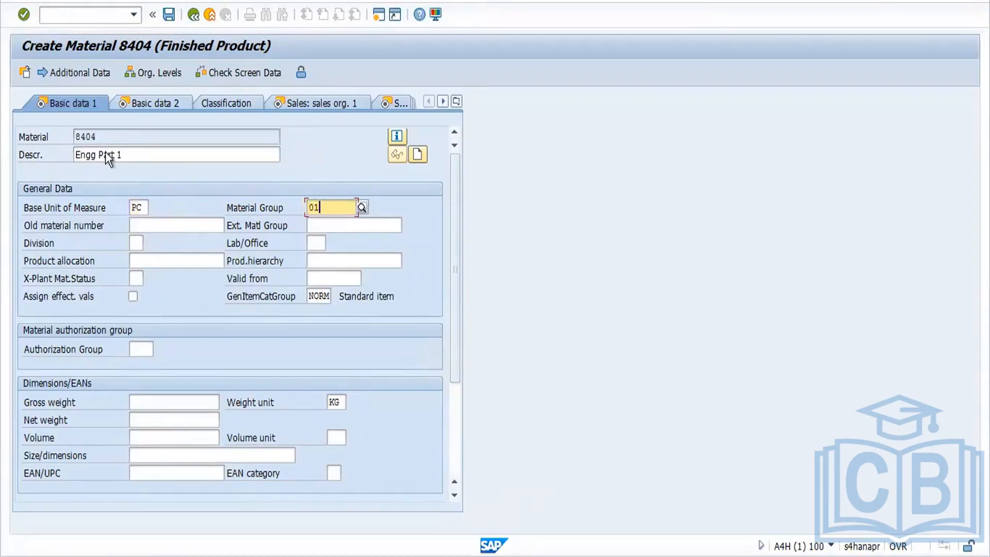
Step: Continue past the basic and sales views to the Purchasing view and set the purchasing group to FOR
{"action": "key", "text": "Return"}
{"action": "key", "text": "Return"}
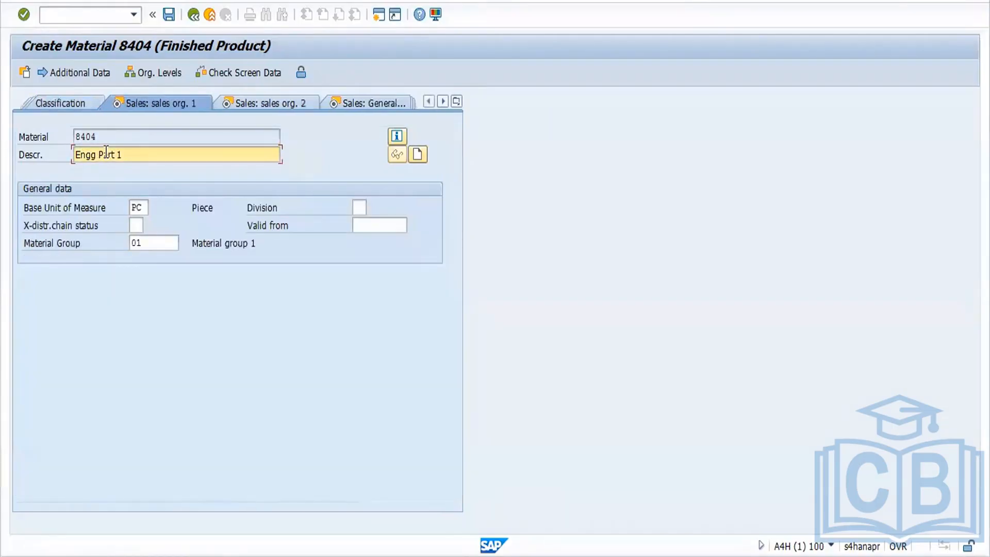
{"action": "key", "text": "Return"}
{"action": "key", "text": "Return"}
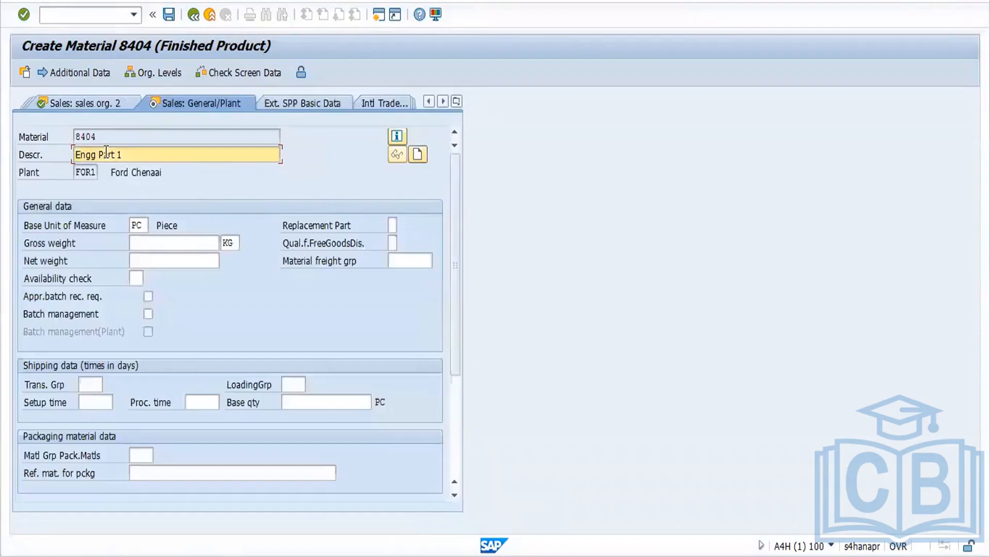
{"action": "key", "text": "Return"}
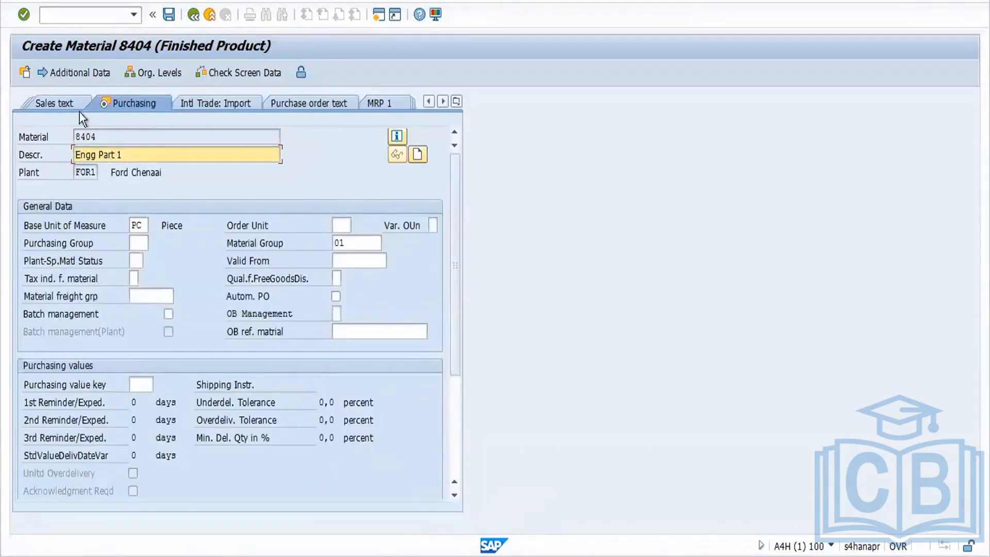
{"action": "left_click", "coordinate": [140, 244]}
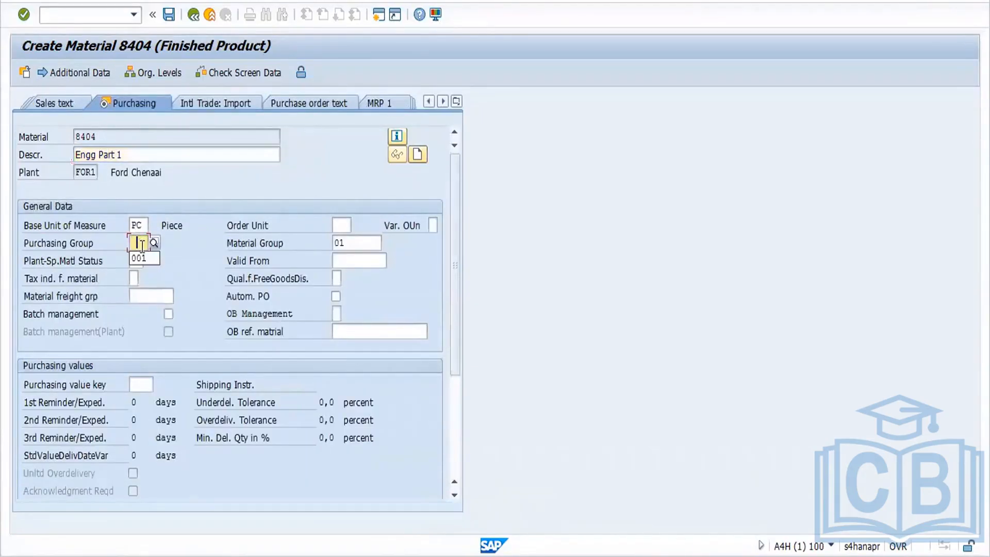
{"action": "type", "text": "for"}
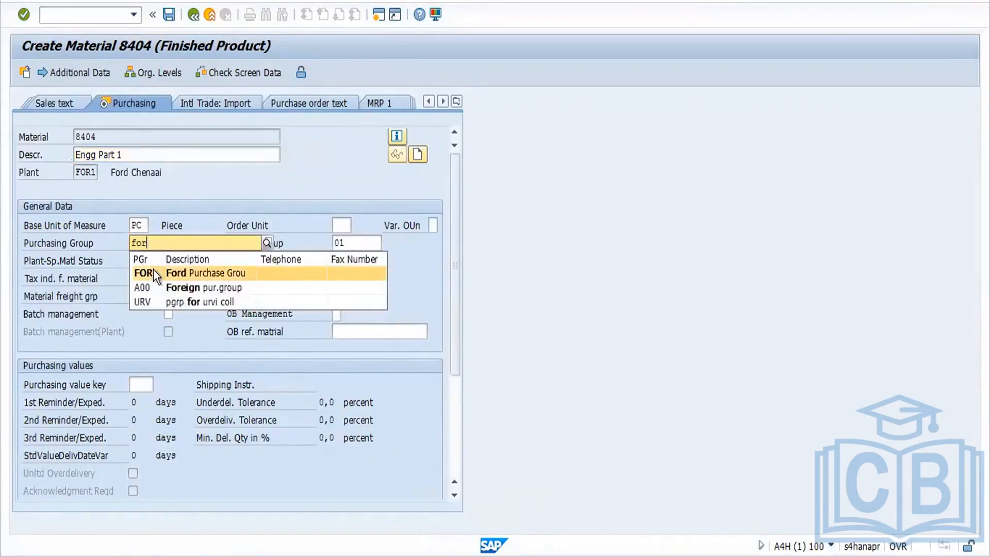
{"action": "left_click", "coordinate": [153, 269]}
Step: Look through the available purchasing value keys, assign key 7 to the material, and accept the warning
{"action": "left_click", "coordinate": [144, 385]}
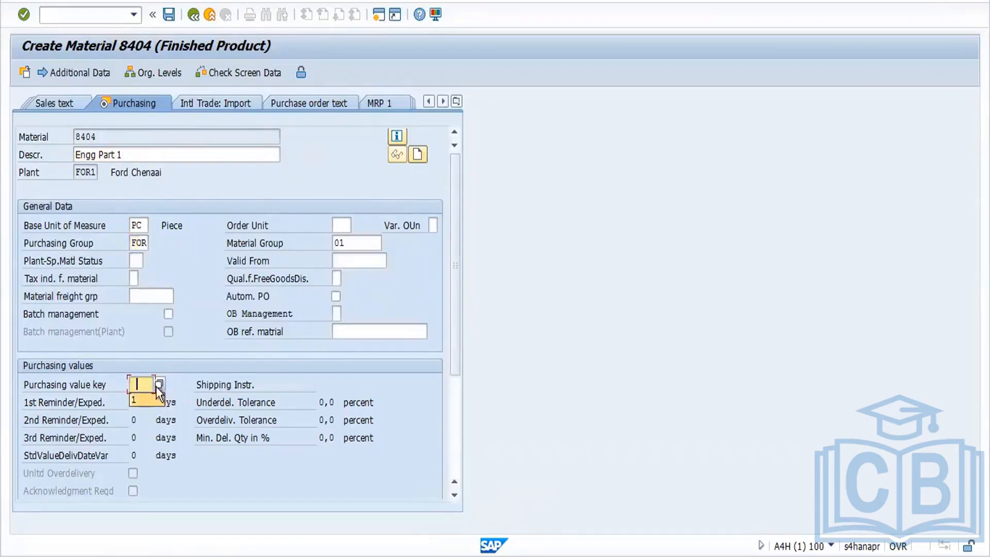
{"action": "left_click", "coordinate": [160, 385]}
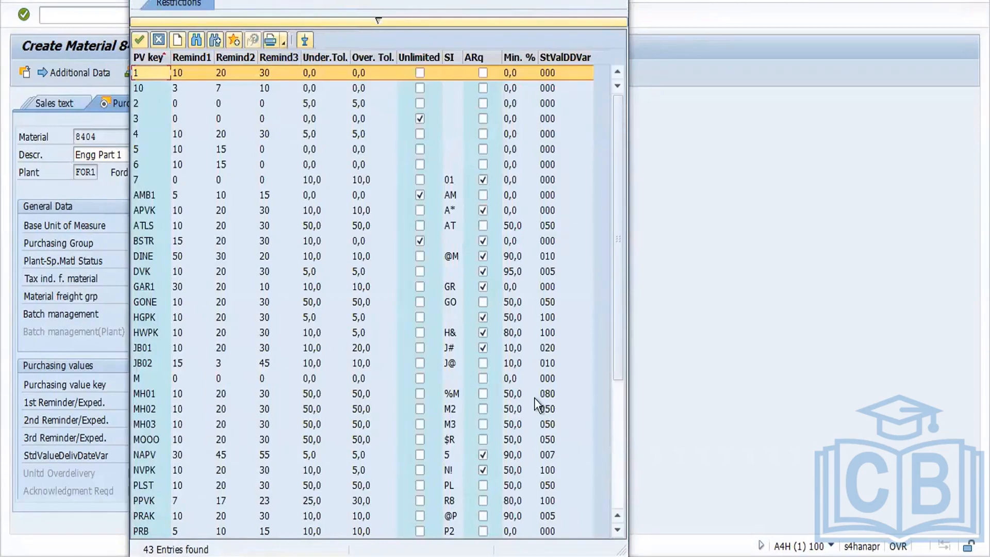
{"action": "left_click_drag", "start_coordinate": [617, 307], "coordinate": [616, 469]}
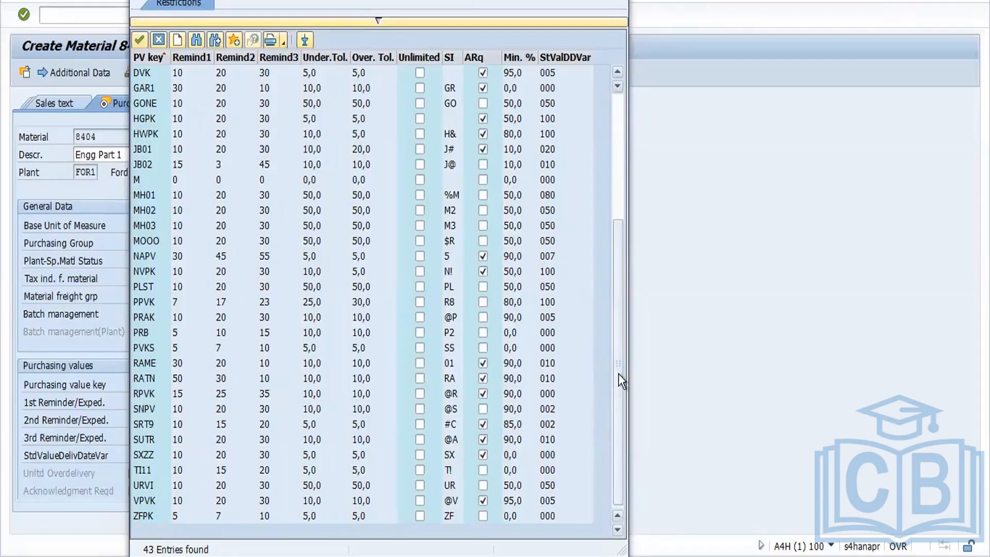
{"action": "left_click_drag", "start_coordinate": [618, 374], "coordinate": [624, 292]}
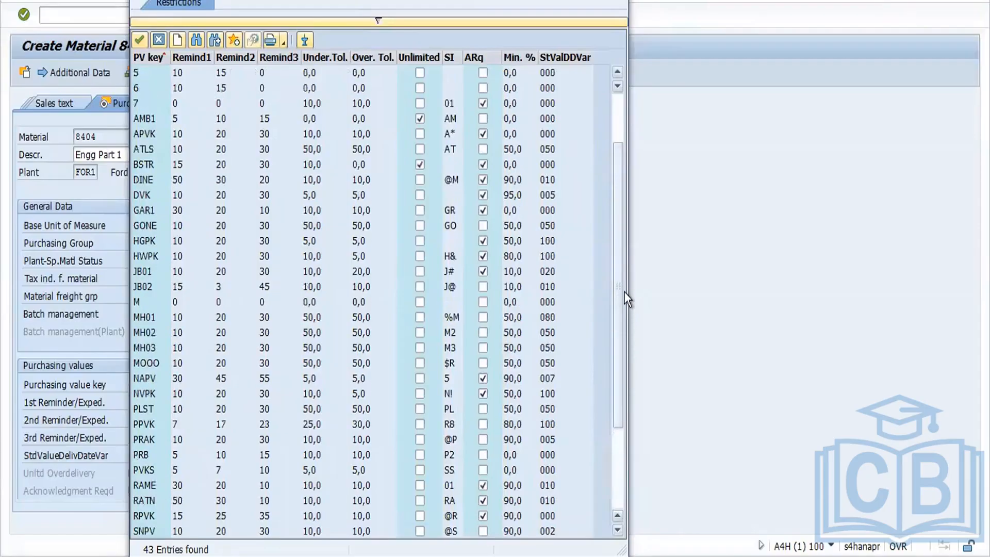
{"action": "left_click_drag", "start_coordinate": [618, 172], "coordinate": [620, 86]}
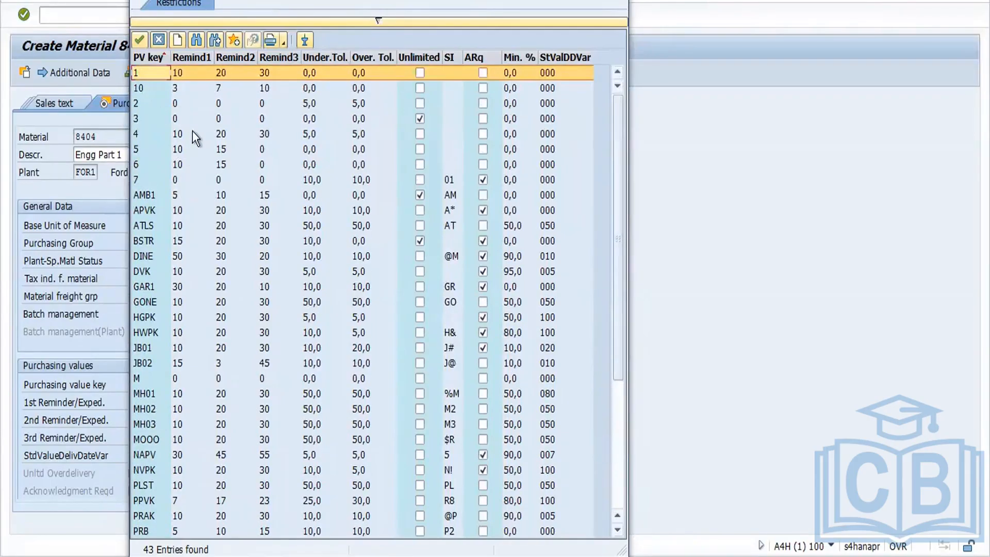
{"action": "double_click", "coordinate": [137, 179]}
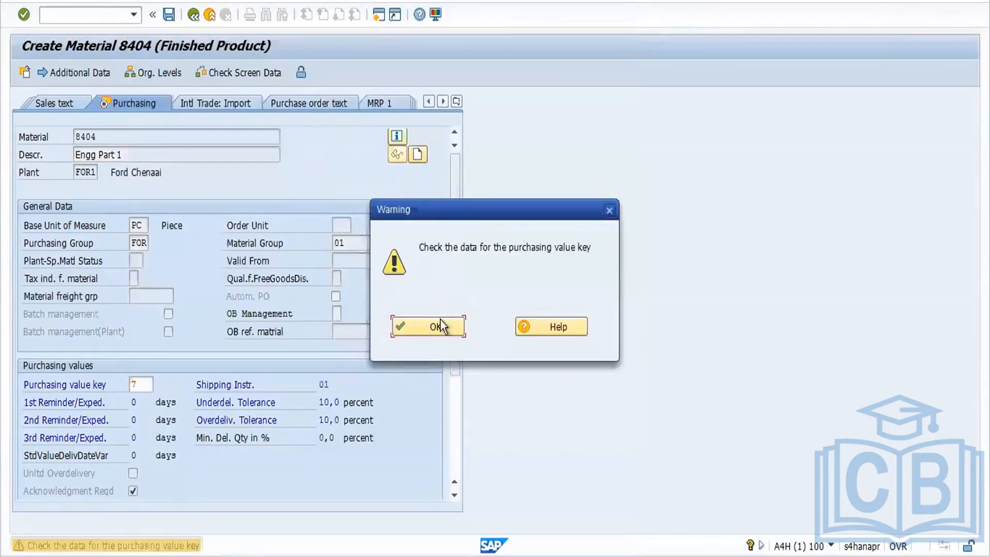
{"action": "left_click", "coordinate": [438, 327]}
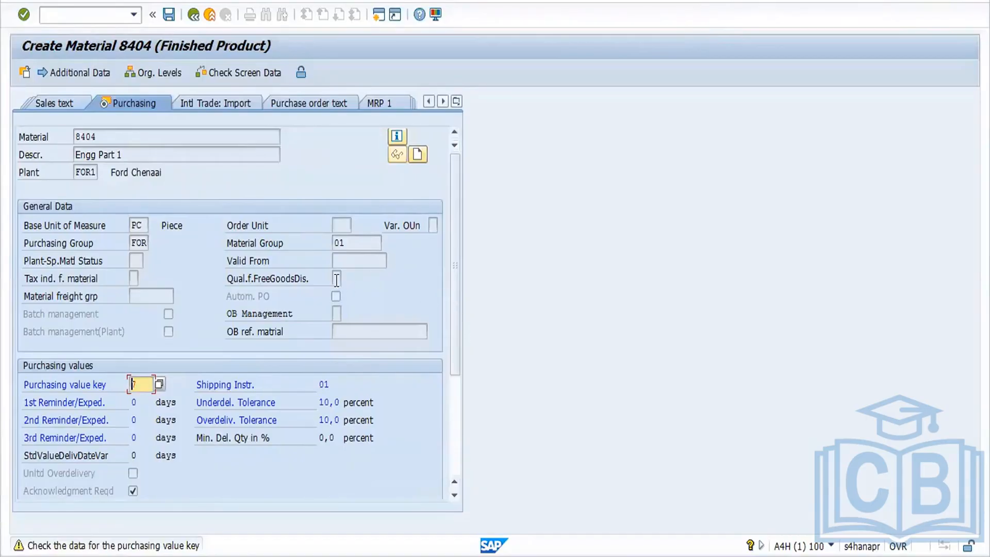
Step: In the Accounting 1 view, set the standard price to 10 INR and save the material
{"action": "key", "text": "Return"}
{"action": "key", "text": "Return"}
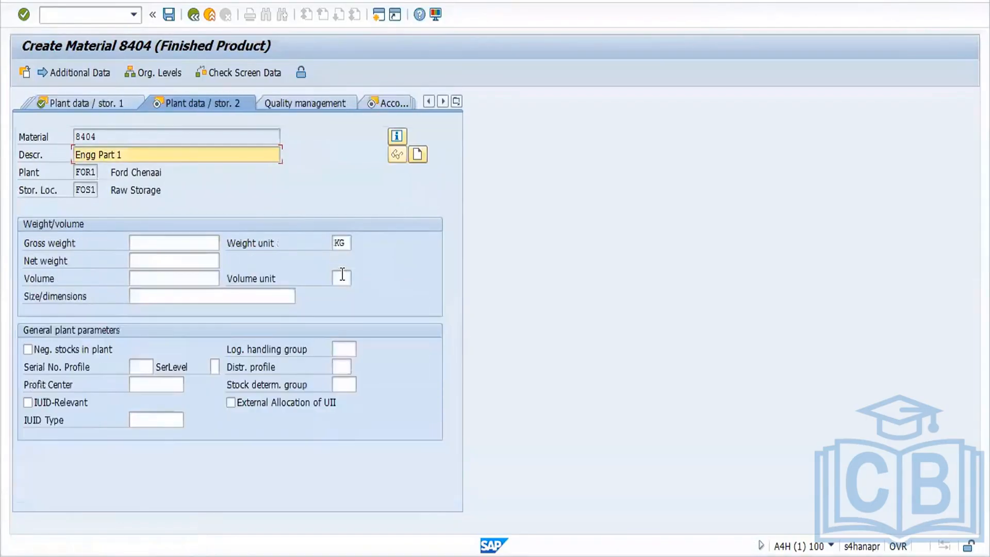
{"action": "key", "text": "Return"}
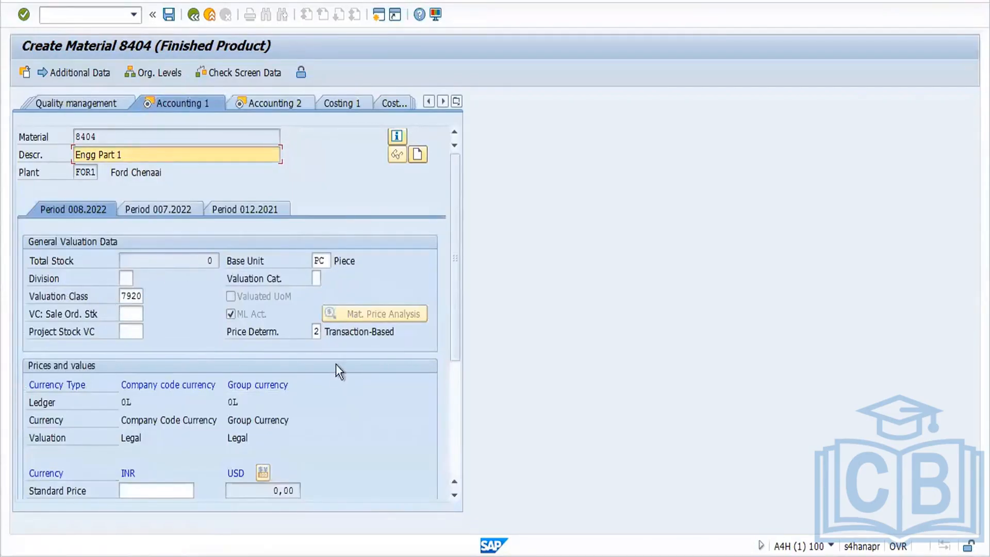
{"action": "left_click_drag", "start_coordinate": [457, 313], "coordinate": [457, 401]}
{"action": "left_click", "coordinate": [145, 368]}
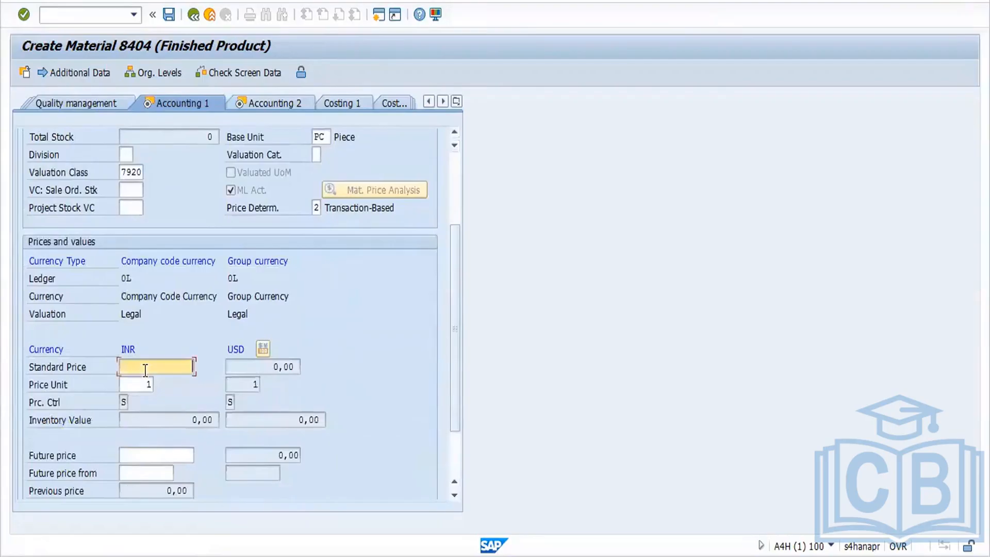
{"action": "type", "text": "10"}
{"action": "key", "text": "Return"}
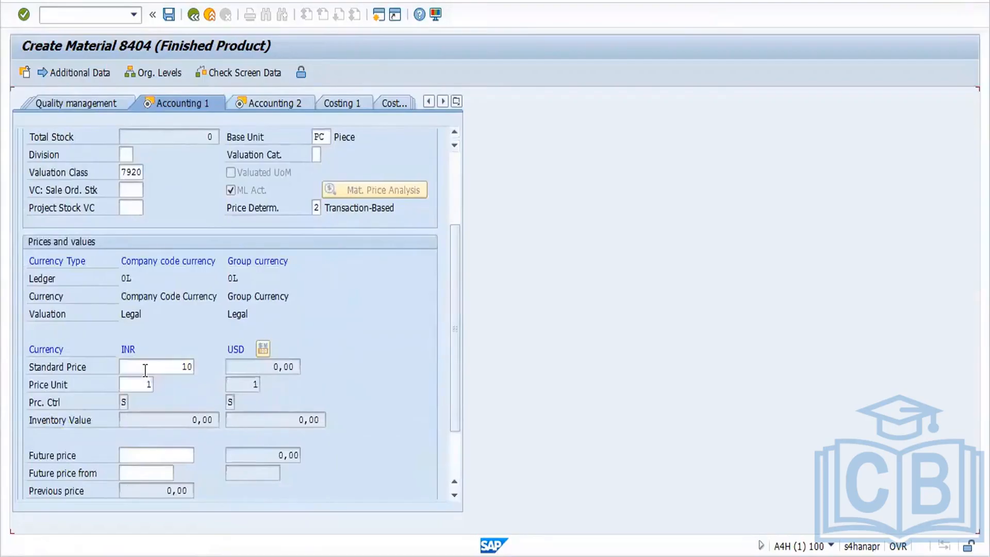
{"action": "key", "text": "Return"}
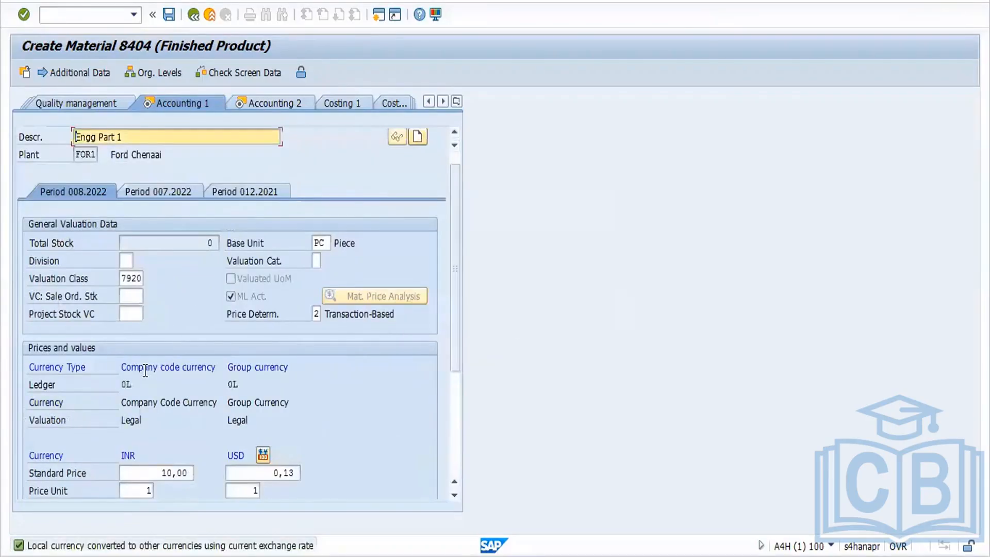
{"action": "left_click", "coordinate": [173, 17]}
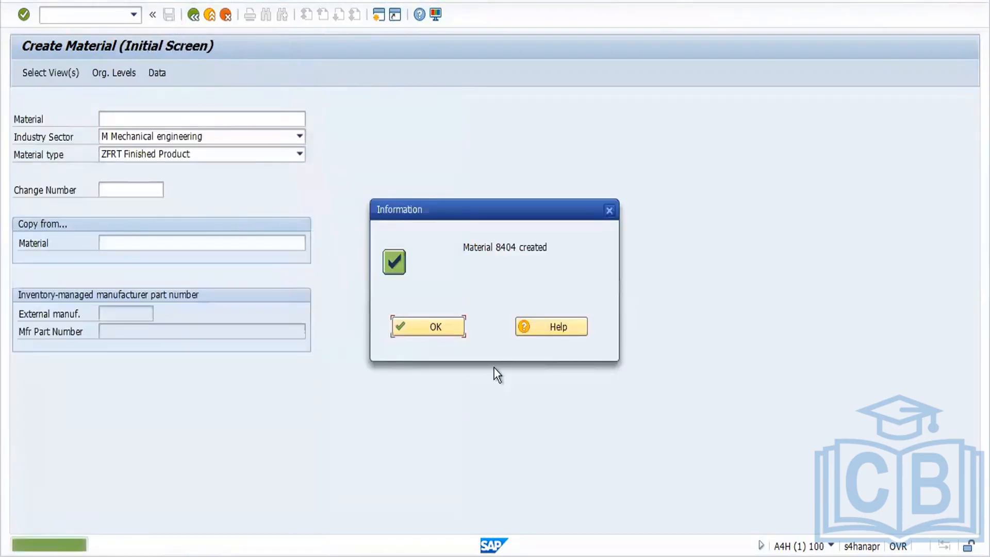
{"action": "left_click", "coordinate": [436, 327]}
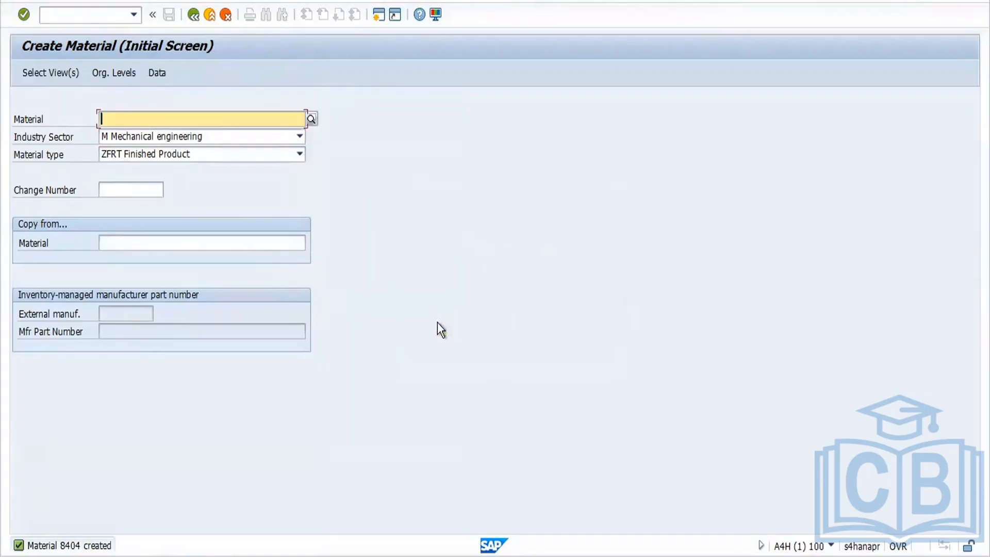
Step: Run the MM60 materials list for material 8404 in plant FOR1 and review its row
{"action": "left_click", "coordinate": [83, 18]}
{"action": "type", "text": "/"}
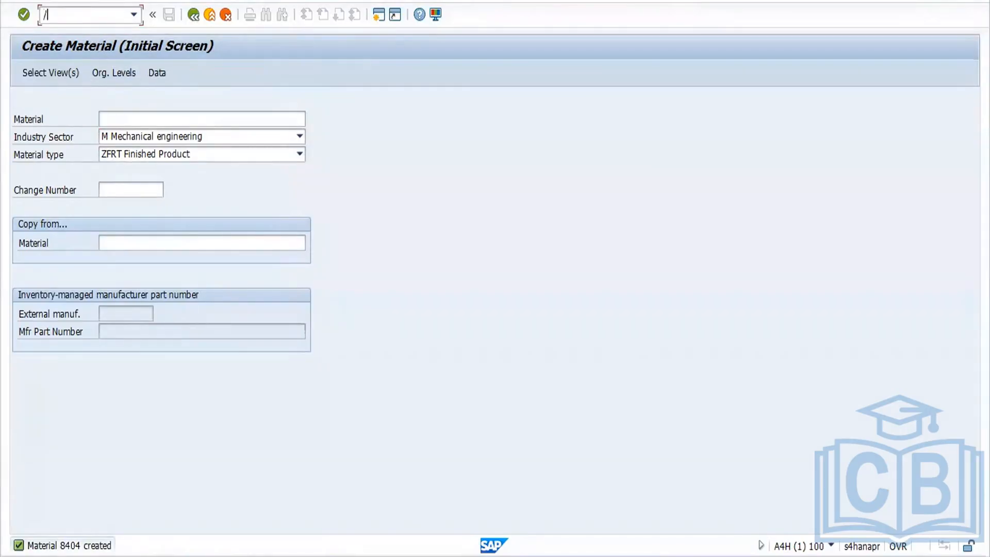
{"action": "type", "text": "nmm60"}
{"action": "key", "text": "Return"}
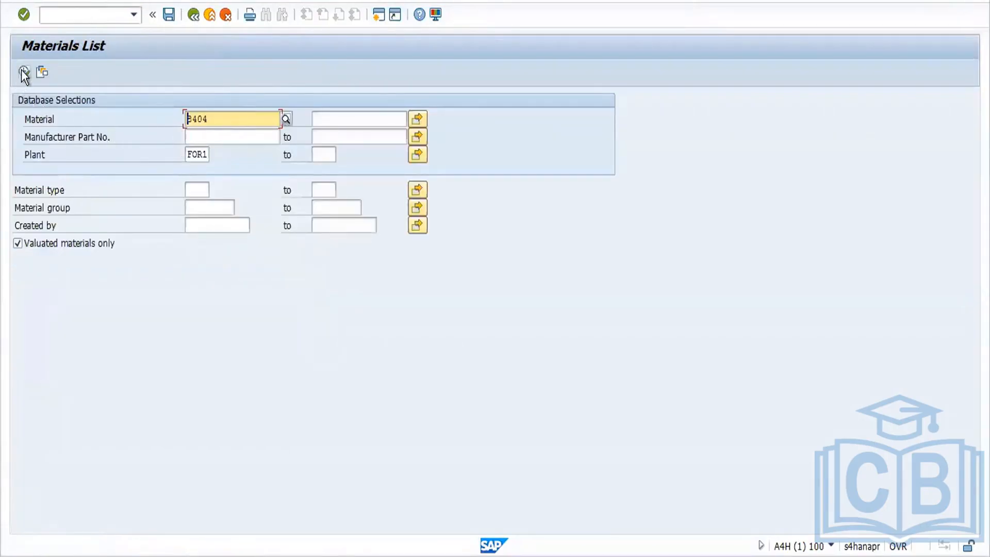
{"action": "left_click", "coordinate": [23, 72]}
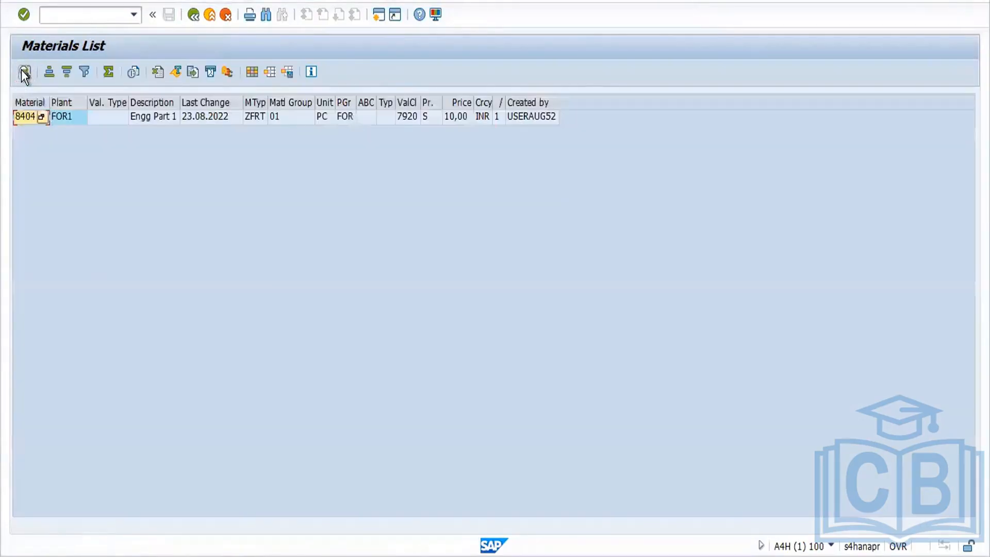
{"action": "left_click", "coordinate": [67, 117]}
{"action": "left_click", "coordinate": [30, 121]}
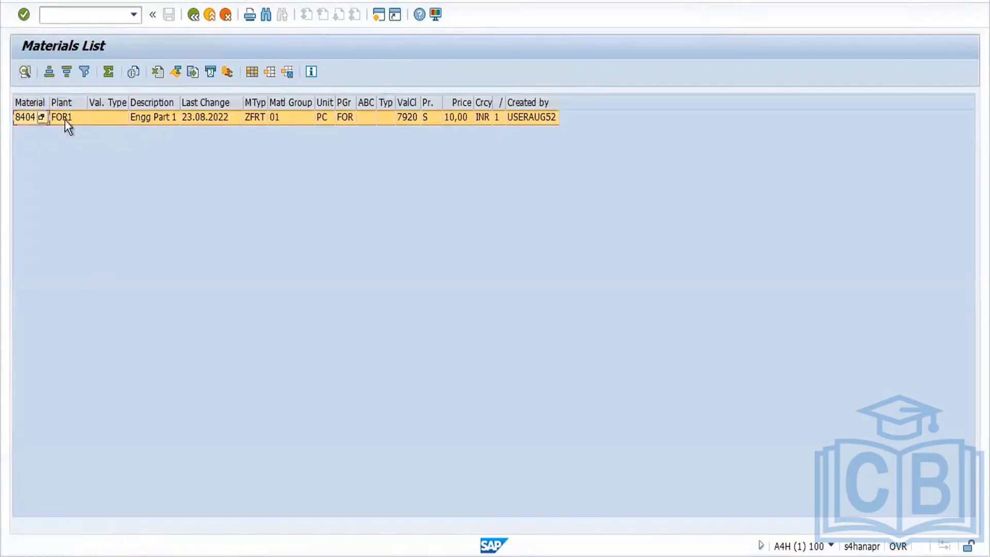
{"action": "left_click", "coordinate": [168, 116]}
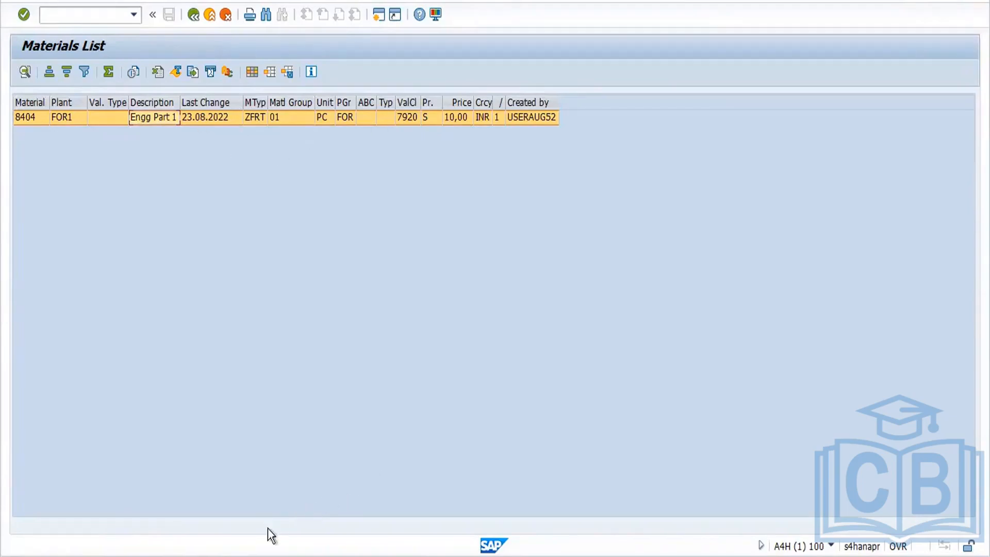
Step: Switch to Word by opening the Master data document from the desktop
{"action": "key", "text": "super+d"}
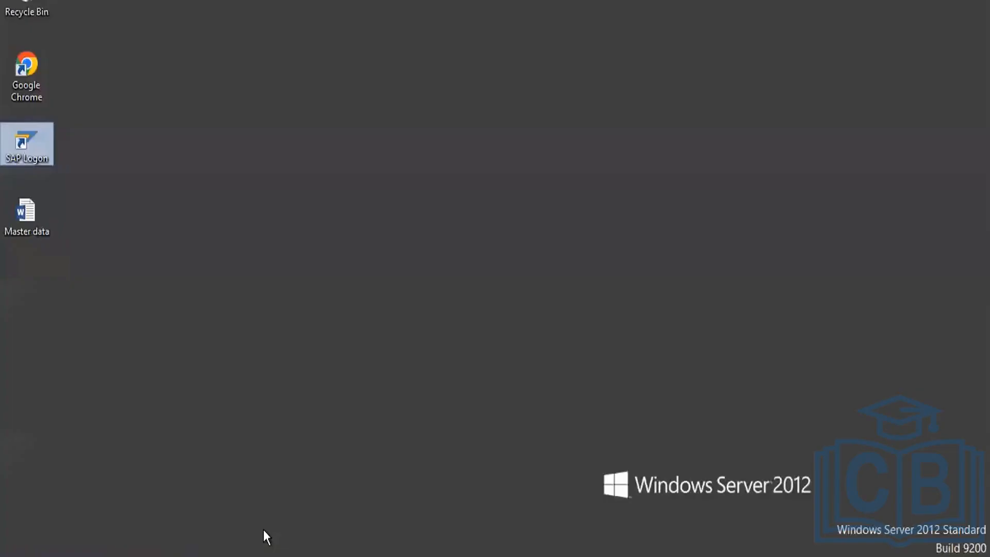
{"action": "double_click", "coordinate": [32, 219]}
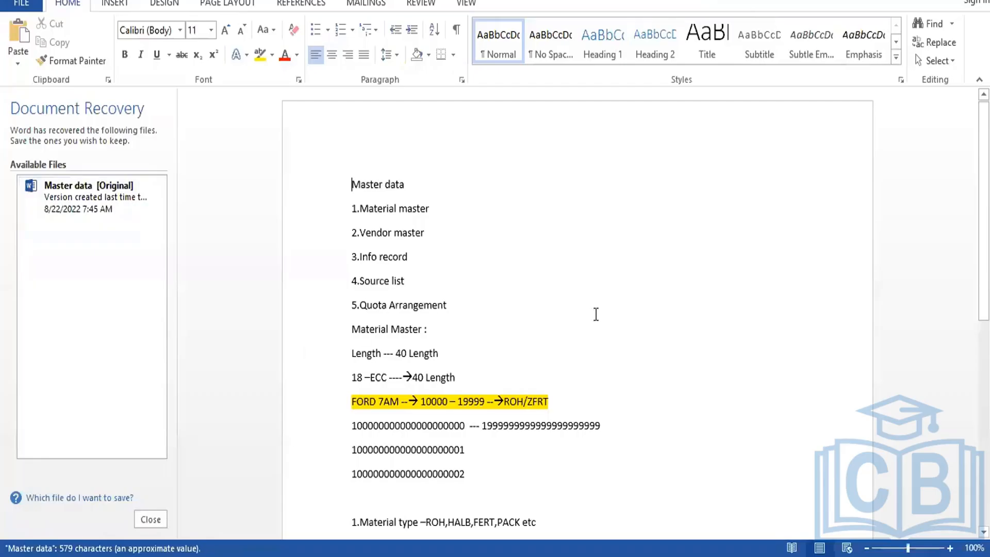
{"action": "left_click", "coordinate": [653, 333]}
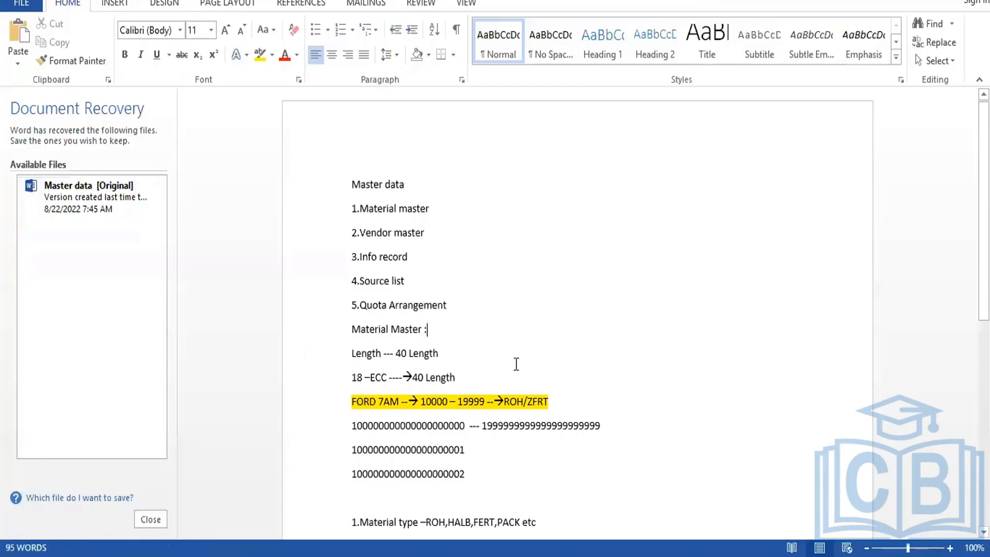
Step: Leave a blank line after "6.Purchase Group" at the end of the notes and add "MM01 – Create Materail"
{"action": "scroll", "coordinate": [476, 395], "scroll_direction": "down", "scroll_amount": 6}
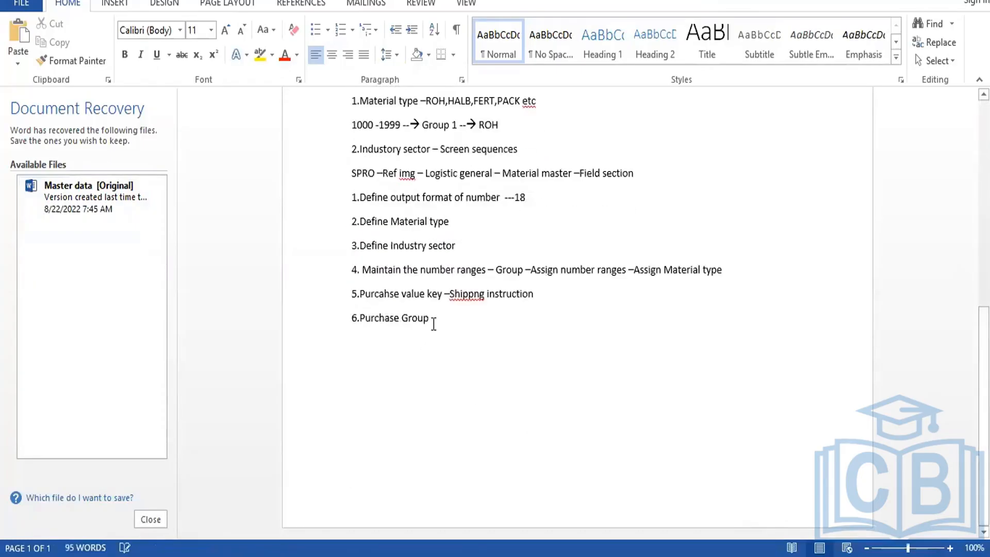
{"action": "left_click", "coordinate": [433, 320]}
{"action": "key", "text": "Return"}
{"action": "key", "text": "Return"}
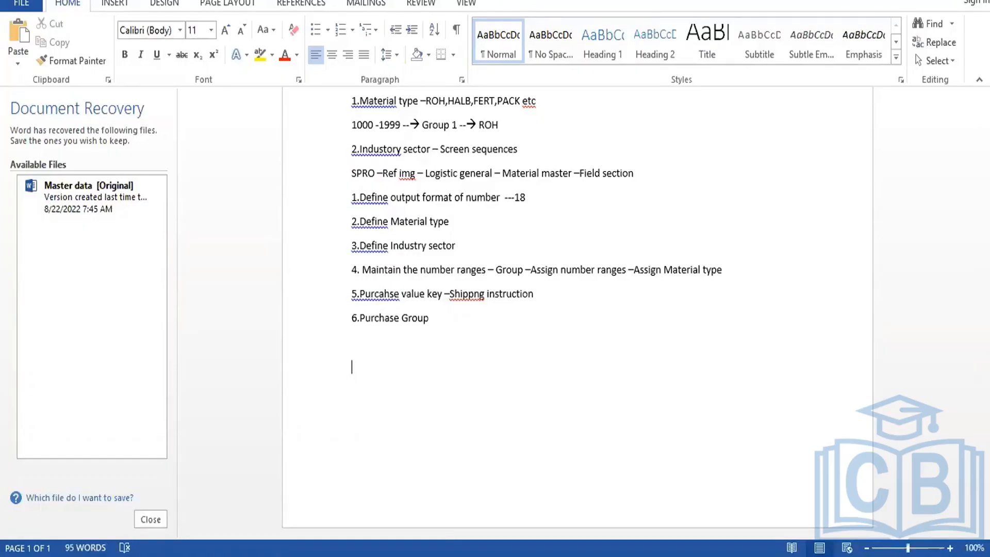
{"action": "type", "text": "MM01 - Create Materail"}
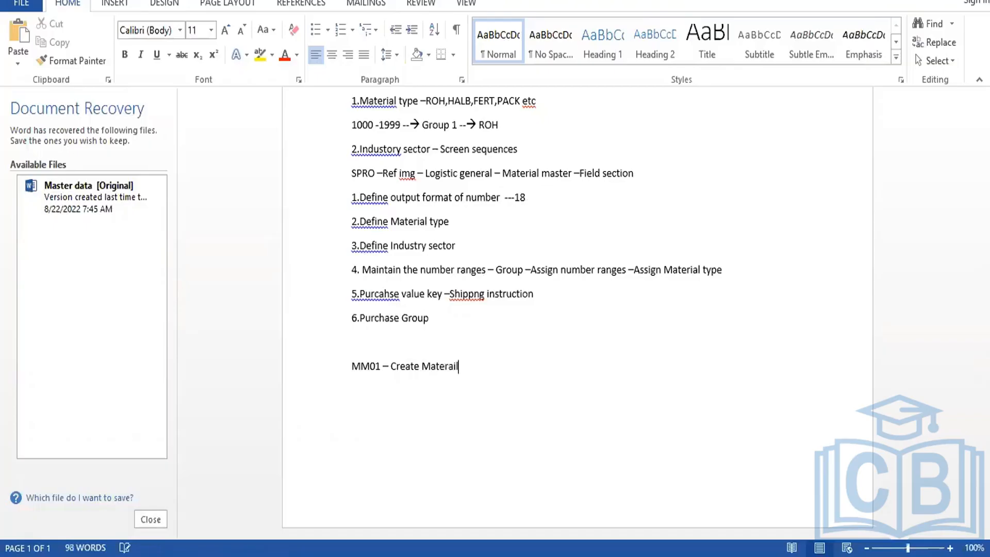
Step: Add the line "MM02 –Change Material" below the MM01 entry, correcting the spelling of its last word
{"action": "key", "text": "Return"}
{"action": "type", "text": "MM"}
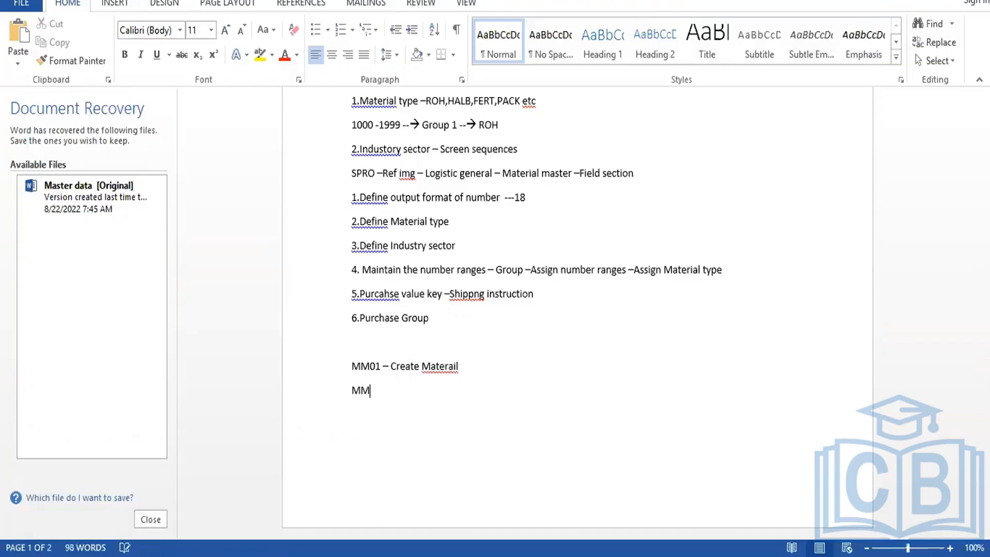
{"action": "type", "text": "02 -"}
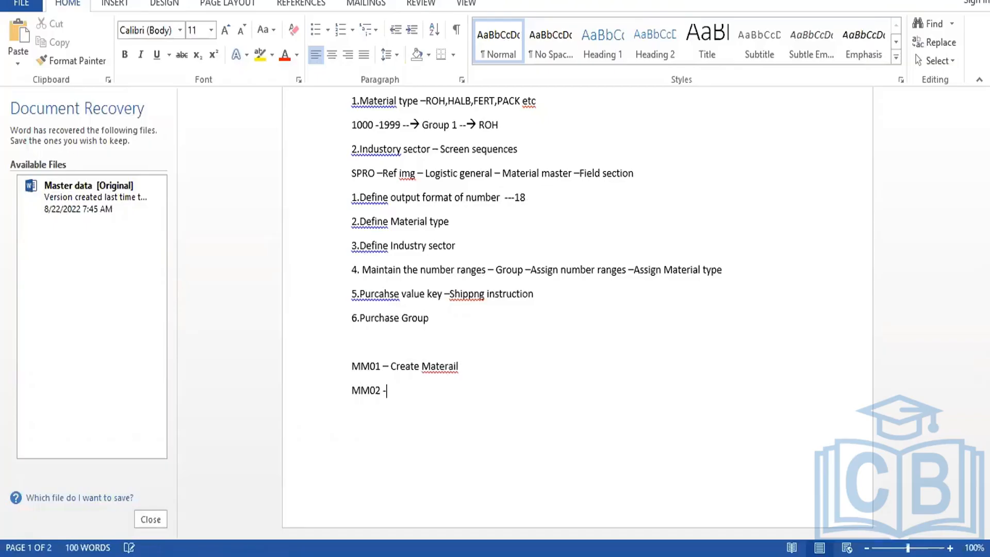
{"action": "type", "text": "Change"}
{"action": "type", "text": "Materails"}
{"action": "key", "text": "Return"}
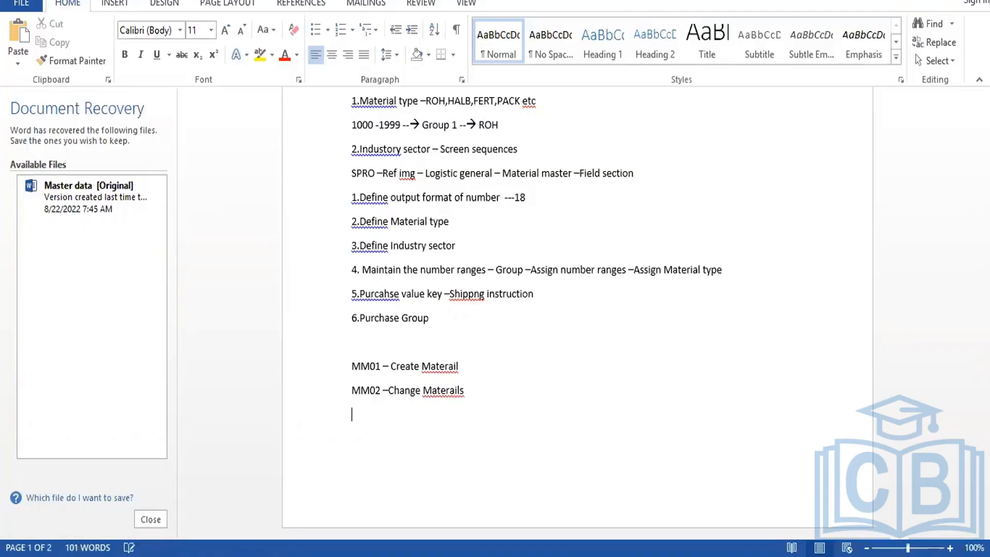
{"action": "key", "text": "BackSpace"}
{"action": "key", "text": "BackSpace"}
{"action": "key", "text": "BackSpace"}
{"action": "key", "text": "BackSpace"}
{"action": "key", "text": "BackSpace"}
{"action": "type", "text": "ial "}
Step: Add the line "MM03 –D isplay Material" below the MM02 entry
{"action": "type", "text": "MM03 -"}
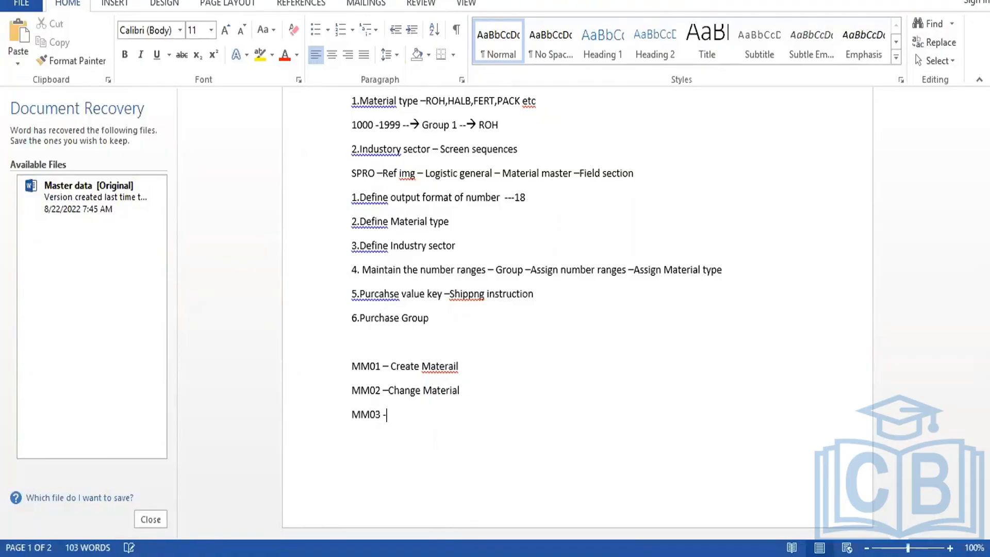
{"action": "type", "text": "D"}
{"action": "key", "text": "BackSpace"}
{"action": "type", "text": "D isplay m"}
{"action": "key", "text": "BackSpace"}
{"action": "type", "text": "m"}
{"action": "key", "text": "BackSpace"}
{"action": "type", "text": "Material"}
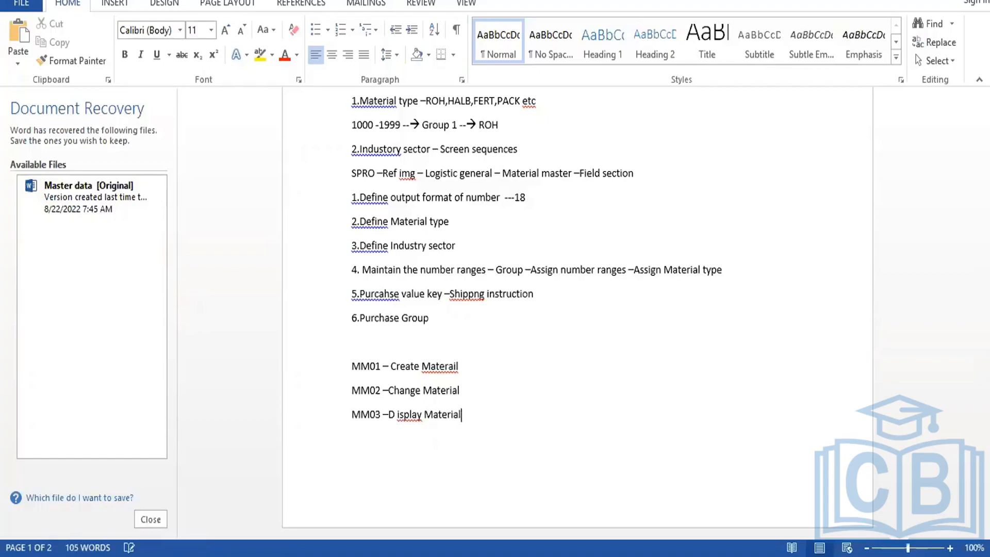
Step: Add the line "MM04 –Display changes" below the MM03 entry
{"action": "key", "text": "Return"}
{"action": "type", "text": "m"}
{"action": "key", "text": "BackSpace"}
{"action": "type", "text": "MM04 -"}
{"action": "type", "text": "Display c"}
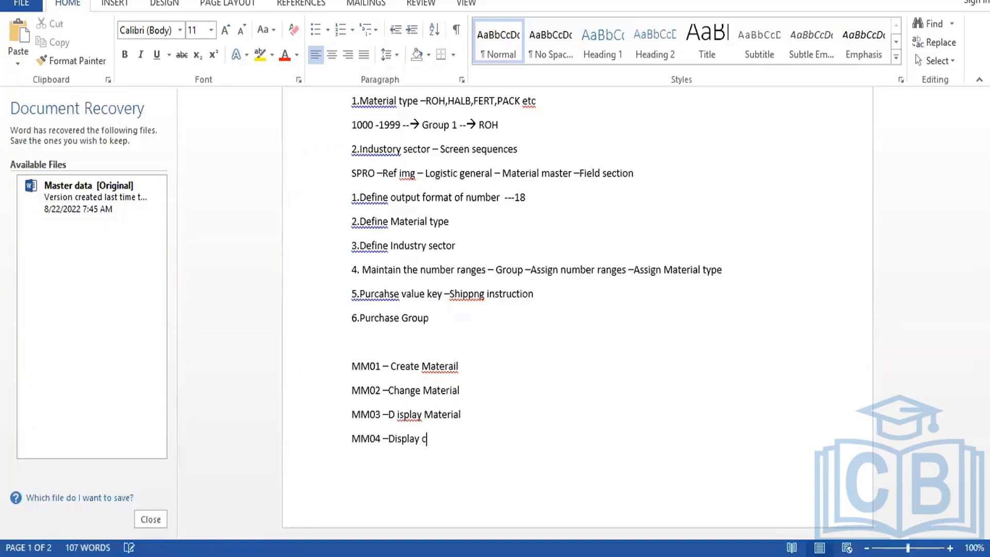
{"action": "type", "text": "hanges"}
Step: Insert a page break after the MM04 entry and add the line "MM06 –Block Materails" on the new page
{"action": "key", "text": "ctrl+Return"}
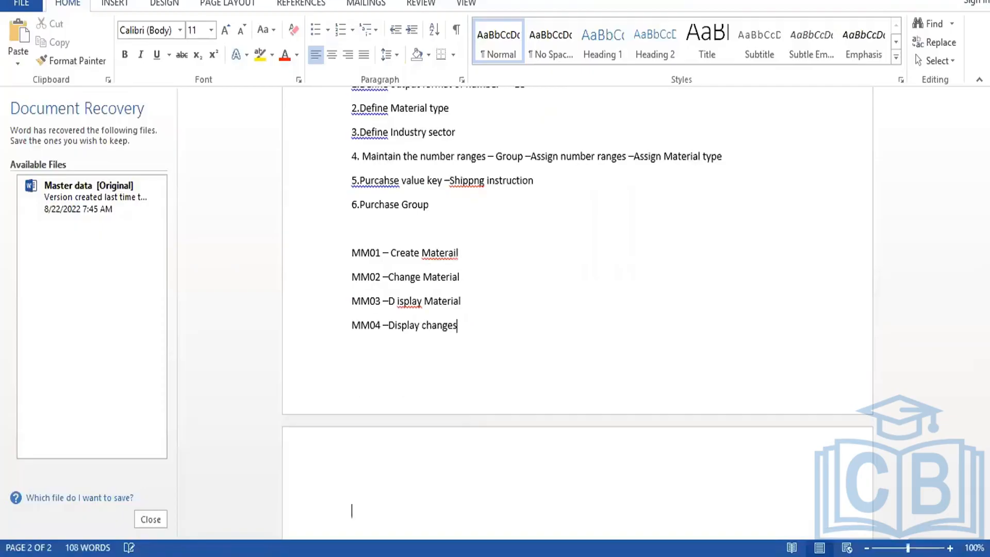
{"action": "type", "text": "MM0"}
{"action": "type", "text": "6 -"}
{"action": "type", "text": "Block "}
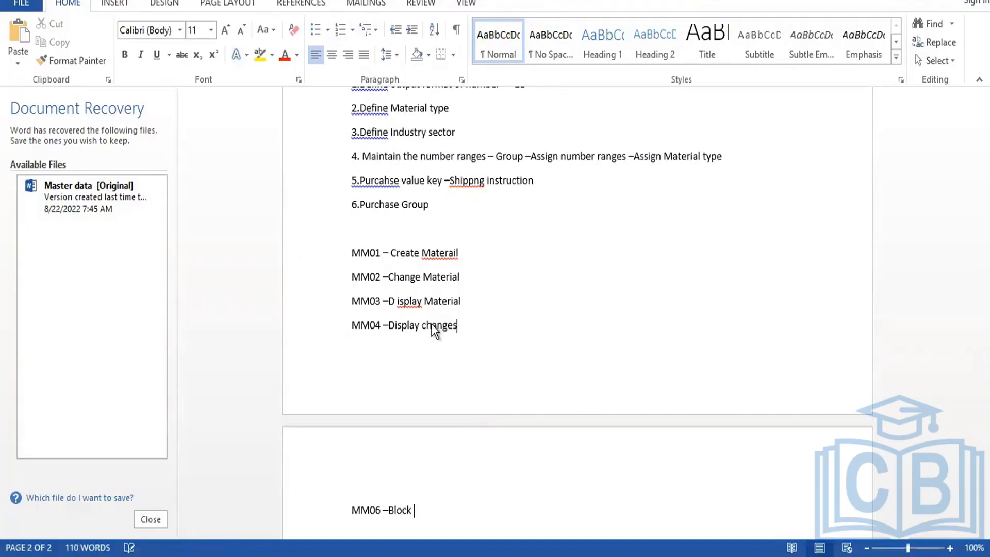
{"action": "type", "text": "M"}
{"action": "key", "text": "BackSpace"}
{"action": "type", "text": "Materails"}
{"action": "key", "text": "Return"}
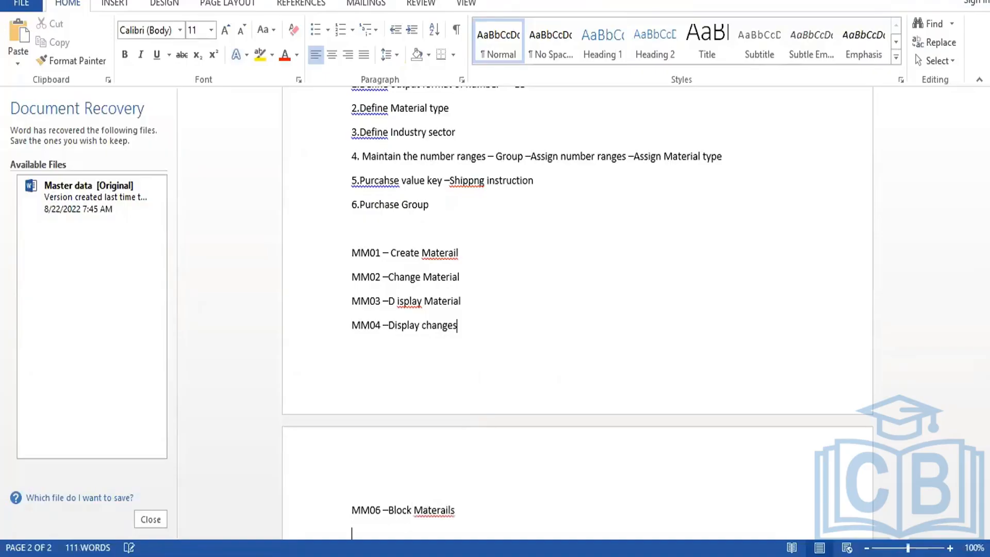
Step: Add the line "MM17 –Mass maintain" below the MM06 entry
{"action": "type", "text": "MM17 -m"}
{"action": "key", "text": "BackSpace"}
{"action": "type", "text": "m"}
{"action": "key", "text": "BackSpace"}
{"action": "type", "text": "Mass maintain"}
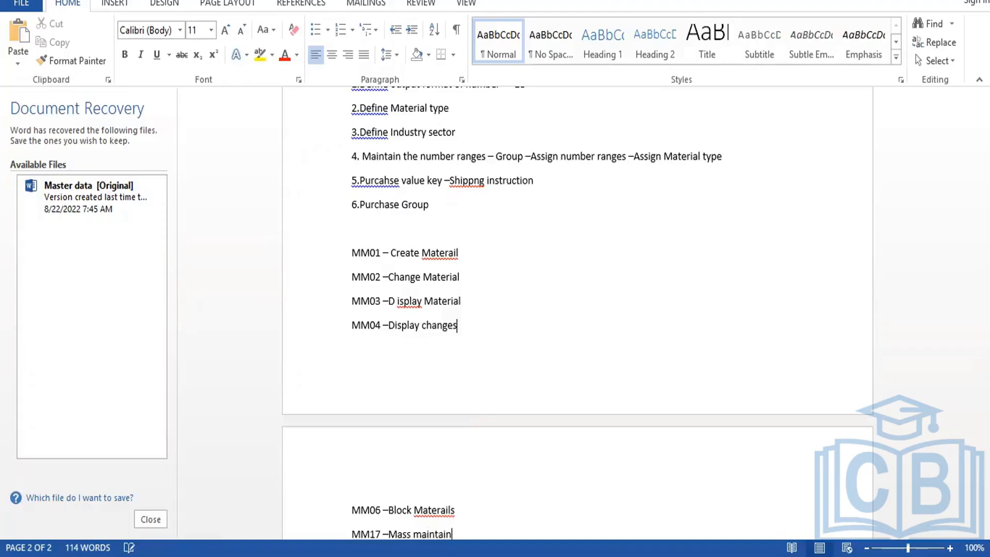
{"action": "key", "text": "Return"}
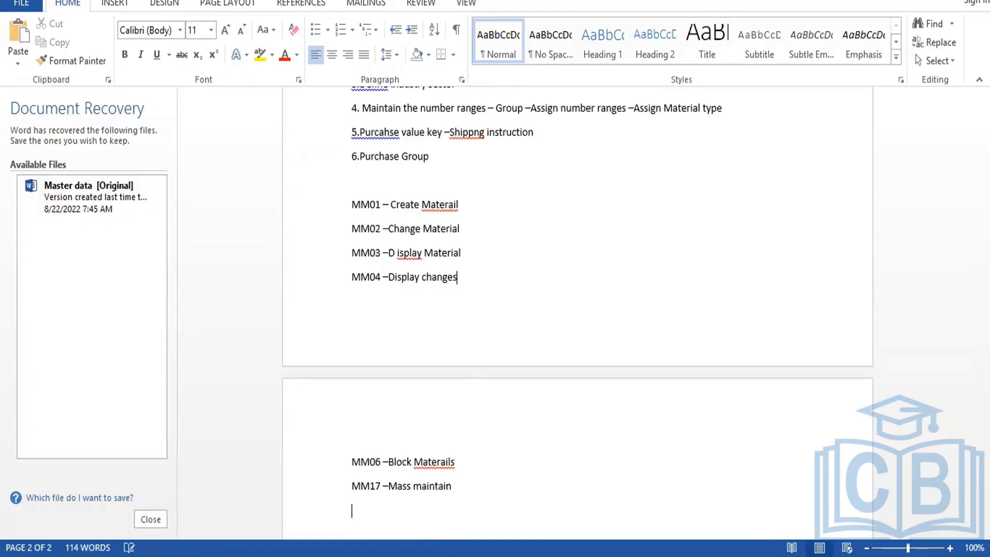
Step: Add the line "MM60 –Material list" below the MM17 entry
{"action": "type", "text": "m"}
{"action": "key", "text": "BackSpace"}
{"action": "type", "text": "MM60 -m"}
{"action": "key", "text": "BackSpace"}
{"action": "type", "text": "M"}
{"action": "key", "text": "BackSpace"}
{"action": "type", "text": "aterial list"}
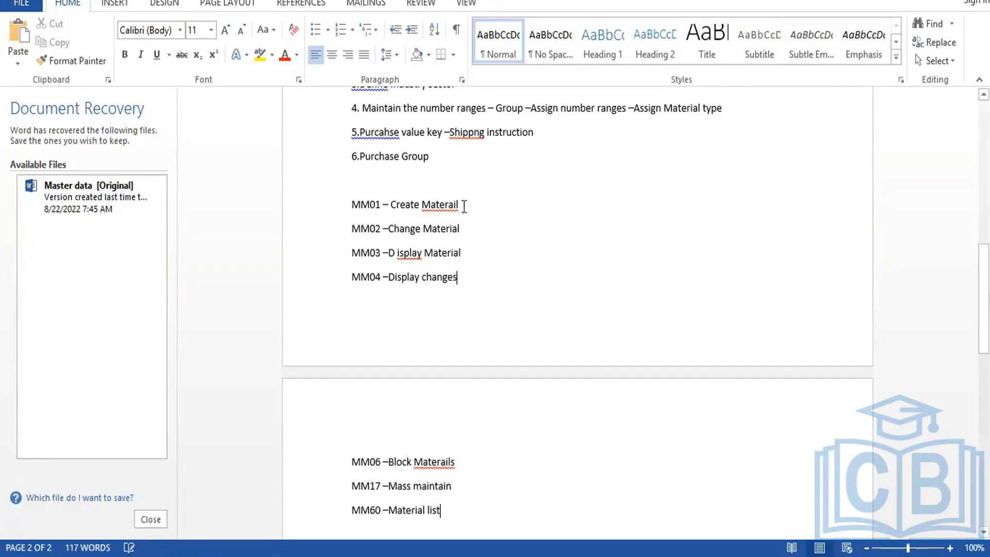
Step: Correct the misspelled words to "Material" in the MM01 line and "Materials" in the MM06 line, saving the document
{"action": "right_click", "coordinate": [437, 207]}
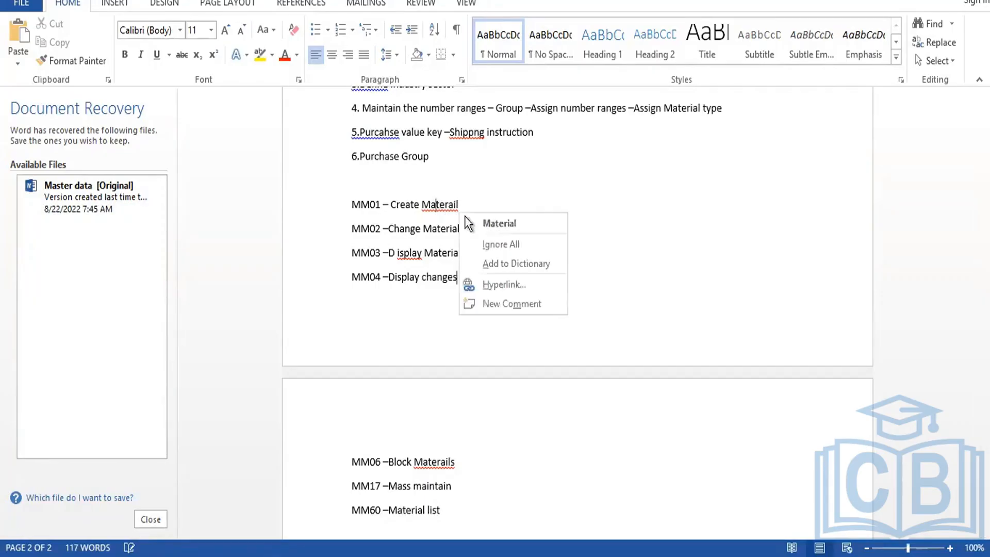
{"action": "left_click", "coordinate": [508, 226]}
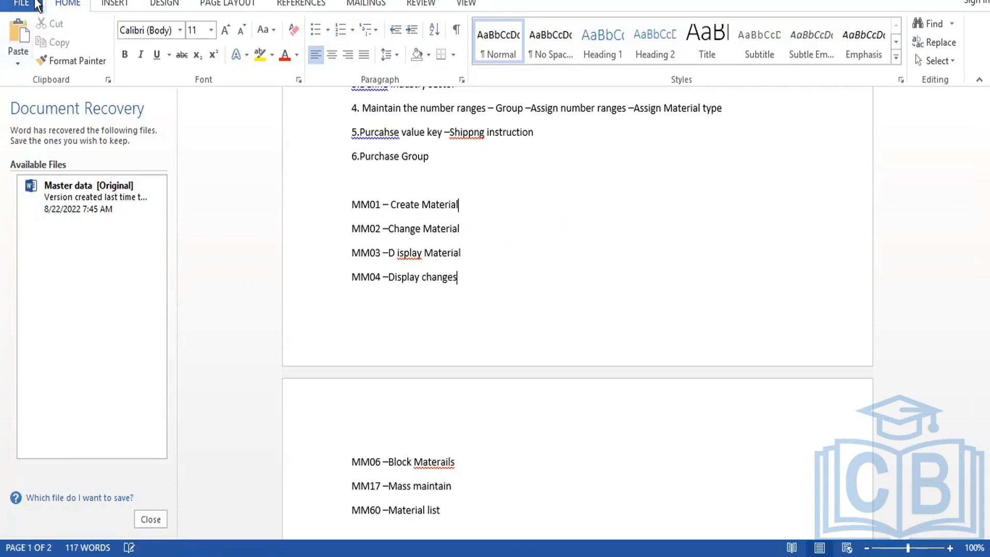
{"action": "key", "text": "ctrl+s"}
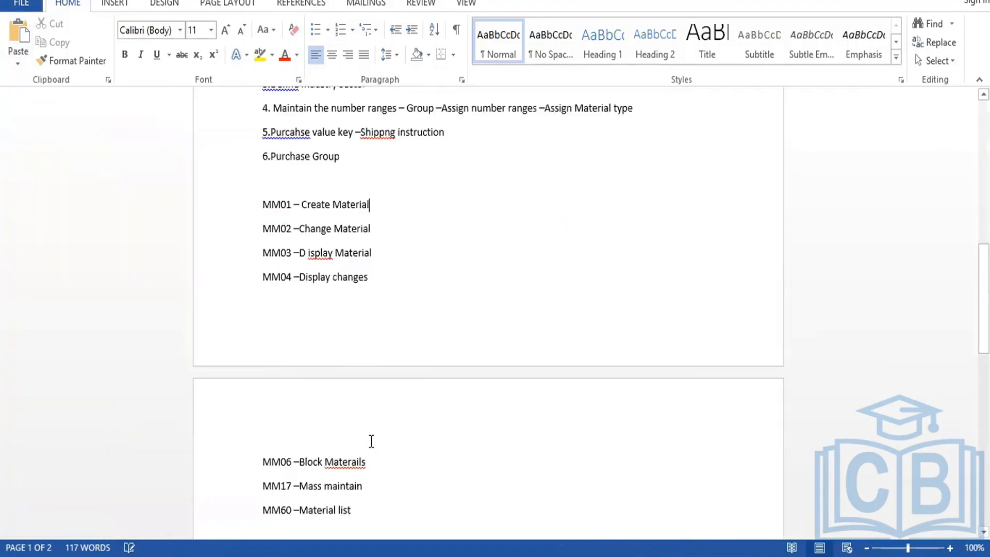
{"action": "right_click", "coordinate": [359, 460]}
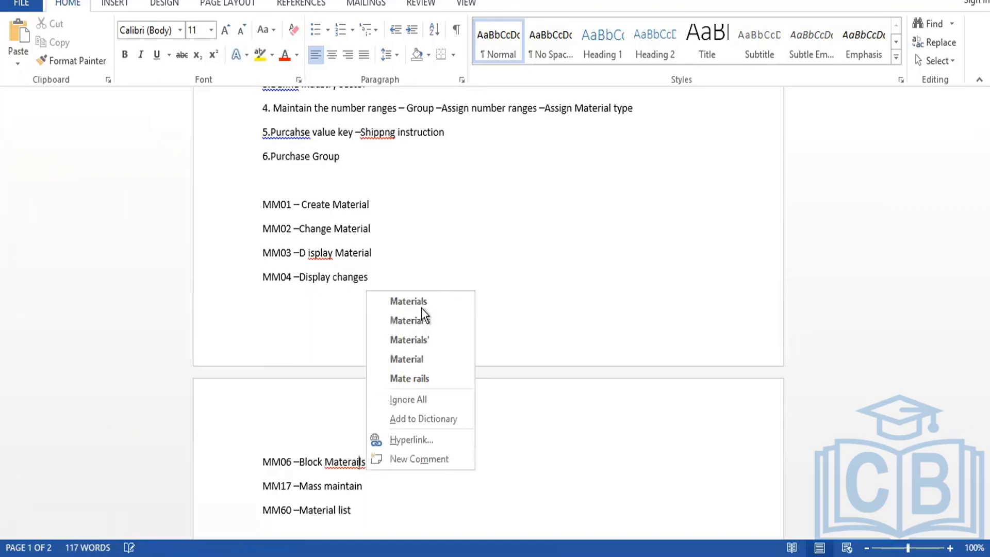
{"action": "left_click", "coordinate": [424, 307]}
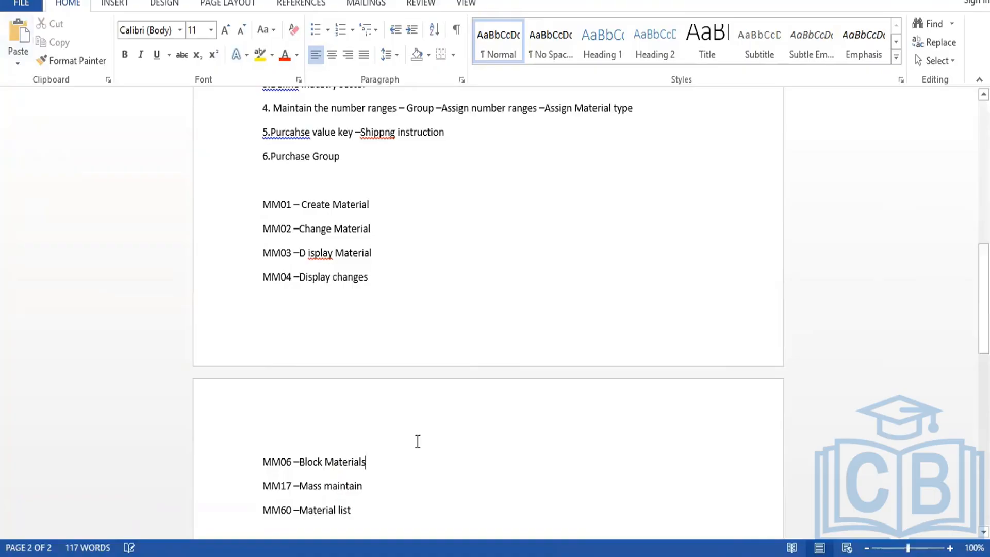
Step: Add an empty line below the MM60 entry and highlight the MM01 and MM02 lines in turn
{"action": "left_click_drag", "start_coordinate": [367, 465], "coordinate": [438, 360]}
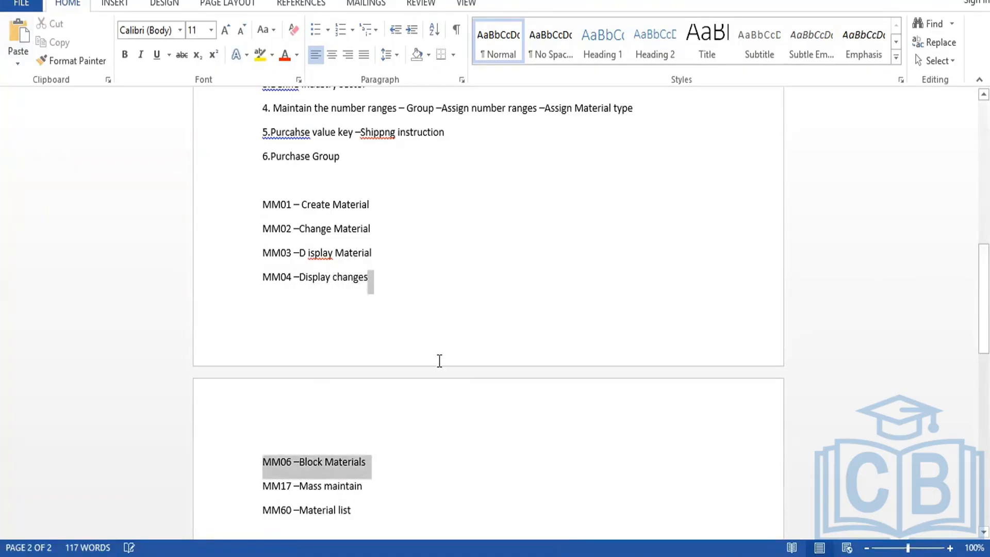
{"action": "left_click", "coordinate": [438, 360]}
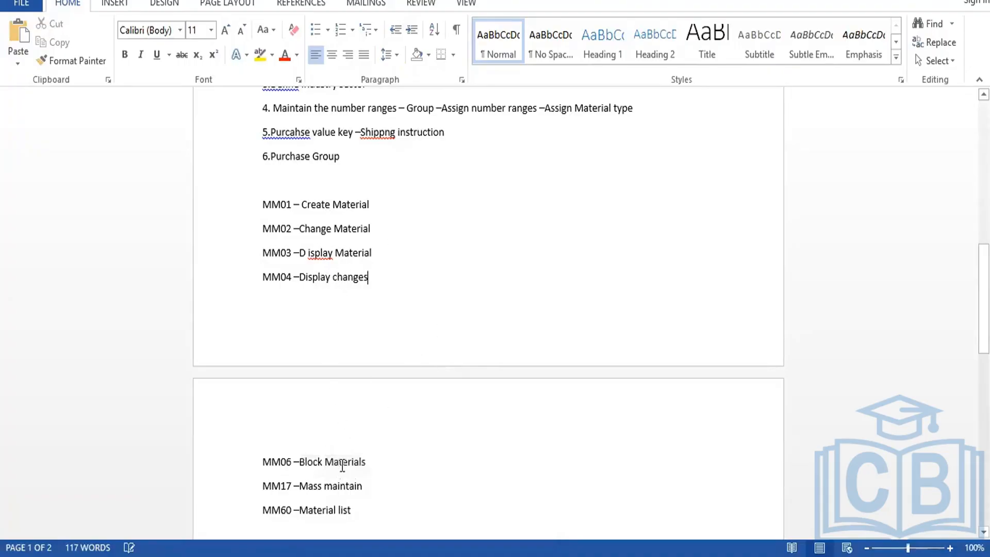
{"action": "left_click", "coordinate": [364, 511]}
{"action": "key", "text": "Return"}
{"action": "left_click_drag", "start_coordinate": [267, 203], "coordinate": [386, 208]}
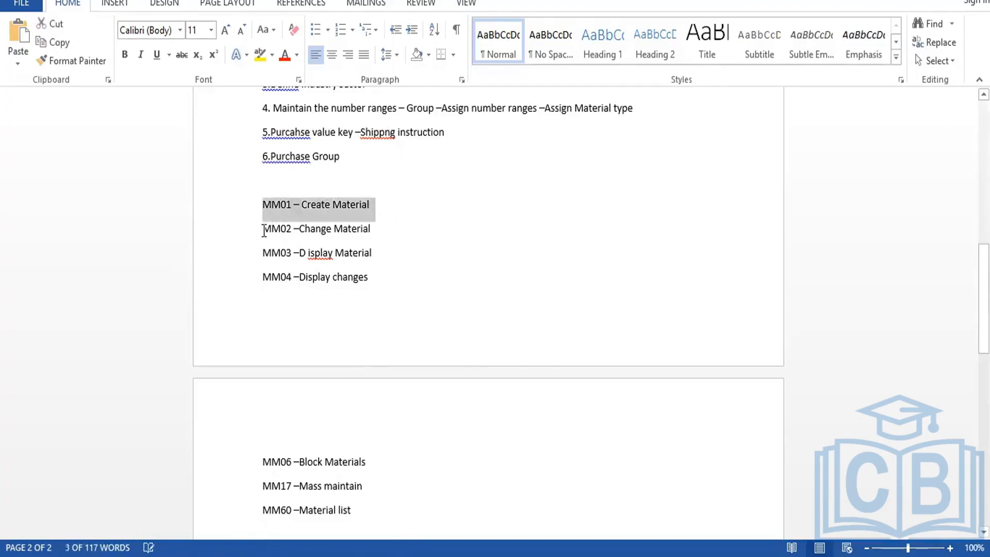
{"action": "left_click_drag", "start_coordinate": [264, 228], "coordinate": [394, 243]}
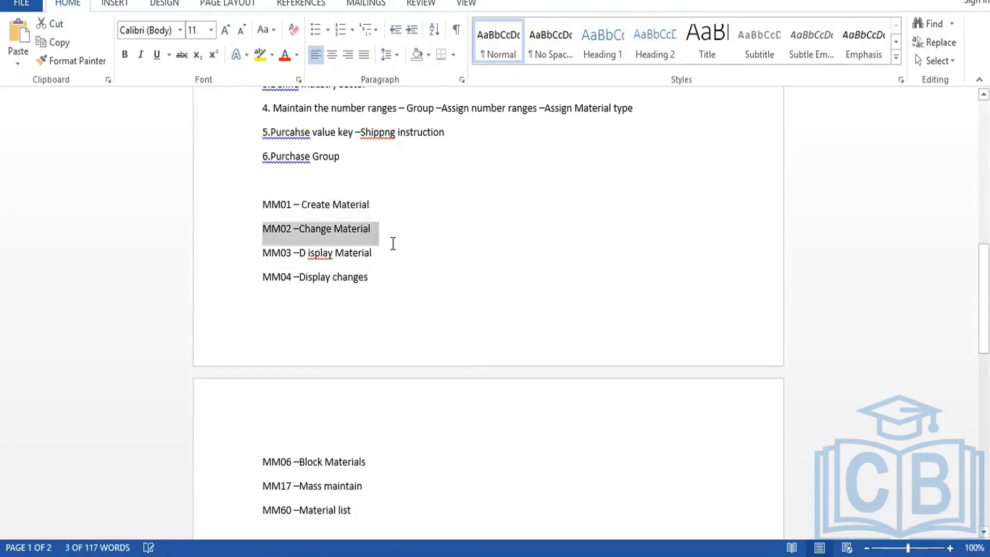
Step: Switch to the SAP Materials List window, leave the list and start transaction MM02 to change a material
{"action": "left_click", "coordinate": [148, 551]}
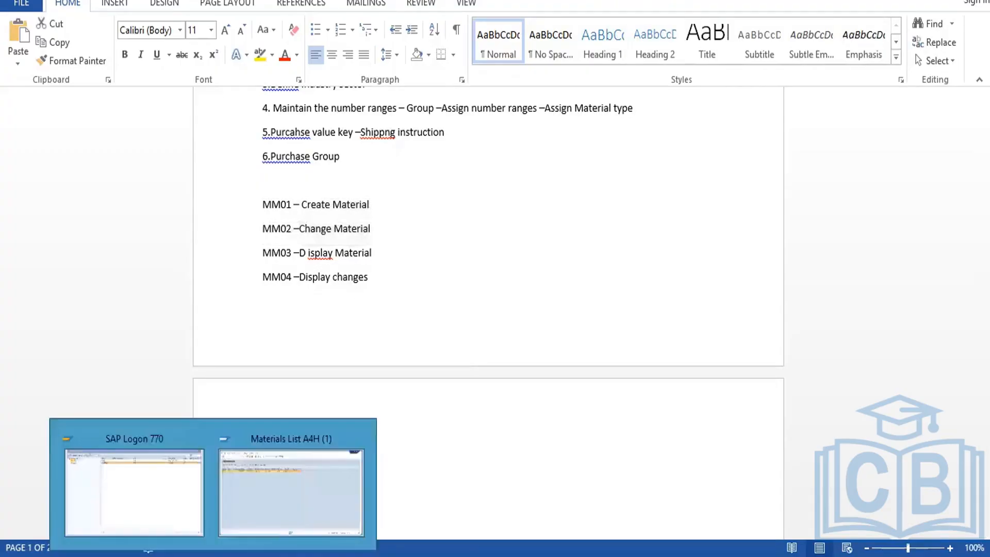
{"action": "left_click", "coordinate": [307, 521]}
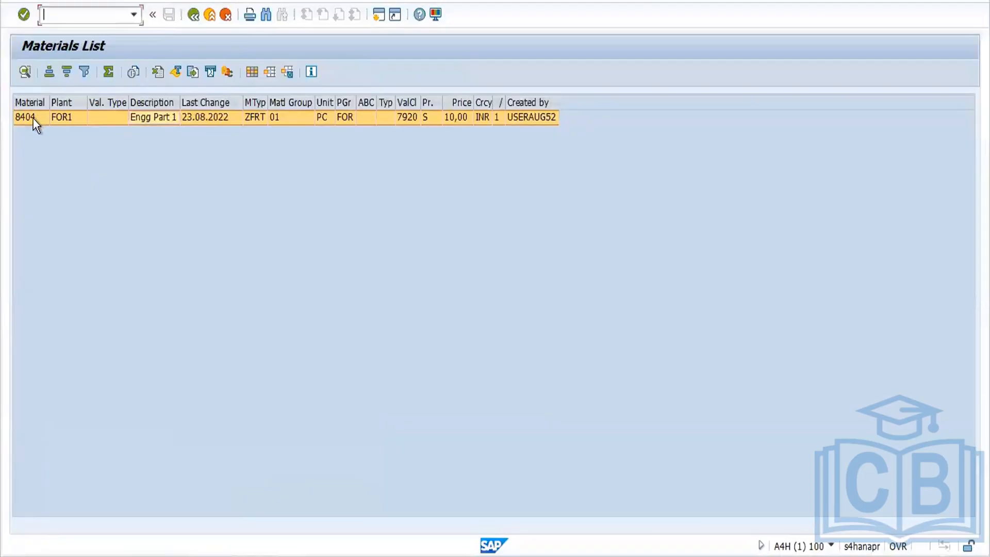
{"action": "left_click", "coordinate": [194, 16]}
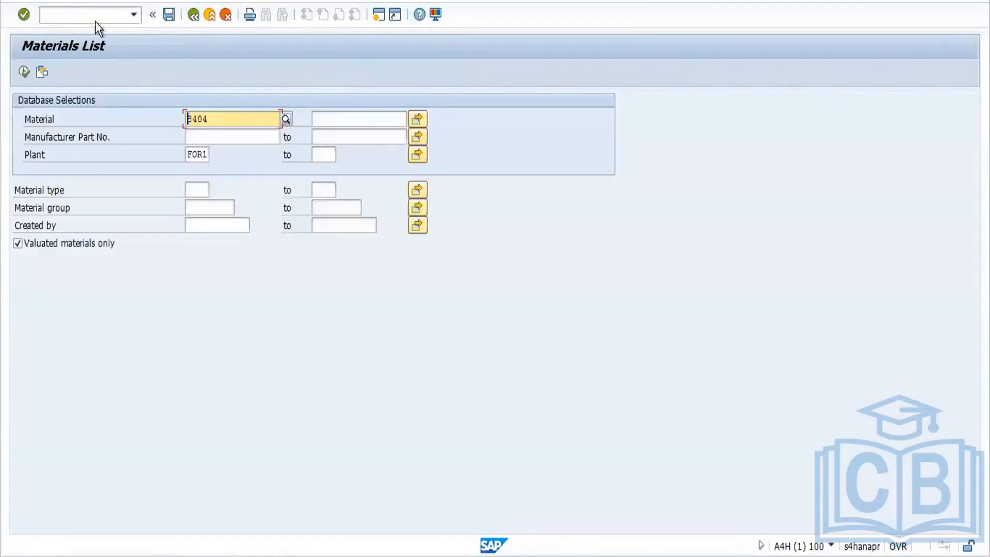
{"action": "left_click", "coordinate": [91, 19]}
{"action": "type", "text": "/n"}
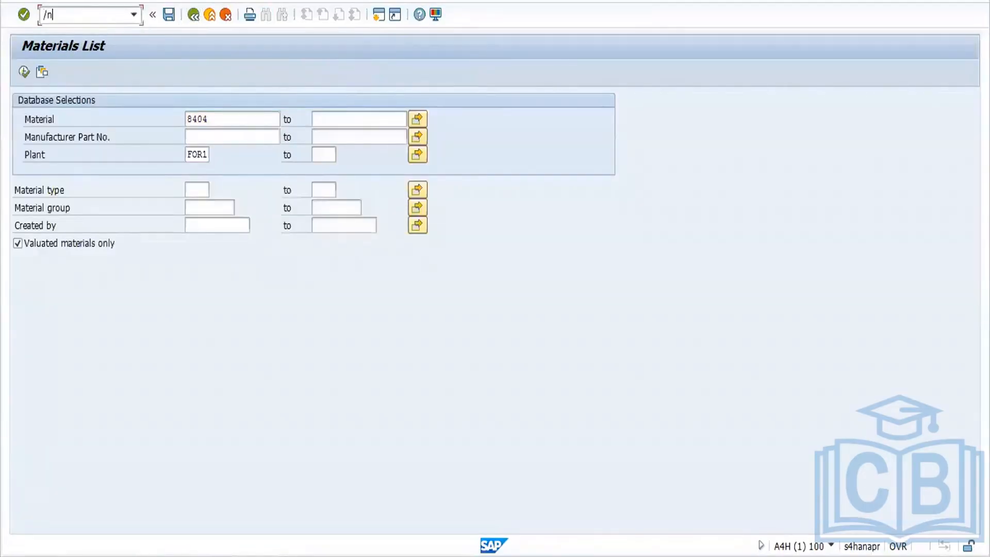
{"action": "type", "text": "mm02"}
{"action": "key", "text": "Return"}
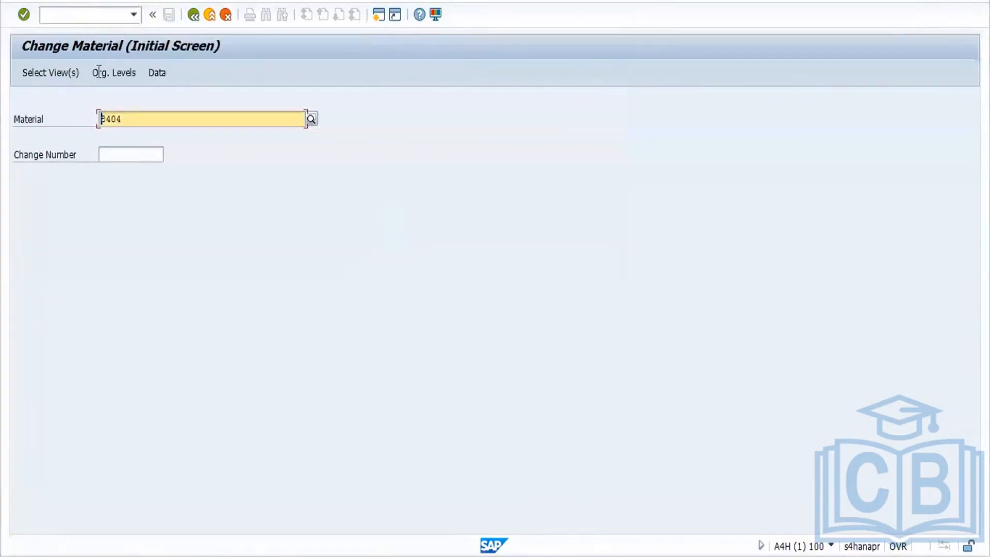
Step: Open material 8404 for changing with the preselected views and plant FOR1, leaving storage location and valuation type blank
{"action": "key", "text": "Return"}
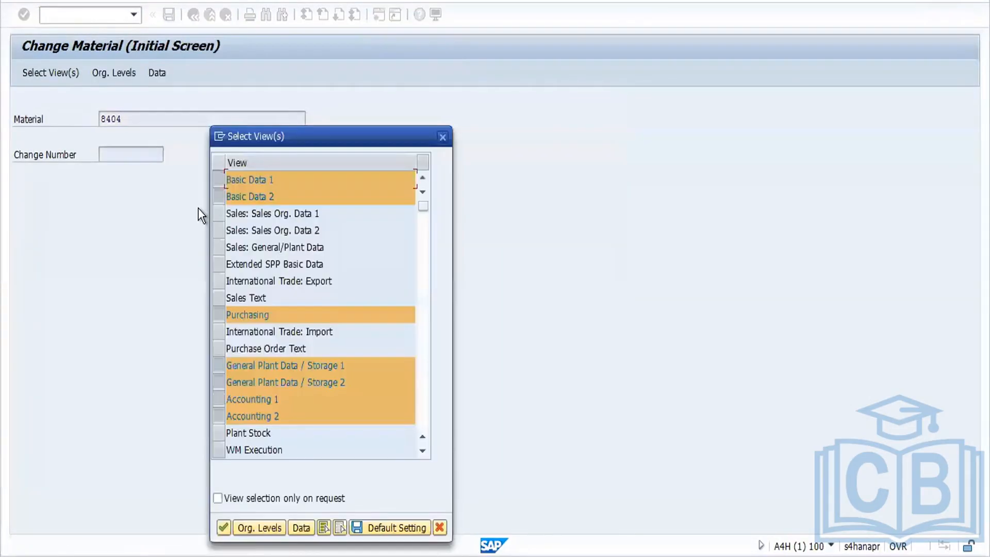
{"action": "left_click", "coordinate": [225, 526]}
{"action": "left_click", "coordinate": [221, 163]}
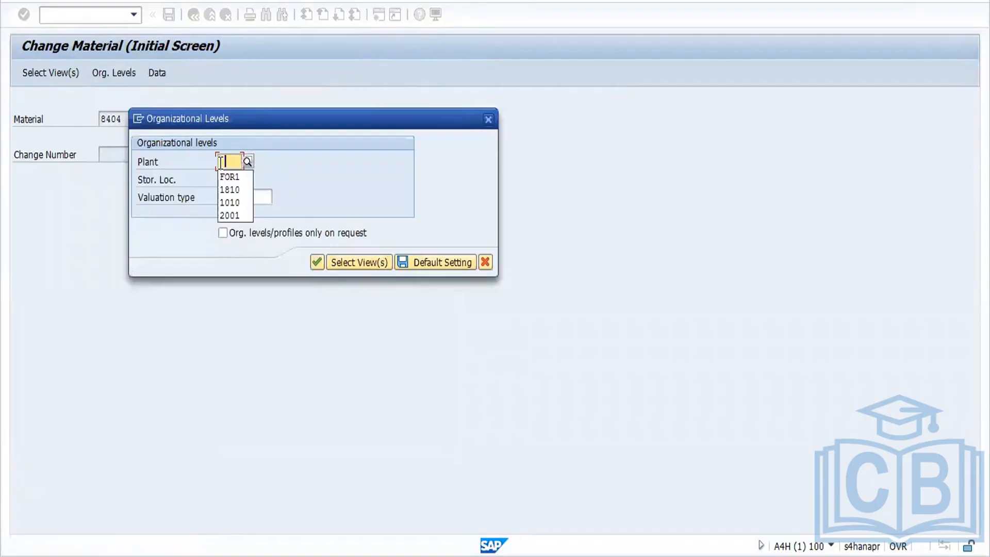
{"action": "left_click", "coordinate": [230, 177]}
{"action": "left_click", "coordinate": [230, 179]}
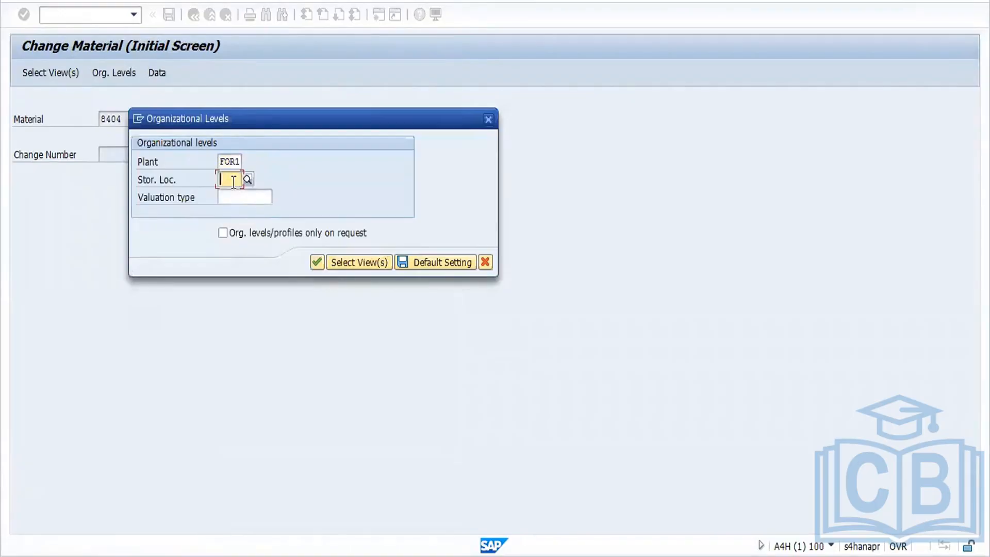
{"action": "left_click", "coordinate": [236, 193]}
{"action": "key", "text": "Return"}
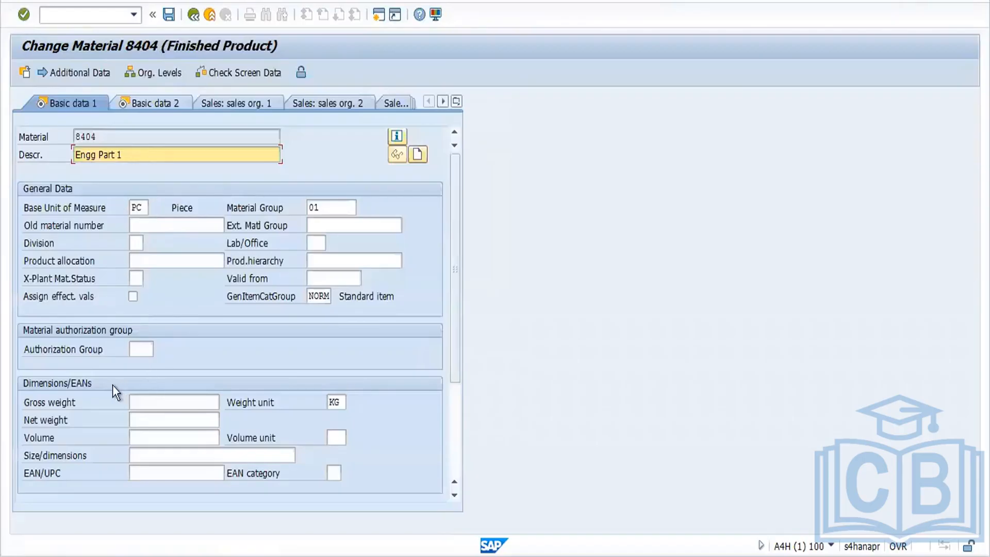
Step: Set the material's gross weight to 10 and net weight to 9 kg, and save the change
{"action": "left_click", "coordinate": [160, 406]}
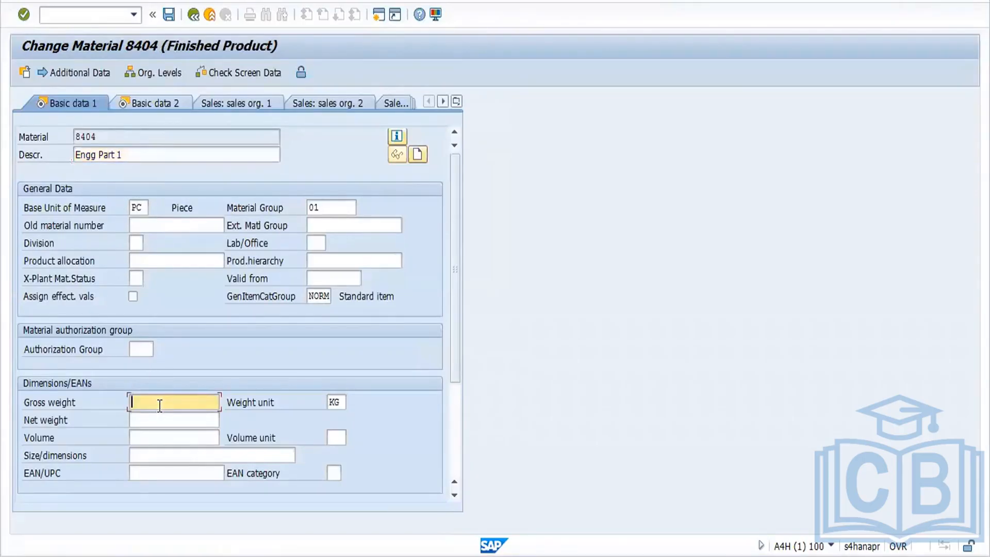
{"action": "type", "text": "10"}
{"action": "left_click", "coordinate": [150, 421]}
{"action": "type", "text": "9"}
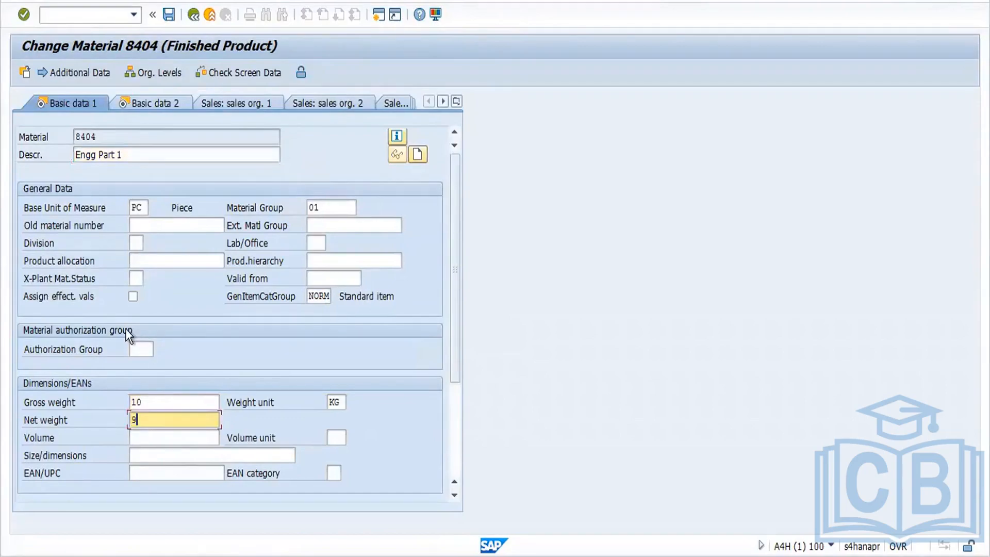
{"action": "key", "text": "Return"}
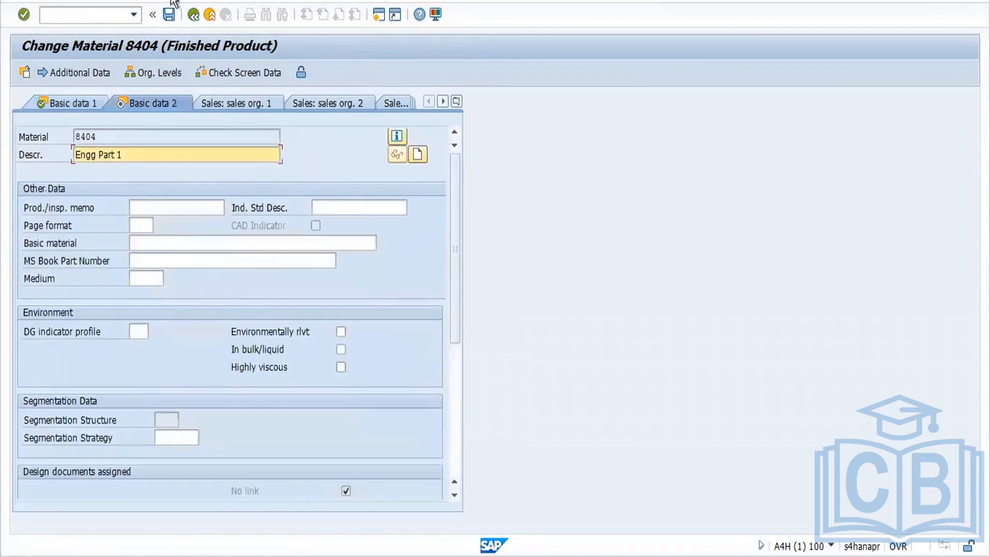
{"action": "left_click", "coordinate": [170, 14]}
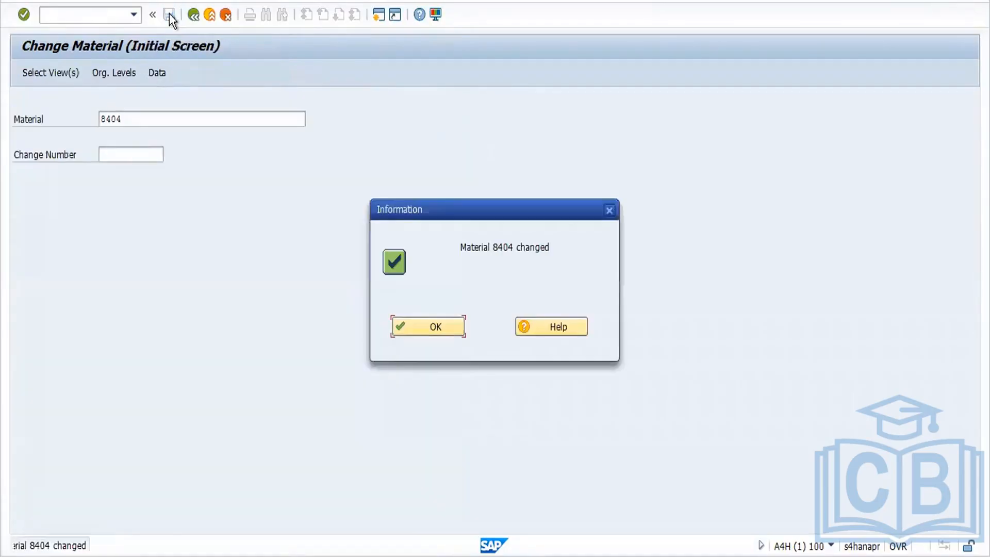
{"action": "left_click", "coordinate": [454, 328]}
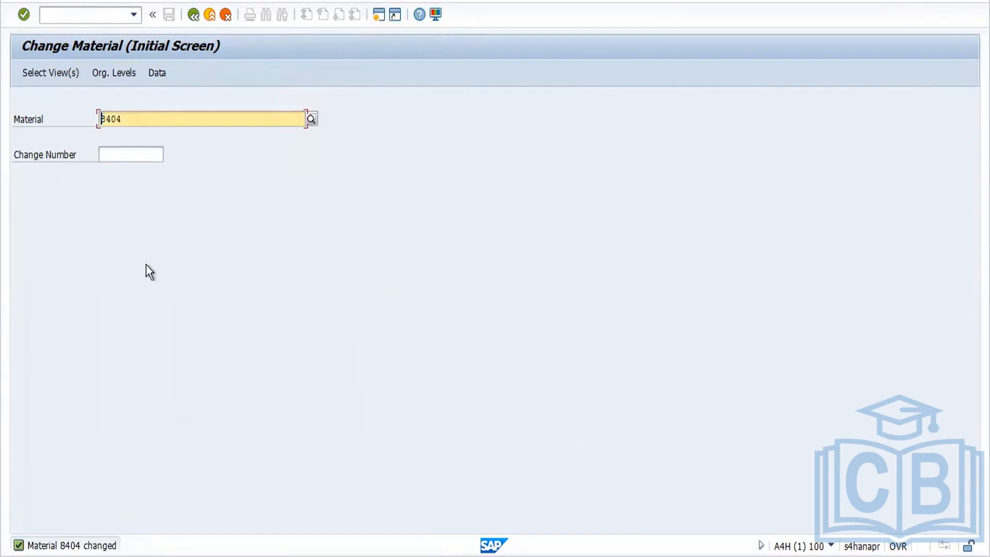
Step: Leave the Change Material transaction and start transaction MM03 to display a material
{"action": "left_click", "coordinate": [195, 22]}
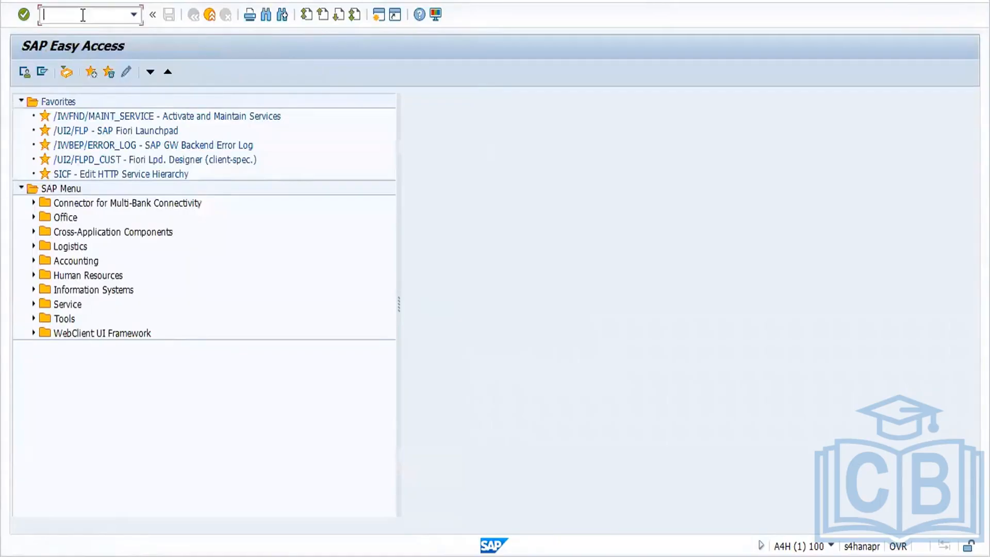
{"action": "type", "text": "mm03"}
{"action": "key", "text": "Return"}
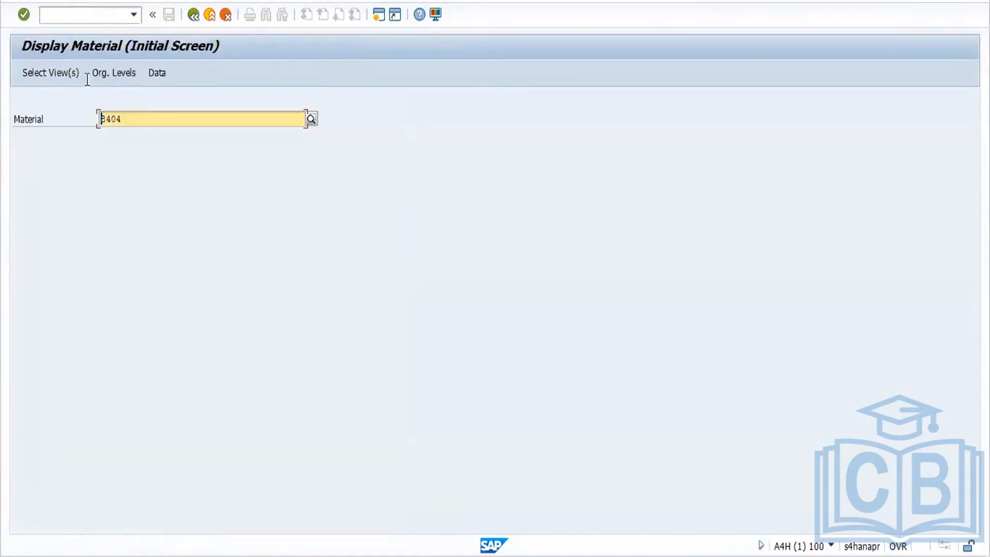
Step: Open material 8404 for display with the preselected views, plant FOR1 and storage location FOS1, leaving the valuation type blank
{"action": "key", "text": "Return"}
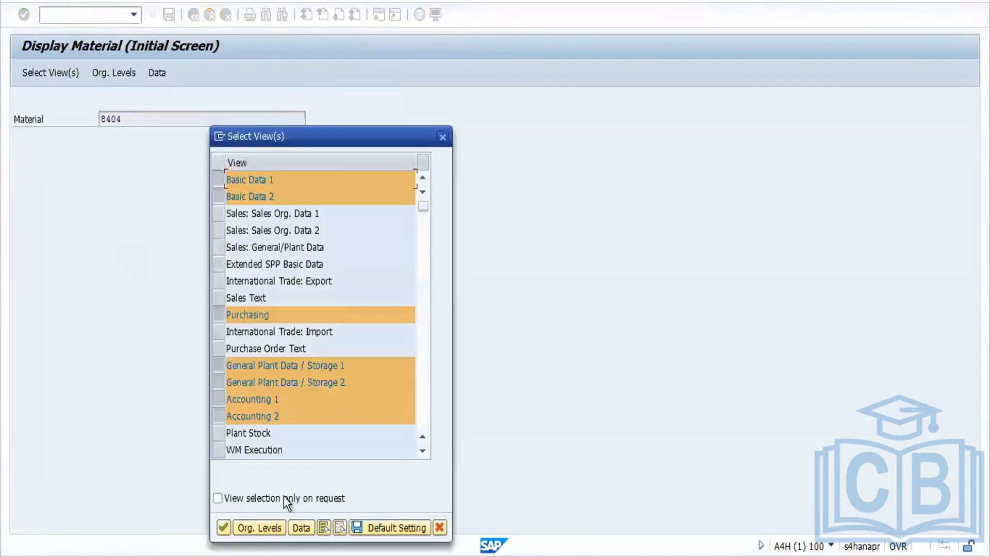
{"action": "left_click", "coordinate": [227, 523]}
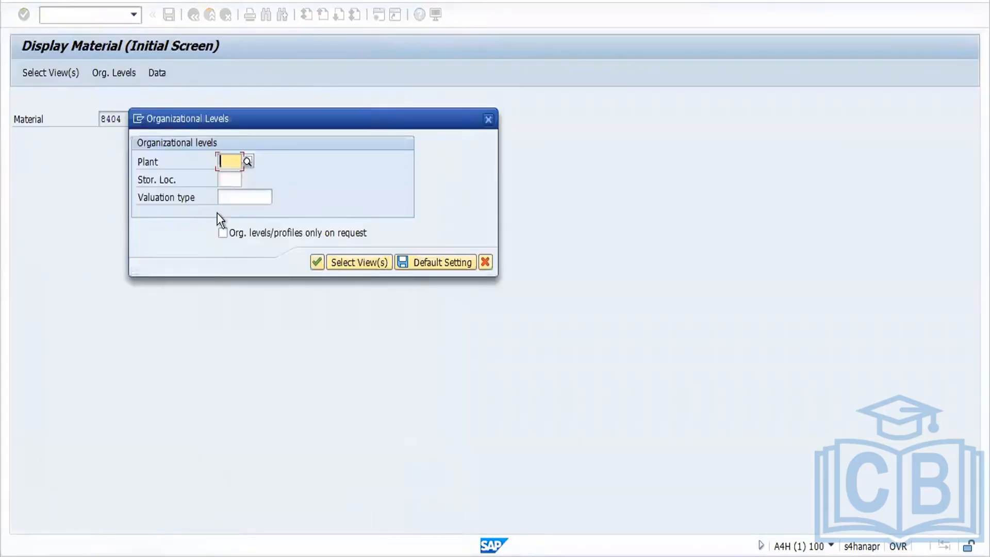
{"action": "left_click", "coordinate": [241, 167]}
{"action": "key", "text": "BackSpace"}
{"action": "left_click", "coordinate": [229, 180]}
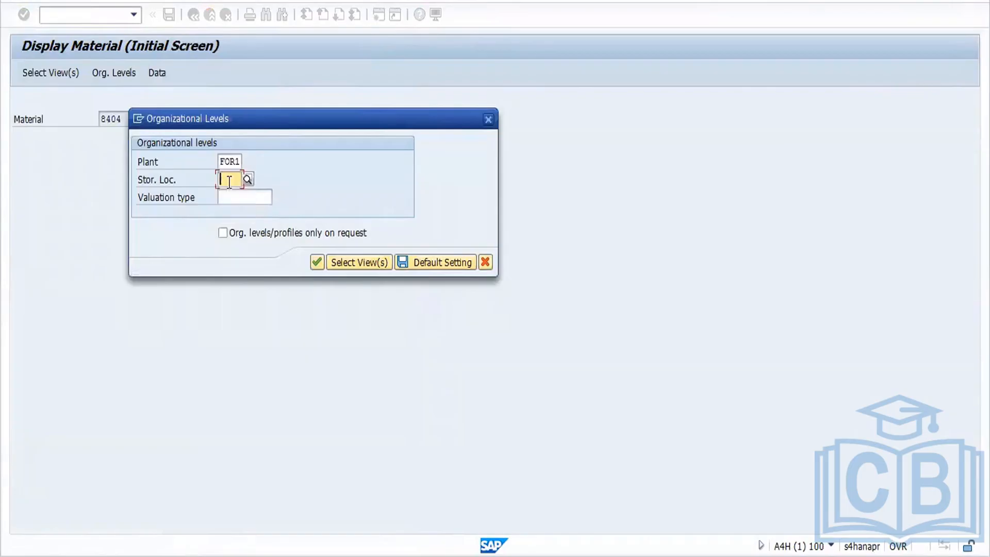
{"action": "left_click", "coordinate": [233, 198]}
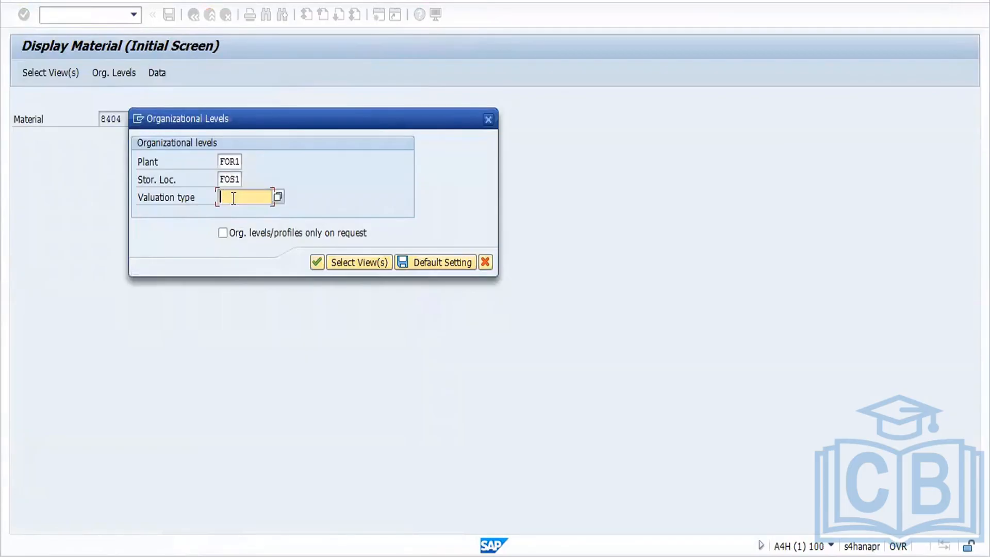
{"action": "left_click", "coordinate": [317, 267]}
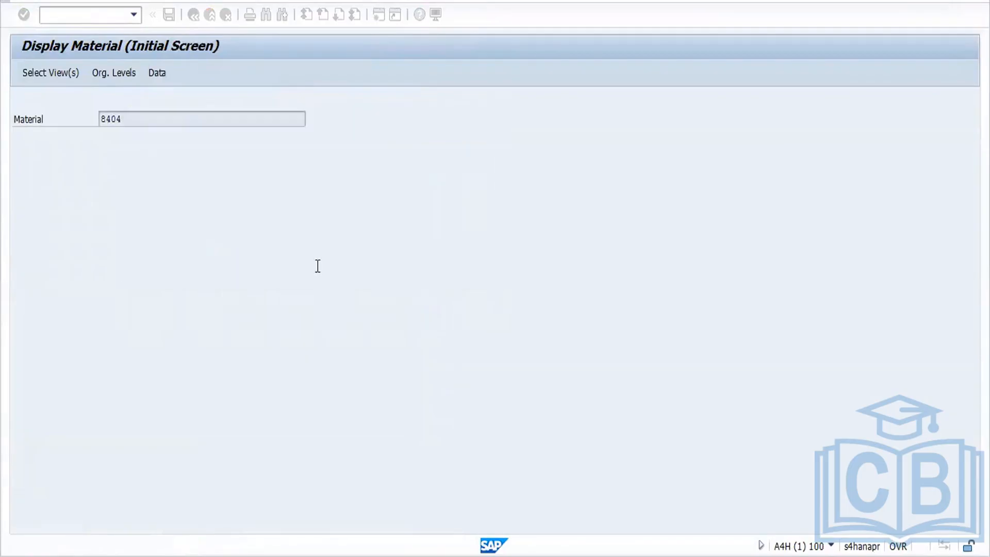
Step: Review the material's Basic data 1, Basic data 2 and Purchasing views, and leave the material display
{"action": "left_click", "coordinate": [135, 158]}
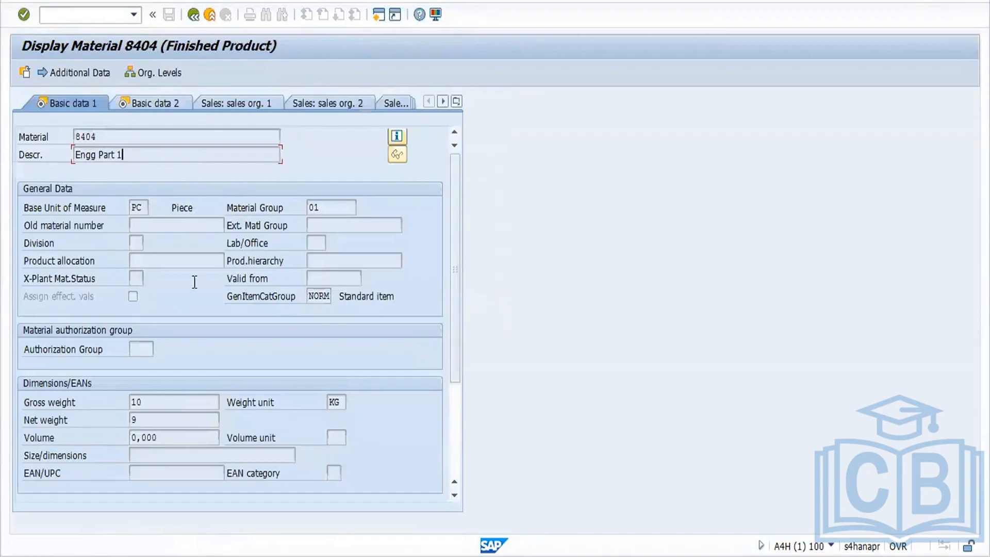
{"action": "left_click", "coordinate": [160, 108]}
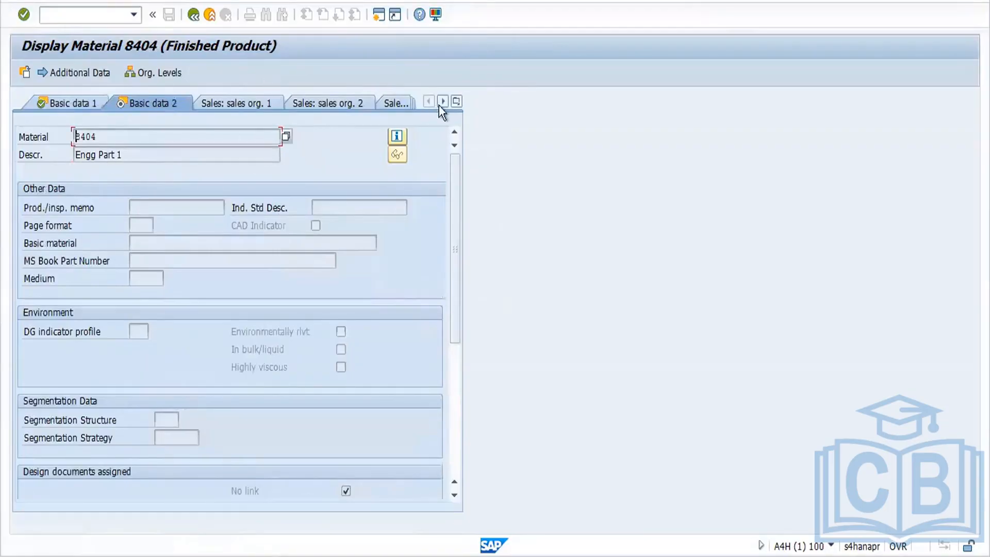
{"action": "left_click", "coordinate": [457, 101]}
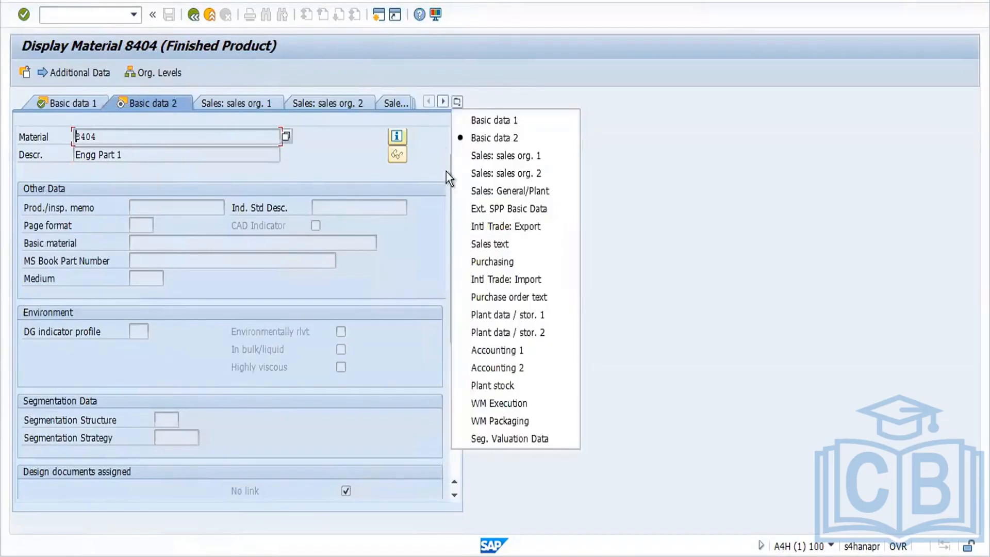
{"action": "left_click", "coordinate": [498, 261]}
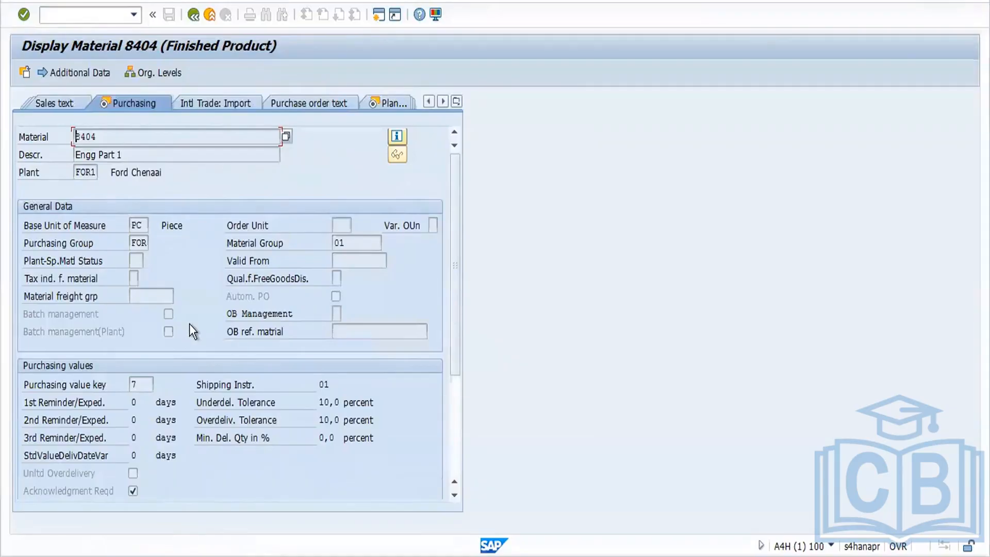
{"action": "left_click", "coordinate": [194, 15]}
{"action": "left_click", "coordinate": [194, 15]}
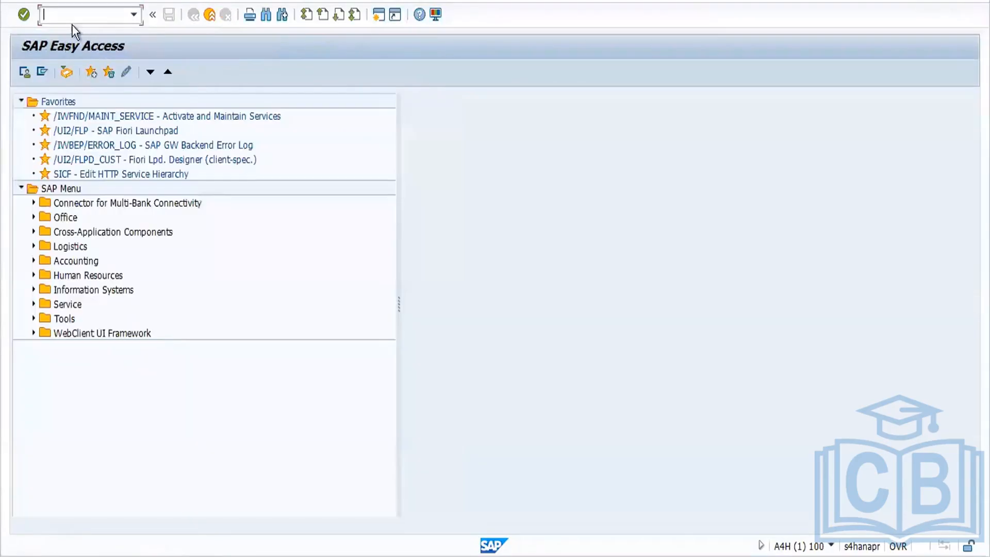
Step: Start transaction MM04 and list the change documents for material 8404 in plant FOR1
{"action": "type", "text": "mm04"}
{"action": "key", "text": "Return"}
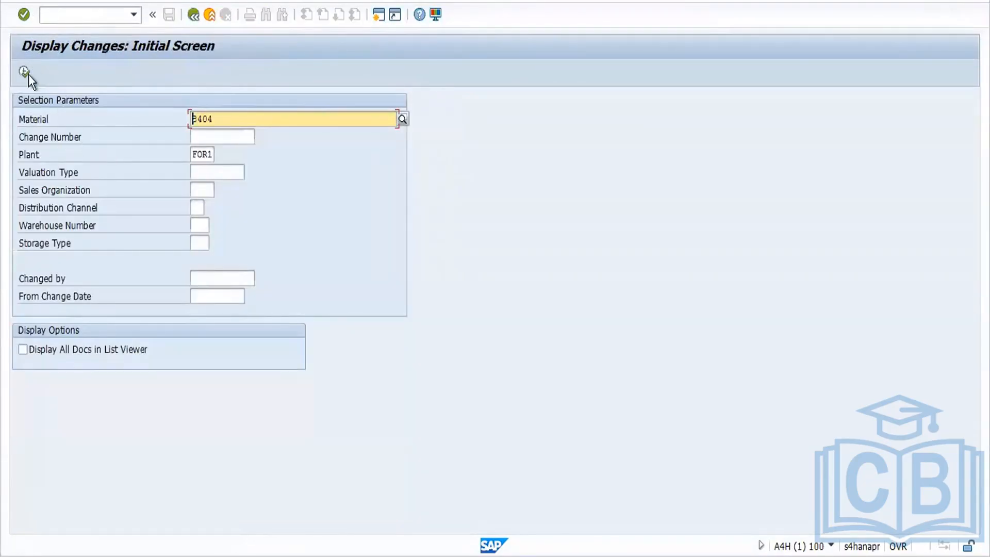
{"action": "left_click", "coordinate": [24, 72]}
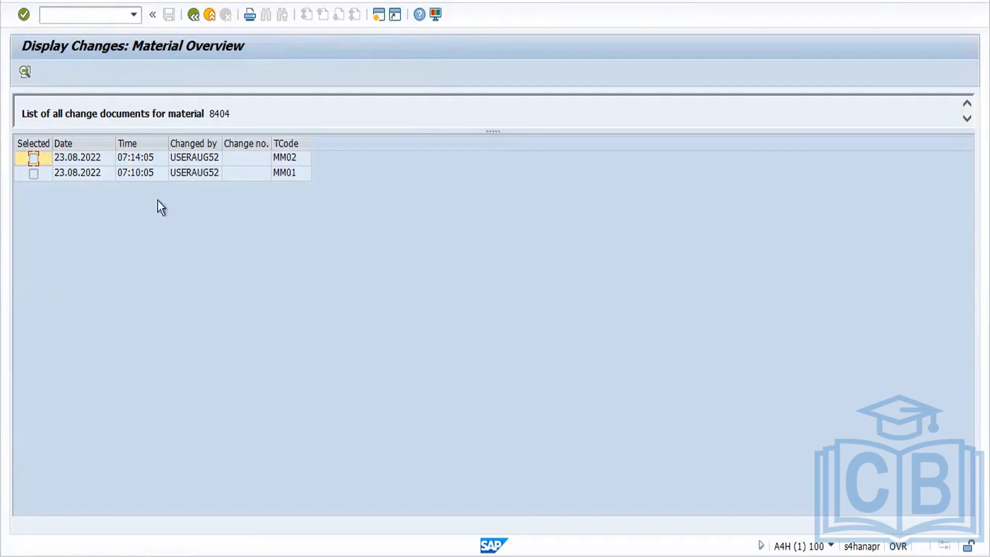
Step: Open the MM02 change document, compare the old and new gross and net weights, and leave the transaction
{"action": "left_click", "coordinate": [33, 156]}
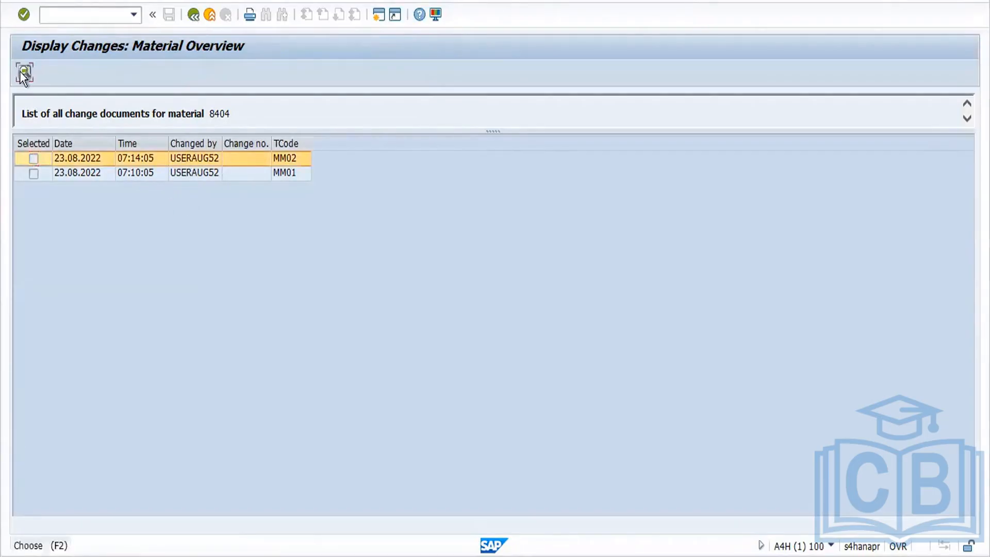
{"action": "left_click", "coordinate": [24, 73]}
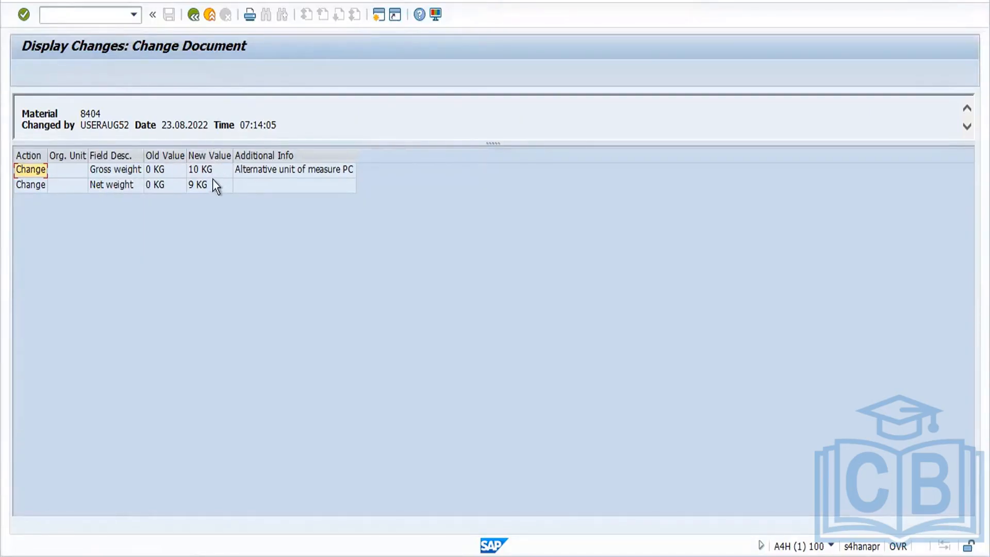
{"action": "left_click", "coordinate": [169, 173]}
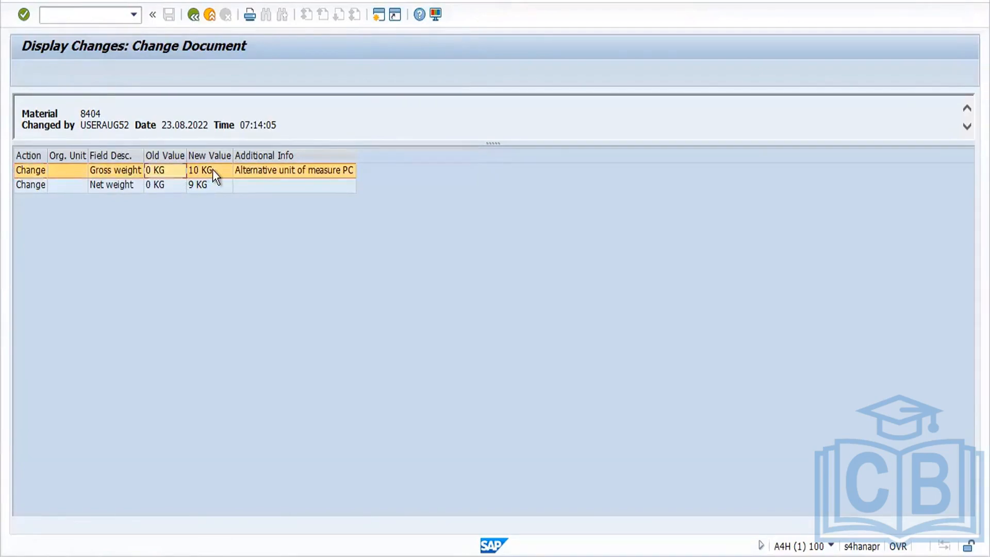
{"action": "left_click", "coordinate": [213, 170]}
{"action": "left_click", "coordinate": [172, 187]}
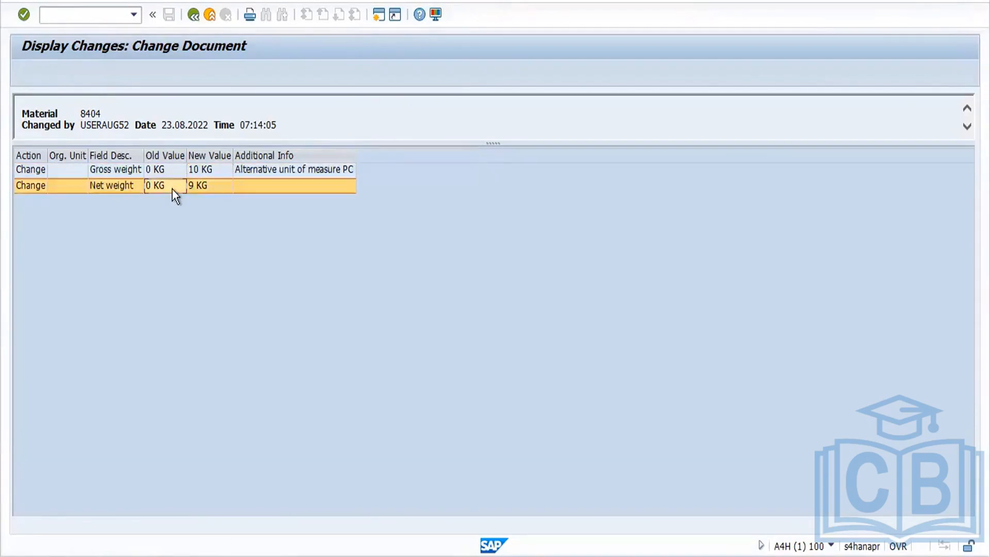
{"action": "left_click", "coordinate": [202, 189]}
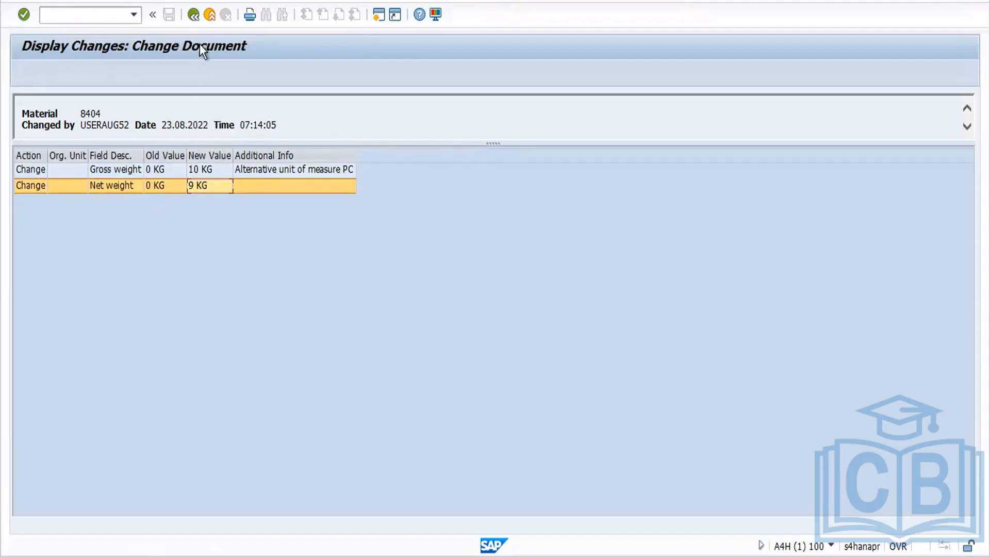
{"action": "left_click", "coordinate": [197, 18]}
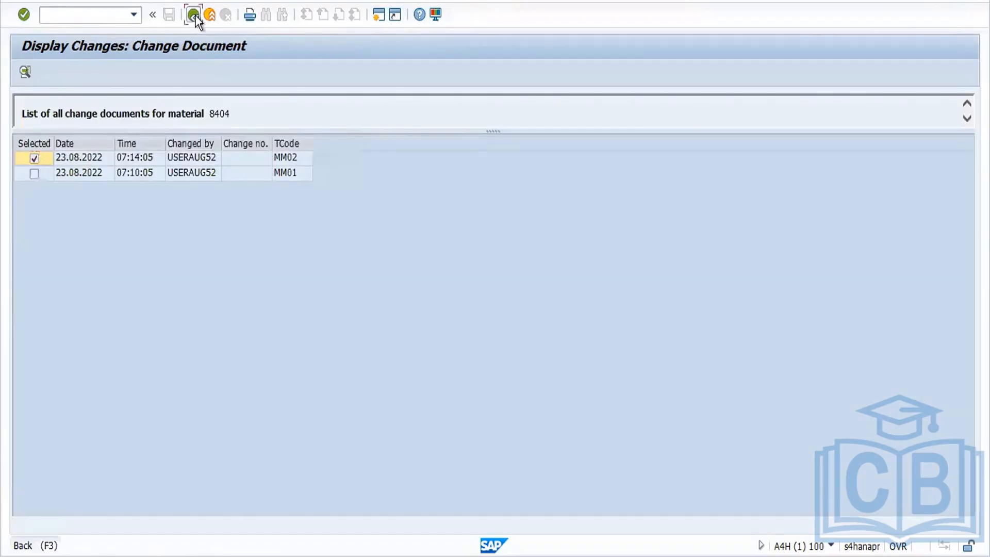
{"action": "left_click", "coordinate": [195, 14]}
{"action": "left_click", "coordinate": [195, 15]}
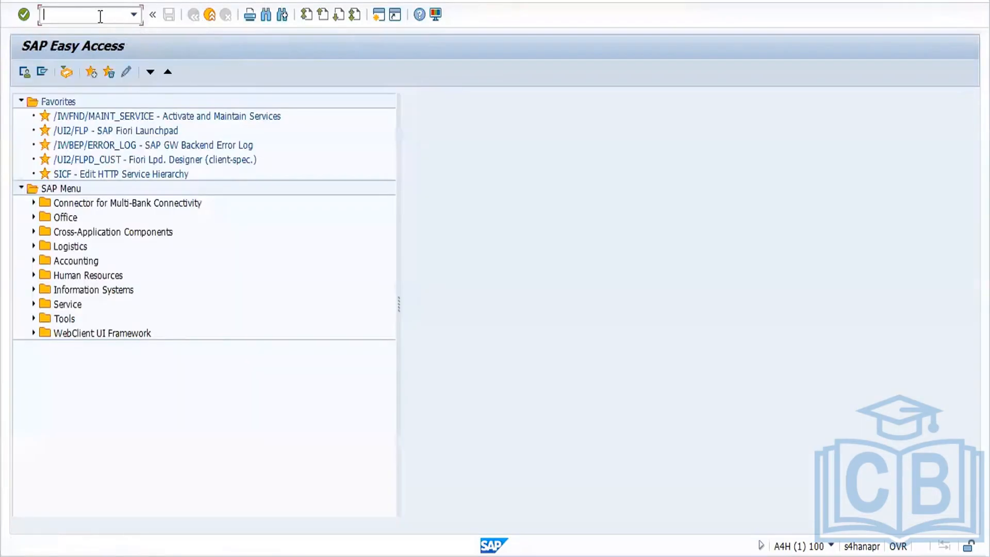
Step: Try to start transaction MM05
{"action": "type", "text": "mm05"}
{"action": "key", "text": "Return"}
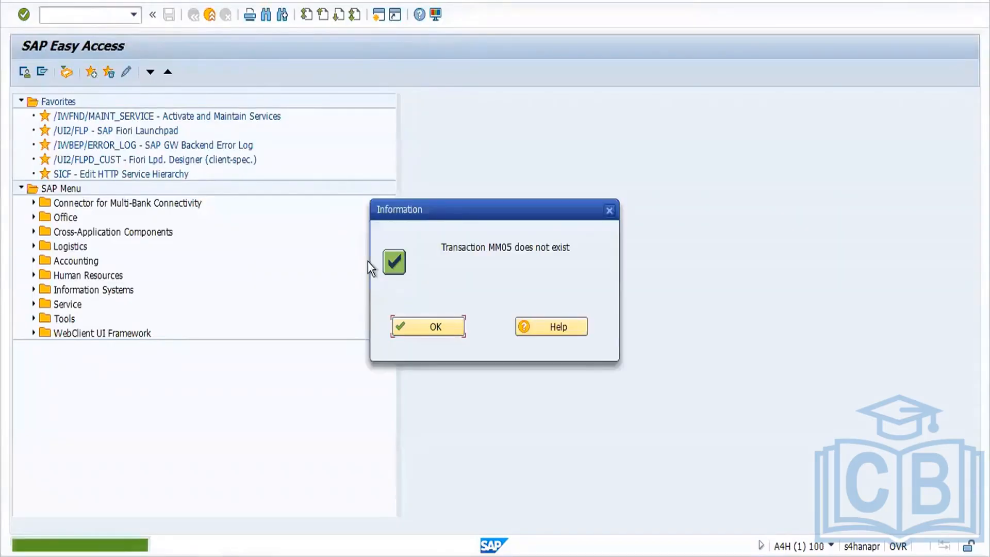
{"action": "left_click", "coordinate": [442, 323]}
Step: Start transaction MM06 and open the deletion flag data for material 8404 in plant FOR1
{"action": "type", "text": "mm06"}
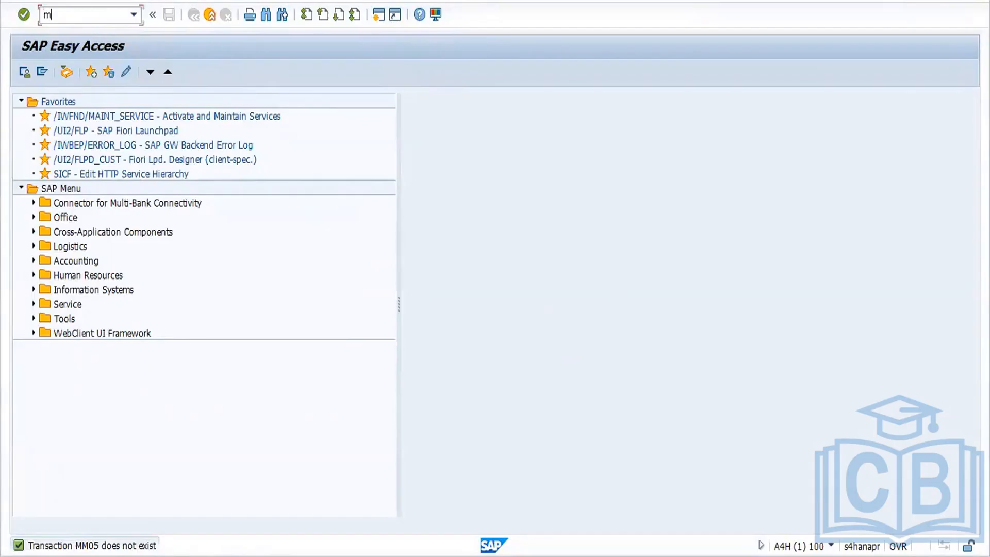
{"action": "key", "text": "Return"}
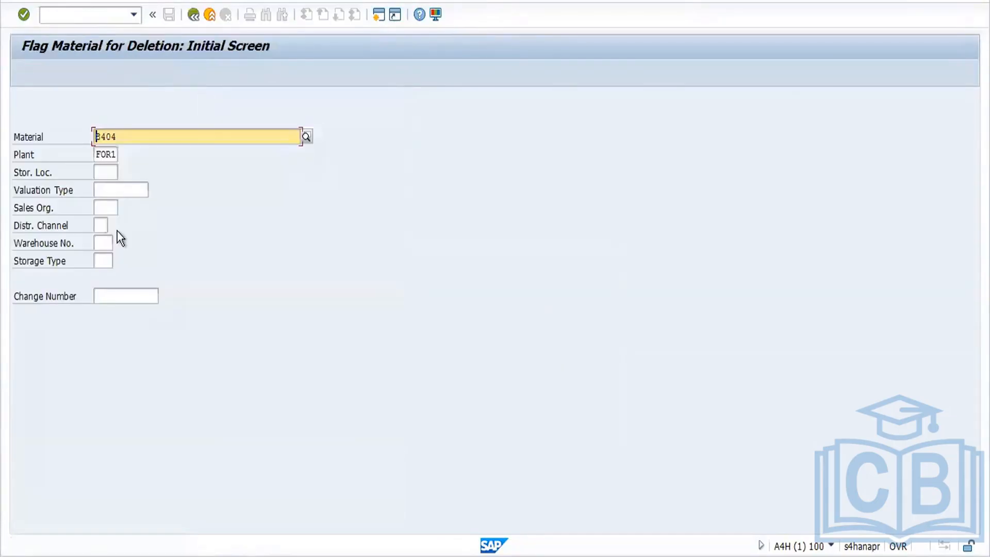
{"action": "key", "text": "Return"}
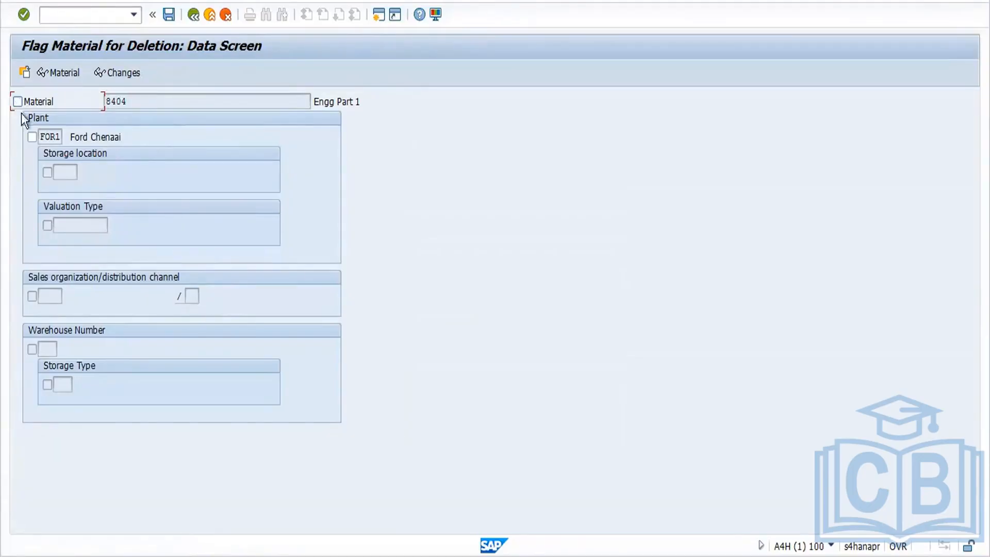
Step: Try out the deletion flag for plant FOR1, clear it again and leave the transaction without saving
{"action": "left_click", "coordinate": [33, 137]}
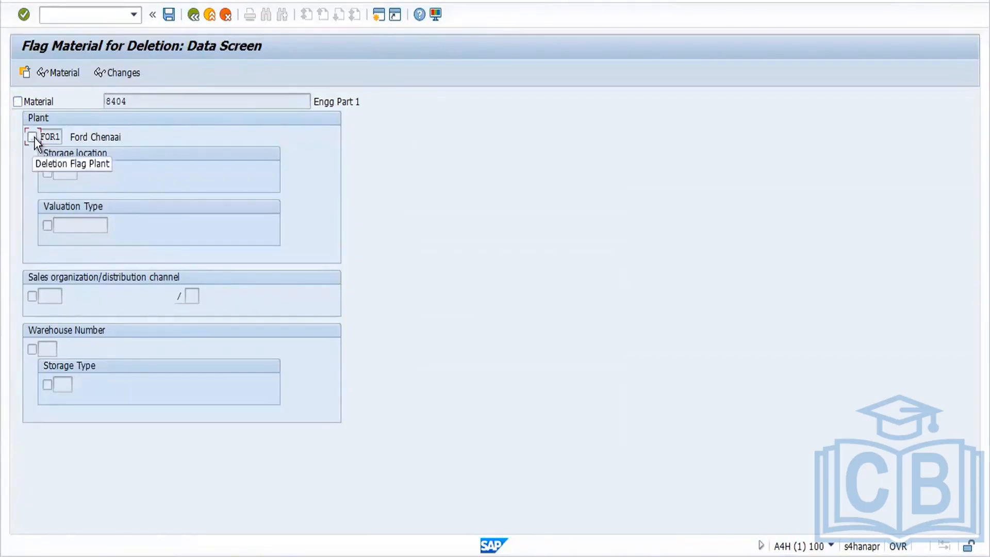
{"action": "left_click", "coordinate": [33, 137]}
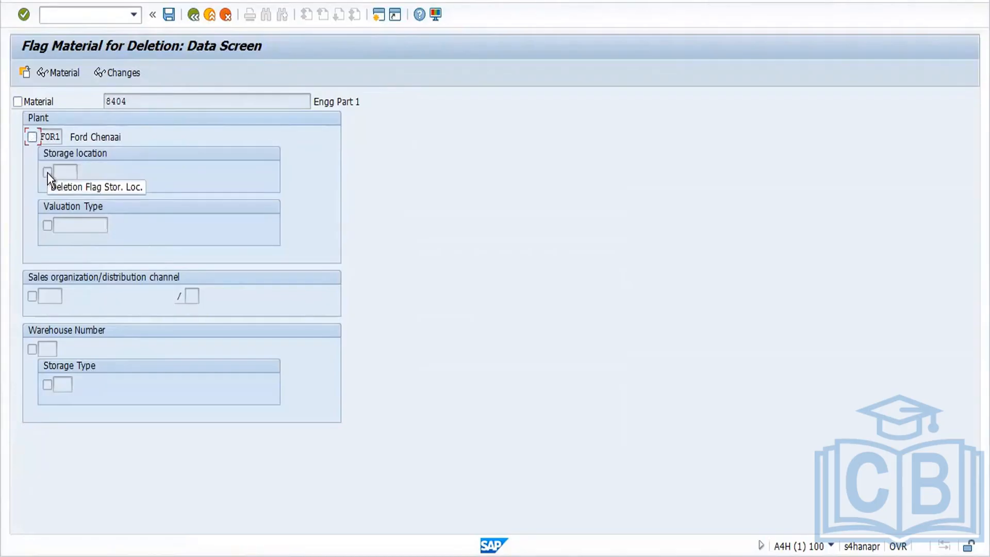
{"action": "left_click", "coordinate": [191, 16]}
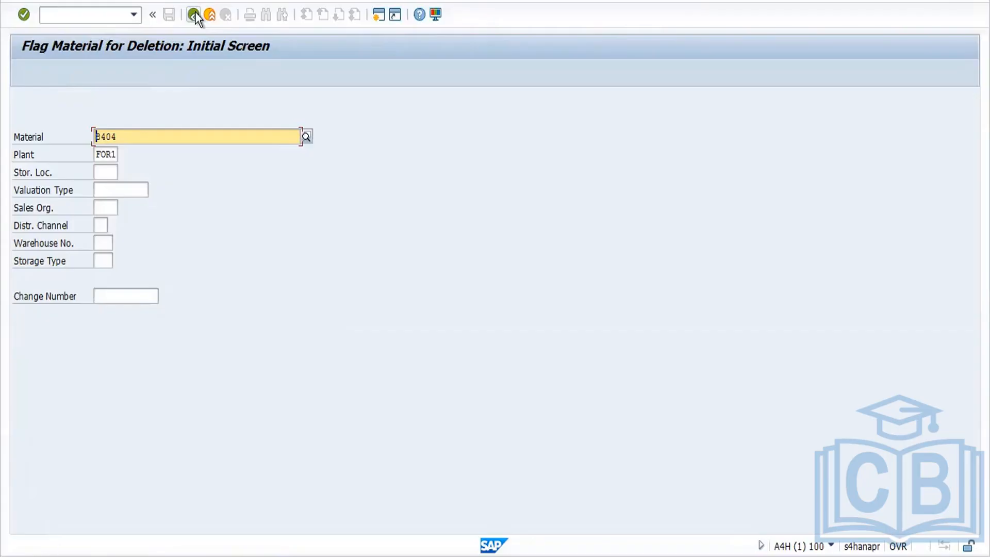
{"action": "left_click", "coordinate": [195, 12]}
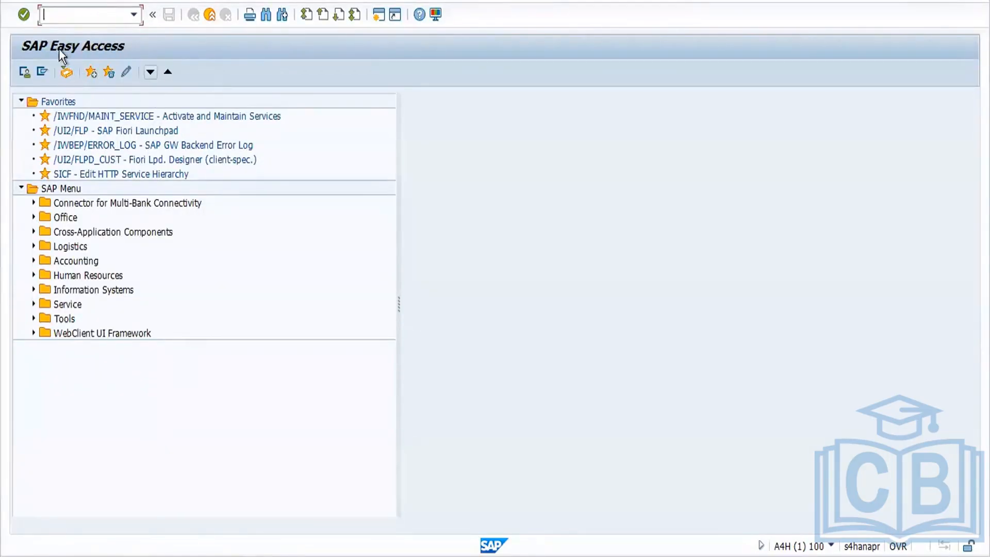
Step: Start transaction MM17 for mass maintenance and dismiss the table selection information so that it is not displayed again
{"action": "type", "text": "mm17"}
{"action": "key", "text": "Return"}
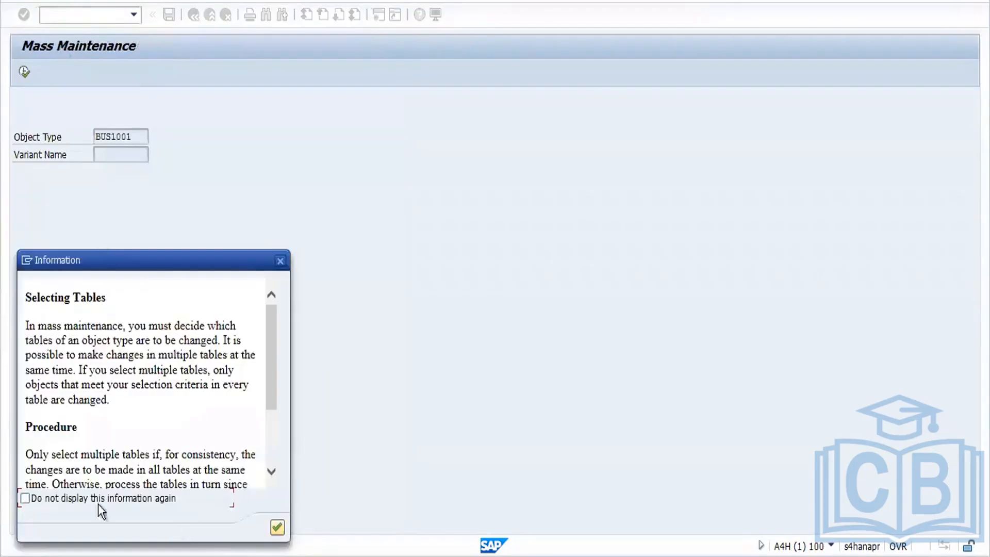
{"action": "left_click", "coordinate": [30, 496]}
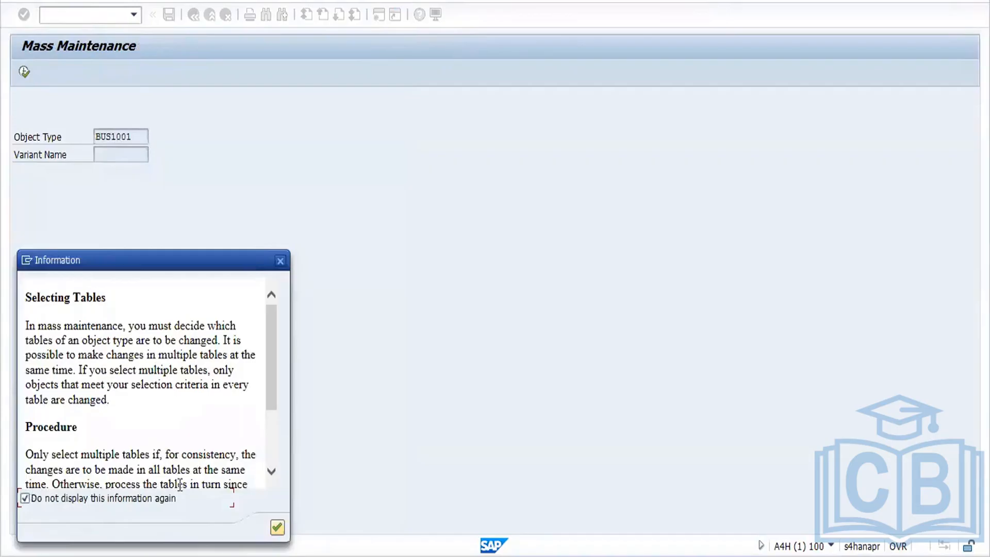
{"action": "left_click", "coordinate": [277, 527]}
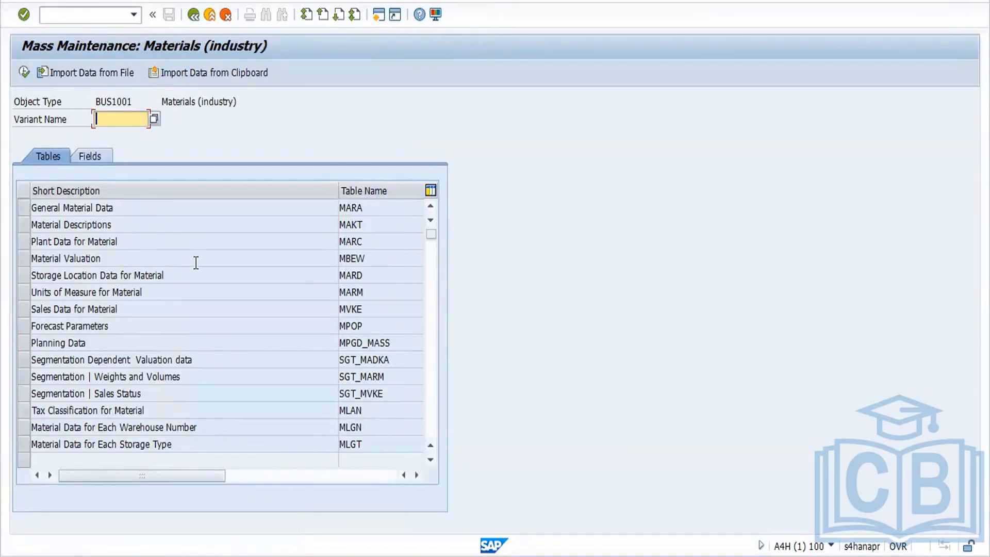
Step: Examine the mass maintenance tables and their technical names from General Material Data (MARA) through Sales Data for Material (MVKE)
{"action": "left_click", "coordinate": [29, 207]}
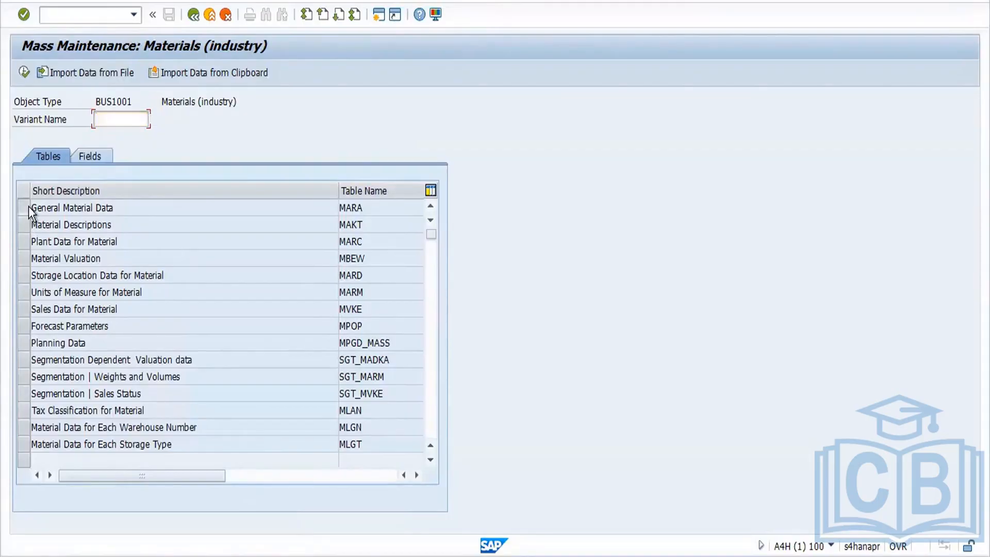
{"action": "left_click", "coordinate": [218, 211]}
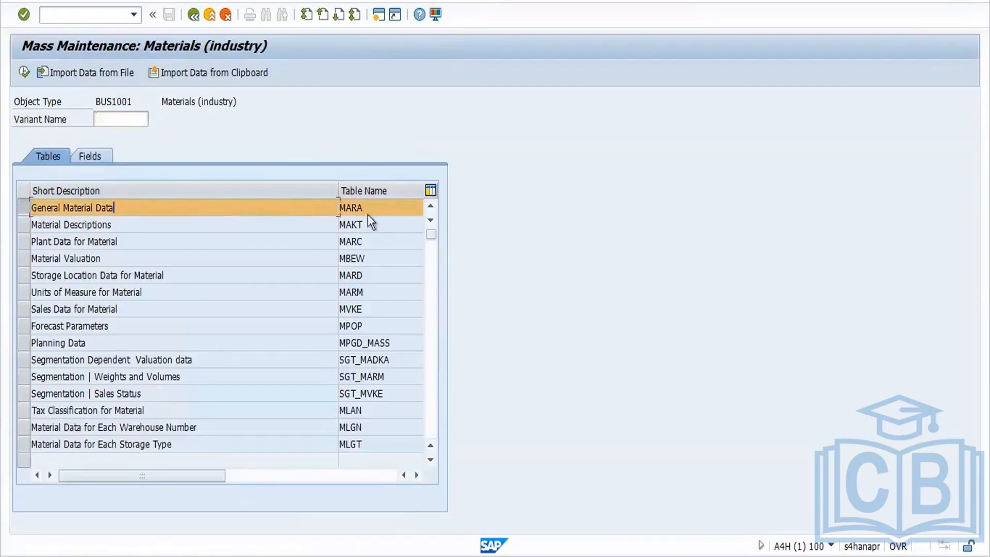
{"action": "key", "text": "Tab"}
{"action": "left_click_drag", "start_coordinate": [119, 225], "coordinate": [37, 228]}
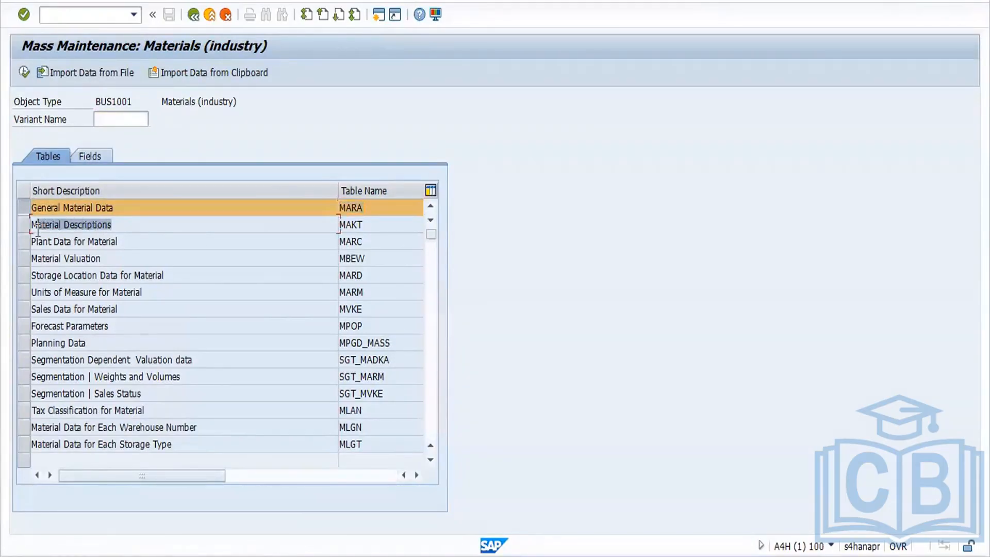
{"action": "left_click", "coordinate": [361, 228]}
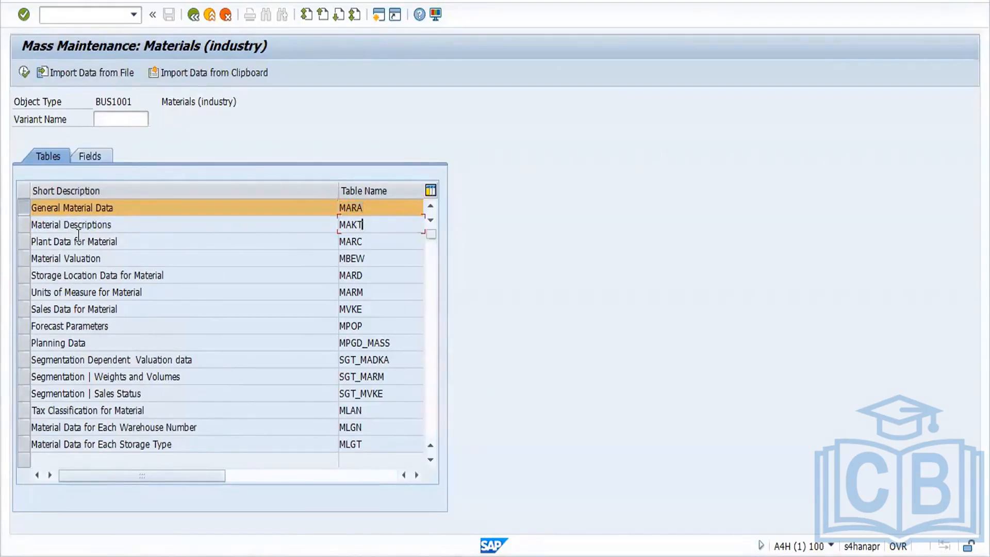
{"action": "left_click", "coordinate": [111, 243]}
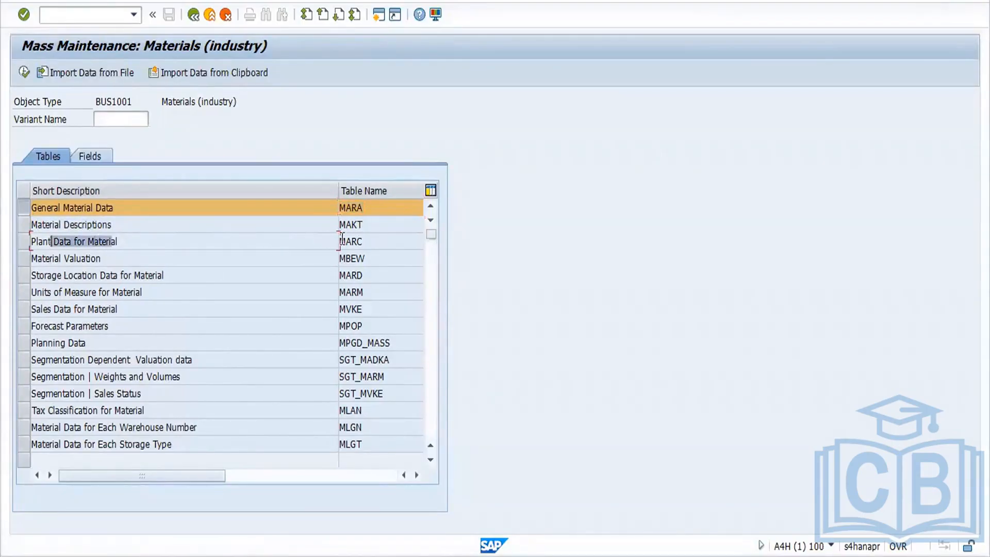
{"action": "left_click_drag", "start_coordinate": [366, 243], "coordinate": [323, 239]}
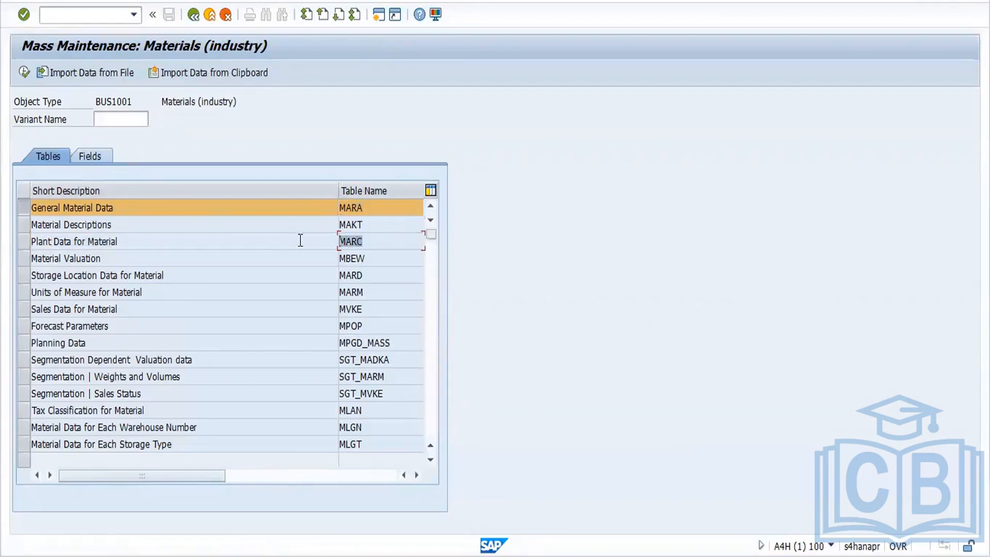
{"action": "left_click", "coordinate": [126, 262]}
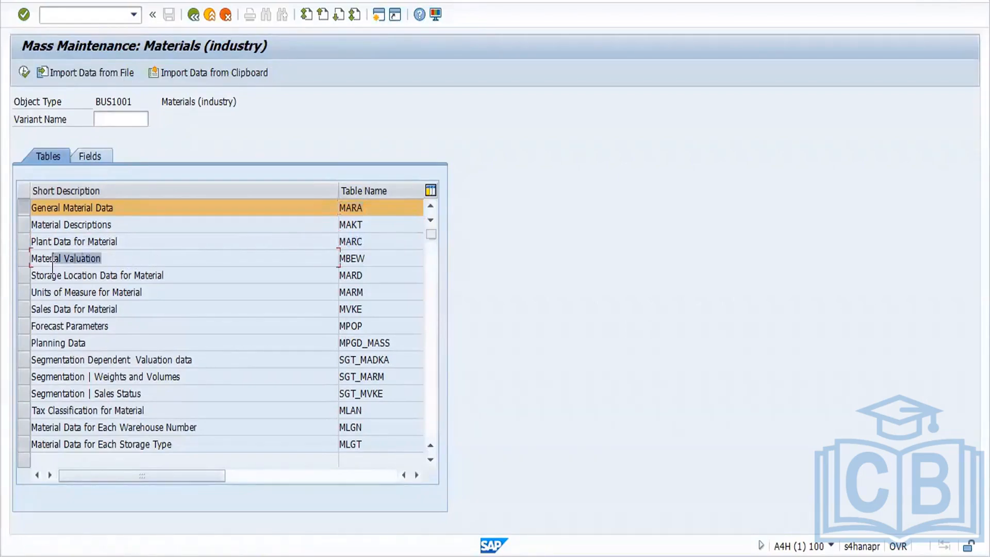
{"action": "left_click", "coordinate": [371, 263]}
{"action": "left_click_drag", "start_coordinate": [371, 263], "coordinate": [310, 262]}
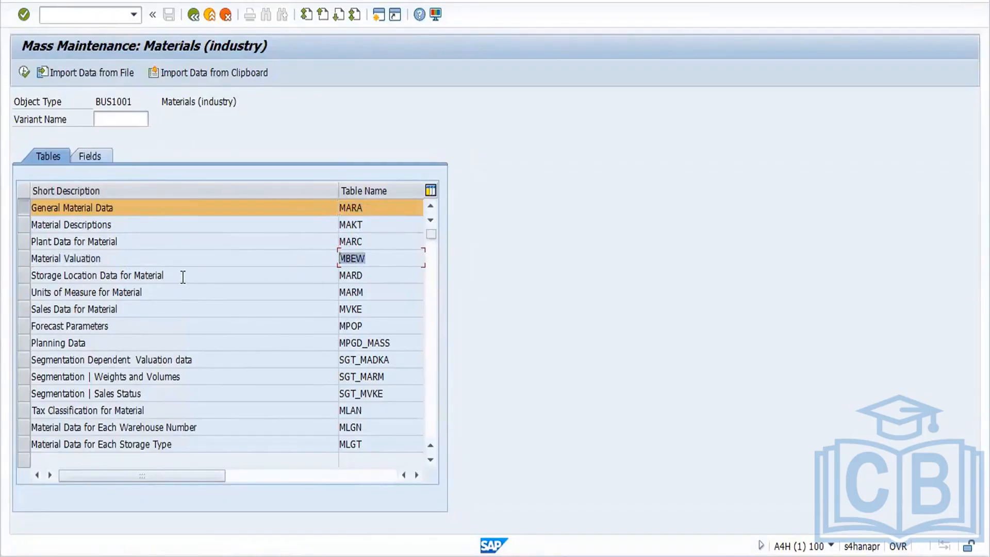
{"action": "left_click_drag", "start_coordinate": [165, 276], "coordinate": [73, 284]}
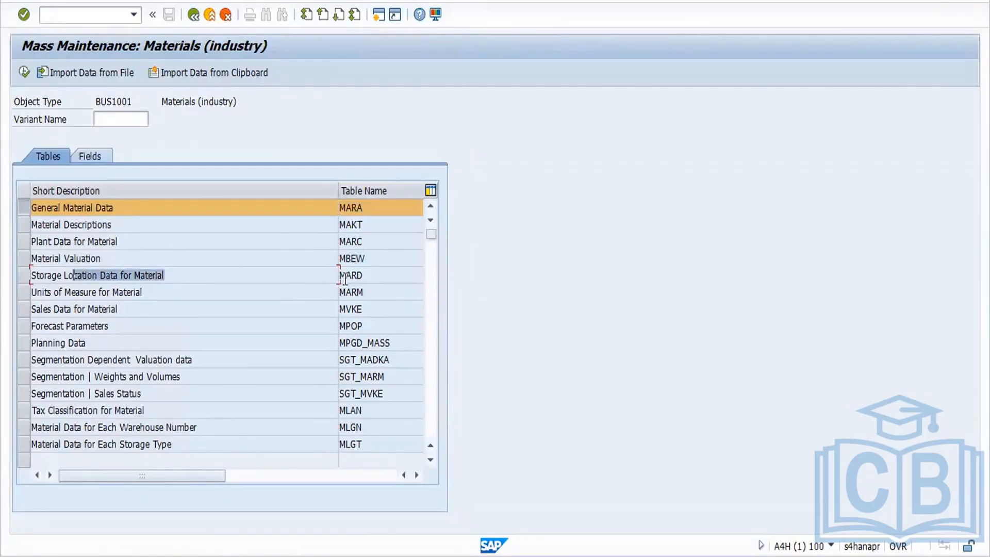
{"action": "left_click_drag", "start_coordinate": [364, 276], "coordinate": [319, 277]}
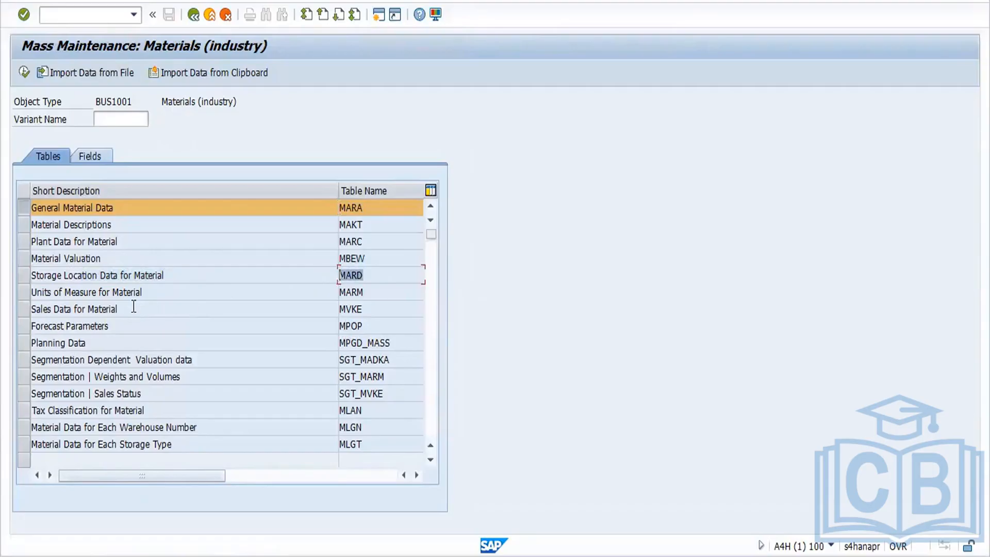
{"action": "left_click_drag", "start_coordinate": [150, 294], "coordinate": [43, 306]}
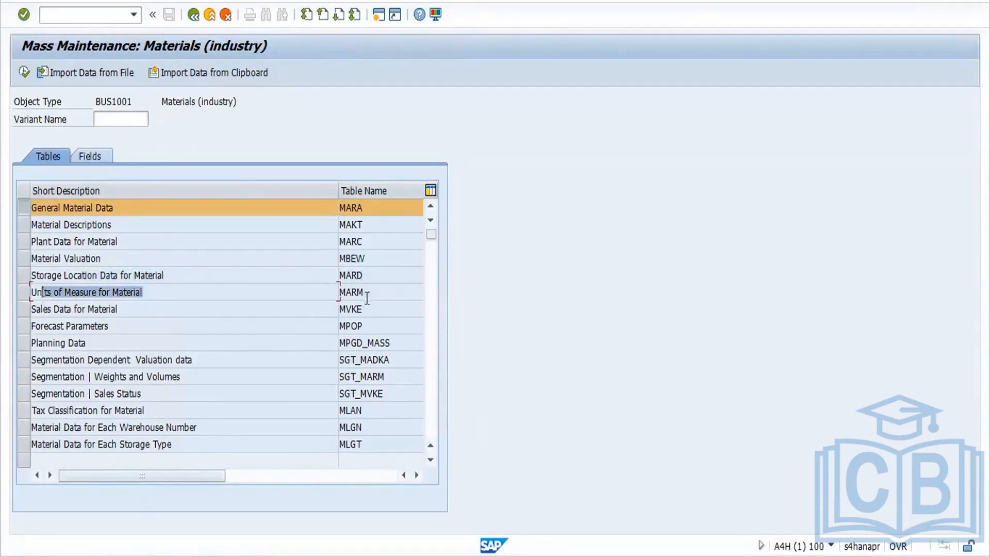
{"action": "left_click_drag", "start_coordinate": [364, 292], "coordinate": [336, 292]}
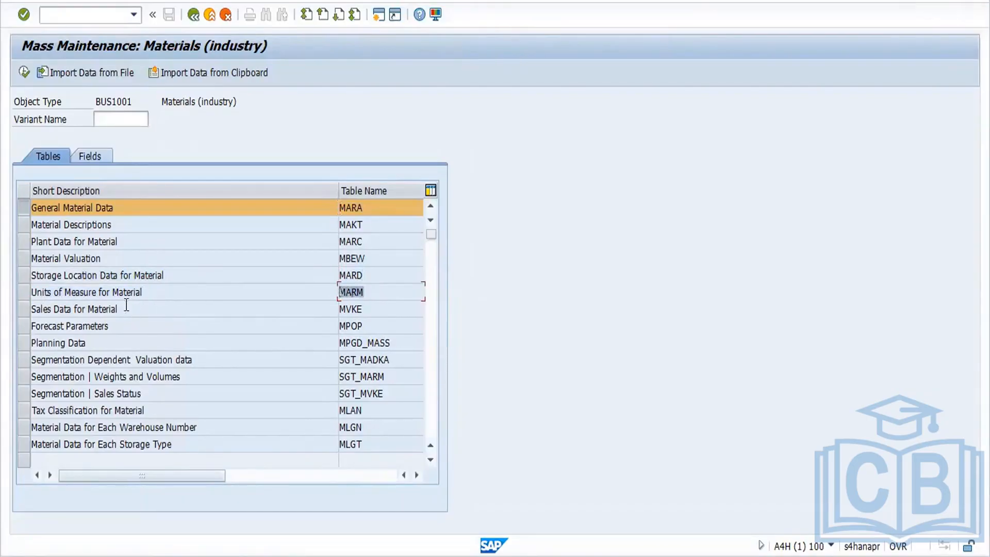
{"action": "left_click_drag", "start_coordinate": [120, 310], "coordinate": [44, 311]}
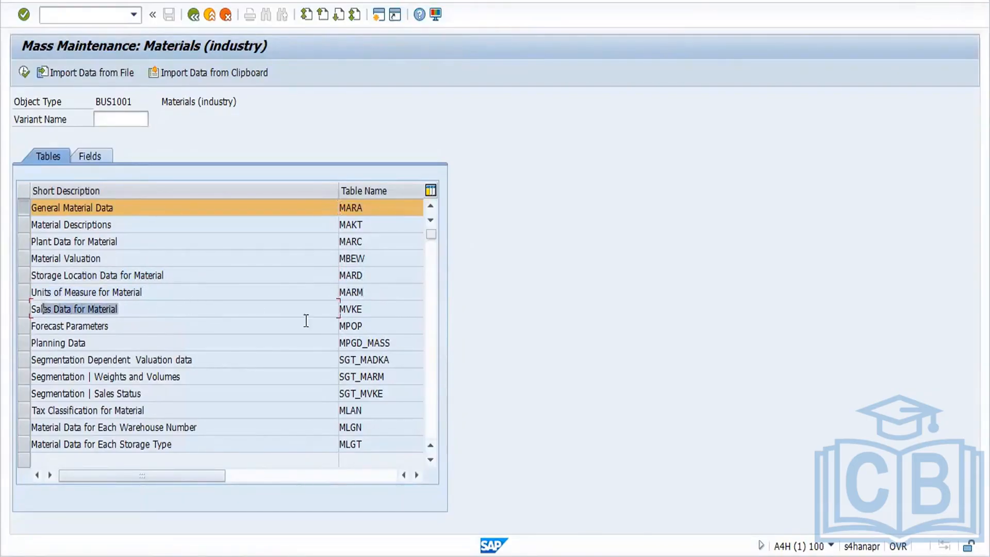
{"action": "left_click_drag", "start_coordinate": [370, 310], "coordinate": [338, 310]}
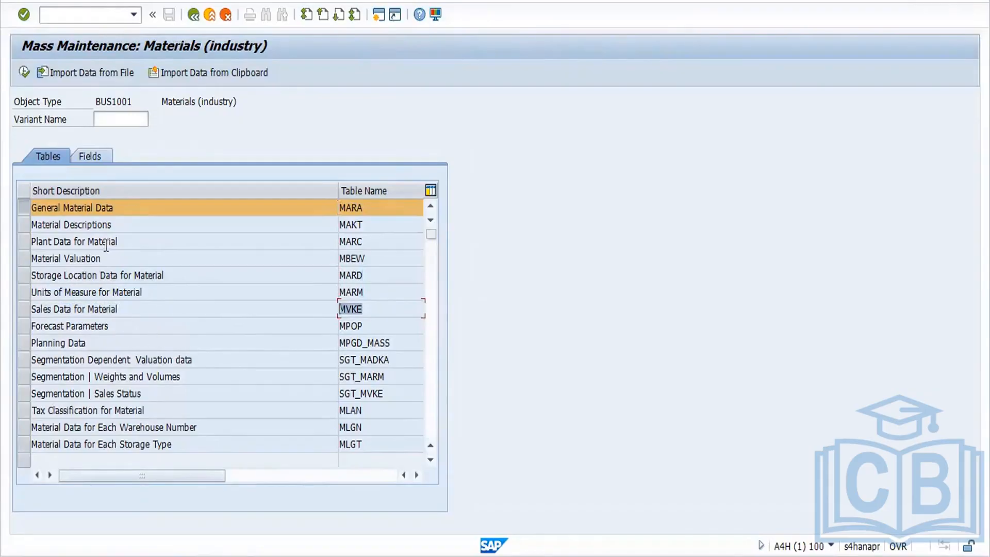
{"action": "left_click", "coordinate": [18, 204]}
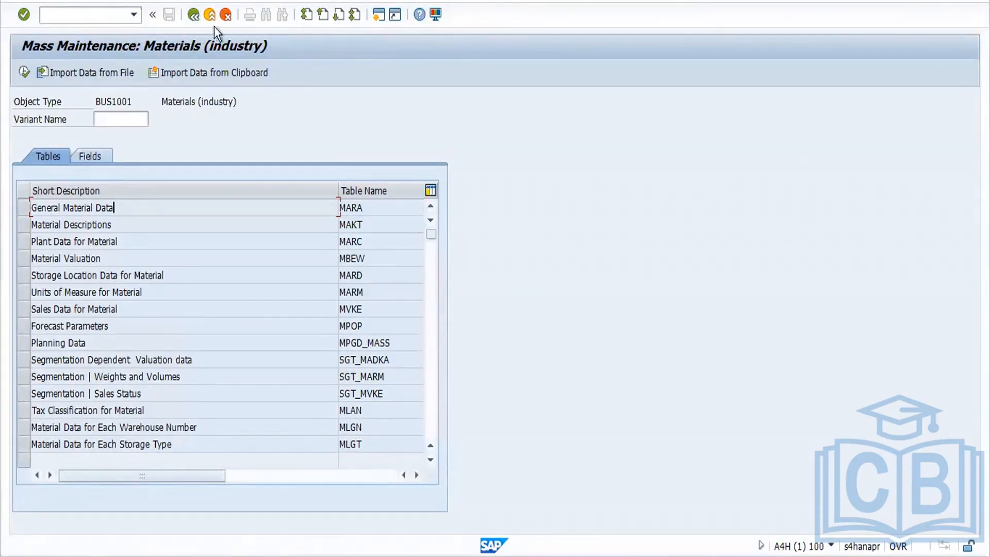
Step: Start transaction MM01 in a new session and accept the preselected views for a ZFRT Finished Product in Mechanical engineering
{"action": "left_click", "coordinate": [380, 17]}
{"action": "type", "text": "mm01"}
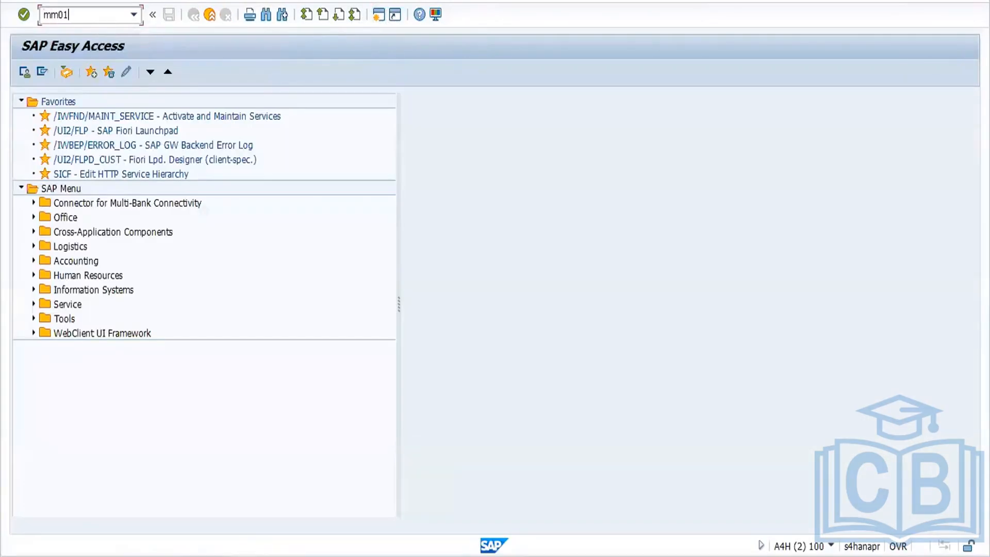
{"action": "key", "text": "Return"}
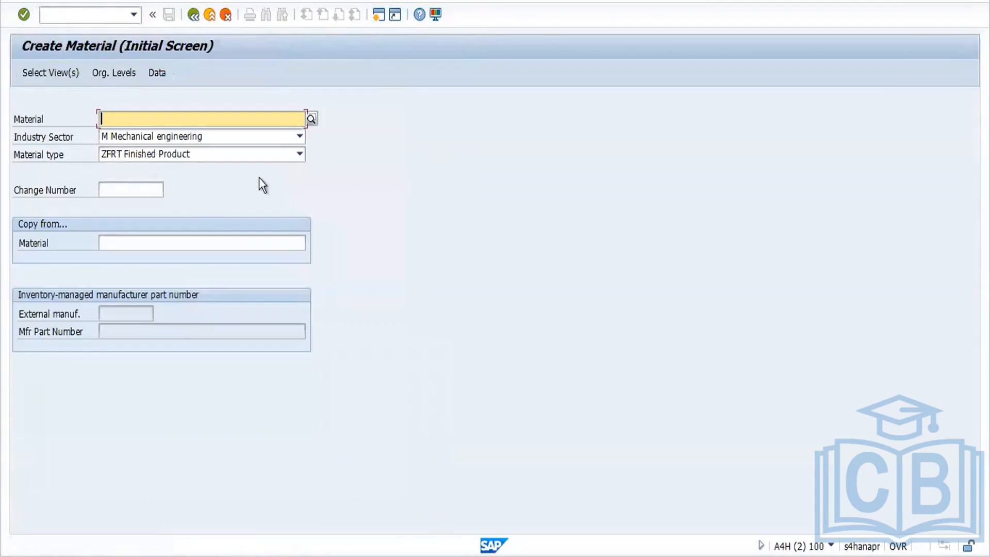
{"action": "key", "text": "Return"}
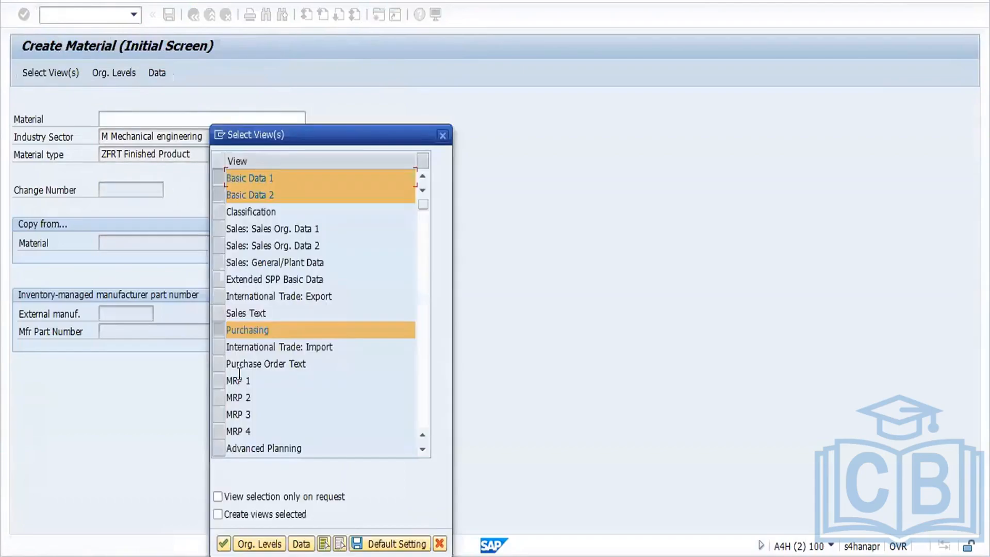
{"action": "left_click", "coordinate": [224, 544]}
Step: Set the organizational levels to plant FOR1 and storage location FOS1 and continue to the material's basic data
{"action": "key", "text": "space"}
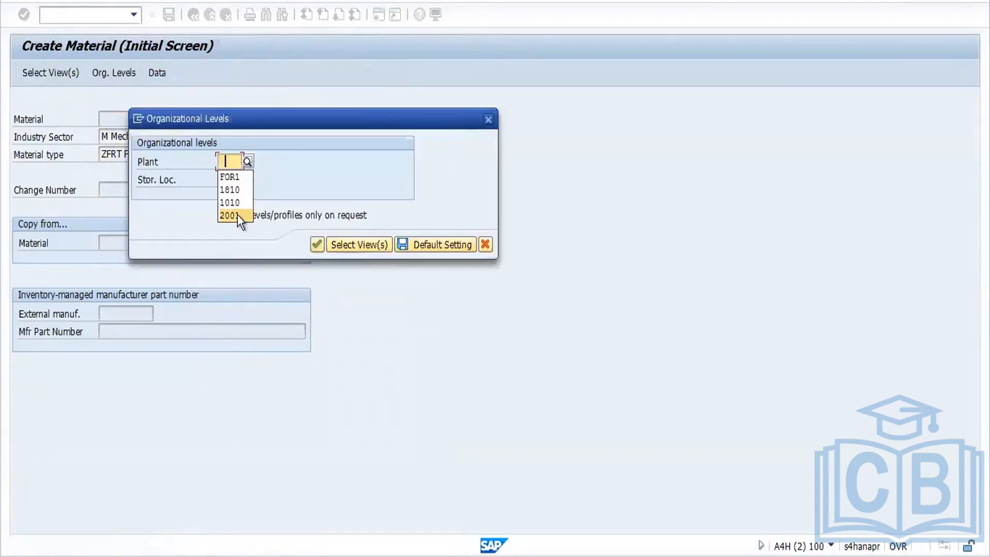
{"action": "left_click", "coordinate": [234, 180]}
{"action": "left_click", "coordinate": [235, 180]}
{"action": "key", "text": "space"}
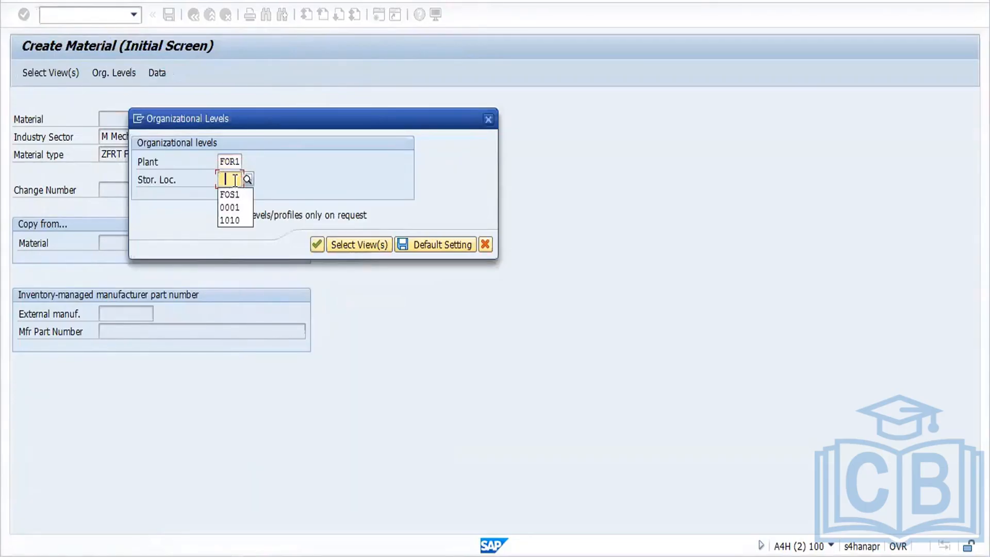
{"action": "key", "text": "Down"}
{"action": "key", "text": "Down"}
{"action": "key", "text": "Up"}
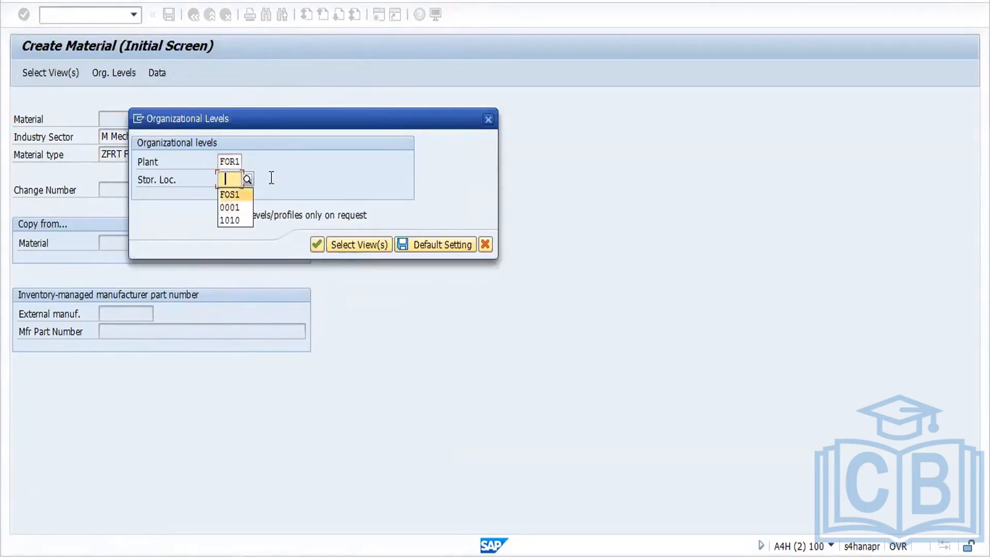
{"action": "key", "text": "Return"}
{"action": "key", "text": "Return"}
Step: Enter the material description Engg Part 2, reusing the earlier entry Engg Part 1
{"action": "key", "text": "space"}
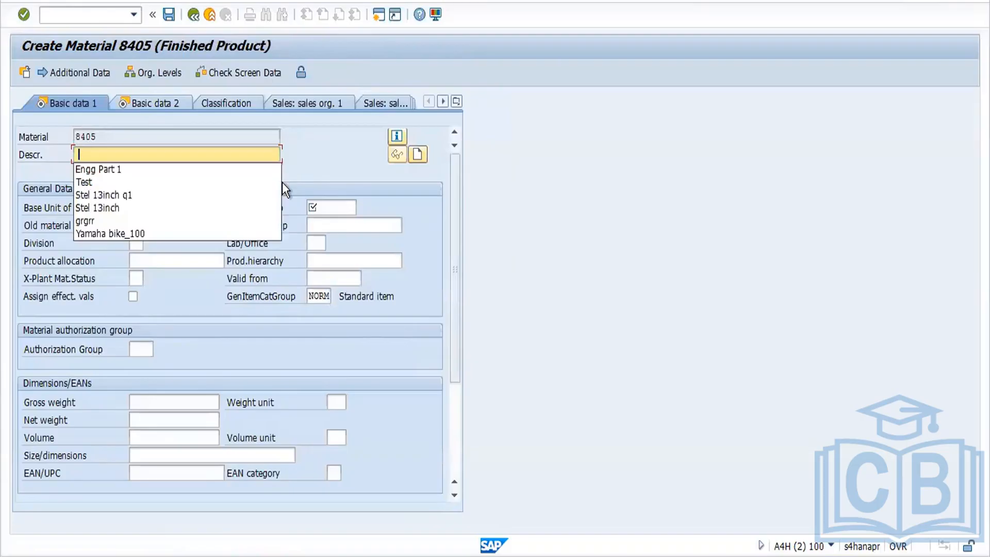
{"action": "left_click", "coordinate": [148, 172]}
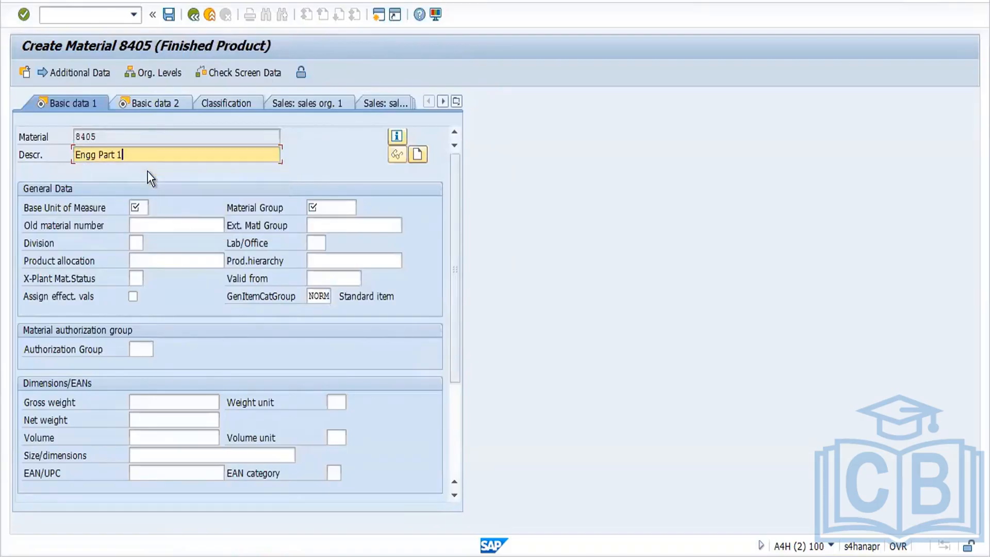
{"action": "key", "text": "BackSpace"}
{"action": "type", "text": "2"}
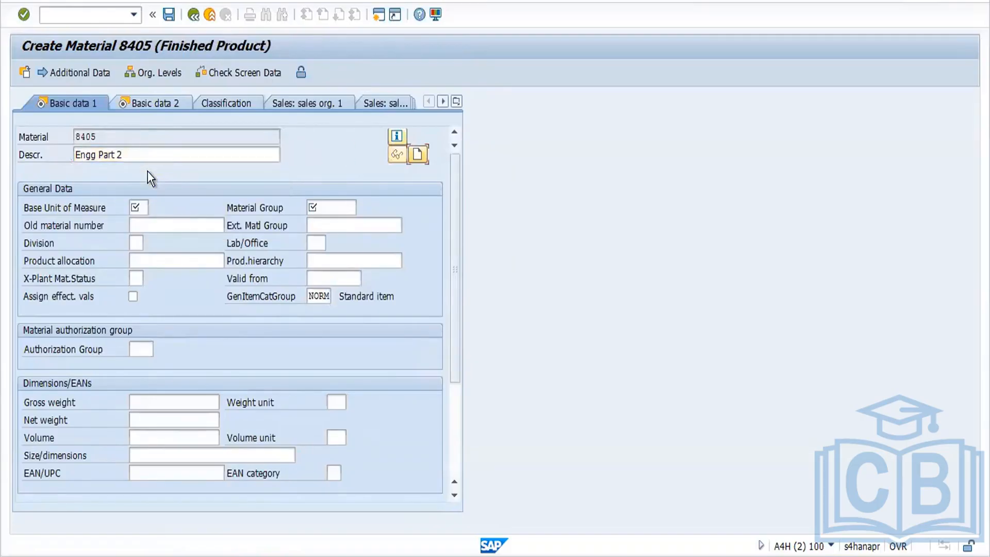
Step: Set the base unit of measure to PC and fill the material group with a previously used value
{"action": "key", "text": "Tab"}
{"action": "key", "text": "Tab"}
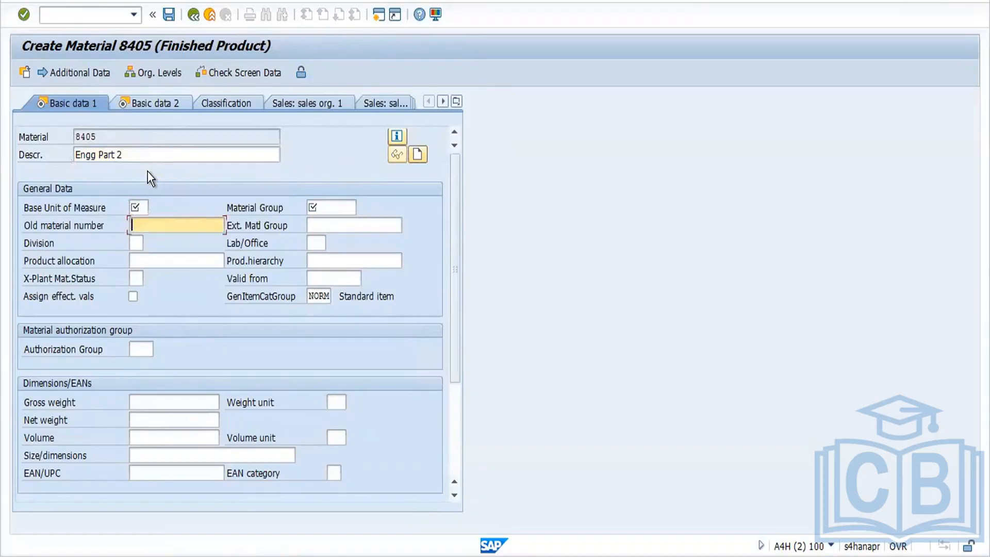
{"action": "key", "text": "shift+Tab"}
{"action": "key", "text": "space"}
{"action": "key", "text": "Down"}
{"action": "key", "text": "Return"}
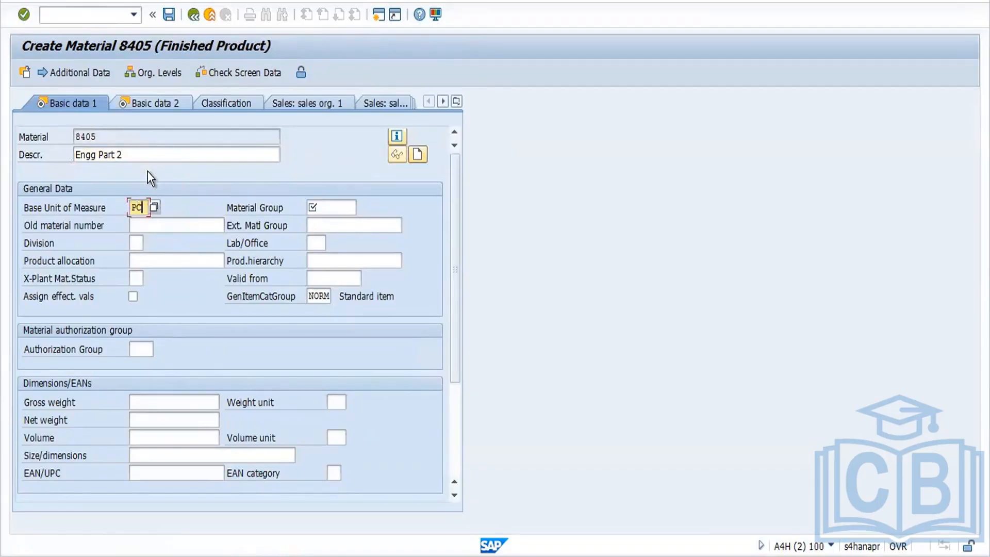
{"action": "key", "text": "Tab"}
{"action": "key", "text": "space"}
{"action": "key", "text": "Down"}
{"action": "key", "text": "Return"}
Step: Confirm the intermediate views of the new material without further entries and proceed to the Accounting 1 view
{"action": "key", "text": "Return"}
{"action": "key", "text": "Return"}
{"action": "key", "text": "Return"}
{"action": "key", "text": "Return"}
{"action": "key", "text": "Return"}
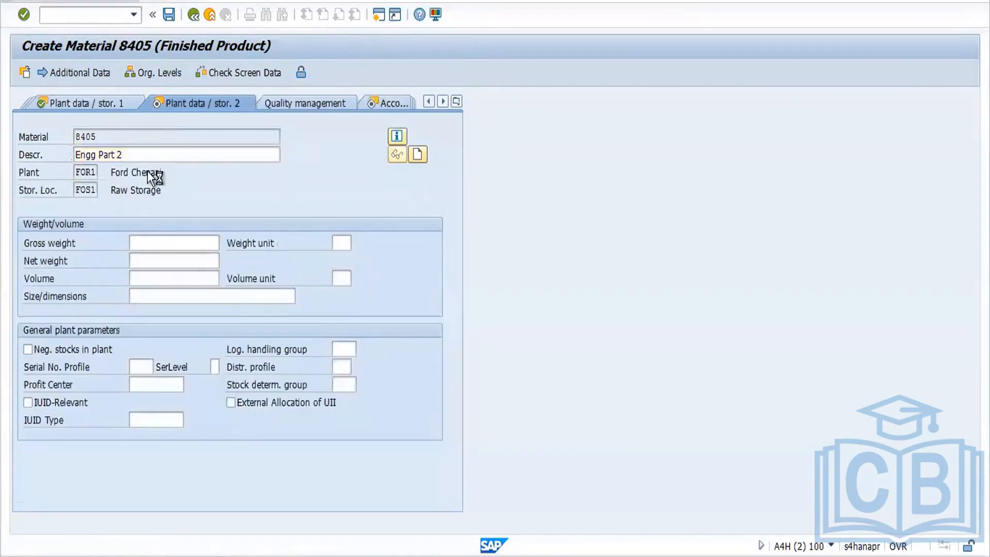
{"action": "key", "text": "Return"}
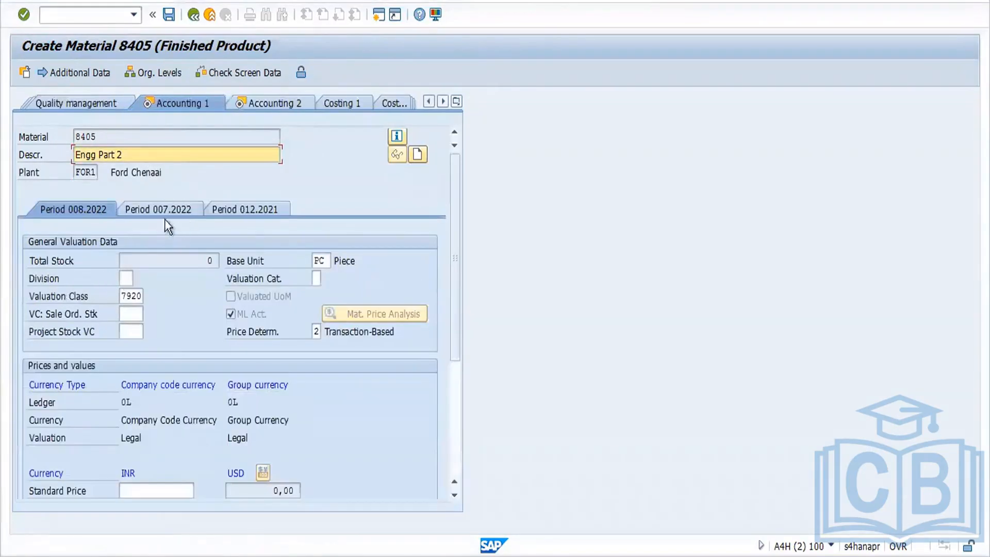
Step: Set the standard price to 10 INR in the Accounting 1 view, confirm it and check the price control
{"action": "left_click", "coordinate": [153, 490]}
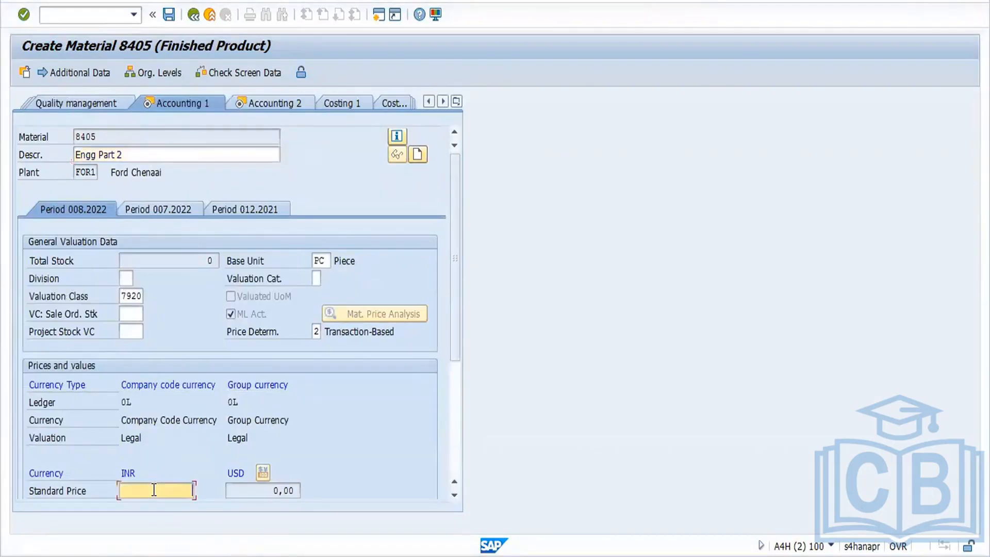
{"action": "left_click", "coordinate": [174, 506]}
{"action": "key", "text": "Return"}
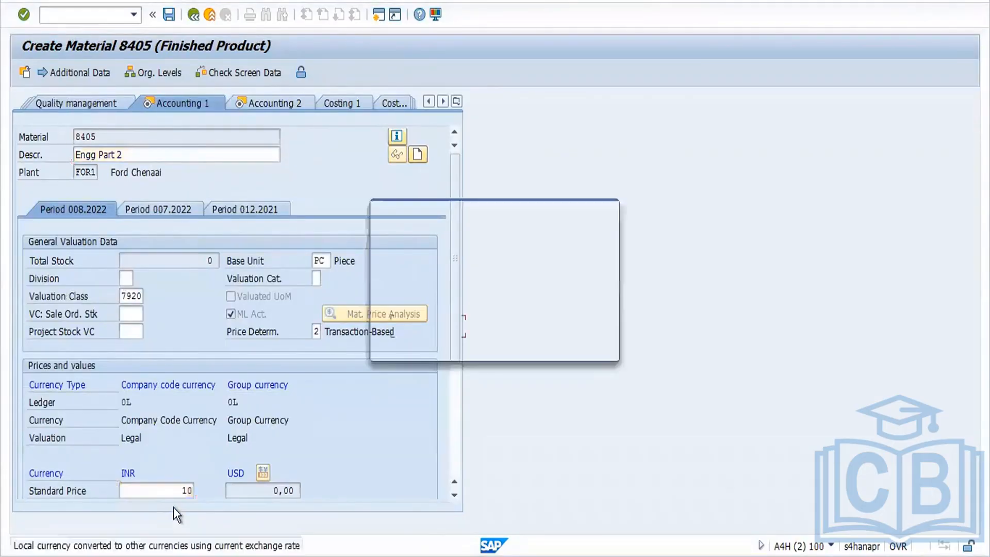
{"action": "left_click", "coordinate": [448, 324]}
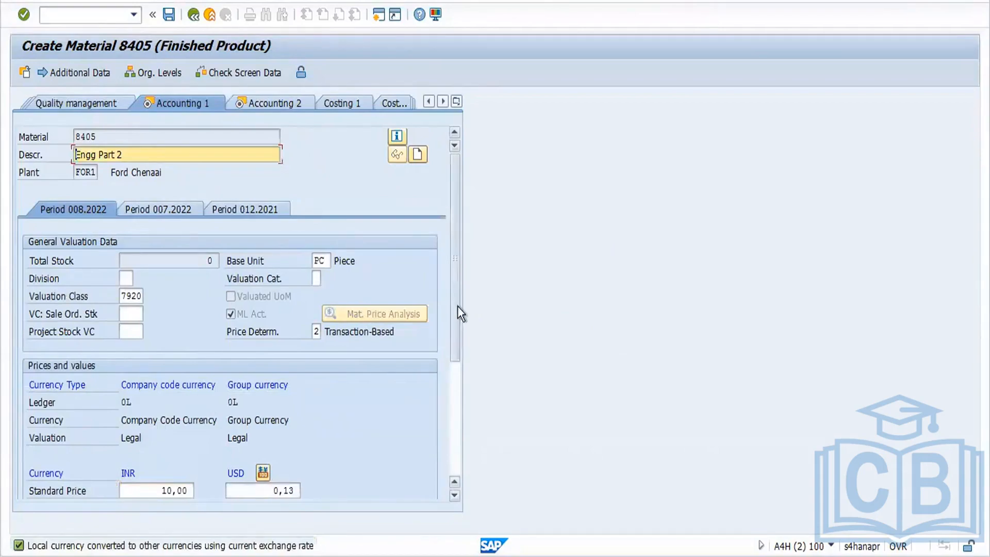
{"action": "left_click_drag", "start_coordinate": [457, 306], "coordinate": [451, 373]}
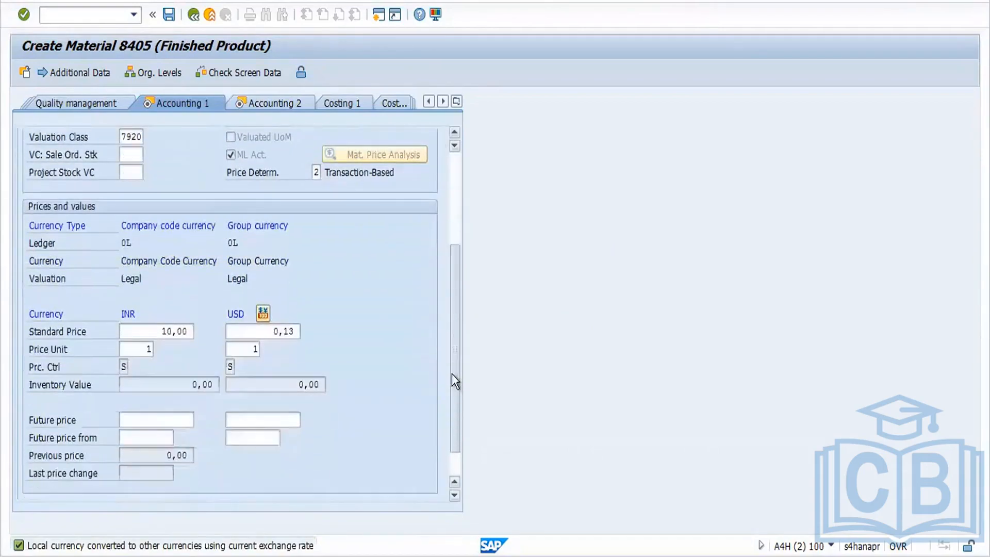
{"action": "left_click", "coordinate": [126, 367]}
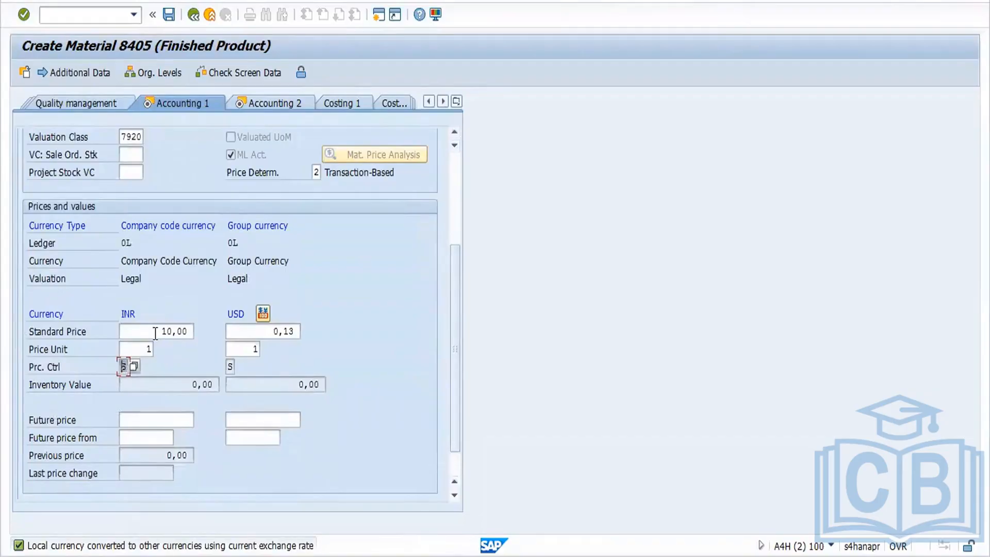
{"action": "double_click", "coordinate": [155, 333]}
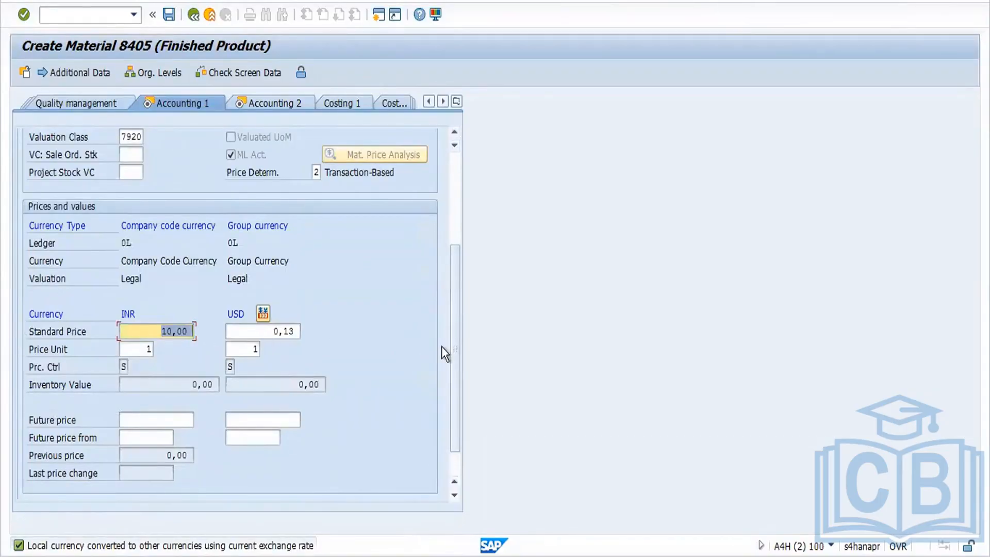
{"action": "left_click_drag", "start_coordinate": [456, 374], "coordinate": [462, 336]}
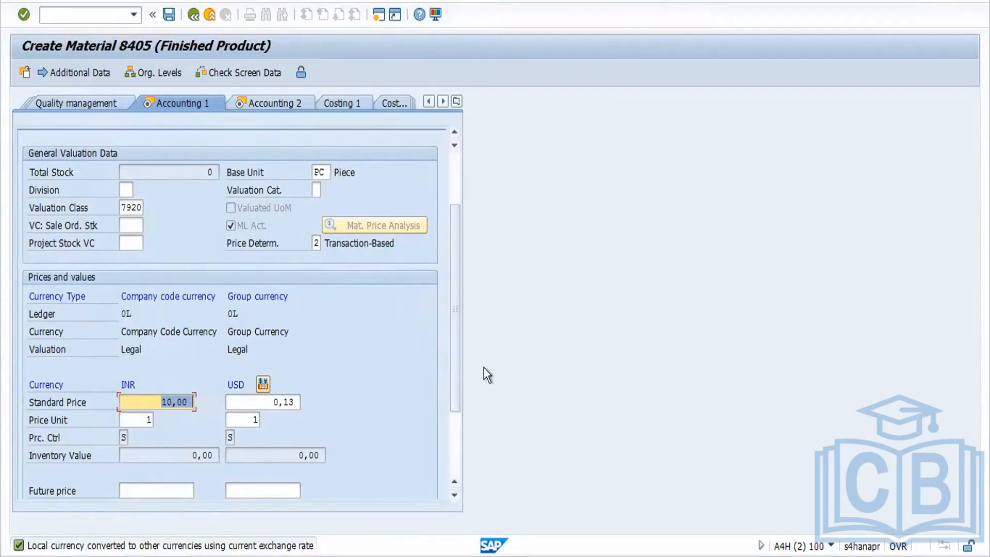
Step: Proceed to the Accounting 2 view, save the new material Engg Part 2 and return to the start screen
{"action": "left_click_drag", "start_coordinate": [457, 380], "coordinate": [457, 329]}
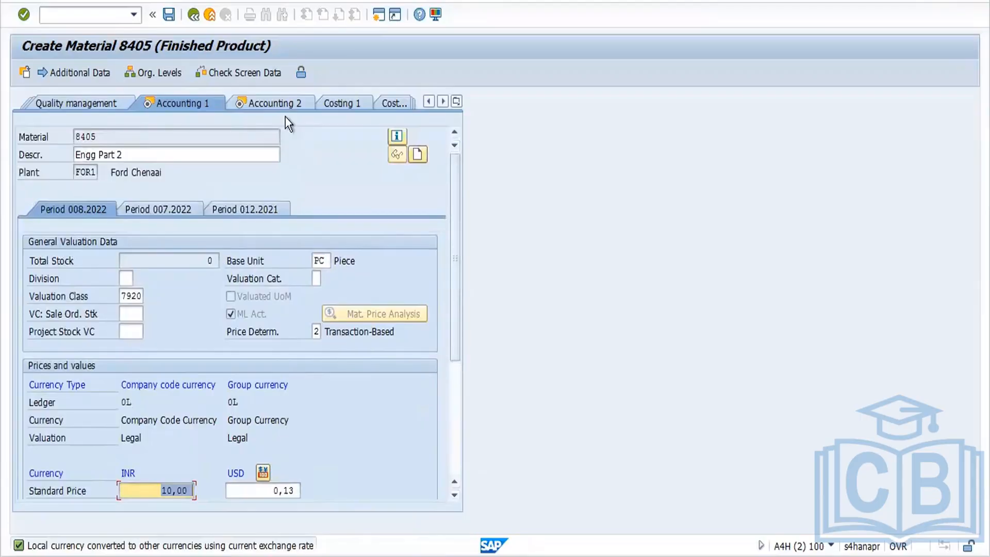
{"action": "left_click", "coordinate": [286, 108]}
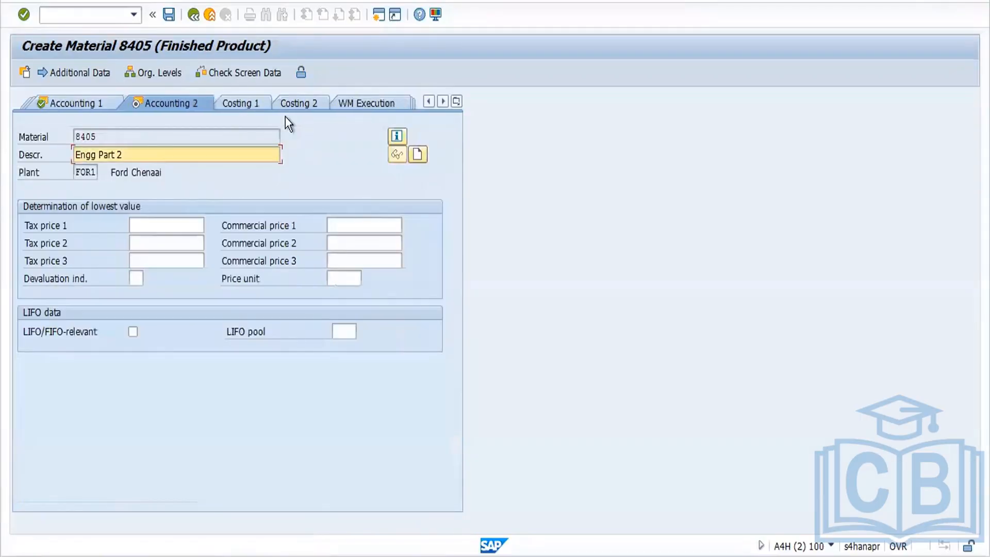
{"action": "left_click", "coordinate": [170, 17]}
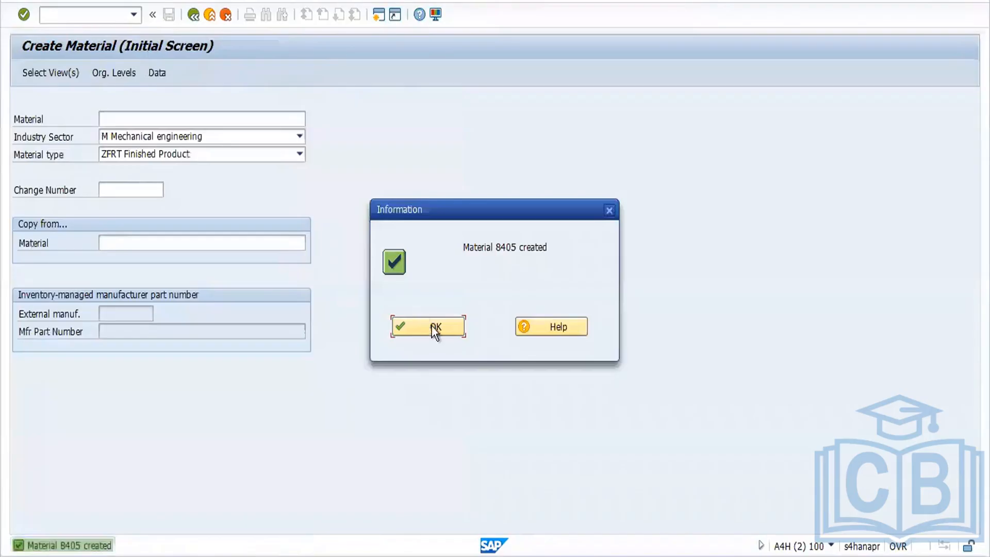
{"action": "left_click", "coordinate": [433, 328]}
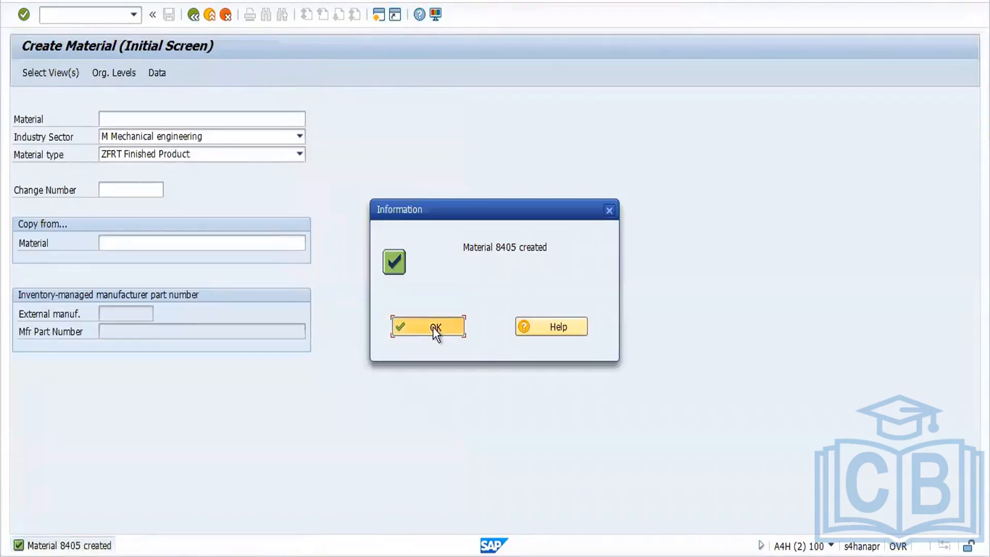
{"action": "left_click", "coordinate": [193, 15]}
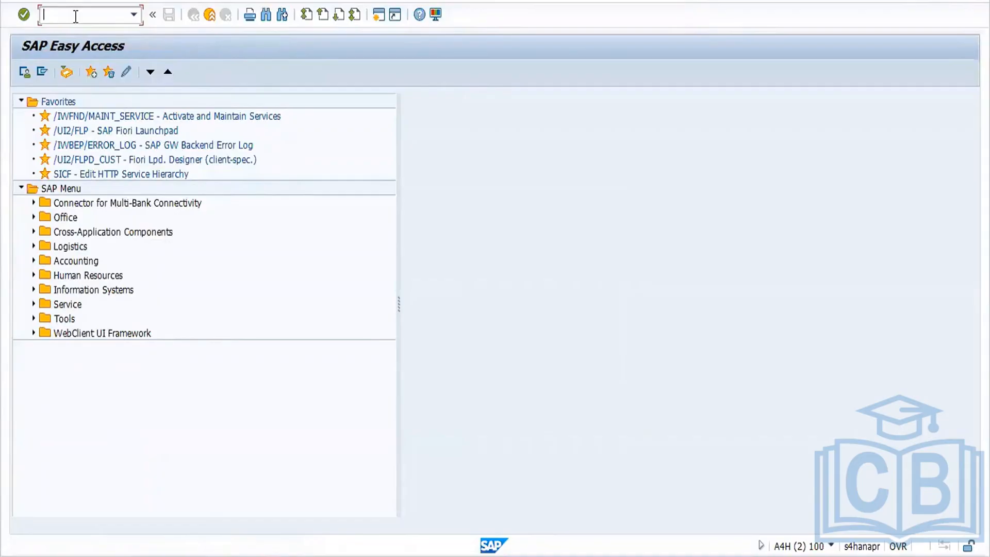
Step: Display material 8405 with transaction mm03, keeping the preselected views and using plant FOR1 and storage location FOS1
{"action": "type", "text": "mm03"}
{"action": "key", "text": "Return"}
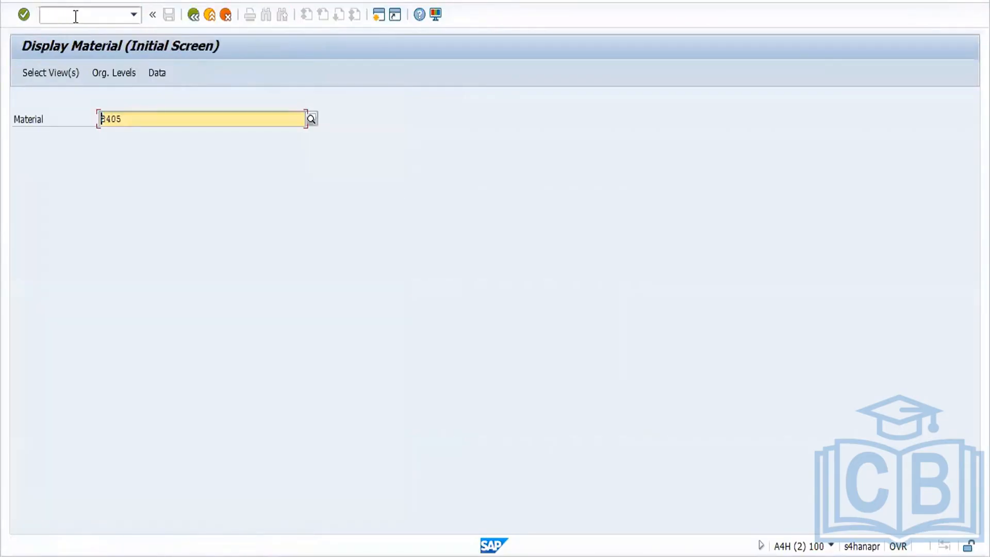
{"action": "key", "text": "Return"}
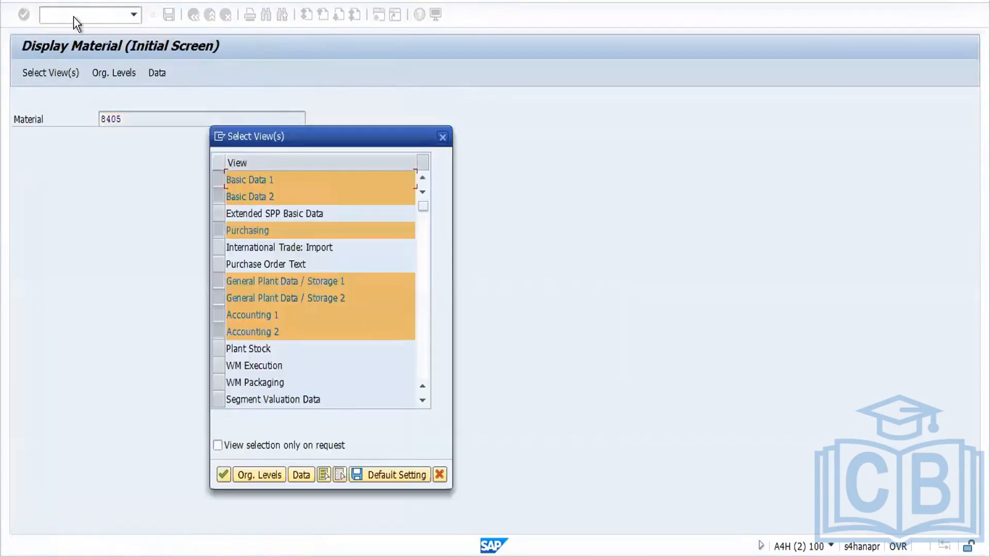
{"action": "left_click", "coordinate": [222, 476]}
{"action": "left_click", "coordinate": [230, 162]}
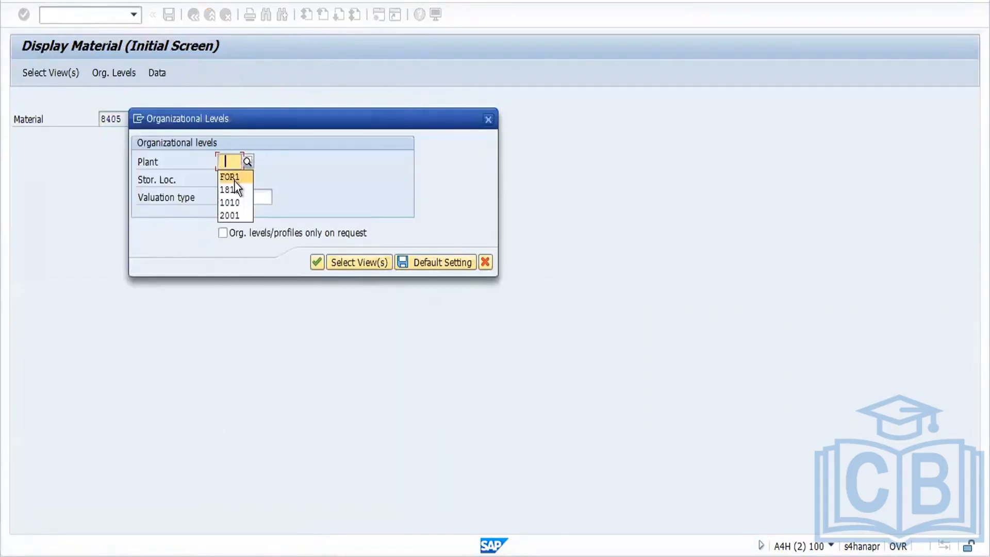
{"action": "left_click", "coordinate": [234, 177]}
{"action": "left_click", "coordinate": [234, 179]}
{"action": "left_click", "coordinate": [236, 195]}
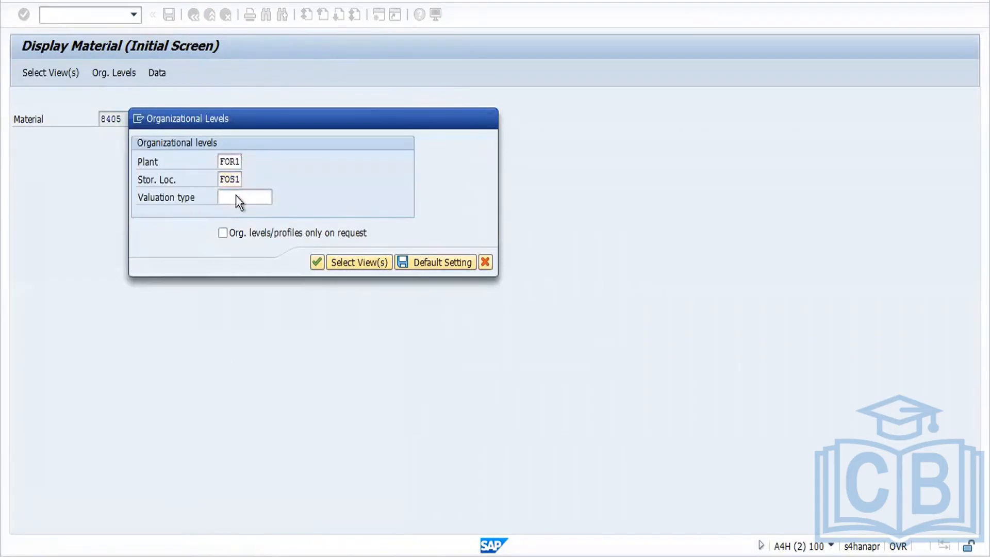
{"action": "key", "text": "Return"}
Step: Go to the material's Purchasing view and look up the help and technical information of the Purchasing Group field
{"action": "left_click", "coordinate": [165, 101]}
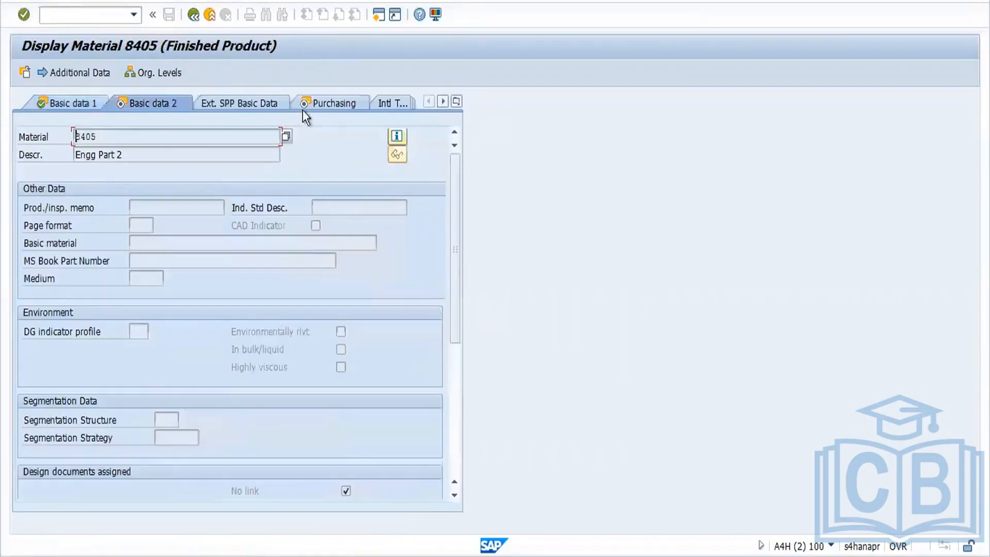
{"action": "left_click", "coordinate": [325, 106]}
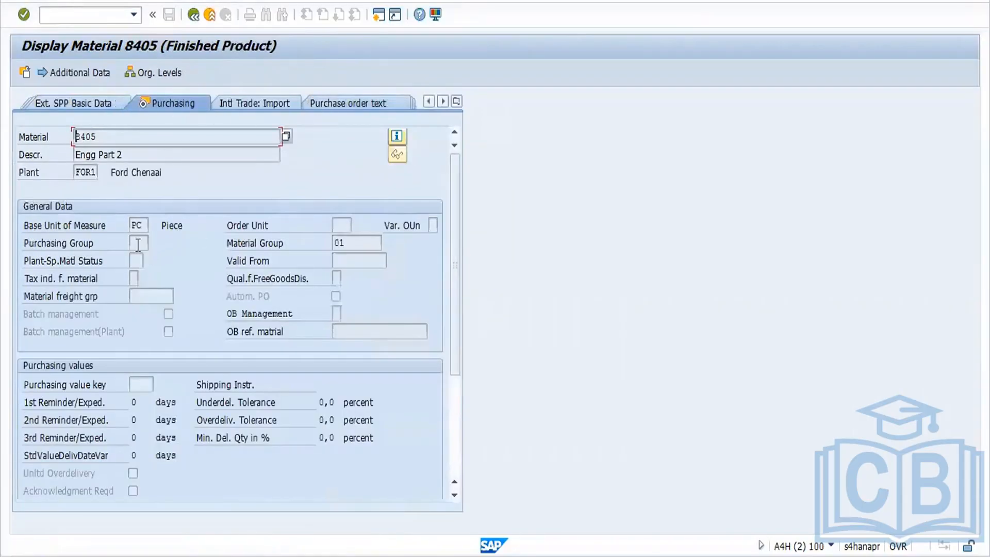
{"action": "left_click", "coordinate": [138, 243]}
{"action": "key", "text": "F1"}
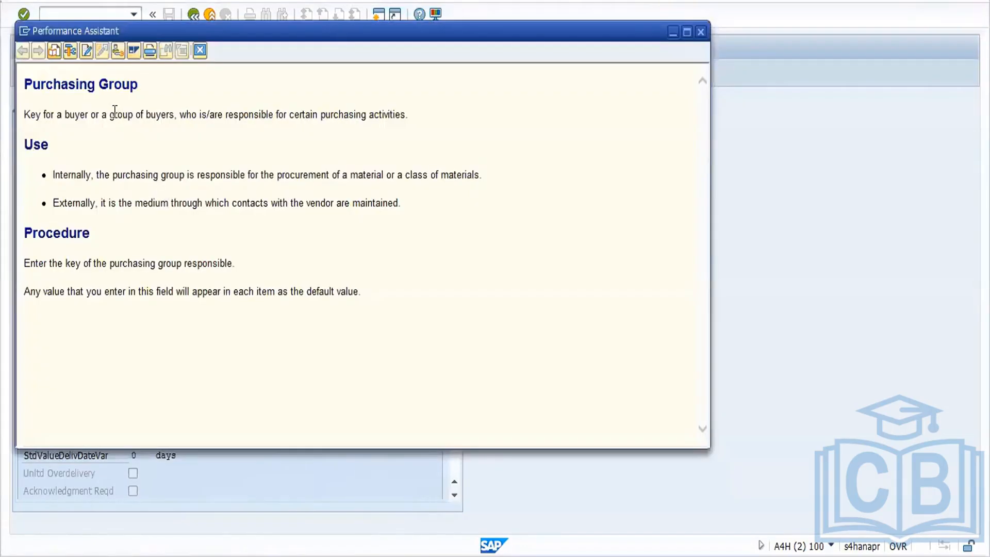
{"action": "left_click", "coordinate": [69, 46]}
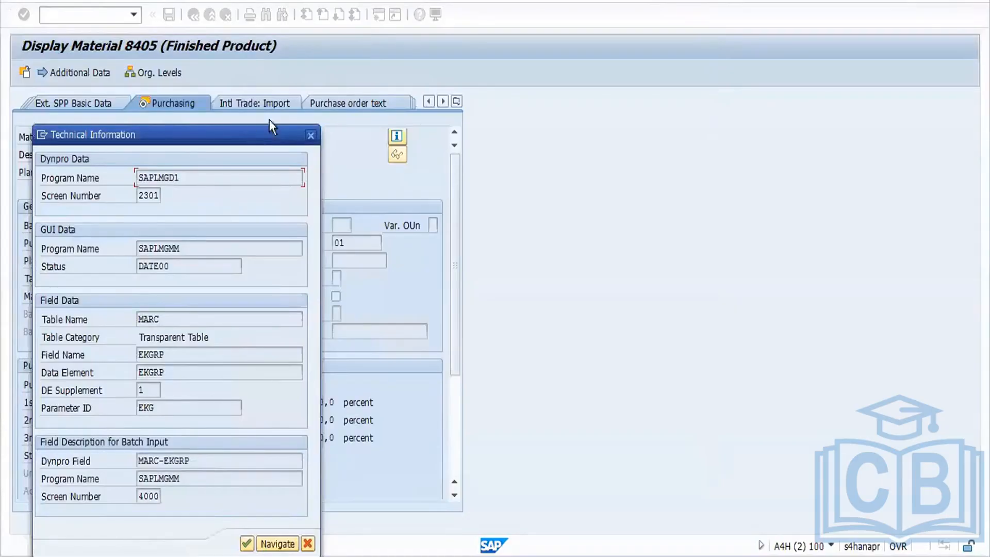
{"action": "left_click", "coordinate": [312, 135]}
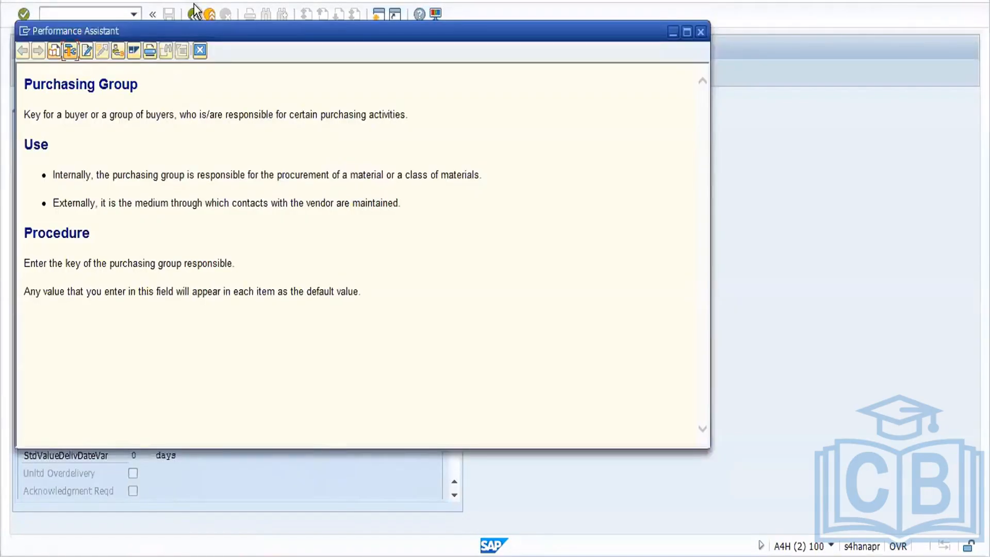
{"action": "left_click", "coordinate": [200, 51]}
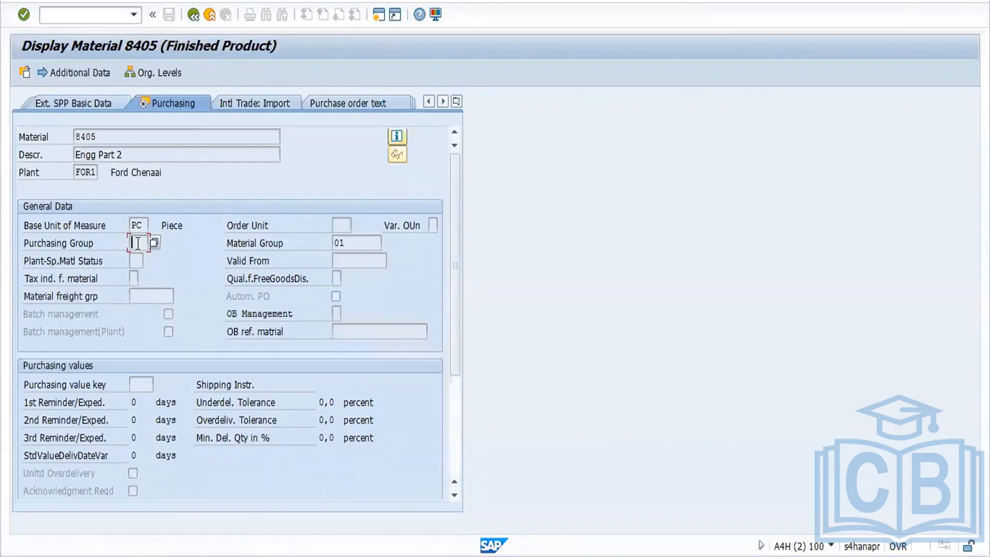
Step: Copy the field name EKGRP from the Purchasing Group field's technical information and close the help
{"action": "key", "text": "F1"}
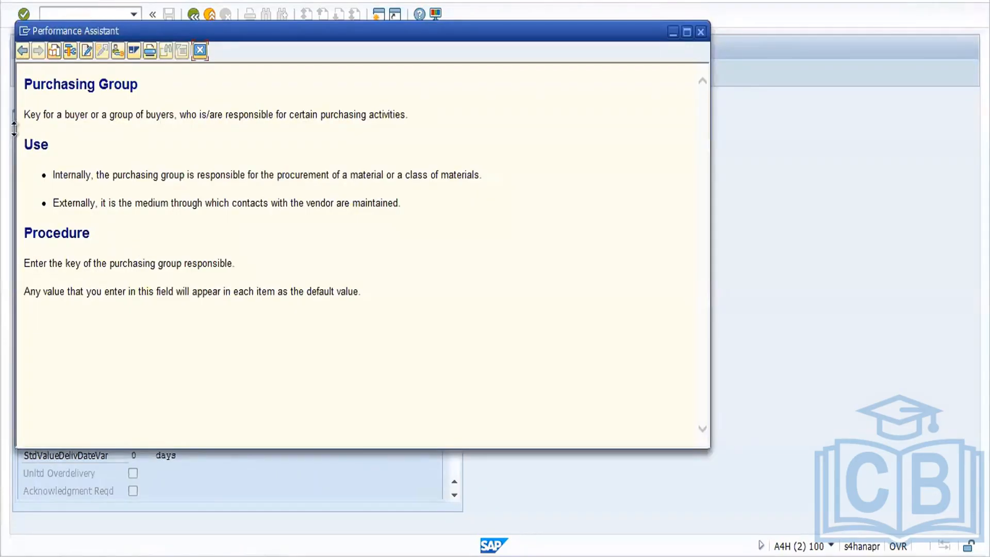
{"action": "left_click", "coordinate": [72, 51]}
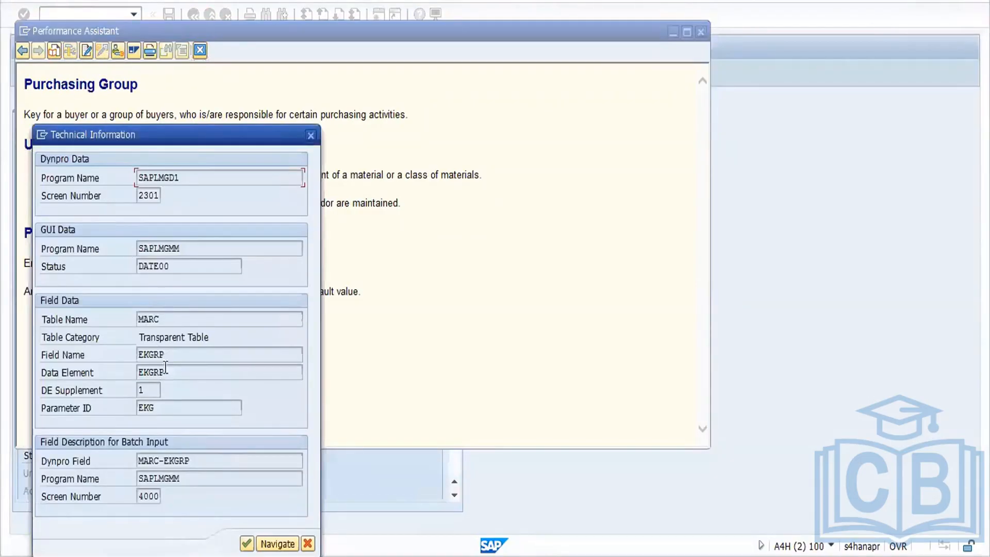
{"action": "left_click_drag", "start_coordinate": [170, 355], "coordinate": [138, 361]}
{"action": "key", "text": "ctrl+c"}
{"action": "left_click", "coordinate": [248, 544]}
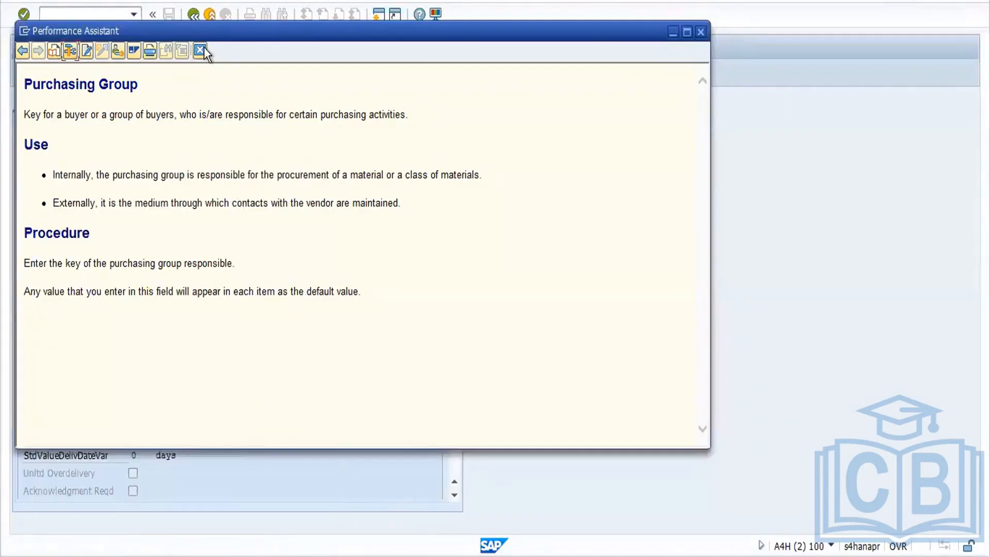
{"action": "left_click", "coordinate": [204, 48]}
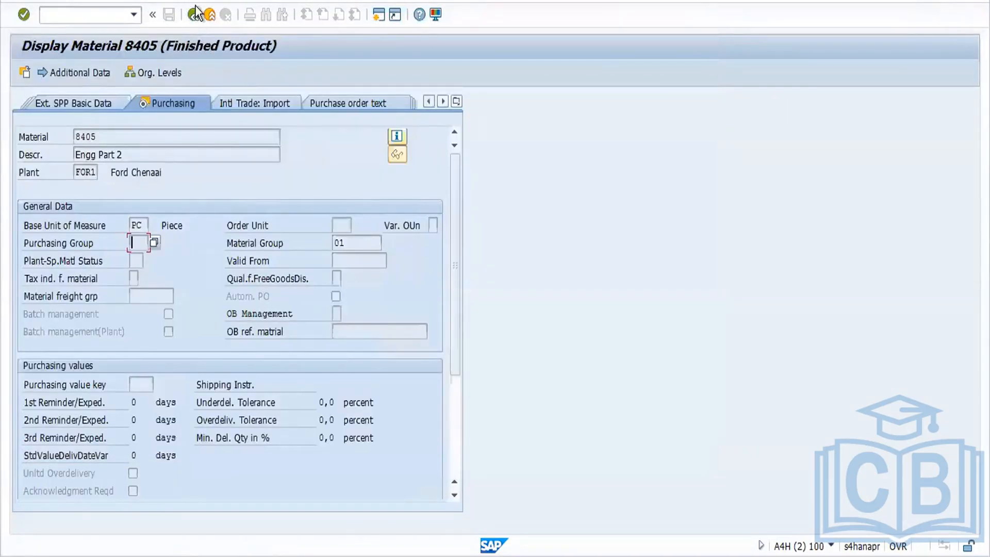
Step: Leave the material display, switch to the Mass Maintenance session and select the table Plant Data for Material (MARC)
{"action": "left_click", "coordinate": [195, 14]}
{"action": "left_click", "coordinate": [194, 16]}
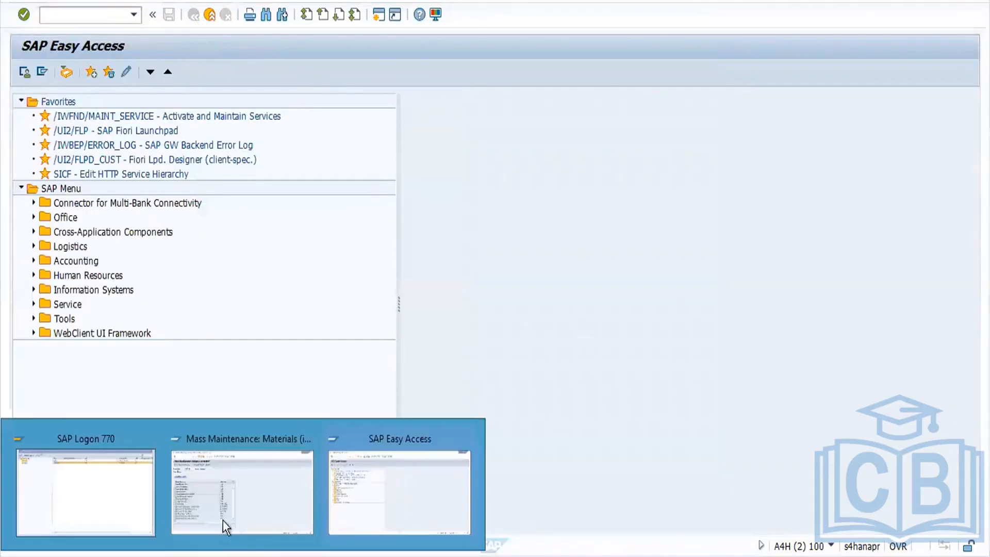
{"action": "left_click", "coordinate": [239, 503]}
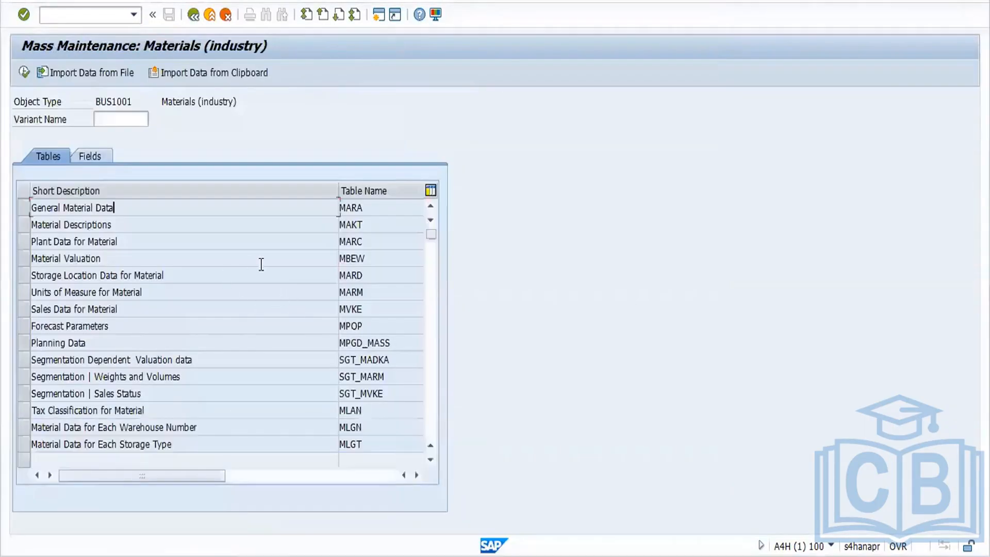
{"action": "left_click", "coordinate": [346, 258]}
{"action": "left_click", "coordinate": [26, 241]}
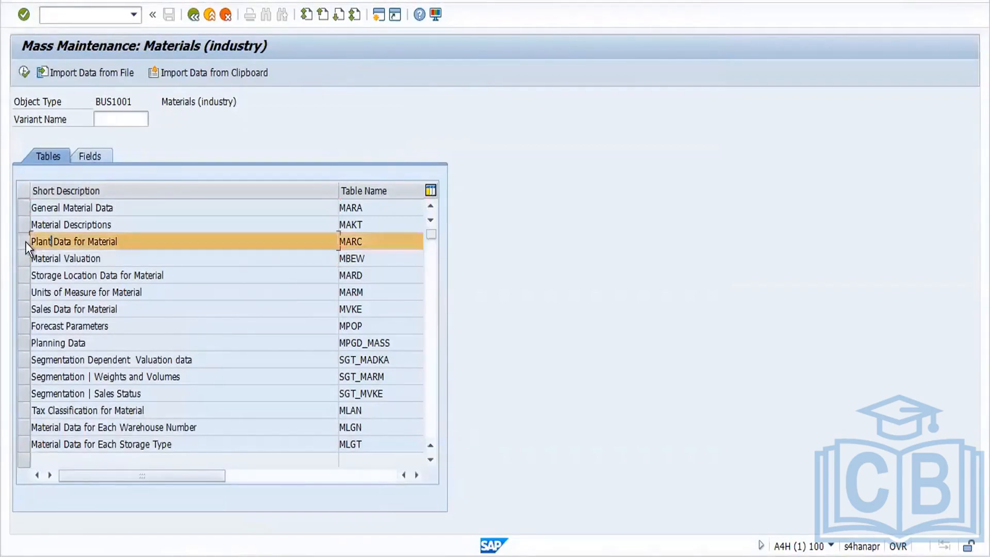
Step: Search the mass maintenance field list for marc-EKGRP
{"action": "left_click", "coordinate": [106, 152]}
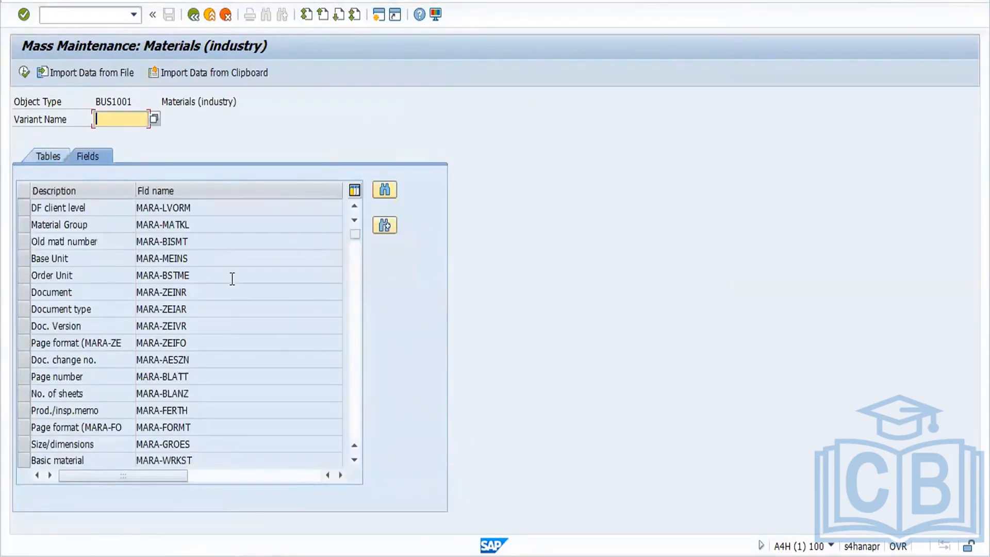
{"action": "left_click", "coordinate": [383, 196]}
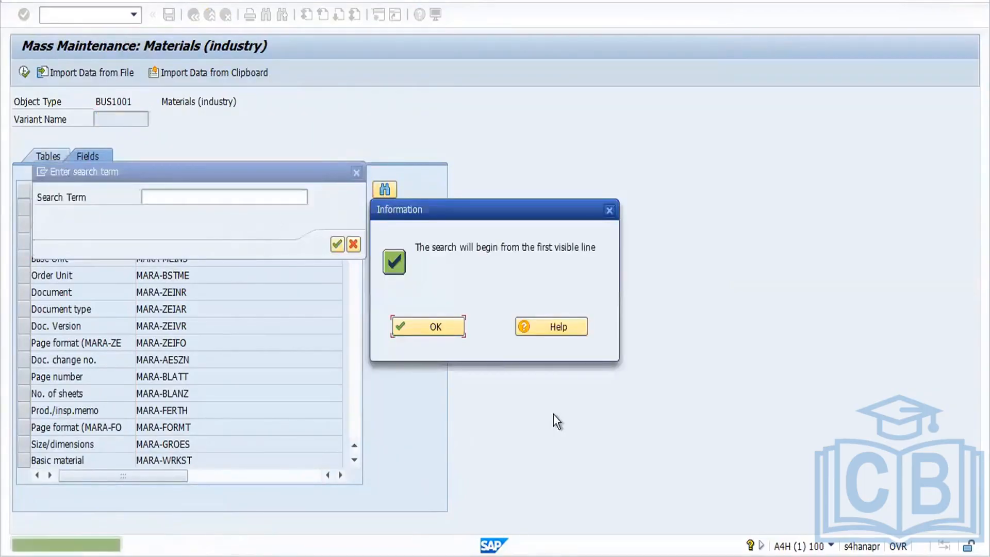
{"action": "left_click", "coordinate": [438, 324]}
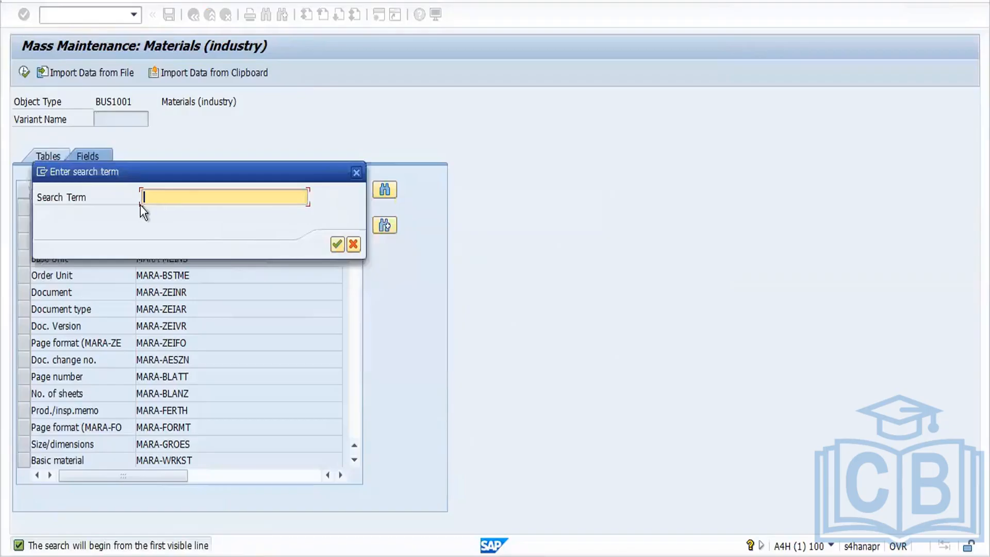
{"action": "type", "text": "marc-EKGRP"}
{"action": "key", "text": "Return"}
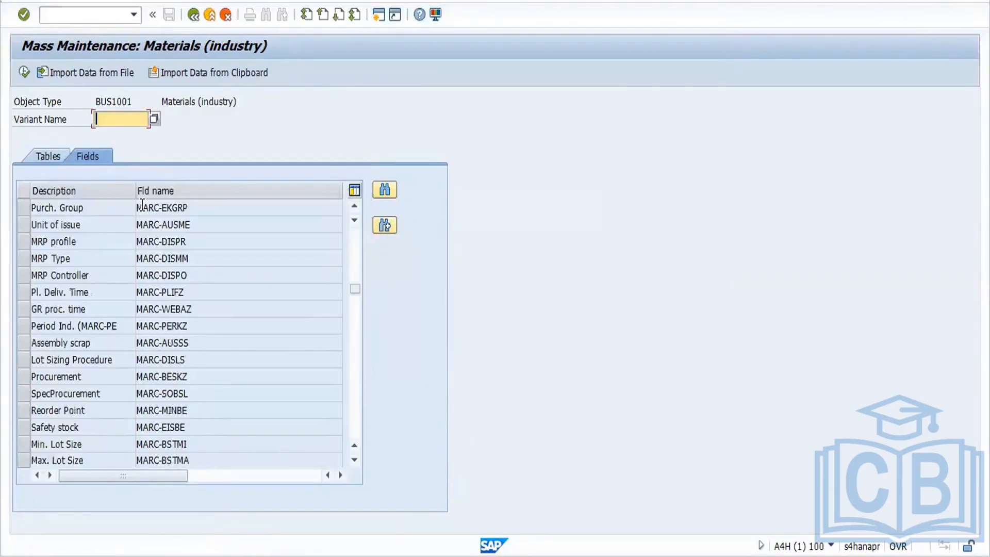
Step: Select the Purch. Group field MARC-EKGRP, execute the selection and accept the warning with its future display turned off
{"action": "left_click", "coordinate": [20, 208]}
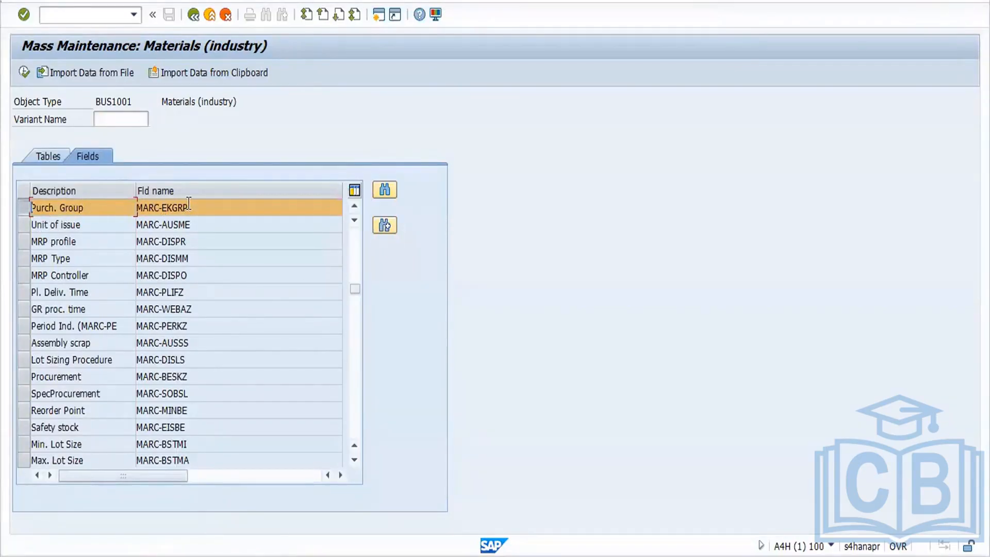
{"action": "left_click_drag", "start_coordinate": [189, 208], "coordinate": [135, 208]}
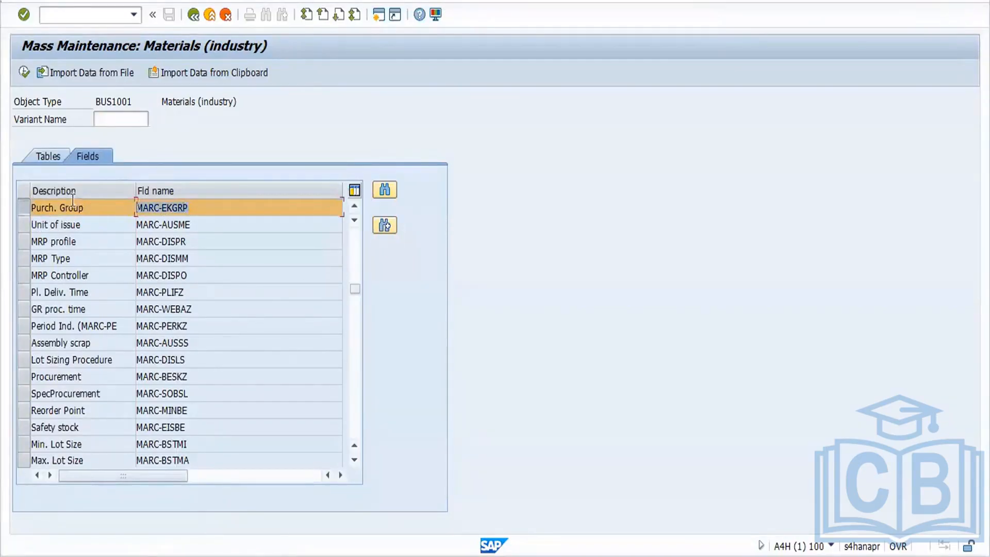
{"action": "left_click", "coordinate": [23, 70]}
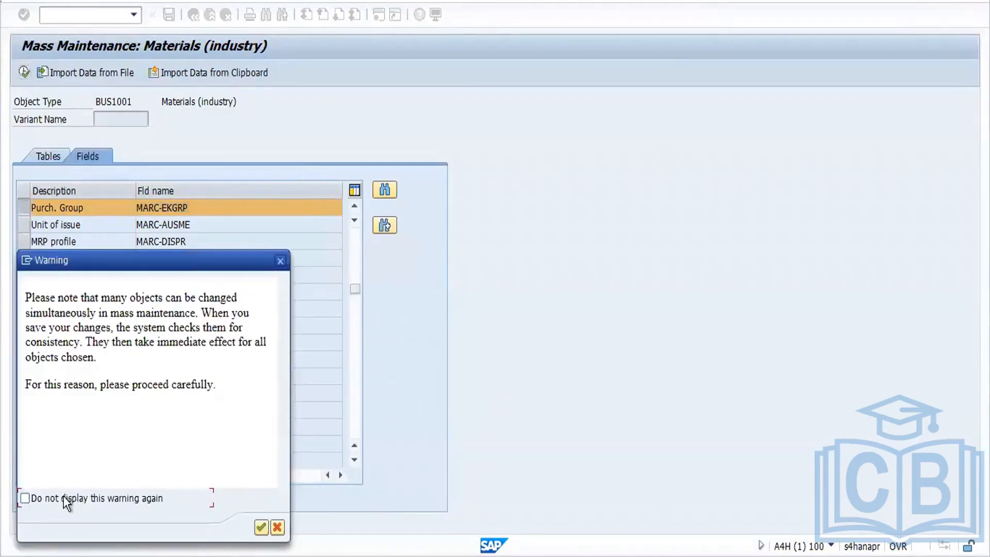
{"action": "left_click", "coordinate": [64, 496]}
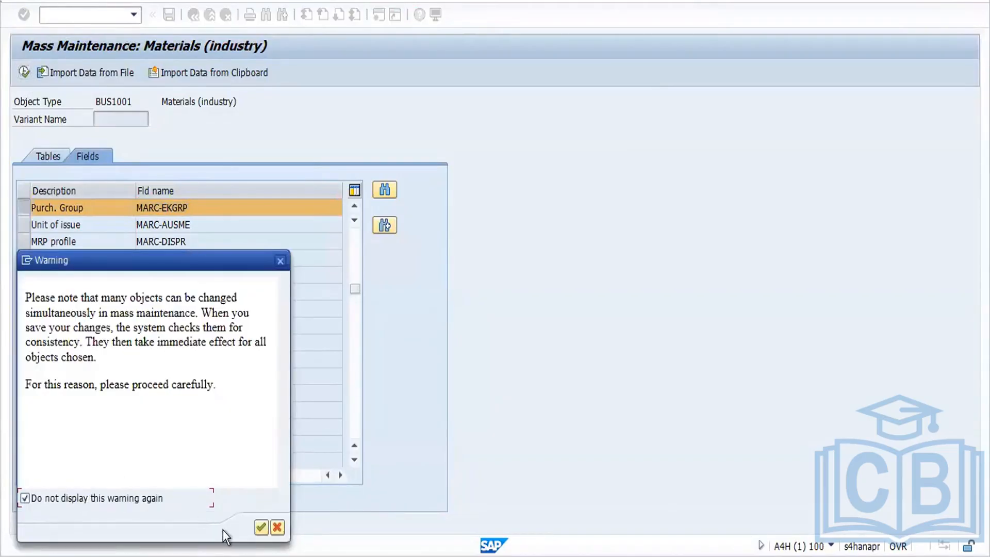
{"action": "left_click", "coordinate": [261, 527]}
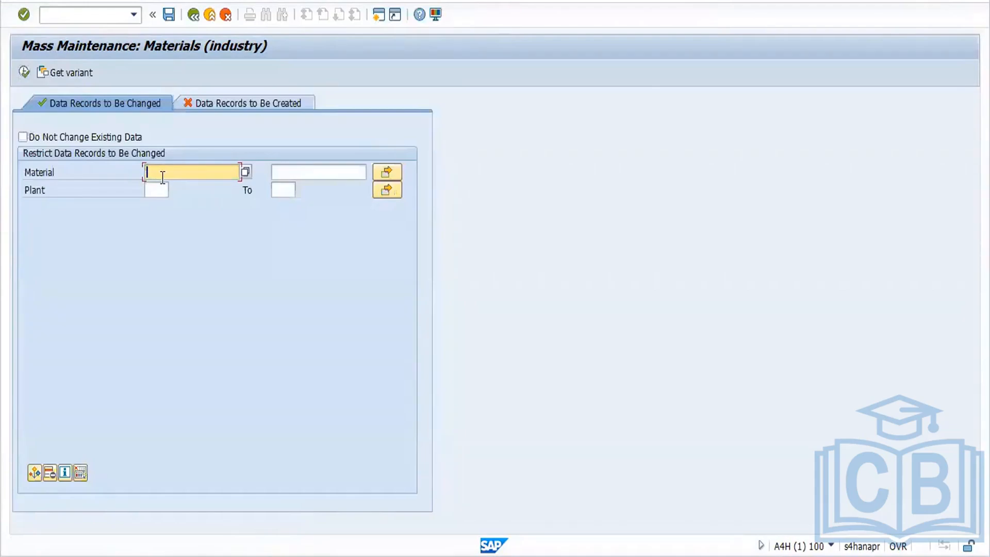
Step: Restrict the data records to be changed to material 8045 and plant FOR1 and execute the selection
{"action": "type", "text": "8045"}
{"action": "left_click", "coordinate": [156, 192]}
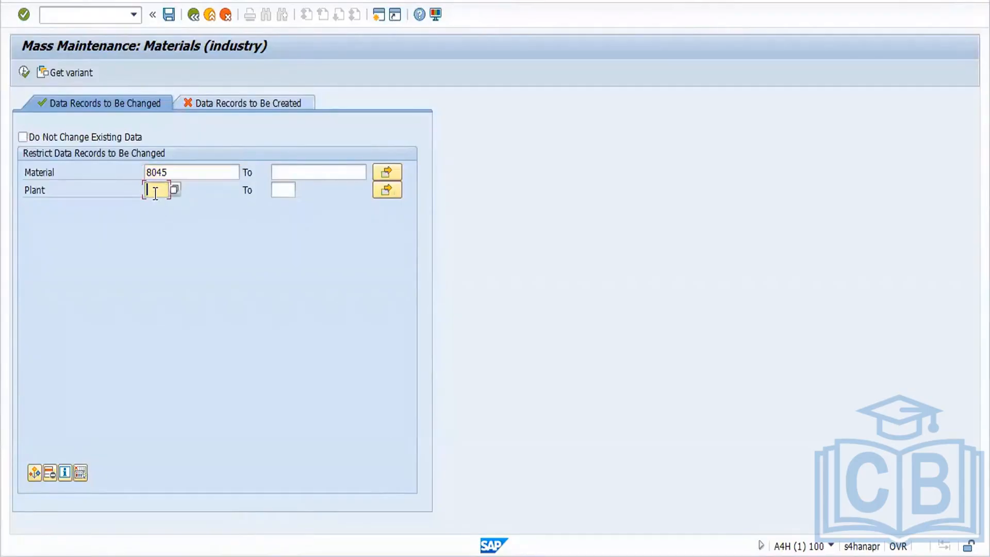
{"action": "type", "text": "fcr"}
{"action": "type", "text": "1"}
{"action": "key", "text": "Return"}
{"action": "left_click", "coordinate": [24, 73]}
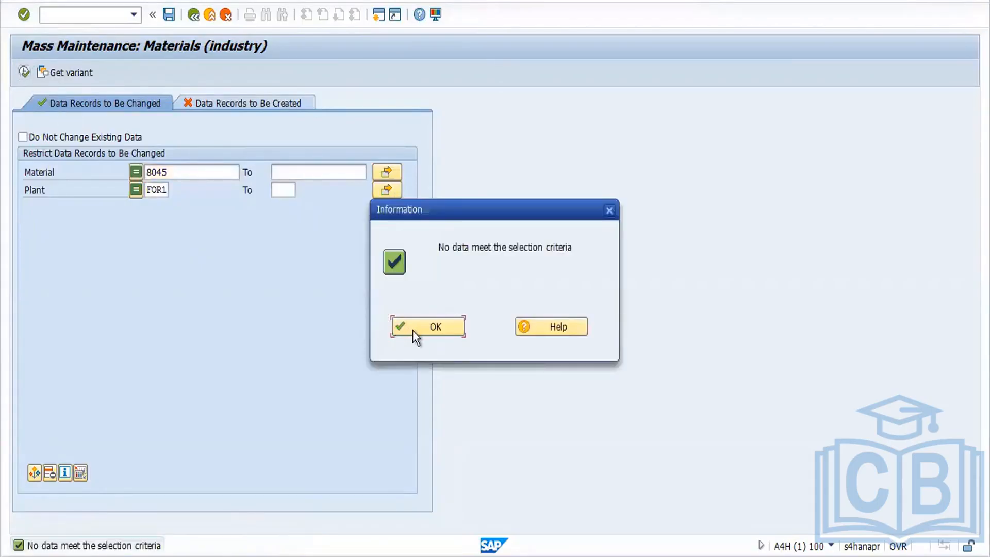
{"action": "left_click", "coordinate": [413, 330]}
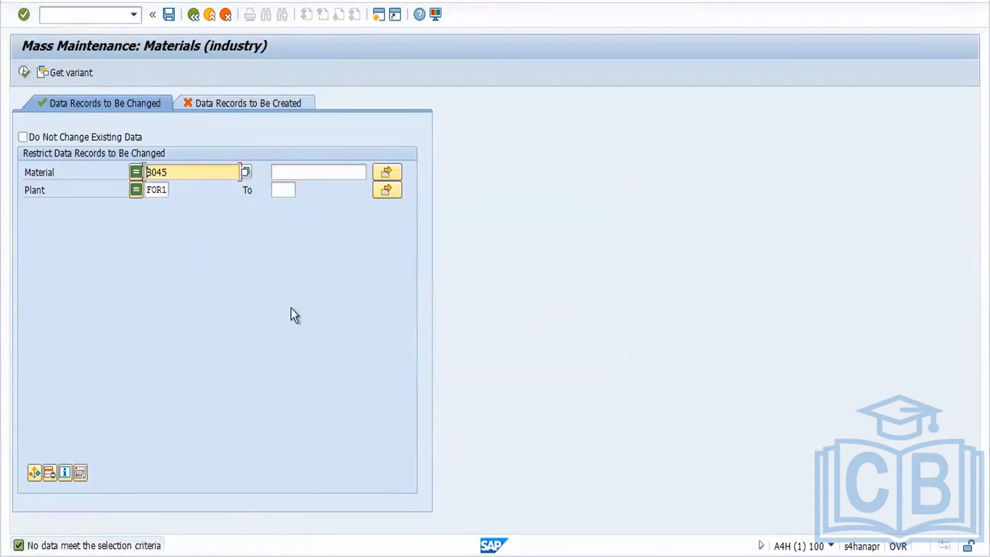
Step: Clear the material number from the data record restriction, keep plant FOR1 and execute the selection
{"action": "left_click", "coordinate": [201, 179]}
{"action": "key", "text": "BackSpace"}
{"action": "key", "text": "BackSpace"}
{"action": "key", "text": "BackSpace"}
{"action": "key", "text": "BackSpace"}
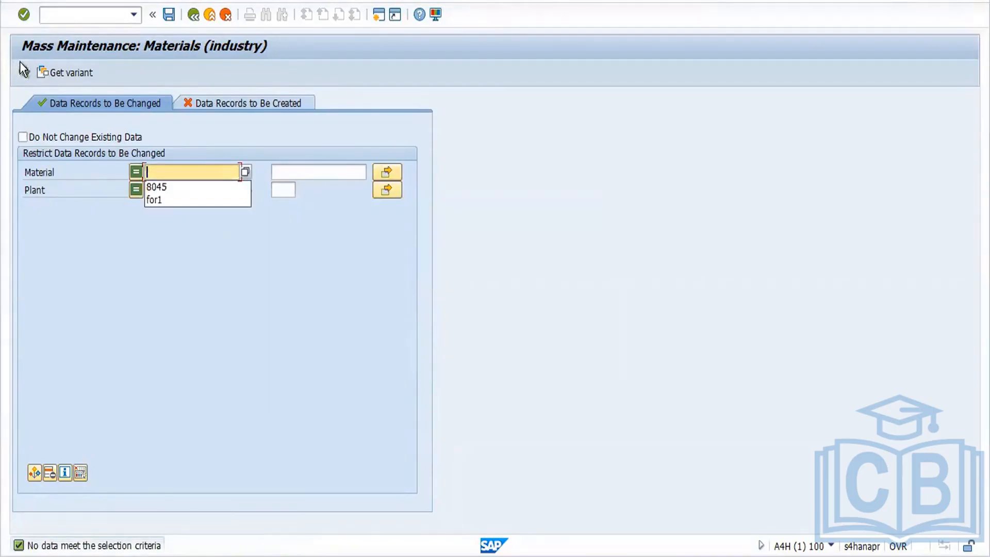
{"action": "left_click", "coordinate": [20, 72]}
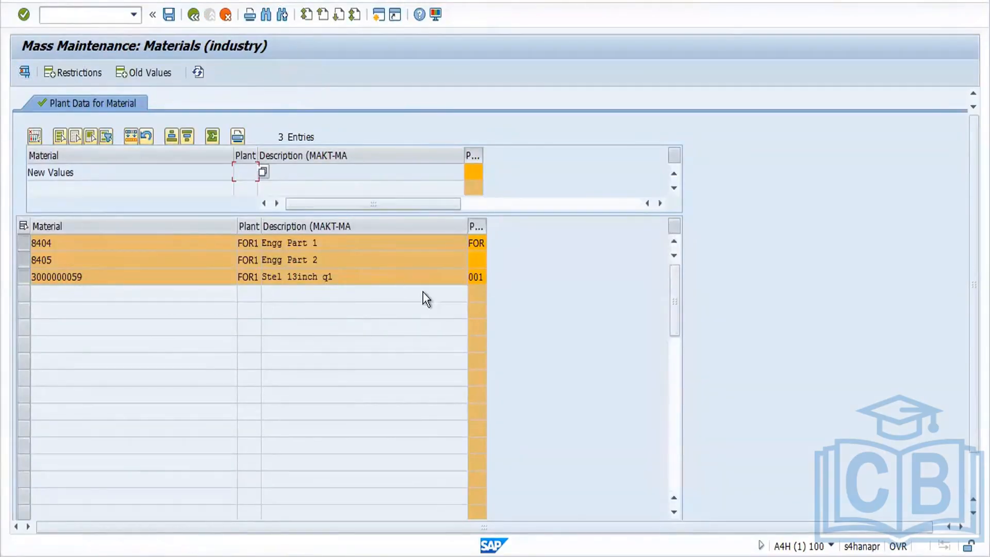
Step: Enter purchasing group FOR as the new value and apply it to all listed materials of plant FOR1
{"action": "left_click", "coordinate": [481, 245]}
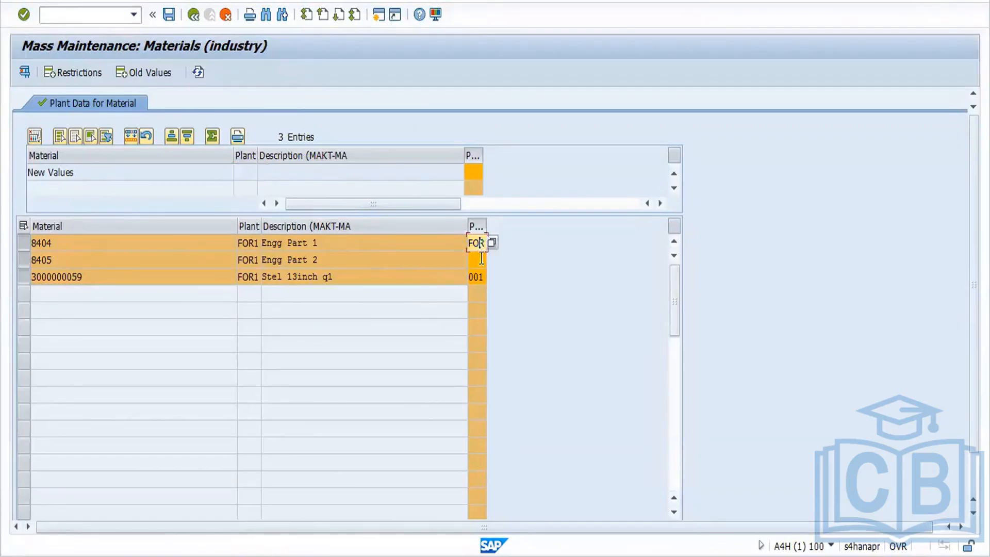
{"action": "left_click", "coordinate": [481, 259]}
{"action": "left_click", "coordinate": [479, 277]}
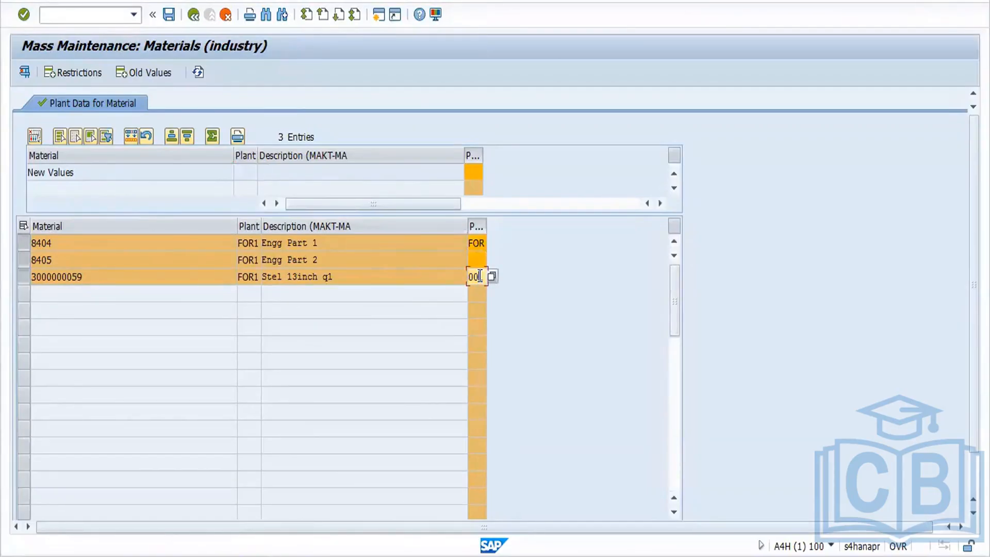
{"action": "left_click", "coordinate": [474, 172]}
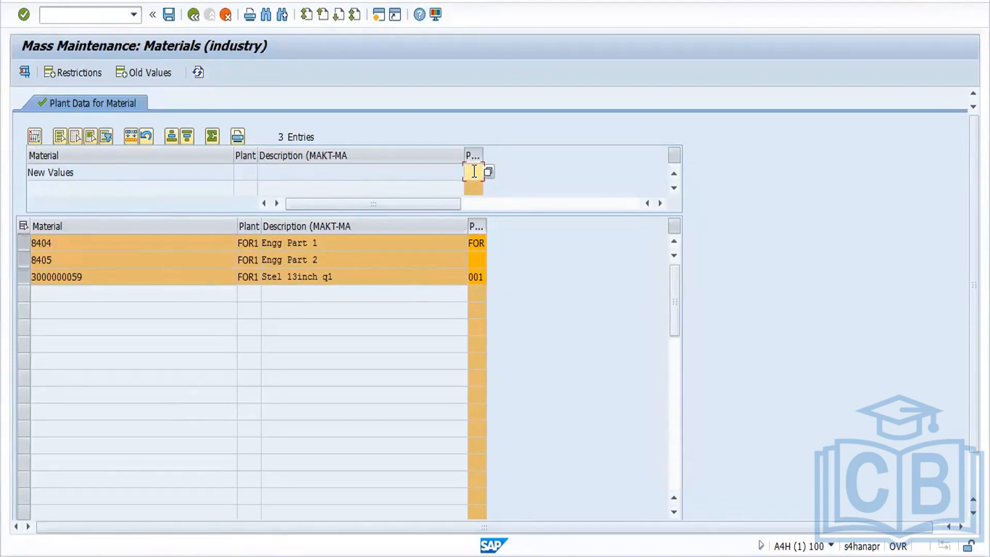
{"action": "type", "text": "for"}
{"action": "left_click", "coordinate": [132, 135]}
Step: Save the mass change, accept the save warning, and return from the update messages, closing the buffer warning
{"action": "left_click", "coordinate": [172, 19]}
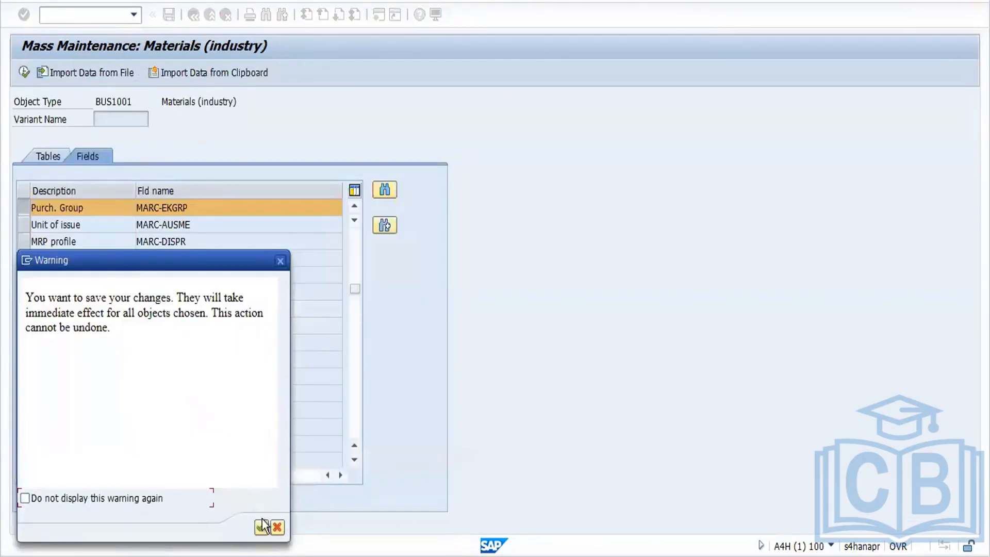
{"action": "left_click", "coordinate": [263, 533]}
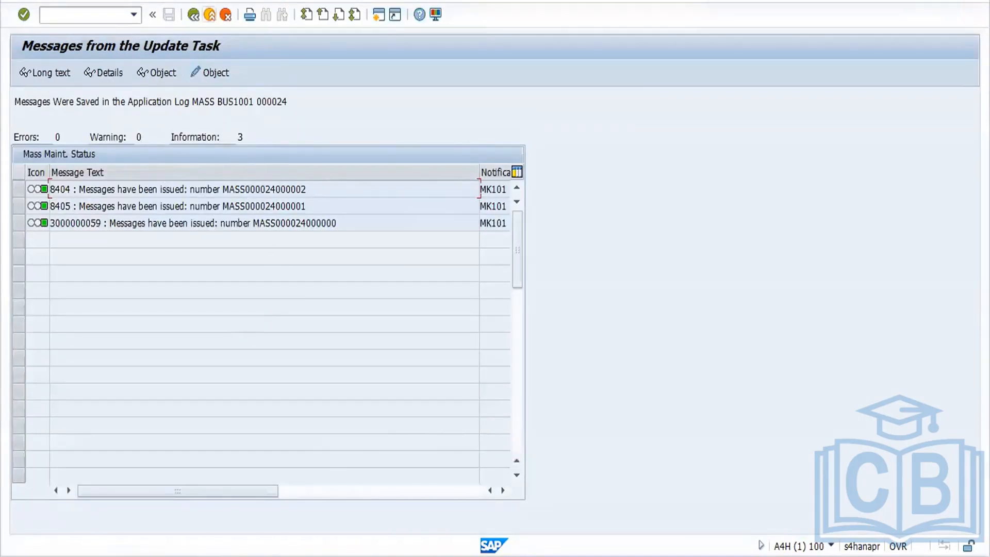
{"action": "left_click", "coordinate": [195, 16]}
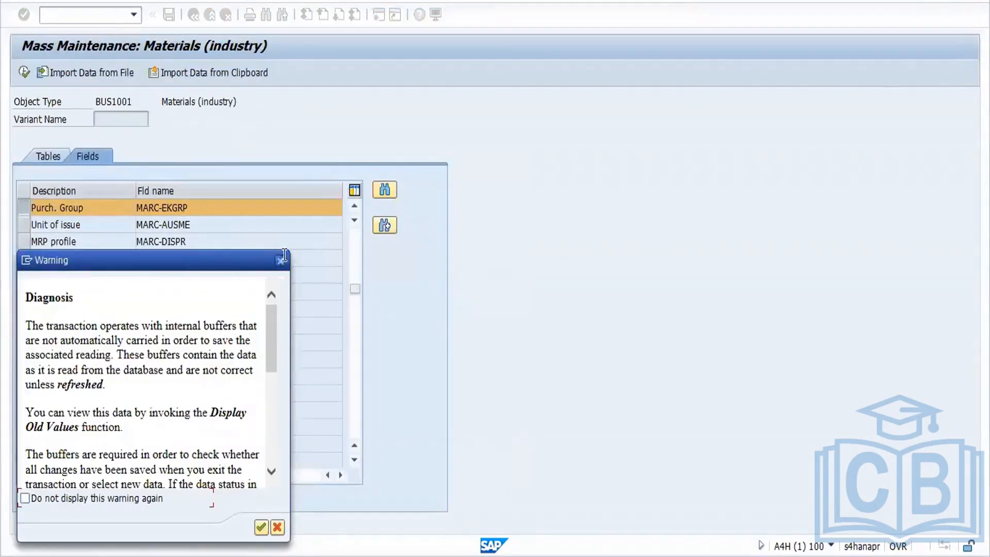
{"action": "left_click", "coordinate": [281, 261]}
Step: Leave mass maintenance for the Materials List transaction with the command /nmm60
{"action": "left_click", "coordinate": [109, 14]}
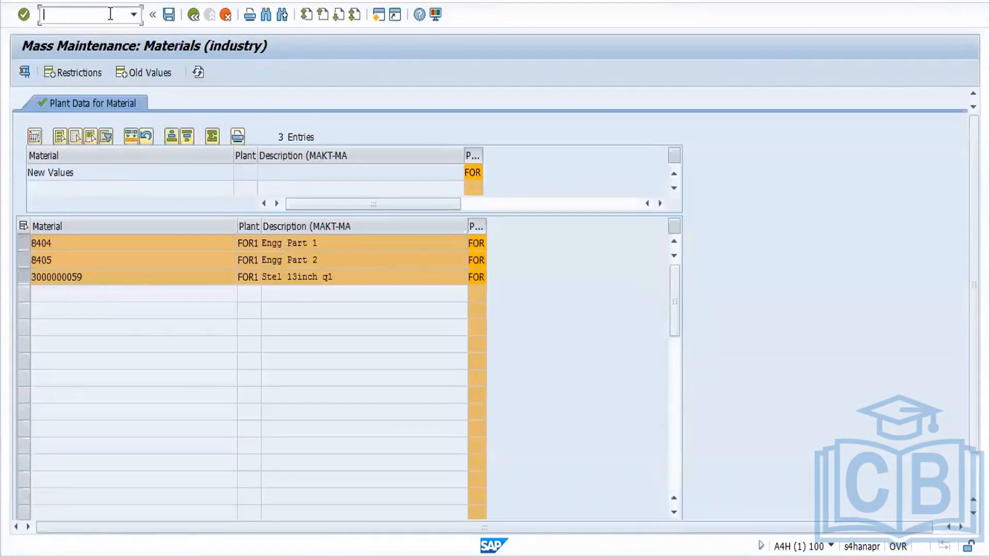
{"action": "type", "text": "/nmm60"}
{"action": "key", "text": "Return"}
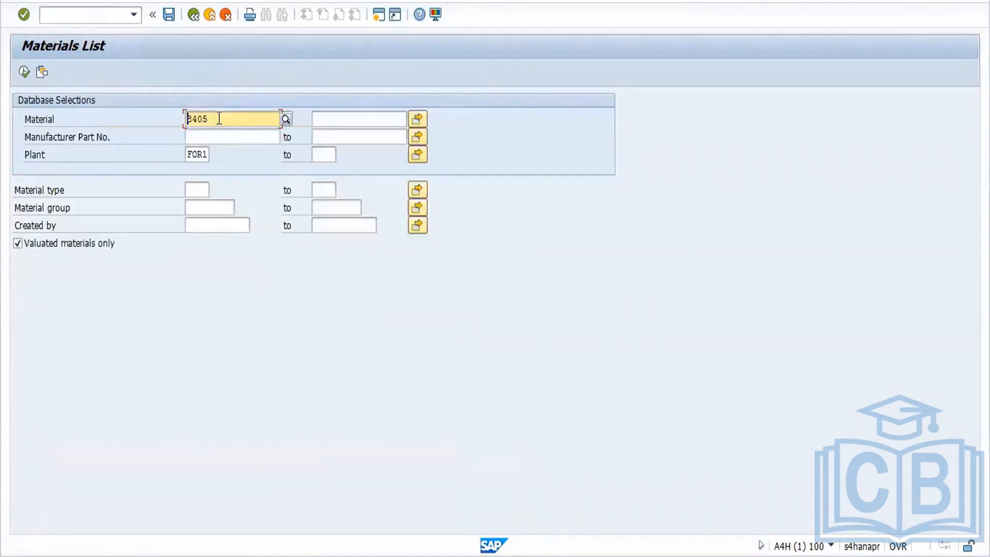
Step: List all materials of plant FOR1 without a material restriction, check their purchasing group column and return to the selection
{"action": "left_click_drag", "start_coordinate": [219, 119], "coordinate": [109, 94]}
{"action": "key", "text": "Delete"}
{"action": "left_click", "coordinate": [26, 69]}
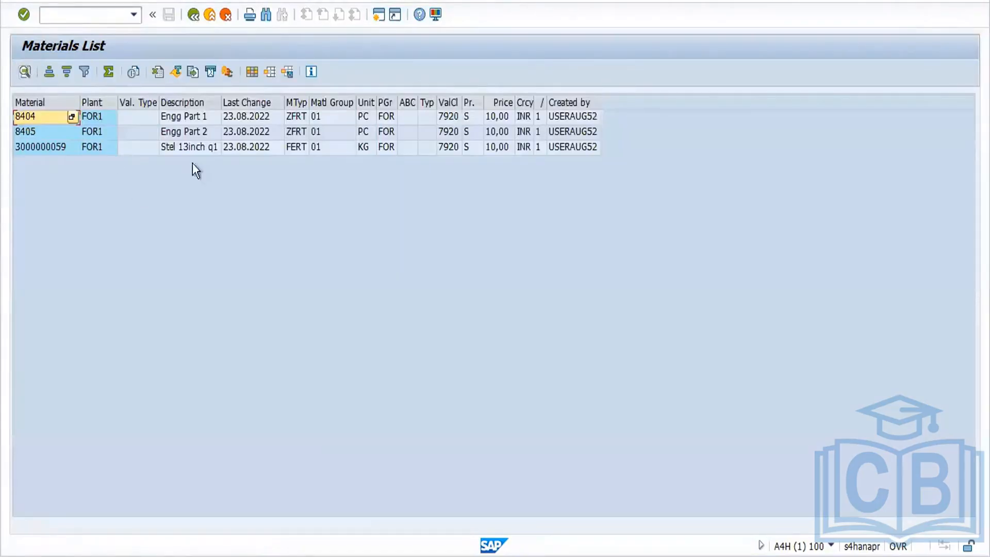
{"action": "left_click", "coordinate": [386, 103]}
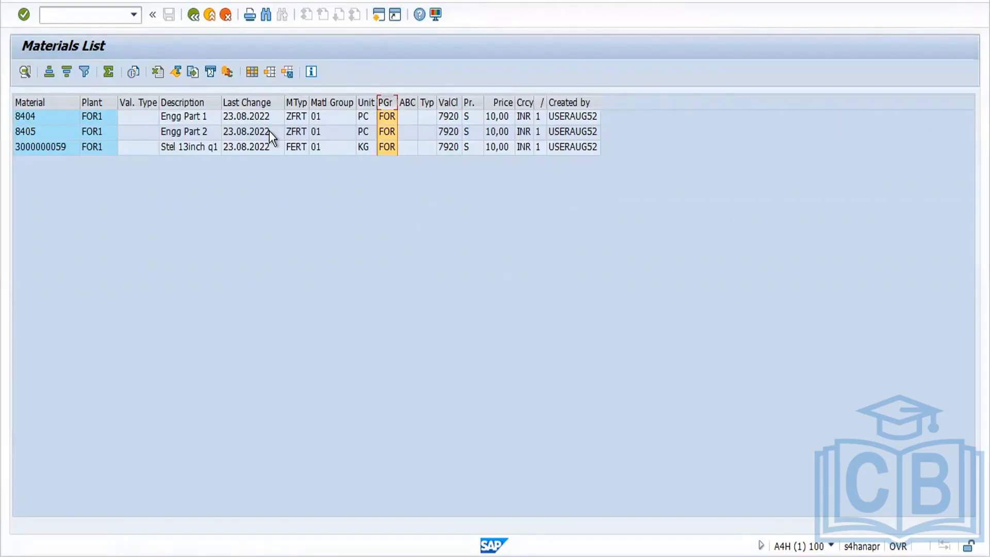
{"action": "left_click", "coordinate": [194, 18]}
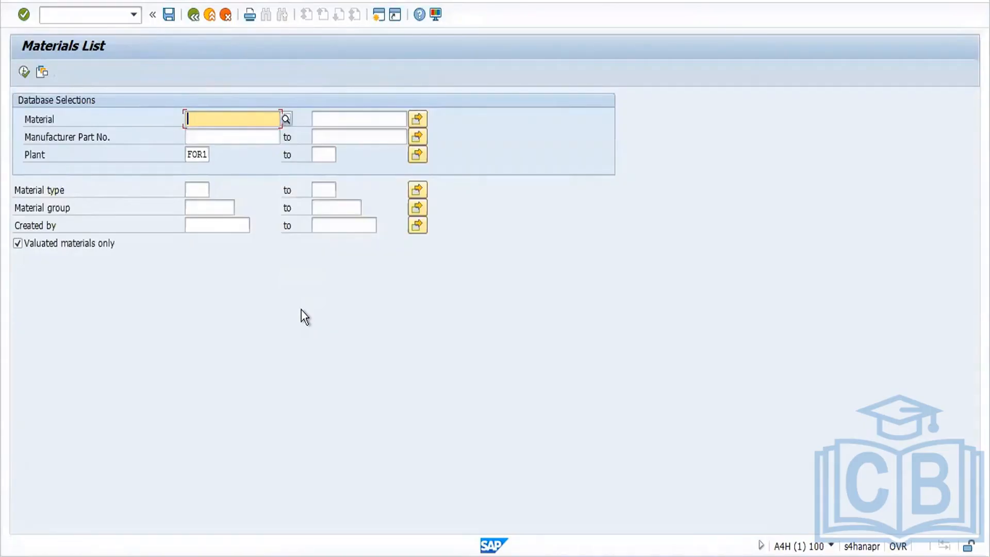
Step: Leave the Materials List selection, switch to the Word notes and dismiss the Office activation wizard
{"action": "left_click", "coordinate": [194, 16]}
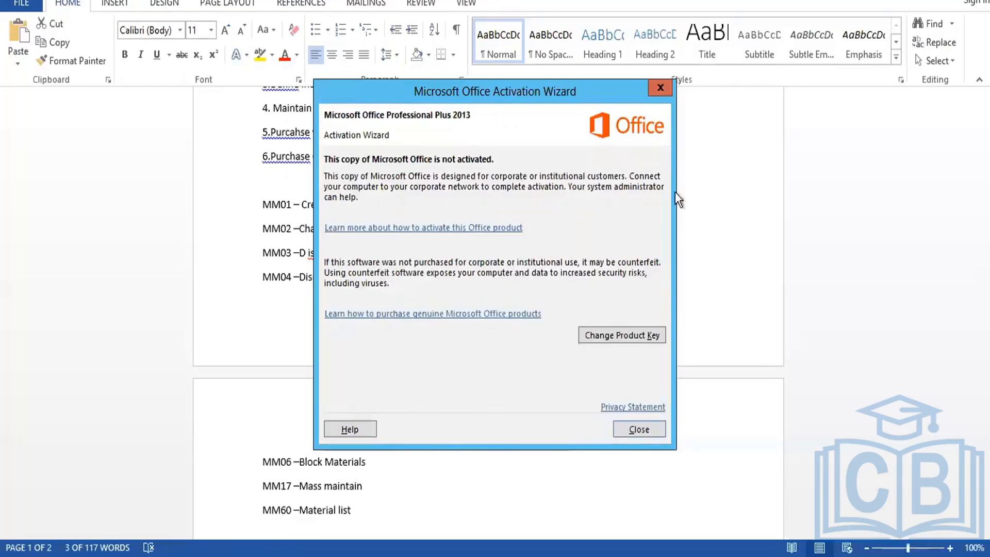
{"action": "left_click", "coordinate": [670, 84]}
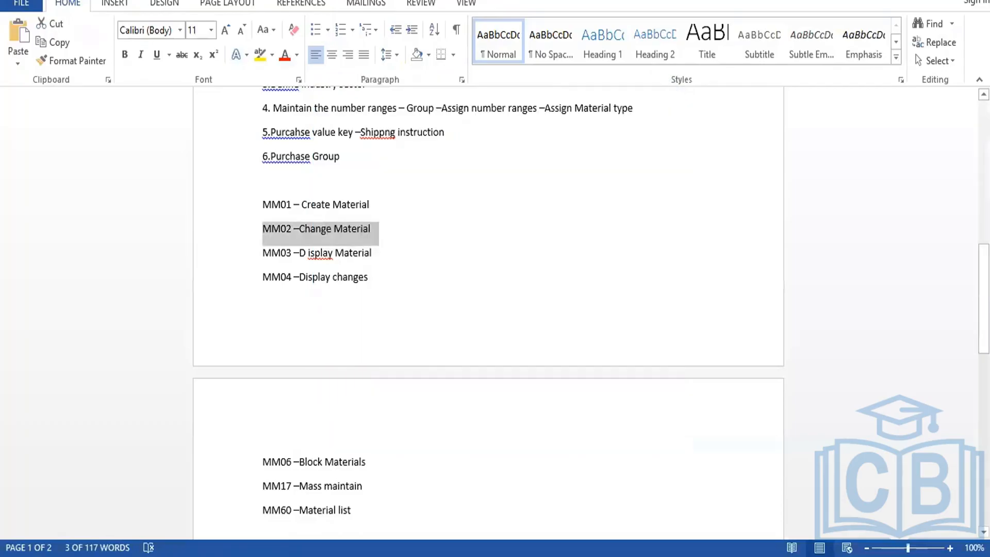
Step: Add the heading "Vendor Master" below the "MM60 –Material list" line, with a blank line before and after it
{"action": "left_click_drag", "start_coordinate": [984, 299], "coordinate": [984, 380]}
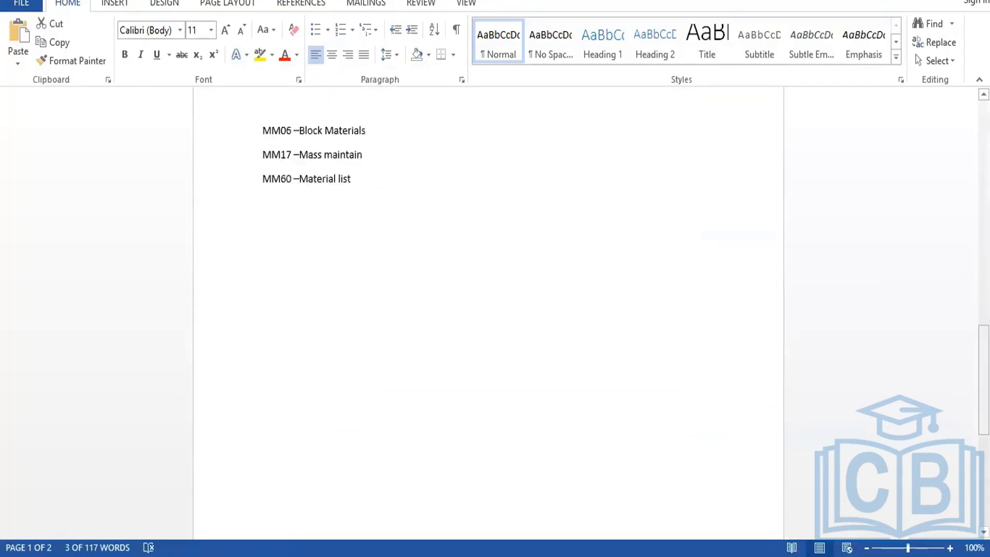
{"action": "left_click", "coordinate": [365, 181]}
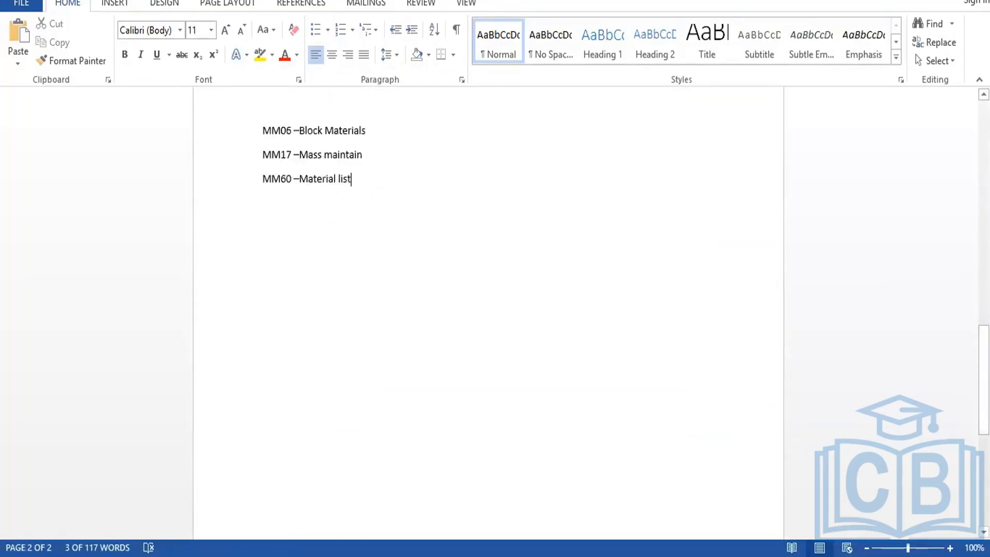
{"action": "key", "text": "Return"}
{"action": "key", "text": "Return"}
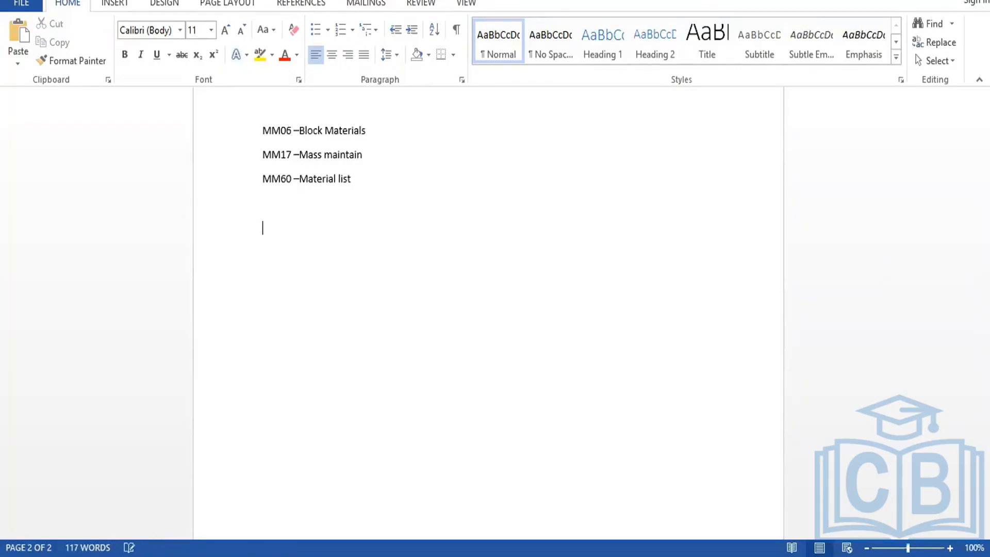
{"action": "type", "text": "Vendor Mater"}
{"action": "key", "text": "BackSpace"}
{"action": "key", "text": "BackSpace"}
{"action": "key", "text": "BackSpace"}
{"action": "key", "text": "BackSpace"}
{"action": "type", "text": "ster"}
{"action": "key", "text": "Return"}
{"action": "key", "text": "Return"}
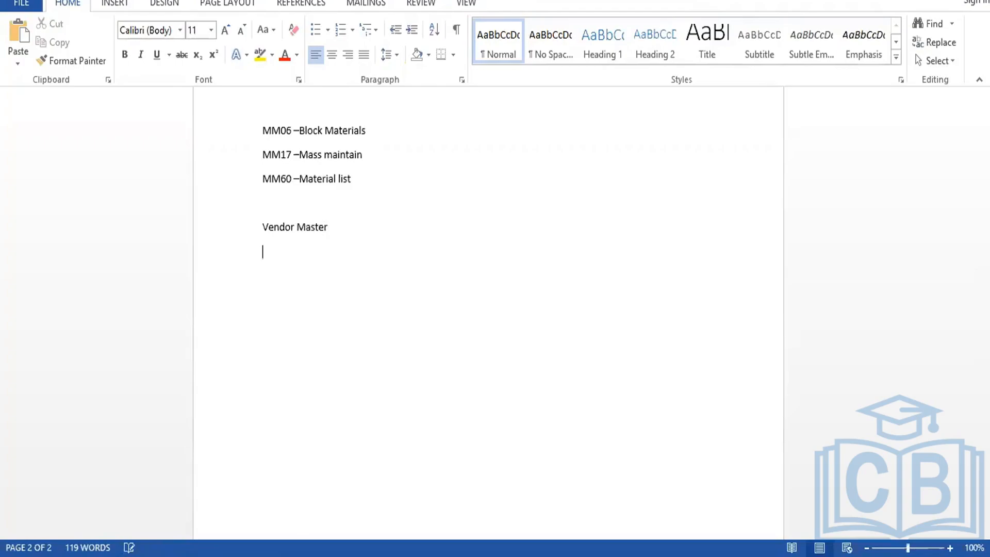
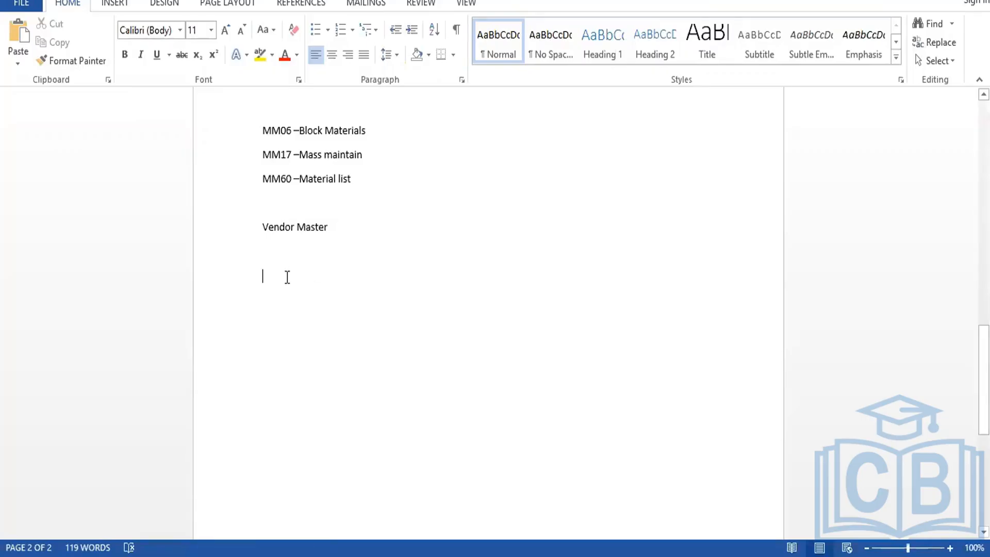
Step: Under the Vendor Master heading, write "BP ---- BP AS A VENDOR -----BP AS A CUSTOMER" followed by a blank line
{"action": "type", "text": "B"}
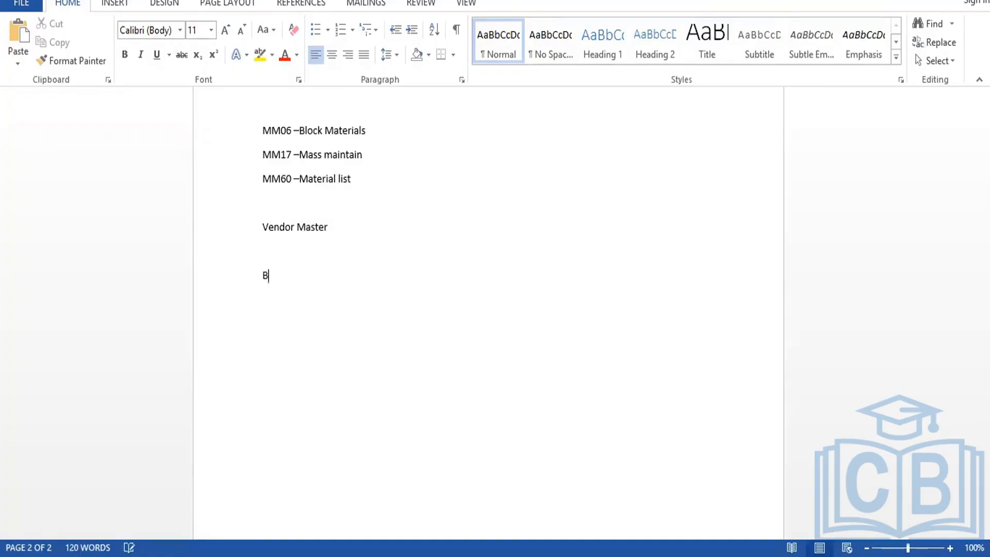
{"action": "type", "text": "P ---- BP AS A VENDOR -----"}
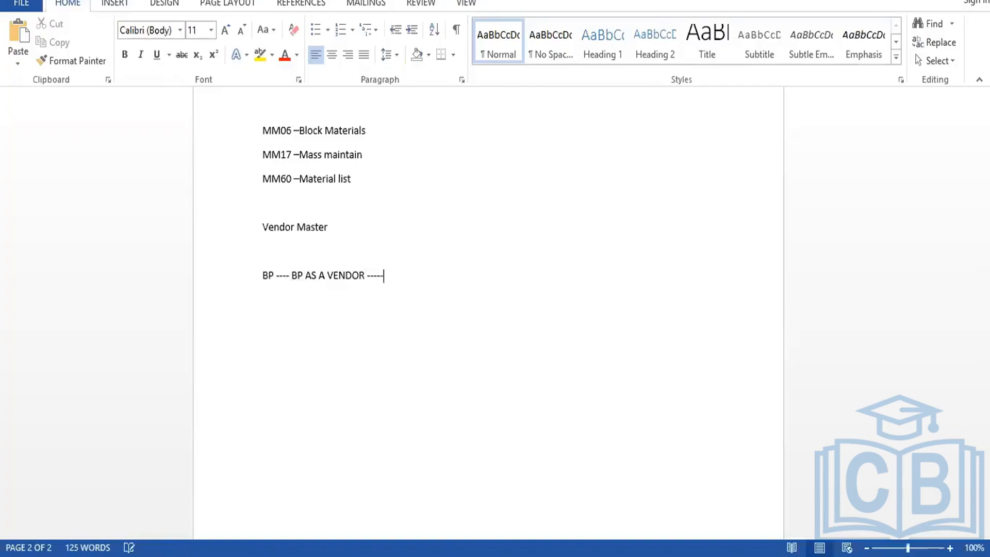
{"action": "type", "text": "BP AS A CUSTOMER"}
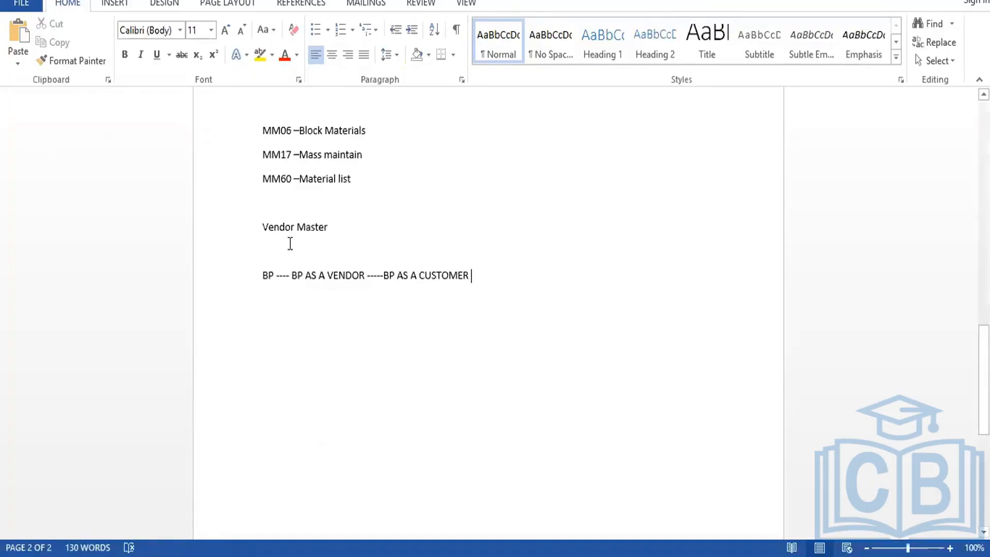
{"action": "key", "text": "Return"}
{"action": "key", "text": "Return"}
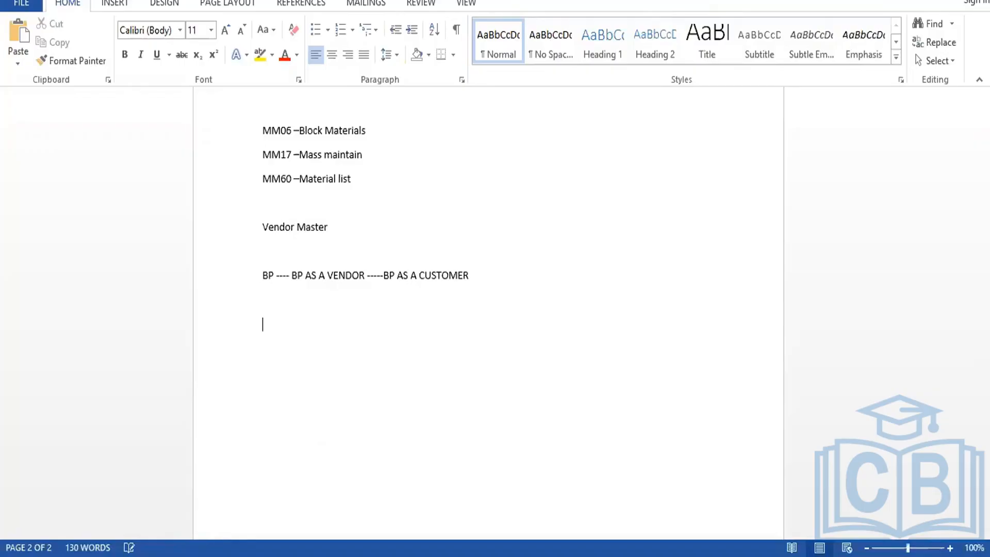
Step: Start a numbered list of vendor settings with "1.Vendor account group" and "2.Number ranges"
{"action": "type", "text": "1.Vendor account t"}
{"action": "key", "text": "BackSpace"}
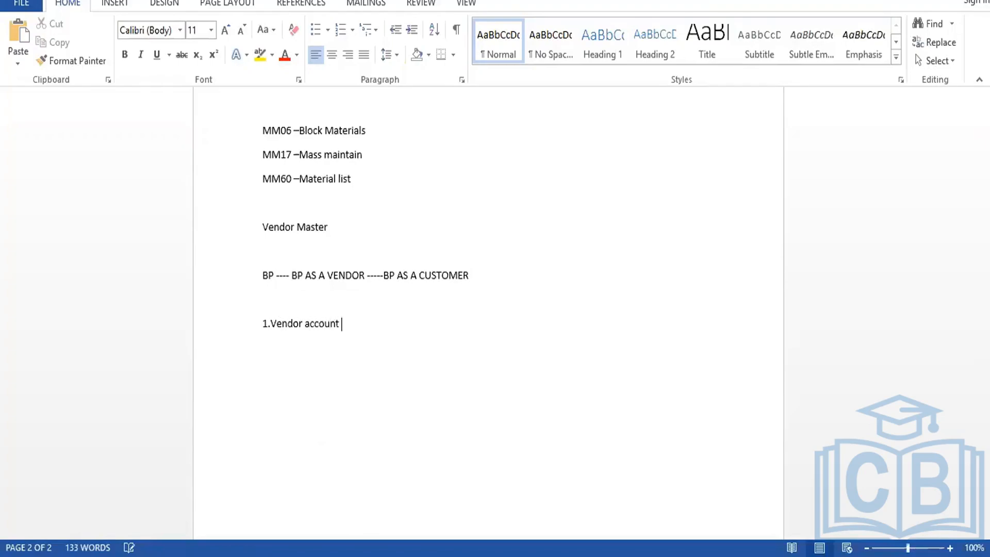
{"action": "type", "text": "group"}
{"action": "key", "text": "Return"}
{"action": "type", "text": "2.Number ranges"}
{"action": "key", "text": "Return"}
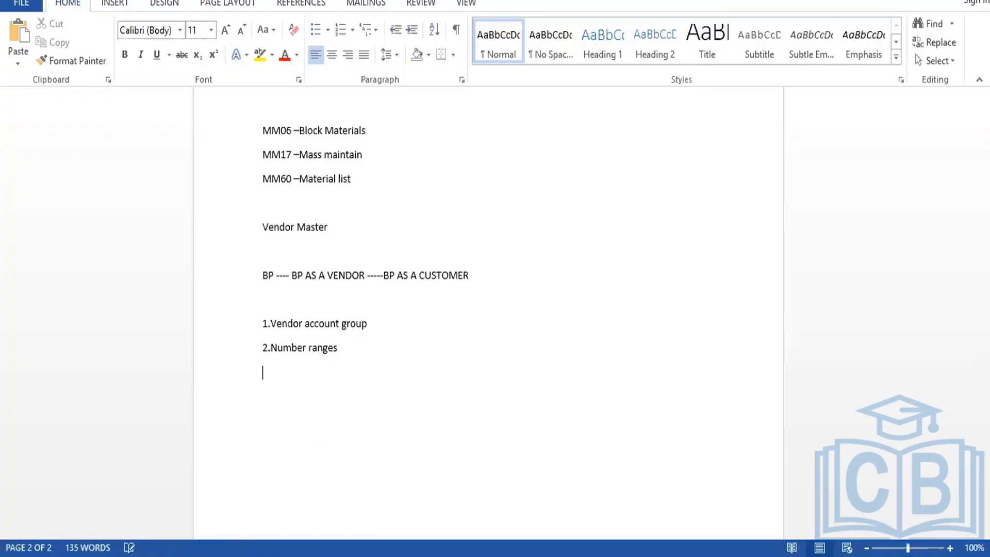
Step: Add "3.Assign number ranges to vendor account group" as the third item of the vendor settings list
{"action": "type", "text": "3.Assign number rang"}
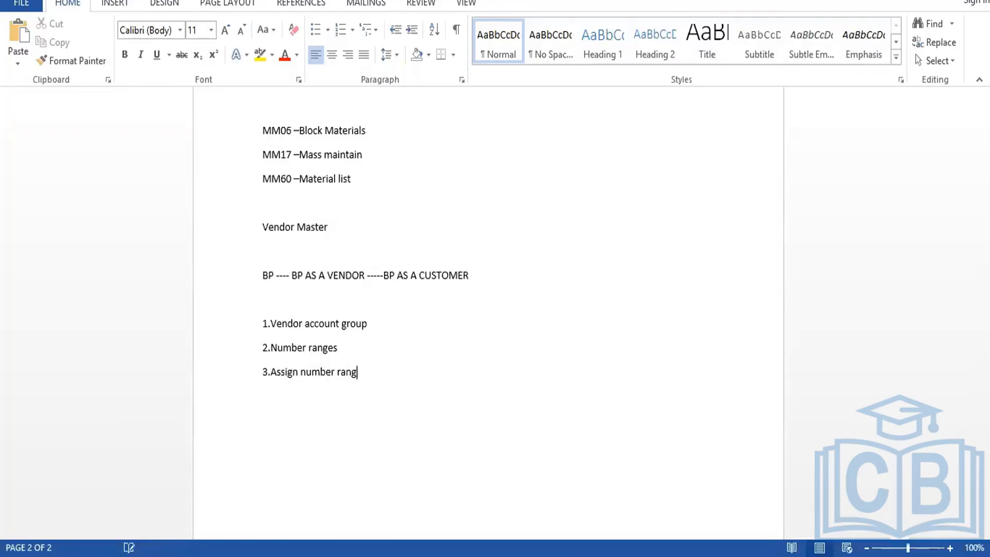
{"action": "type", "text": "es to vendor acc"}
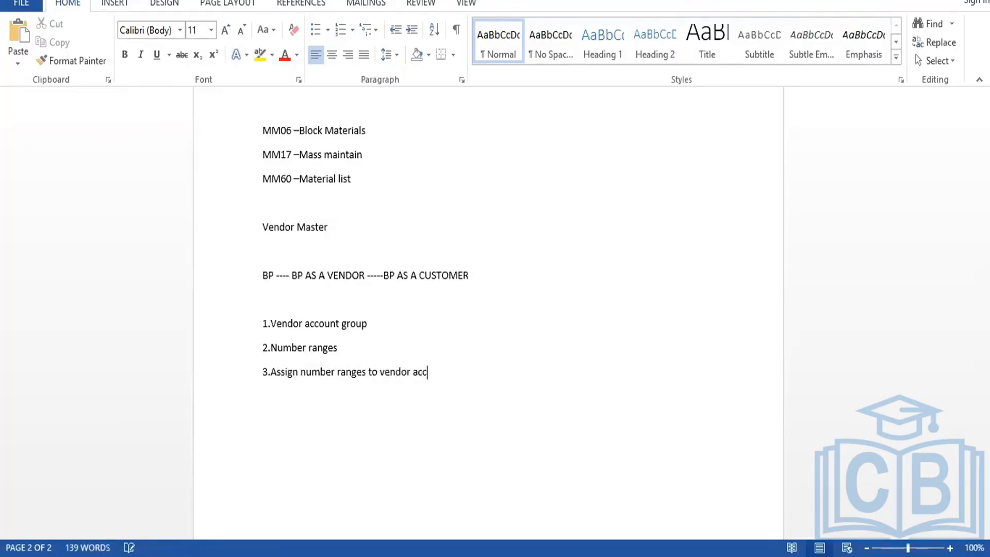
{"action": "type", "text": "ount group"}
{"action": "key", "text": "Return"}
Step: Complete the vendor settings list with the items "4.Payment term" and "5.Incoterms"
{"action": "type", "text": "4.Paymneter"}
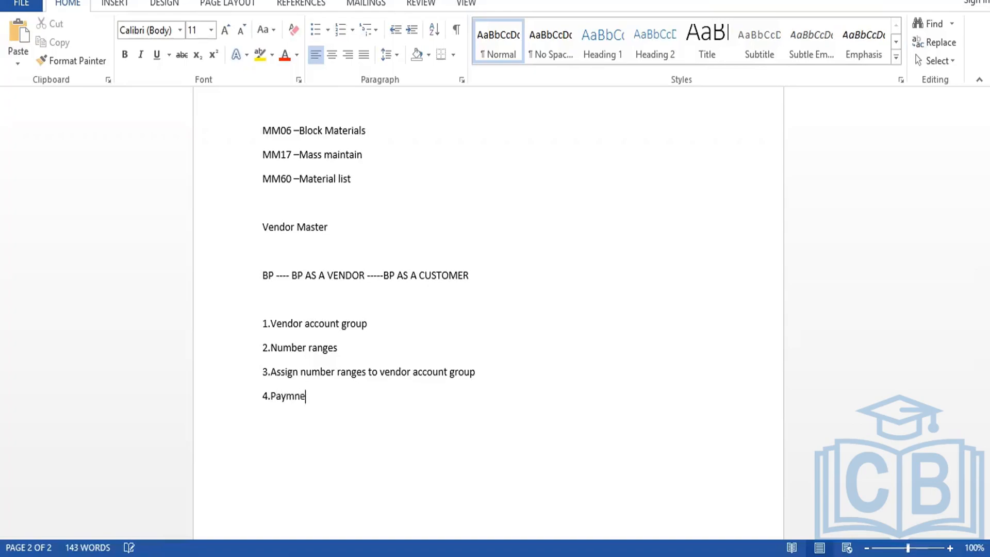
{"action": "key", "text": "Return"}
{"action": "key", "text": "BackSpace"}
{"action": "key", "text": "BackSpace"}
{"action": "key", "text": "BackSpace"}
{"action": "key", "text": "BackSpace"}
{"action": "key", "text": "BackSpace"}
{"action": "key", "text": "BackSpace"}
{"action": "key", "text": "BackSpace"}
{"action": "type", "text": "ment term"}
{"action": "key", "text": "Return"}
{"action": "type", "text": "5.Ino"}
{"action": "key", "text": "BackSpace"}
{"action": "type", "text": "coterms"}
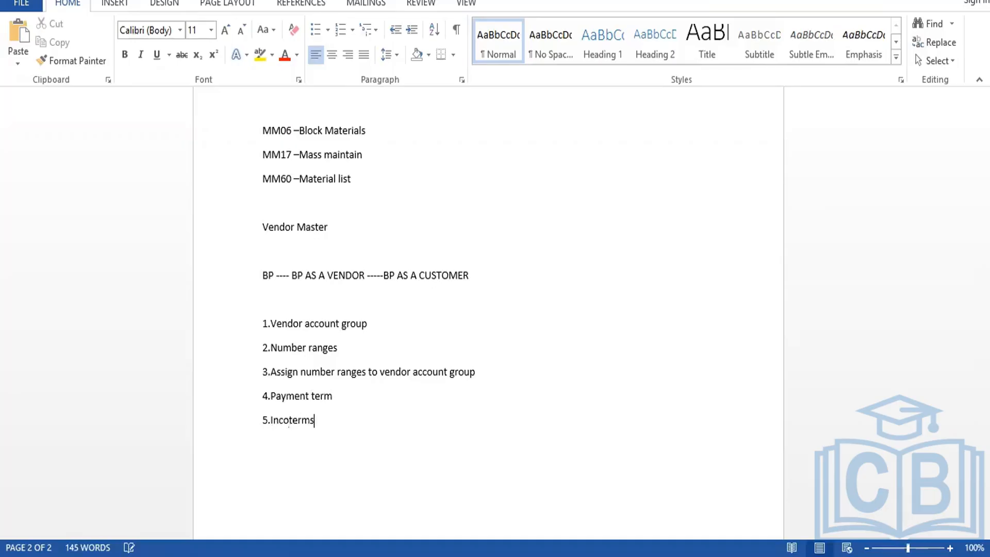
Step: Below a blank line, start a second list with "1.BP Account group" and "2.Number ranges for BP"
{"action": "key", "text": "Return"}
{"action": "key", "text": "Return"}
{"action": "type", "text": "1.BP Account g"}
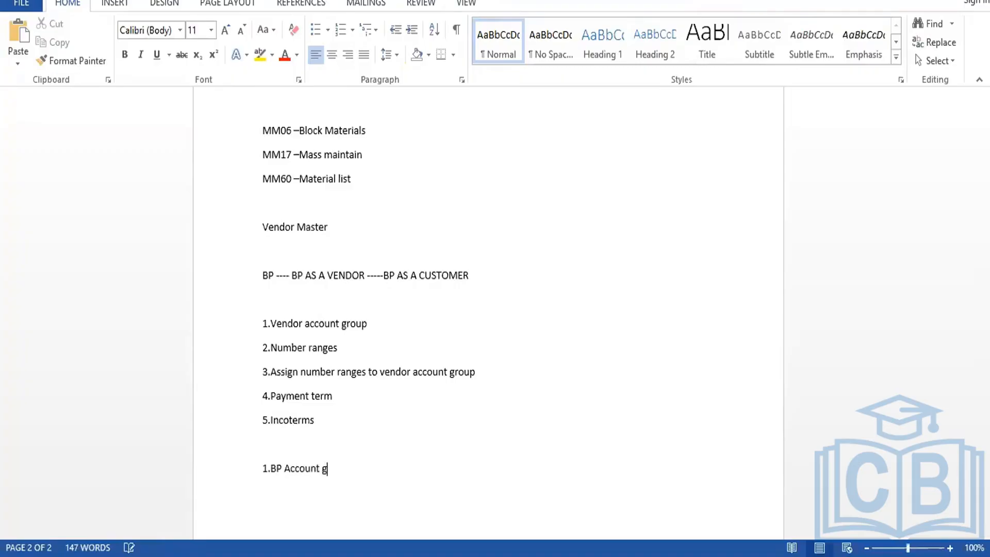
{"action": "type", "text": "roup"}
{"action": "key", "text": "Return"}
{"action": "type", "text": "2.Number ranges for BP"}
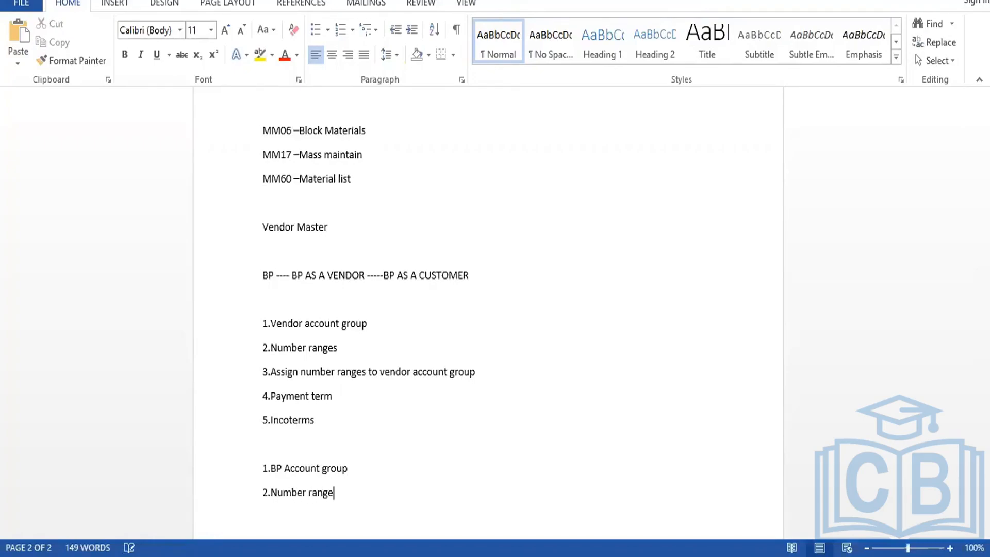
{"action": "key", "text": "Return"}
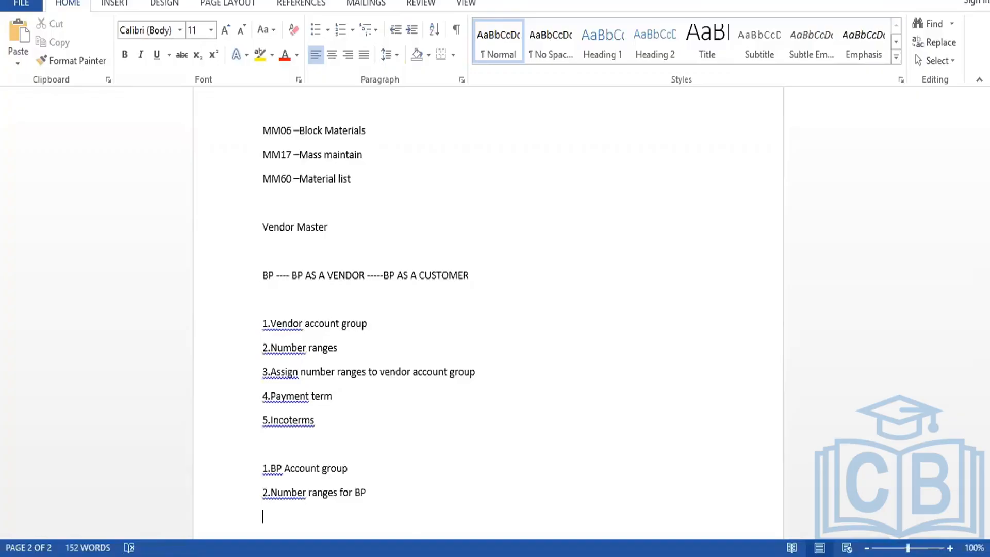
Step: Add "3.Assign number ranges to bp" as the third item of the BP list
{"action": "type", "text": "3.Assign number r"}
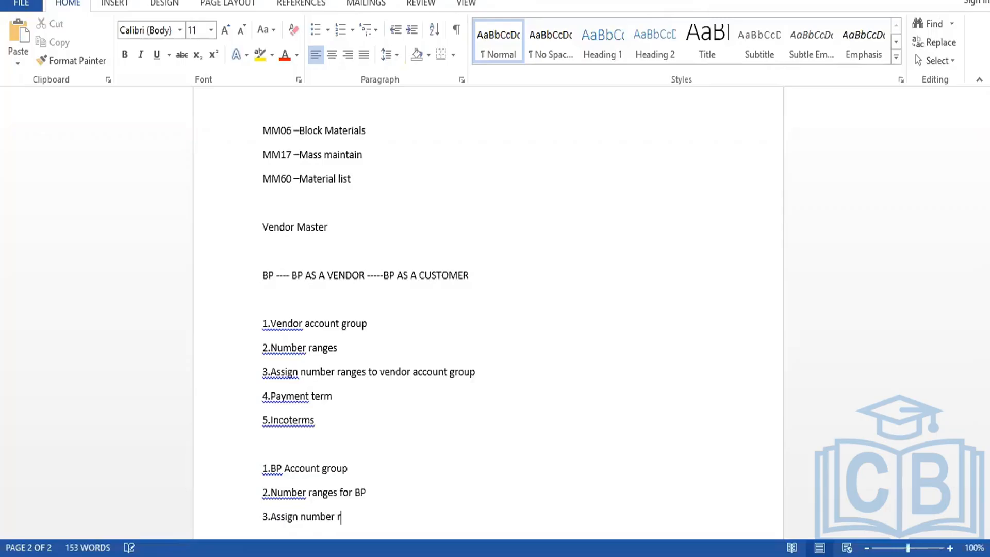
{"action": "type", "text": "anges to bp"}
{"action": "key", "text": "Return"}
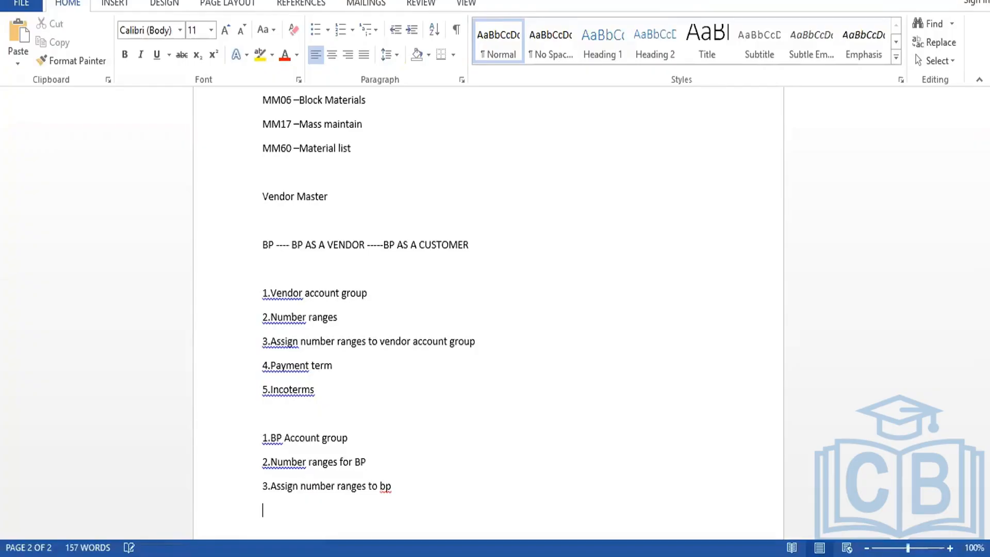
Step: Complete the BP list with the items "4.Link BP TO Vendor" and "5.Link BP to cusomter"
{"action": "type", "text": "4.Link BP TO"}
{"action": "key", "text": "BackSpace"}
{"action": "key", "text": "BackSpace"}
{"action": "key", "text": "BackSpace"}
{"action": "type", "text": "TO vENDOR"}
{"action": "key", "text": "Return"}
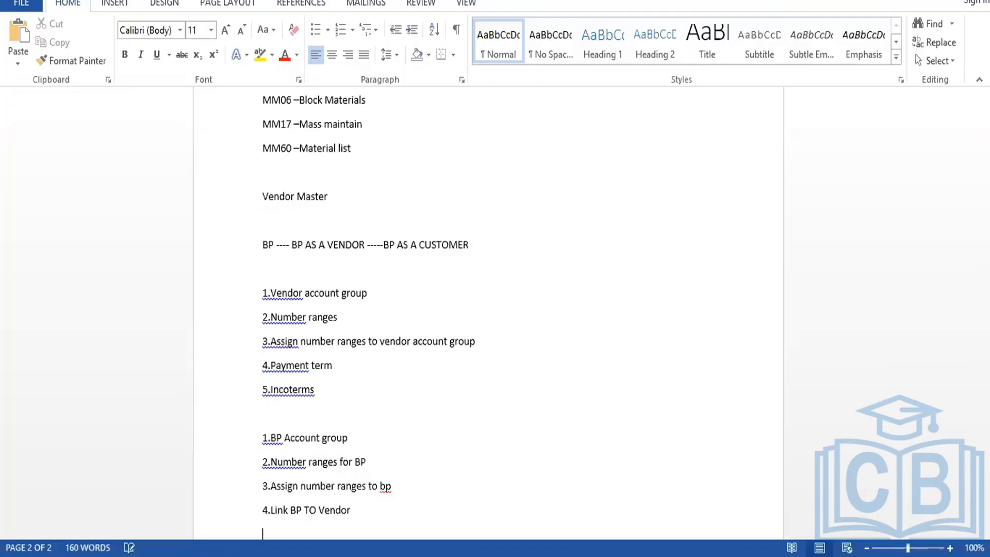
{"action": "type", "text": "5.Link bp"}
{"action": "key", "text": "BackSpace"}
{"action": "key", "text": "BackSpace"}
{"action": "type", "text": "BP to cusomter"}
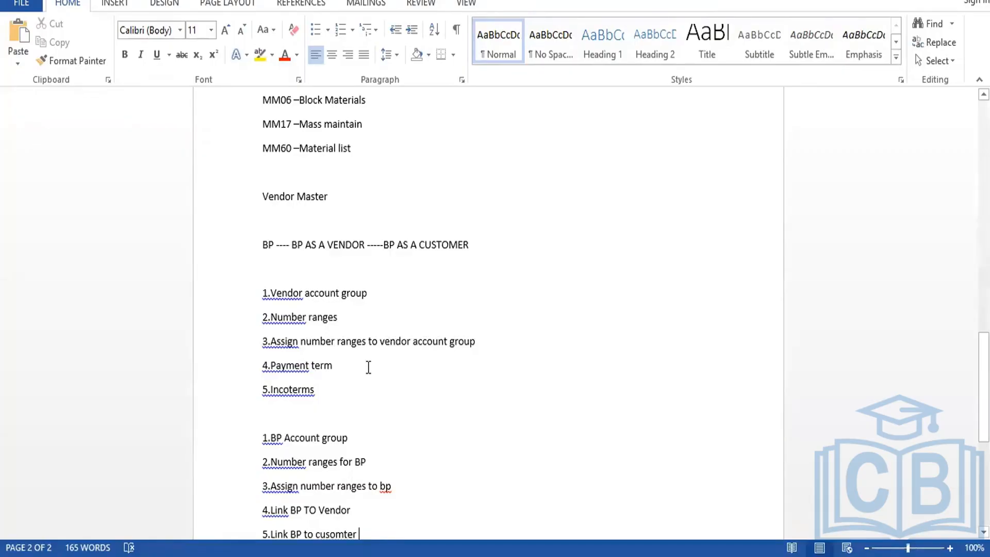
Step: Select the five vendor setting items for review, followed by the "1.BP Account group" line
{"action": "left_click_drag", "start_coordinate": [327, 389], "coordinate": [262, 294]}
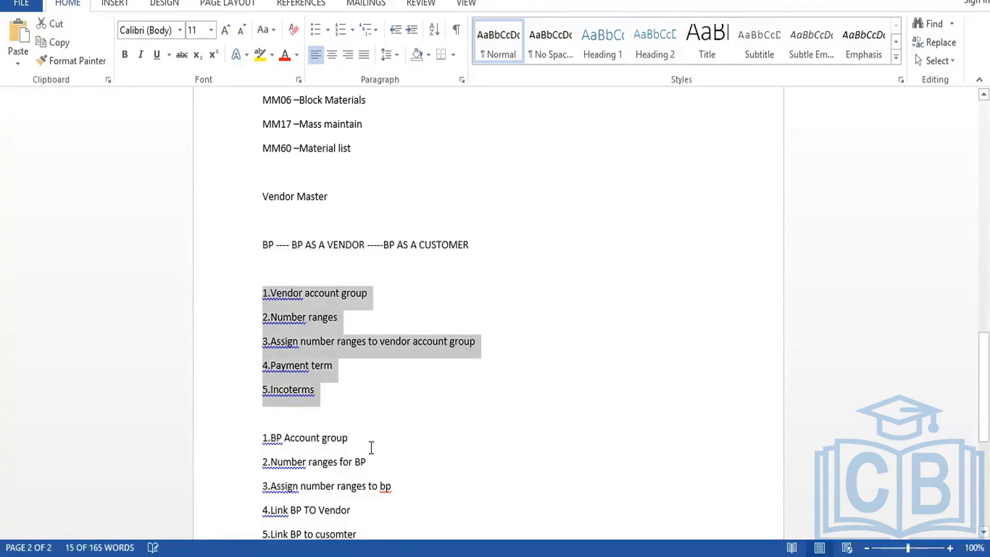
{"action": "left_click_drag", "start_coordinate": [353, 438], "coordinate": [259, 441]}
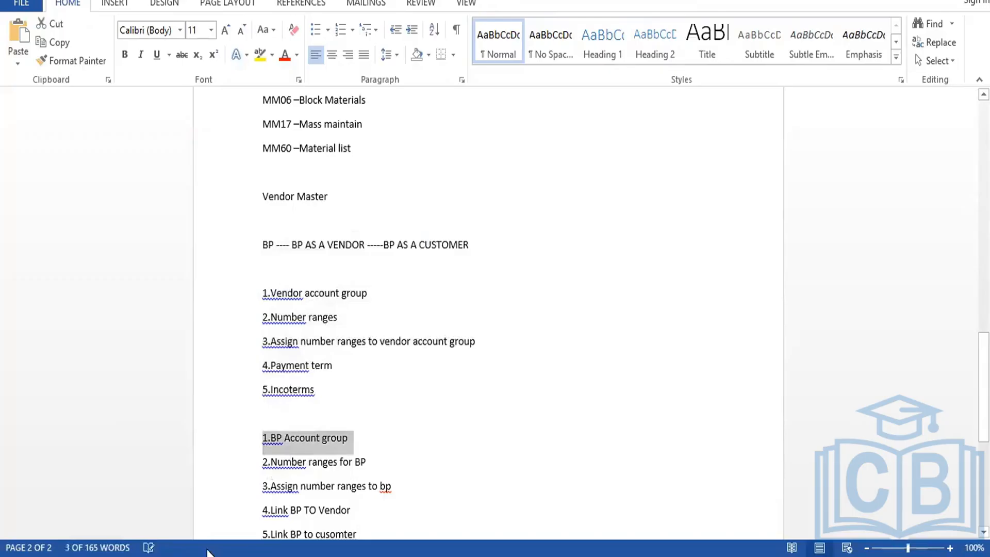
Step: Switch to the SAP Easy Access session, run transaction SPRO and display the SAP Reference IMG
{"action": "left_click", "coordinate": [212, 556]}
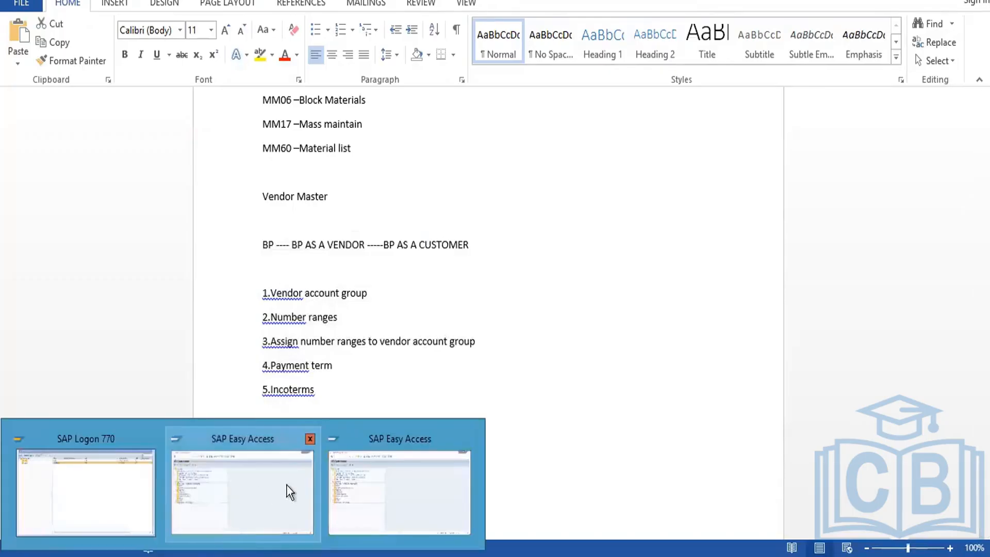
{"action": "left_click", "coordinate": [262, 498]}
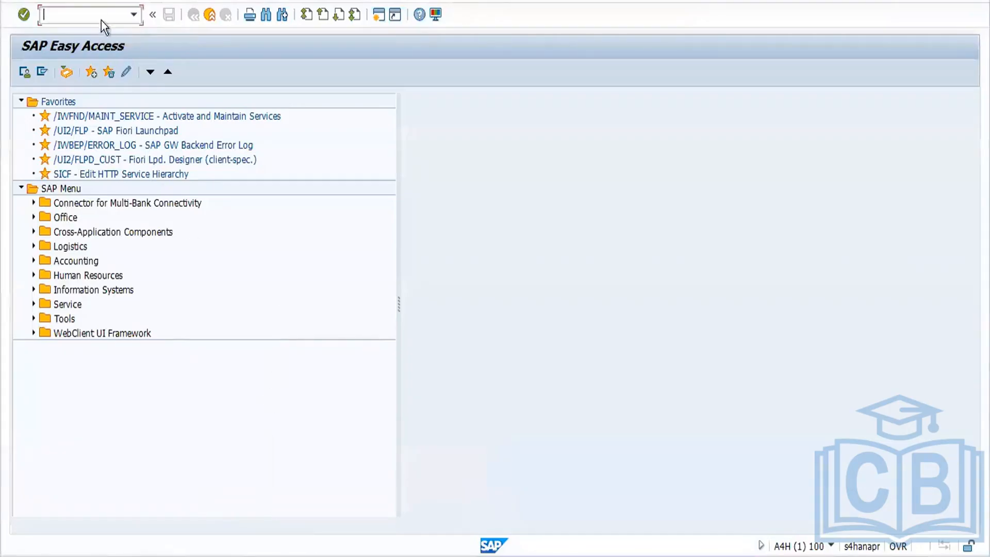
{"action": "type", "text": "spro"}
{"action": "key", "text": "Return"}
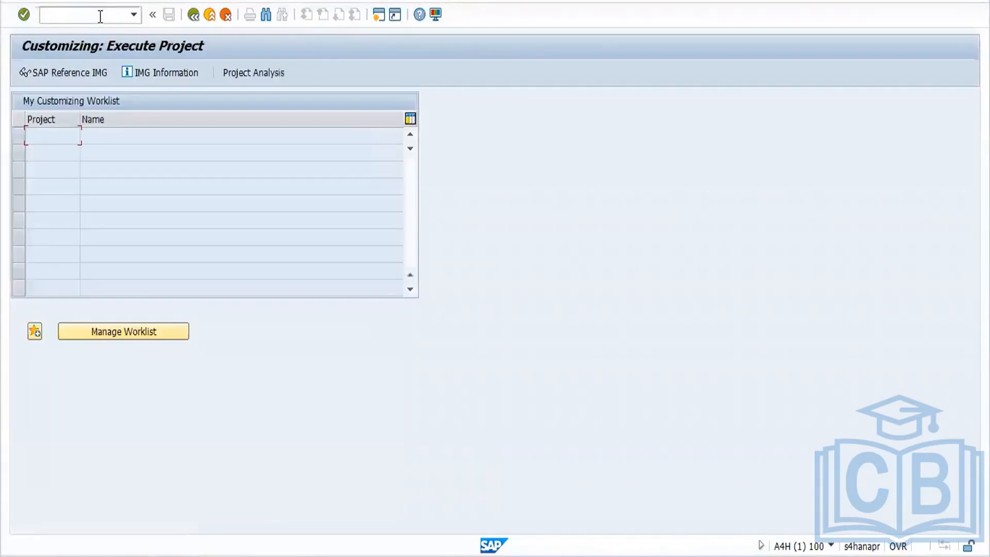
{"action": "left_click", "coordinate": [78, 76]}
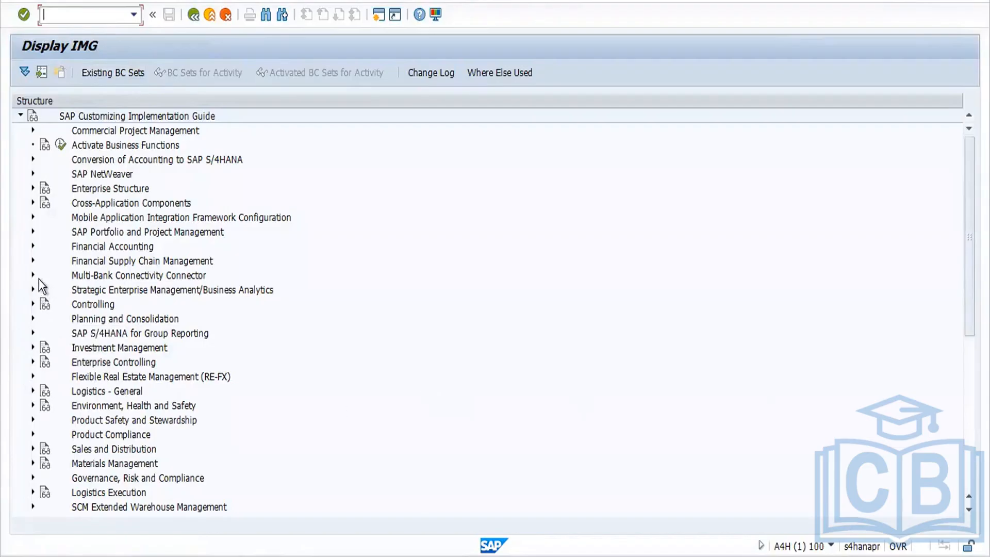
Step: In the IMG, expand Financial Accounting > Accounts Receivable and Accounts Payable > Vendor Accounts > Master Data > Preparations for Creating Vendor Master Data
{"action": "left_click", "coordinate": [32, 247]}
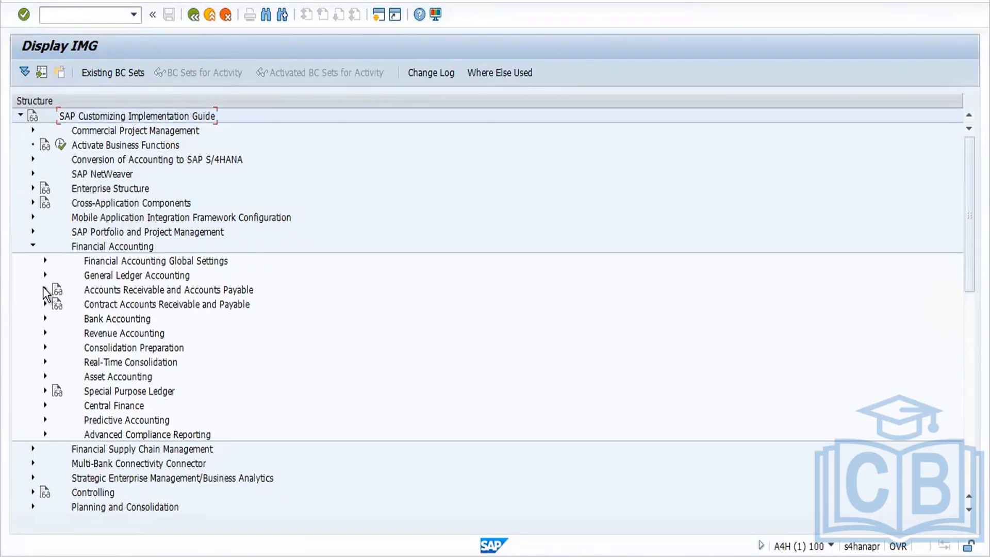
{"action": "left_click", "coordinate": [44, 289]}
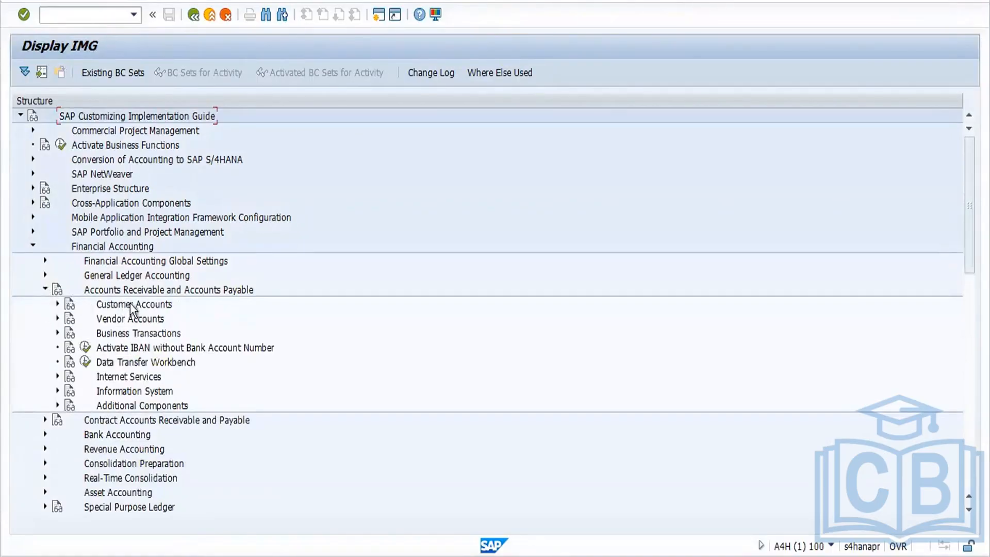
{"action": "left_click", "coordinate": [57, 319]}
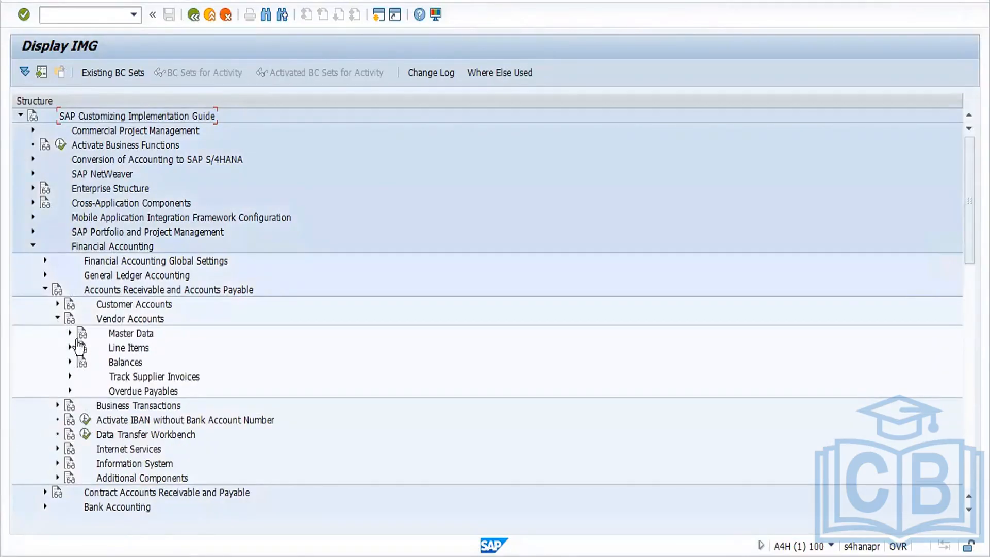
{"action": "left_click", "coordinate": [70, 333]}
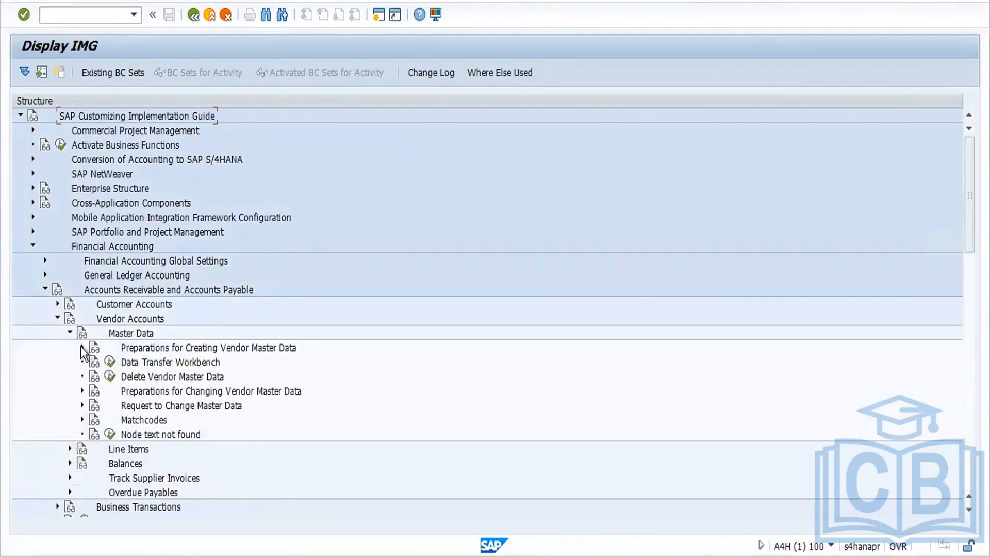
{"action": "left_click", "coordinate": [81, 347]}
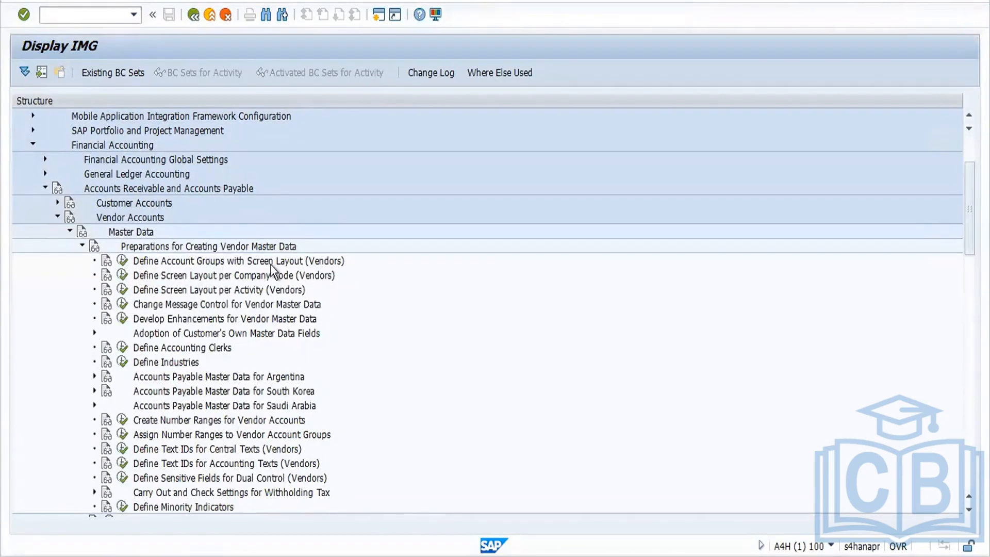
Step: Open Define Account Groups with Screen Layout (Vendors) and position the vendor account group list at KRED
{"action": "left_click", "coordinate": [123, 264]}
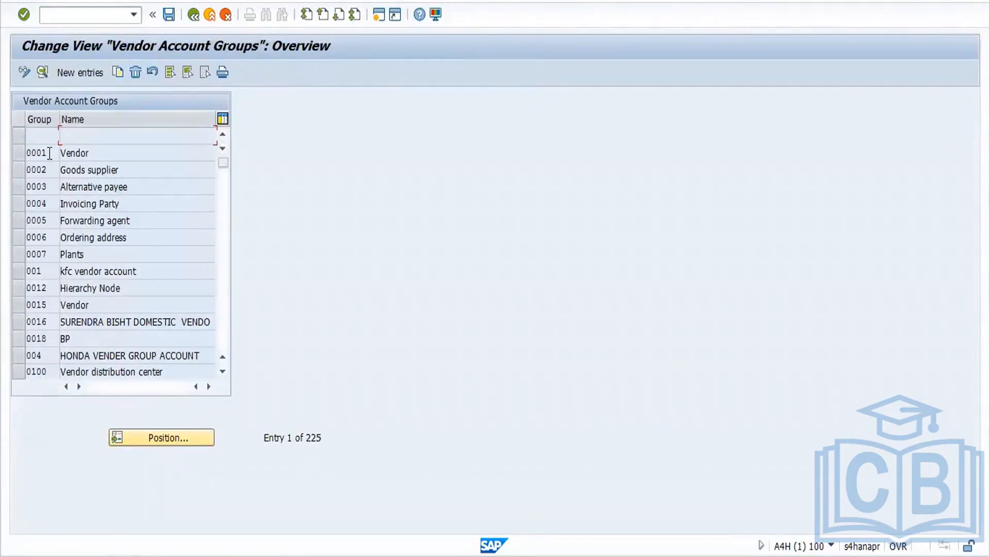
{"action": "left_click_drag", "start_coordinate": [49, 153], "coordinate": [10, 151]}
{"action": "left_click", "coordinate": [160, 437]}
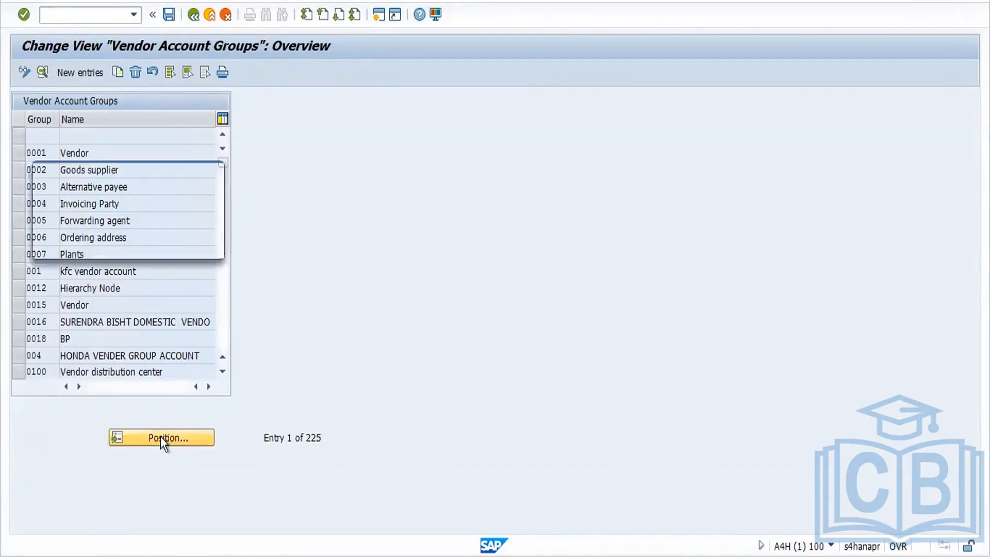
{"action": "type", "text": "kred"}
{"action": "key", "text": "Return"}
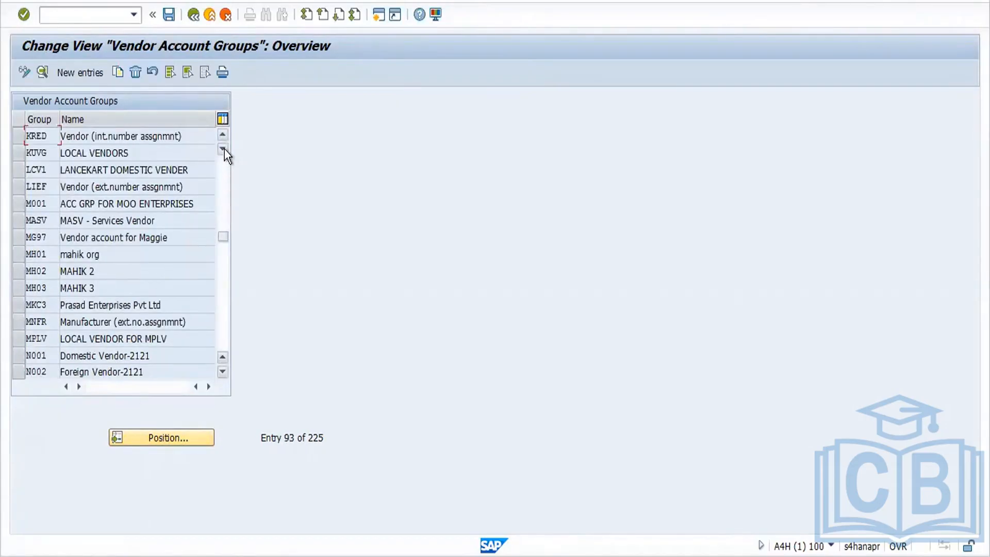
Step: Copy account group KRED to a new vendor account group FOR1
{"action": "left_click", "coordinate": [21, 138]}
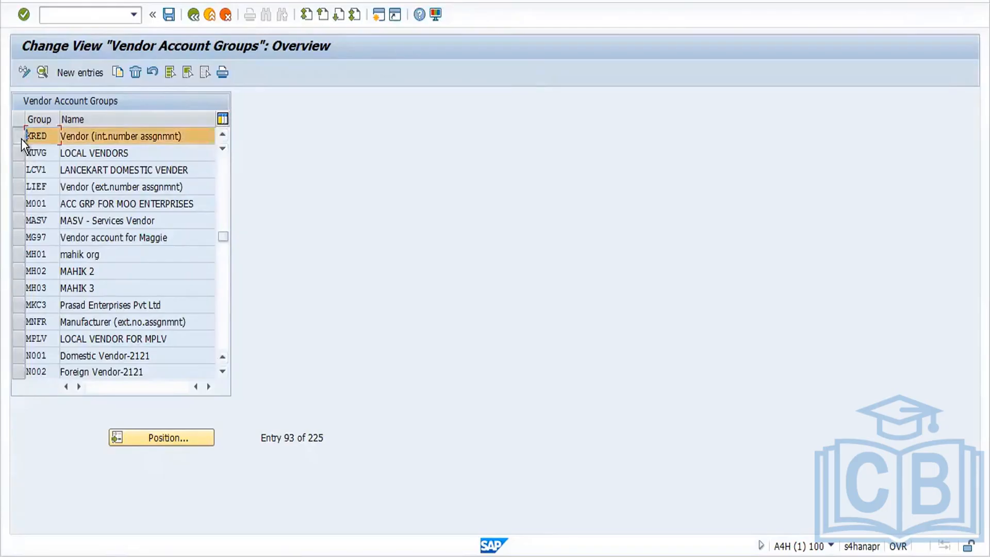
{"action": "left_click", "coordinate": [119, 73]}
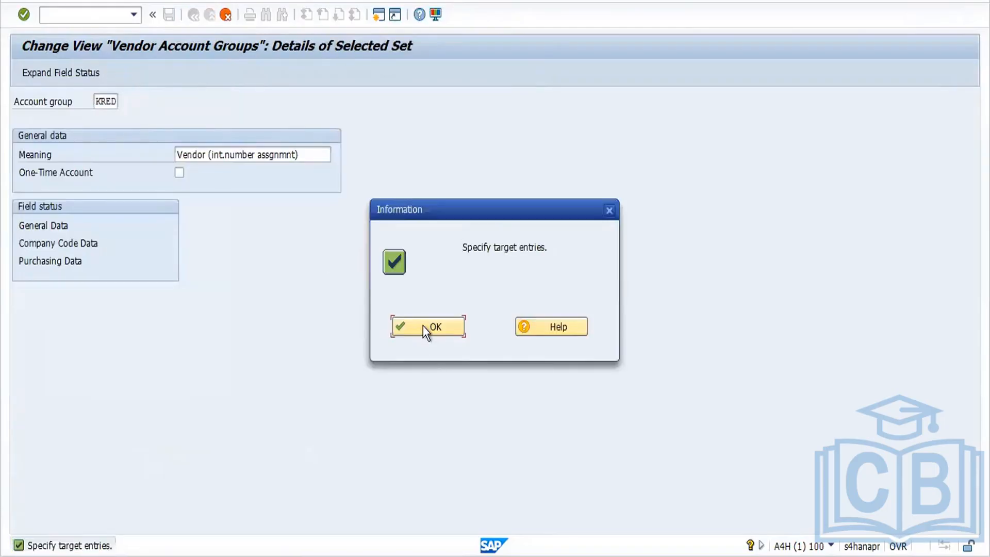
{"action": "left_click", "coordinate": [424, 328]}
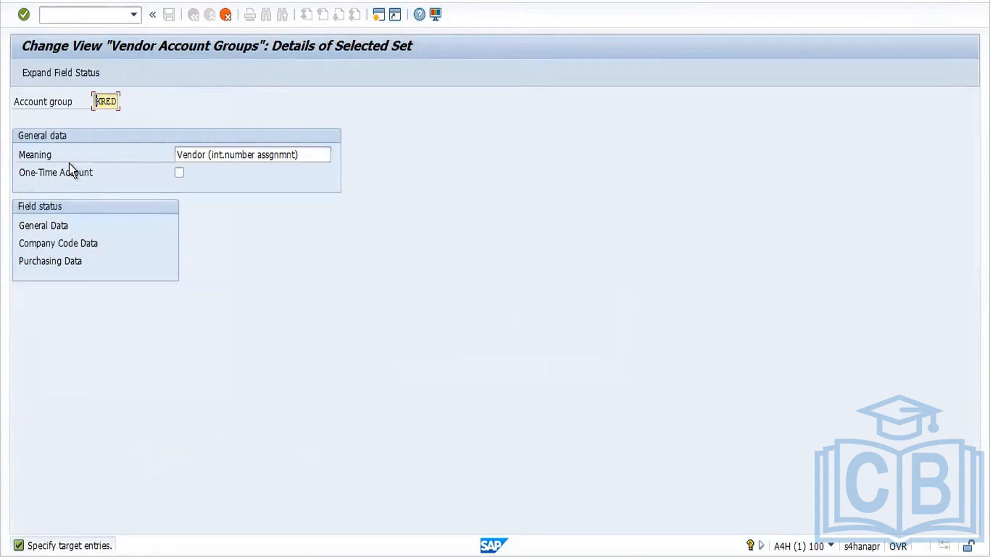
{"action": "type", "text": "for1"}
{"action": "key", "text": "Return"}
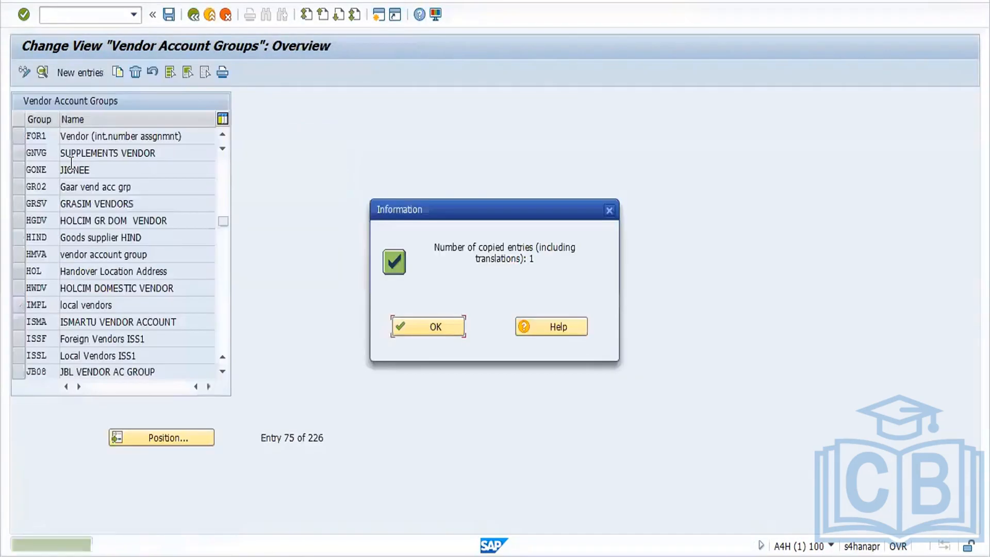
{"action": "key", "text": "Return"}
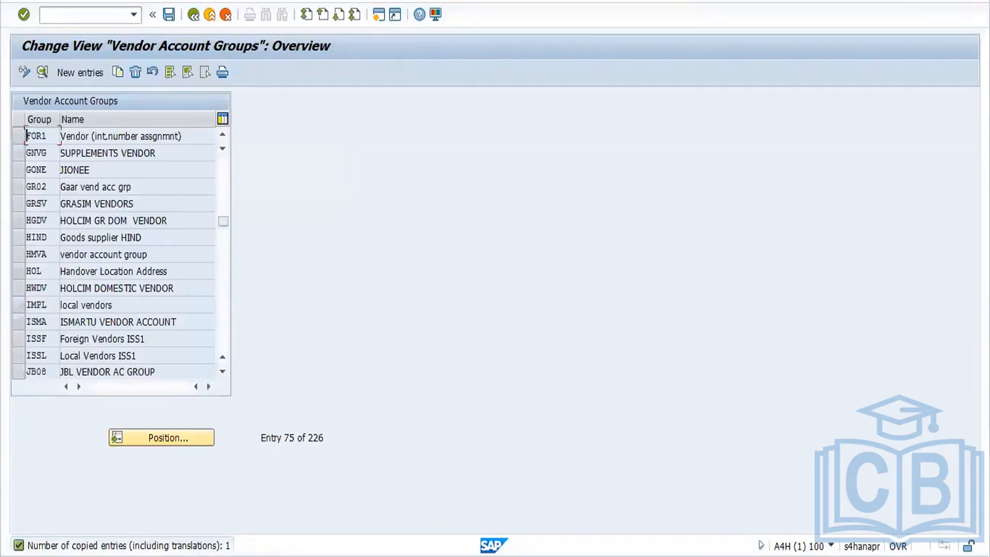
Step: Save the new vendor account group under the proposed customizing request
{"action": "left_click", "coordinate": [168, 17]}
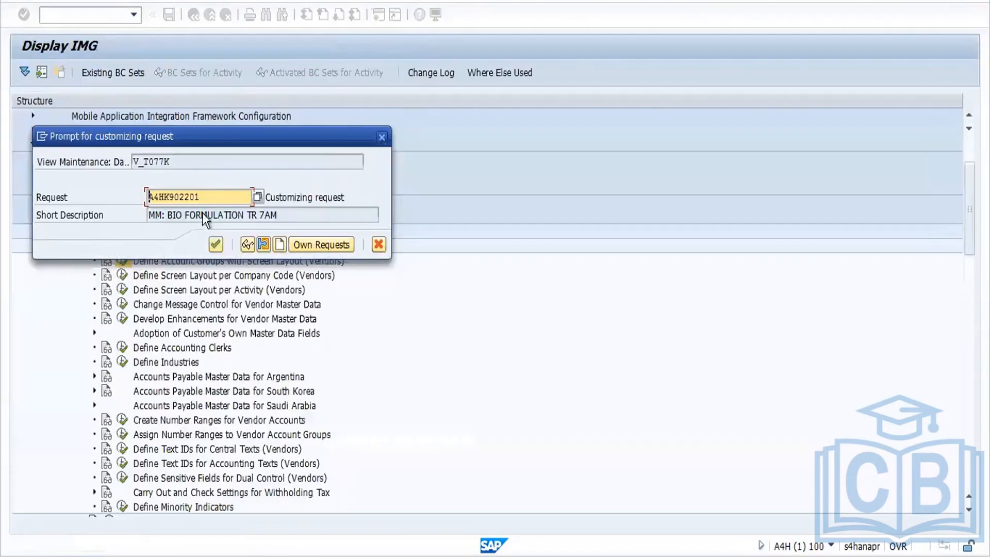
{"action": "left_click", "coordinate": [216, 246]}
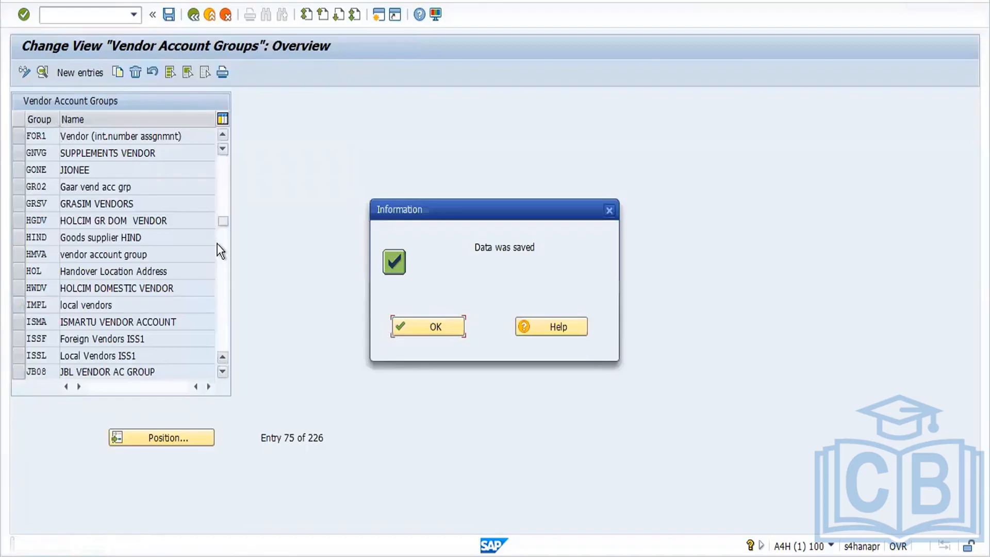
{"action": "left_click", "coordinate": [423, 326]}
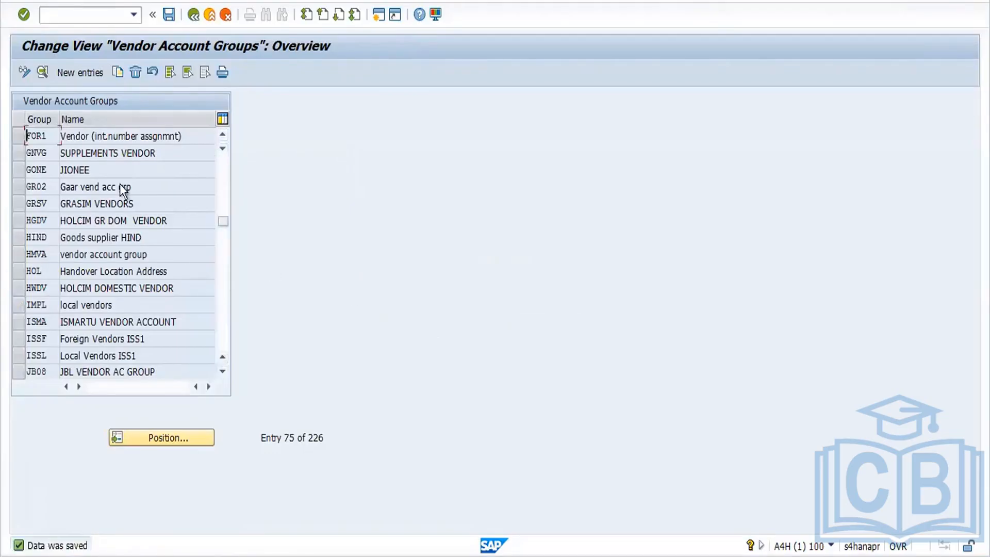
Step: In the details of account group FOR1, review the Address field status under General Data and return to the details
{"action": "left_click", "coordinate": [18, 137]}
{"action": "left_click", "coordinate": [42, 72]}
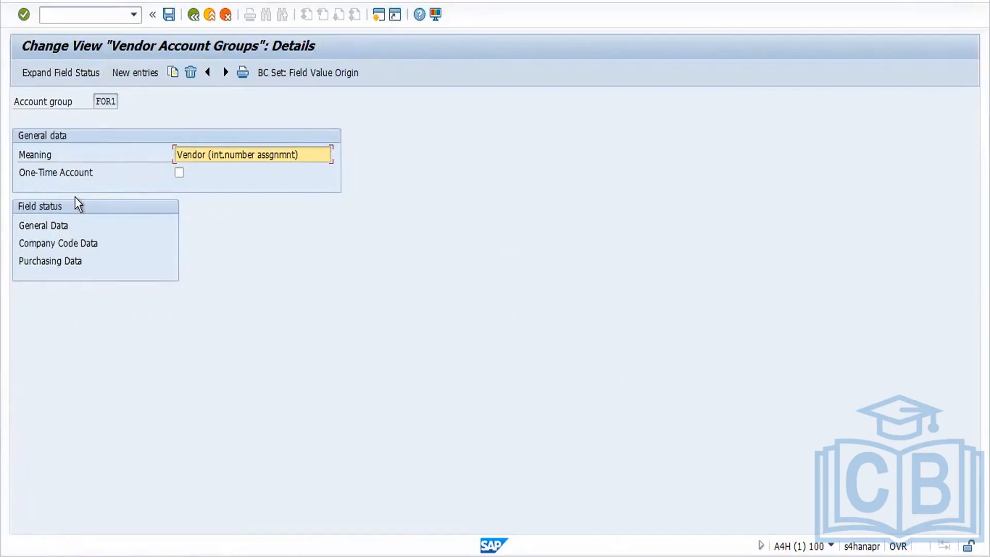
{"action": "double_click", "coordinate": [48, 225]}
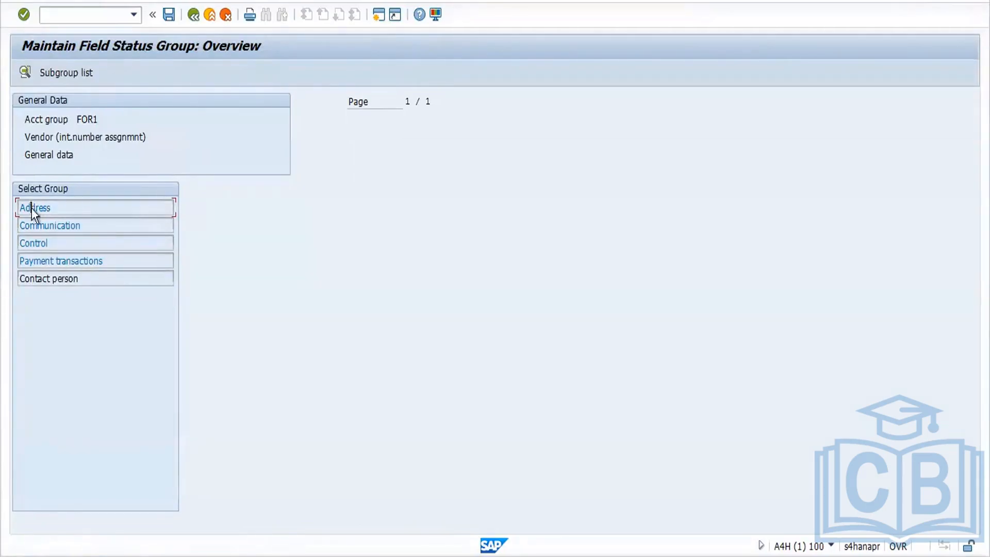
{"action": "double_click", "coordinate": [32, 209]}
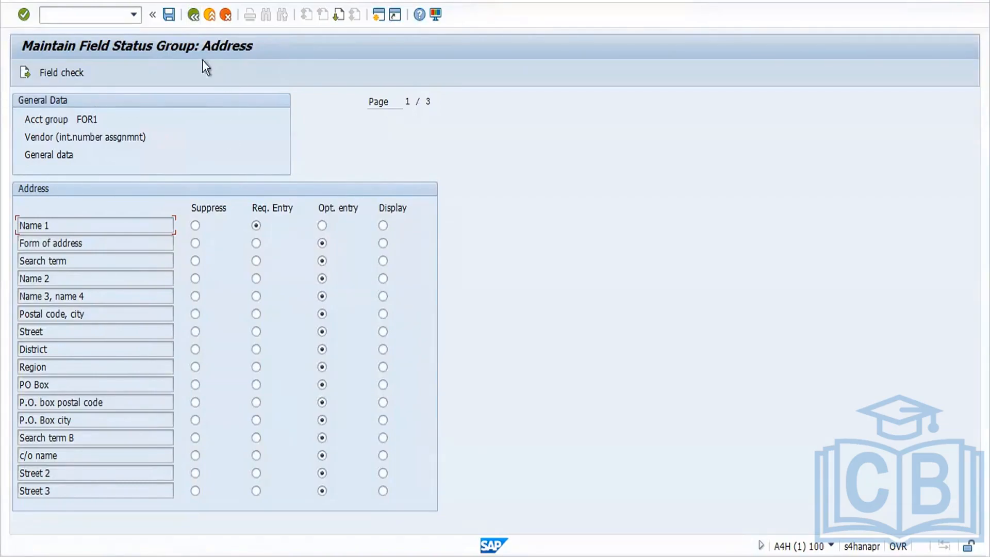
{"action": "left_click", "coordinate": [193, 16]}
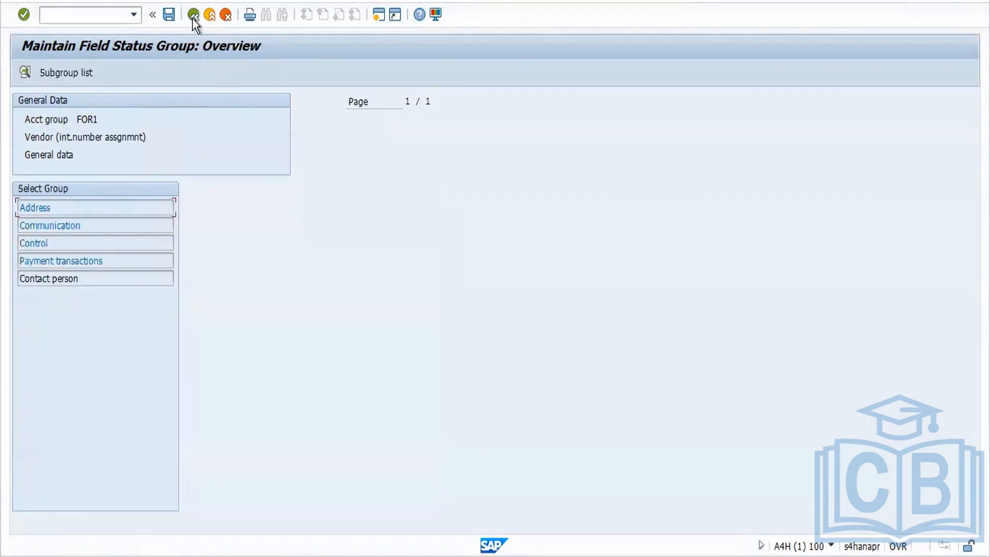
{"action": "left_click", "coordinate": [193, 16]}
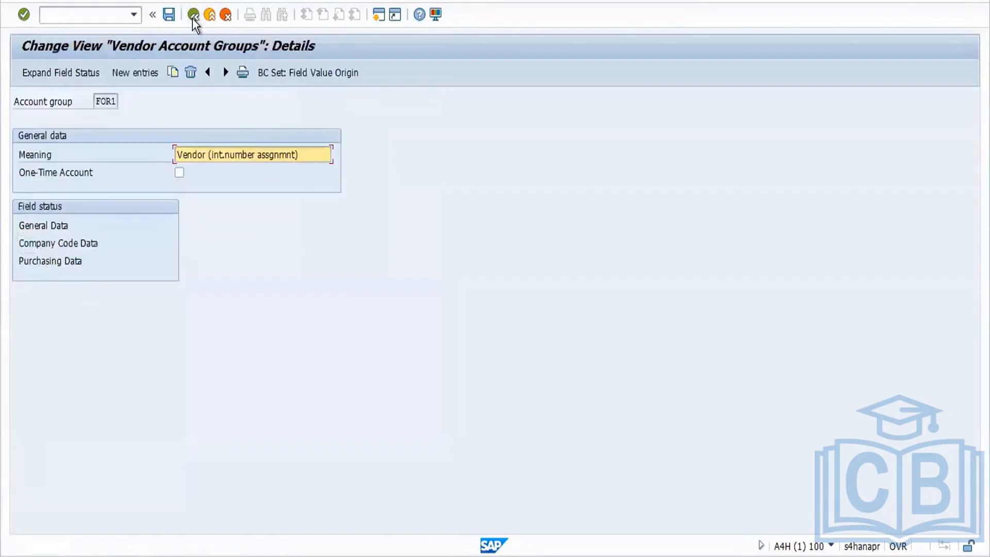
Step: Review the Account management field status under FOR1's Company Code Data and return to the account group overview
{"action": "double_click", "coordinate": [82, 244]}
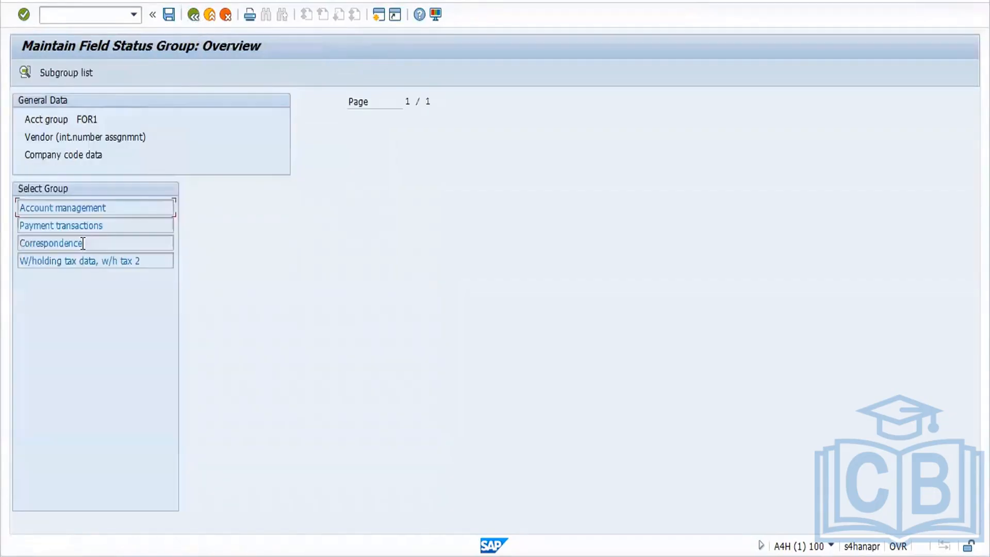
{"action": "double_click", "coordinate": [81, 207]}
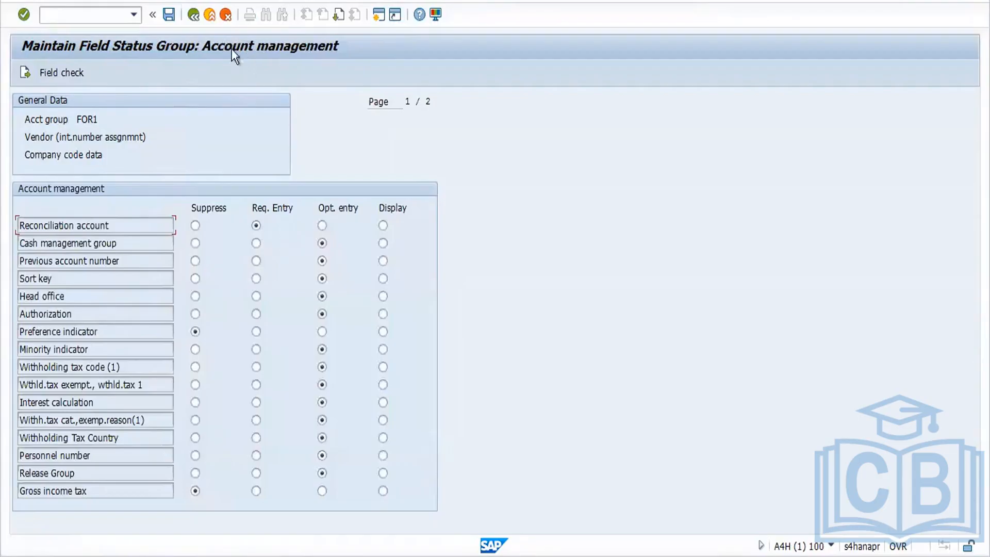
{"action": "left_click", "coordinate": [197, 16]}
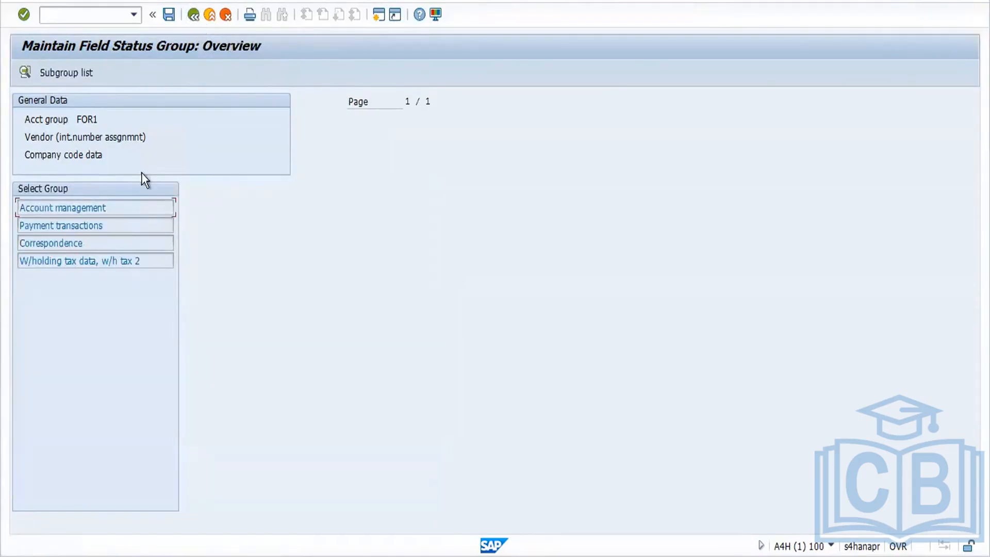
{"action": "left_click", "coordinate": [194, 16]}
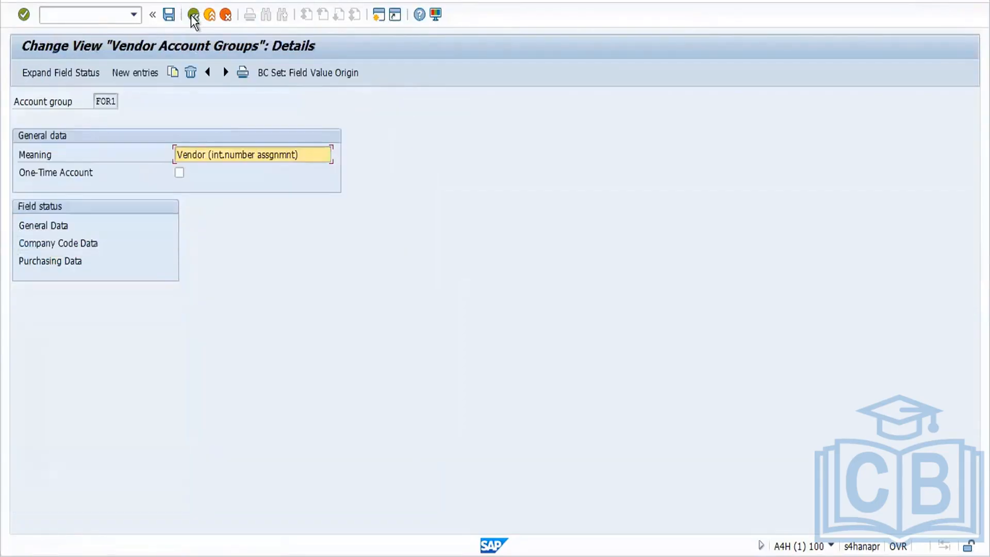
{"action": "left_click", "coordinate": [193, 15]}
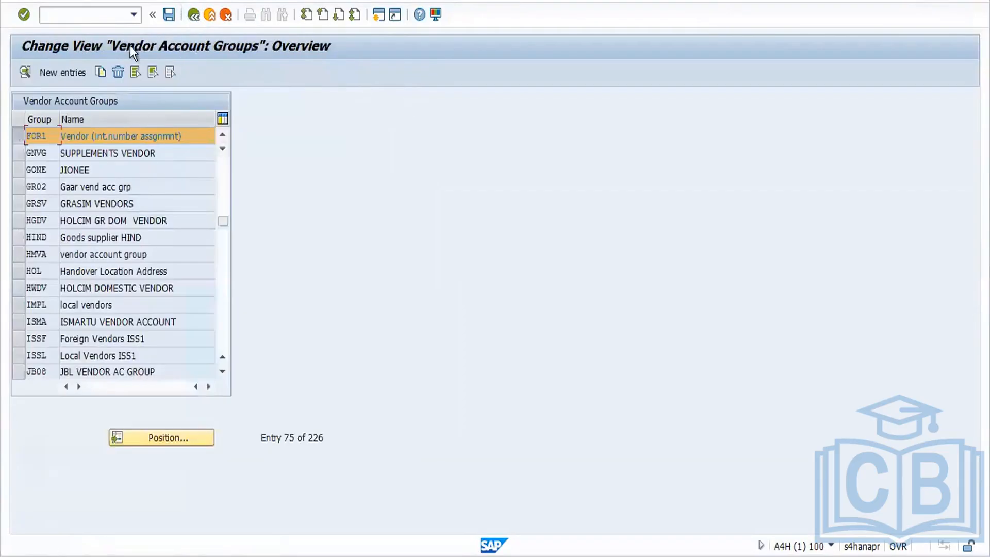
Step: Save the vendor account groups again and return to the IMG structure
{"action": "left_click", "coordinate": [168, 20]}
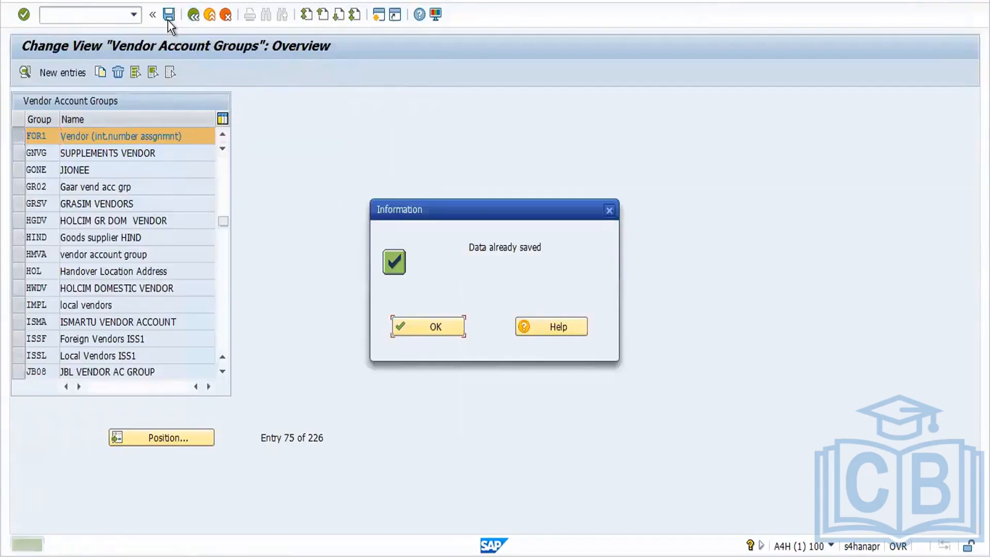
{"action": "left_click", "coordinate": [429, 320]}
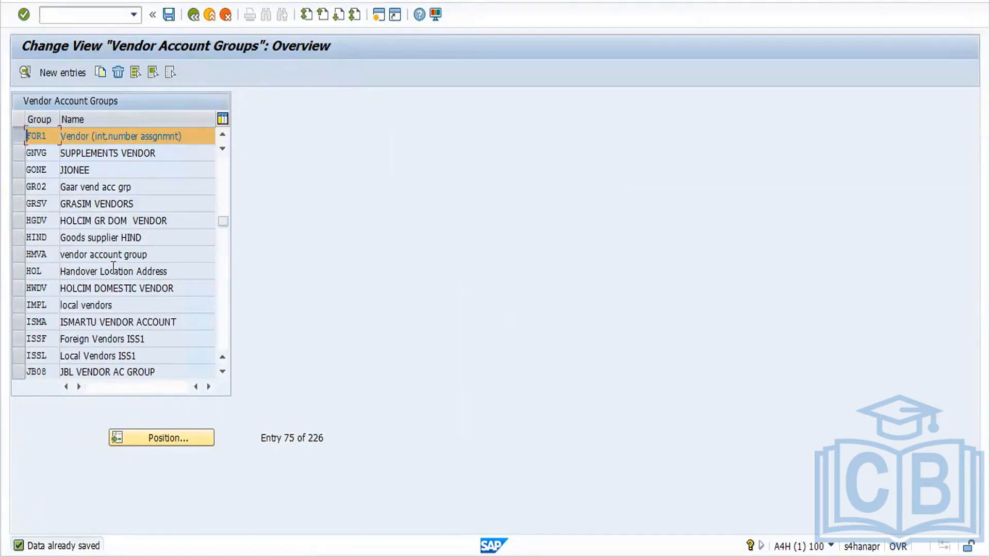
{"action": "left_click", "coordinate": [193, 14]}
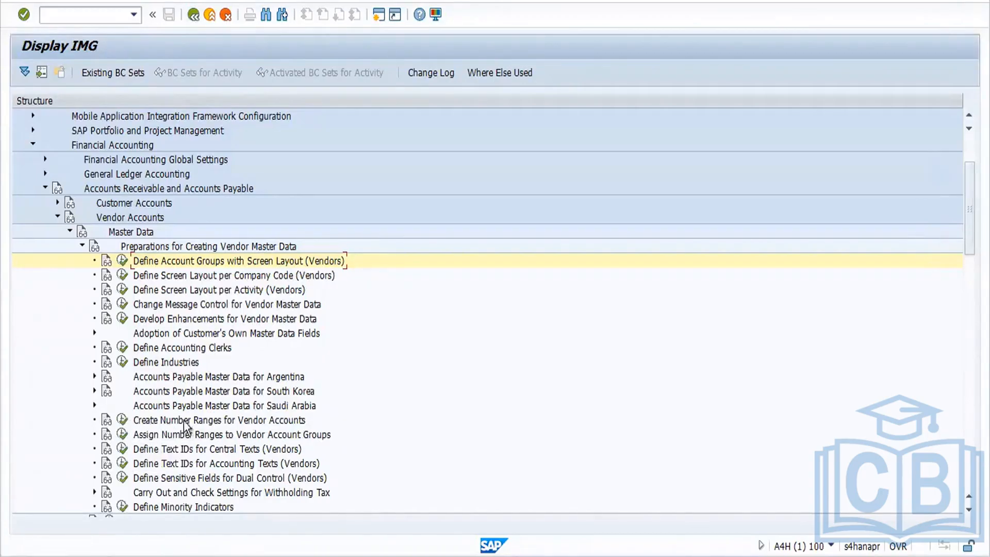
Step: Open Create Number Ranges for Vendor Accounts in interval change mode and look up the free intervals
{"action": "left_click", "coordinate": [121, 420]}
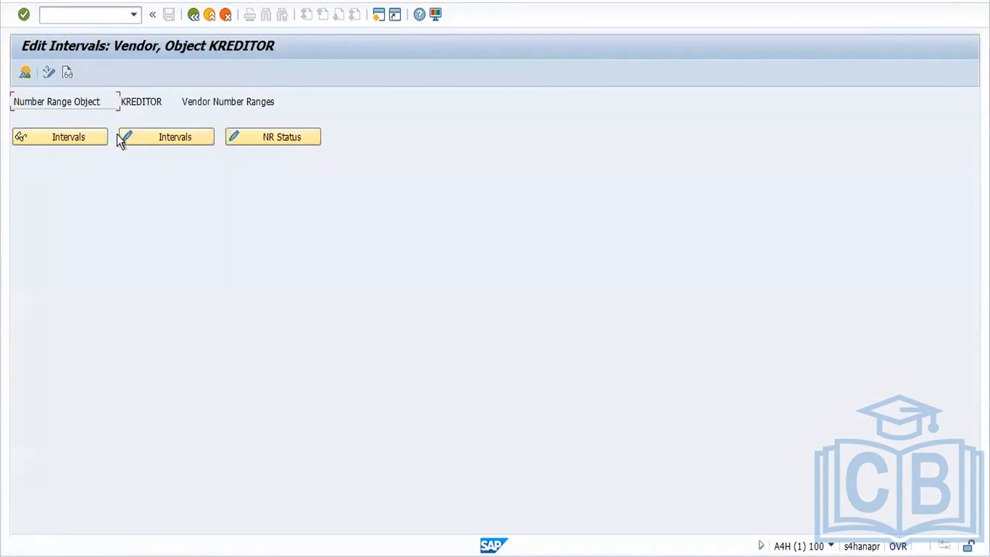
{"action": "left_click", "coordinate": [140, 137]}
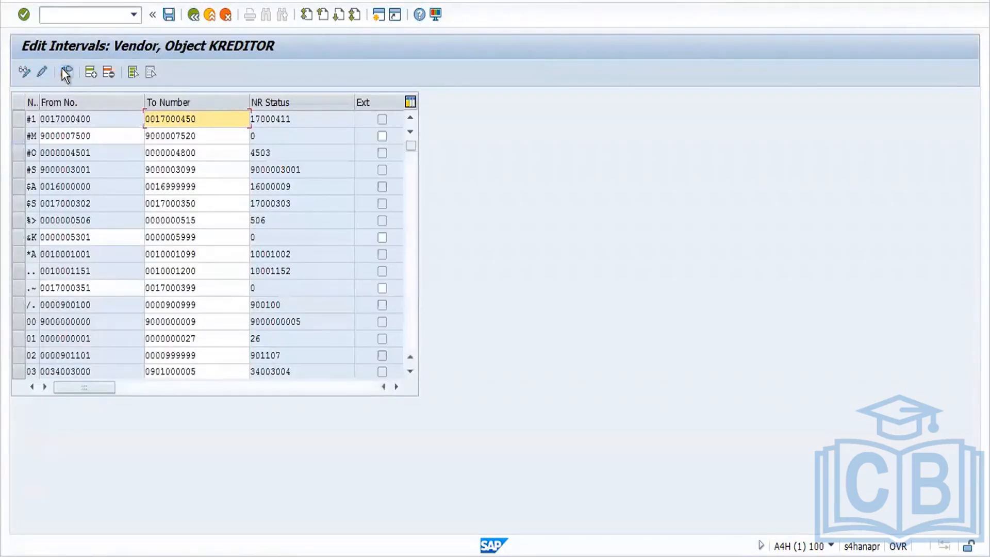
{"action": "left_click", "coordinate": [64, 72]}
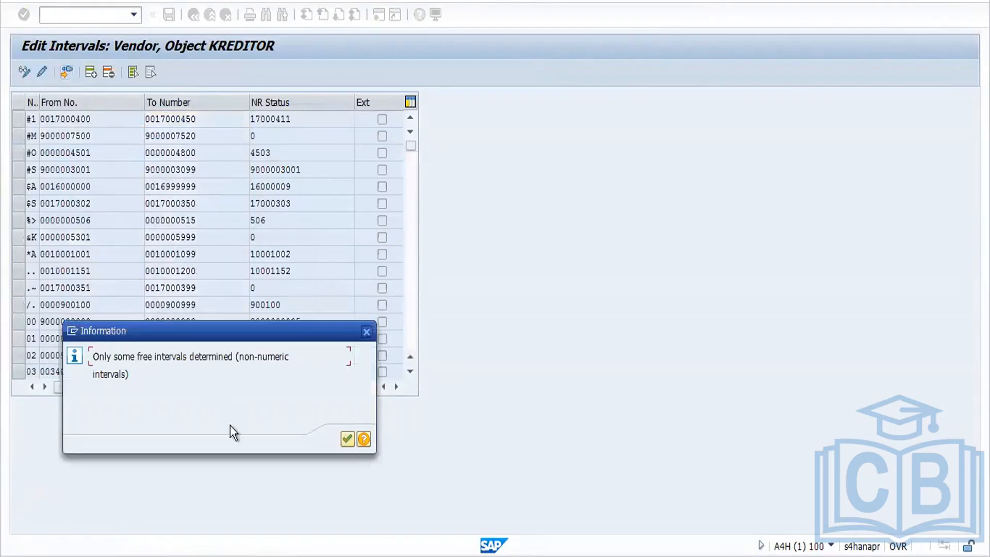
{"action": "left_click", "coordinate": [348, 439]}
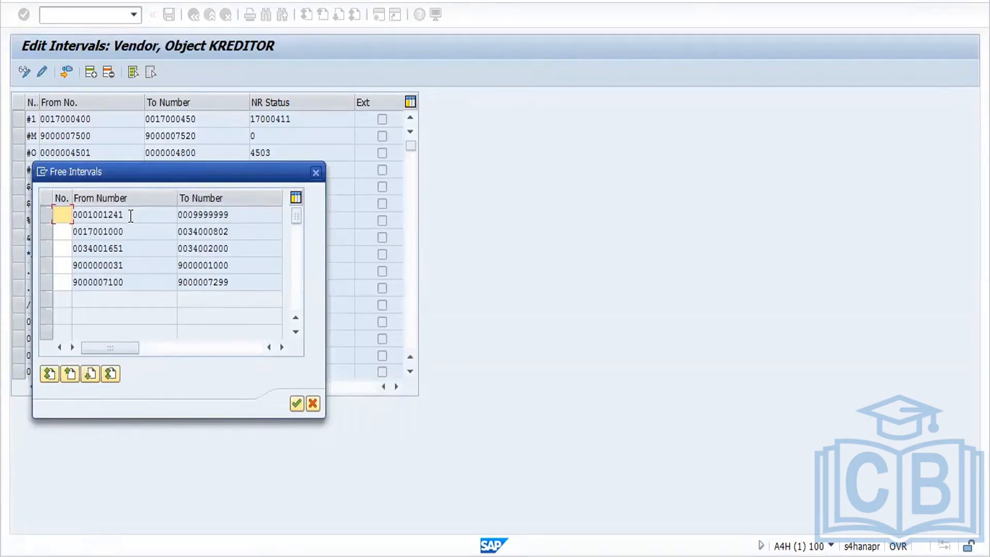
{"action": "left_click_drag", "start_coordinate": [130, 215], "coordinate": [89, 220]}
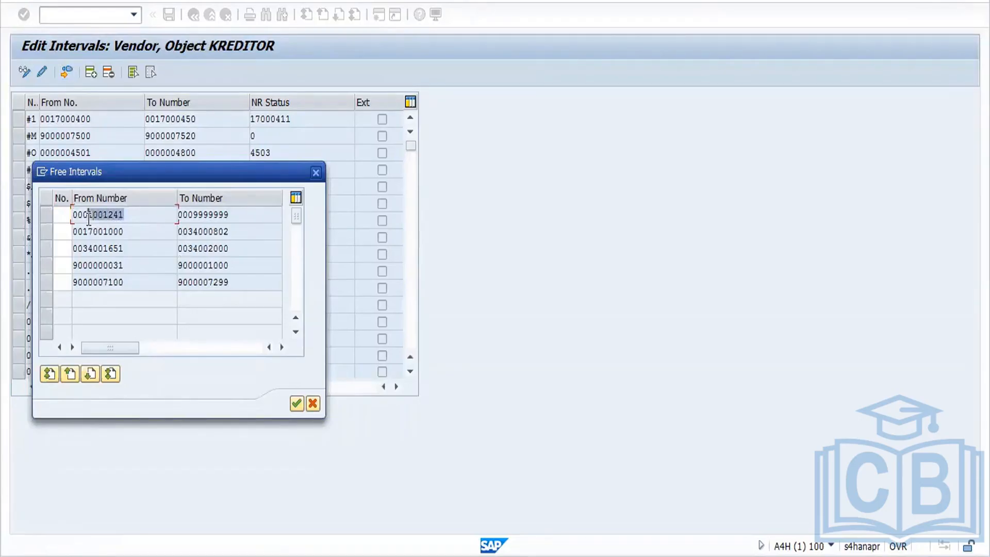
{"action": "left_click", "coordinate": [89, 217]}
{"action": "left_click", "coordinate": [296, 404]}
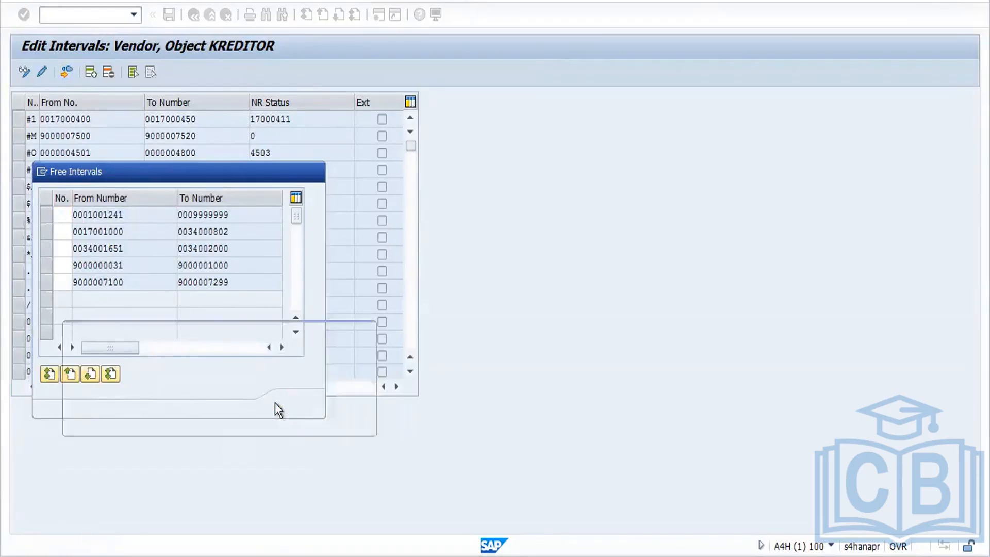
{"action": "left_click", "coordinate": [349, 420]}
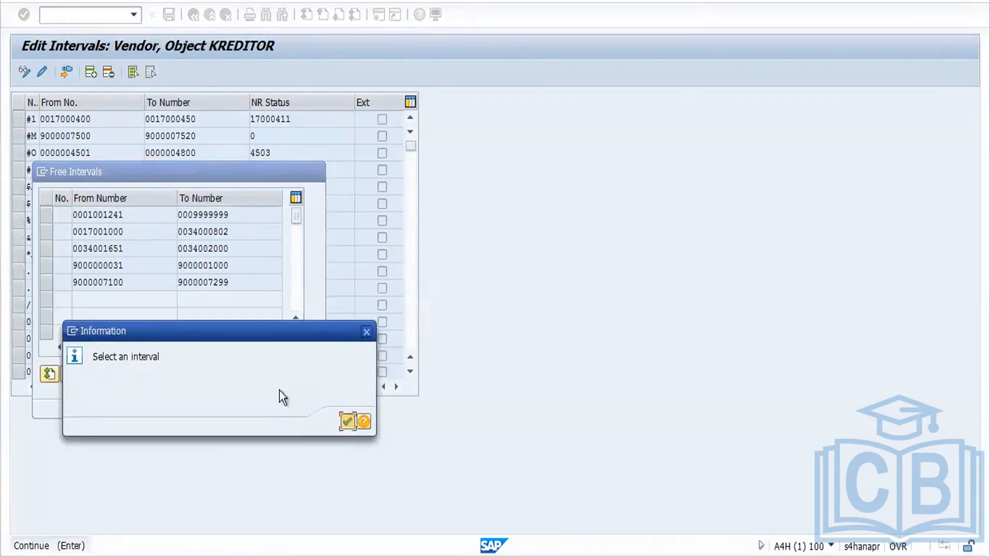
{"action": "left_click", "coordinate": [313, 403]}
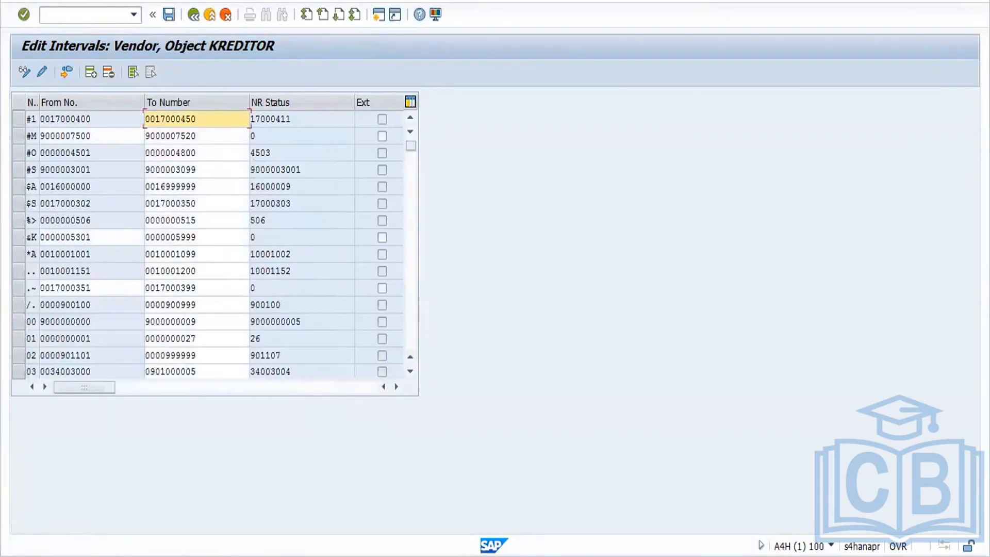
Step: Insert a vendor number range interval with the number 1& and From No. 1002000
{"action": "left_click", "coordinate": [90, 70]}
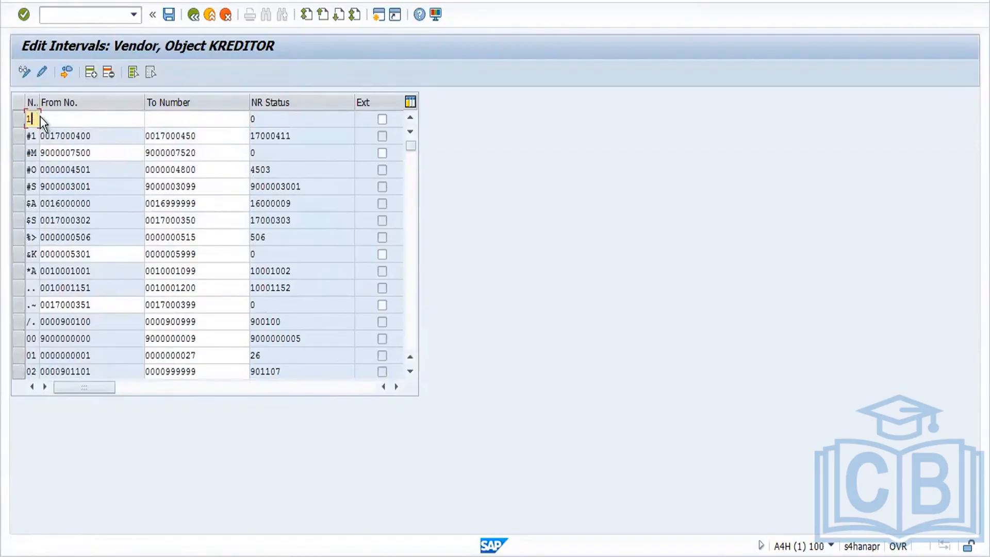
{"action": "type", "text": "1&"}
{"action": "key", "text": "Tab"}
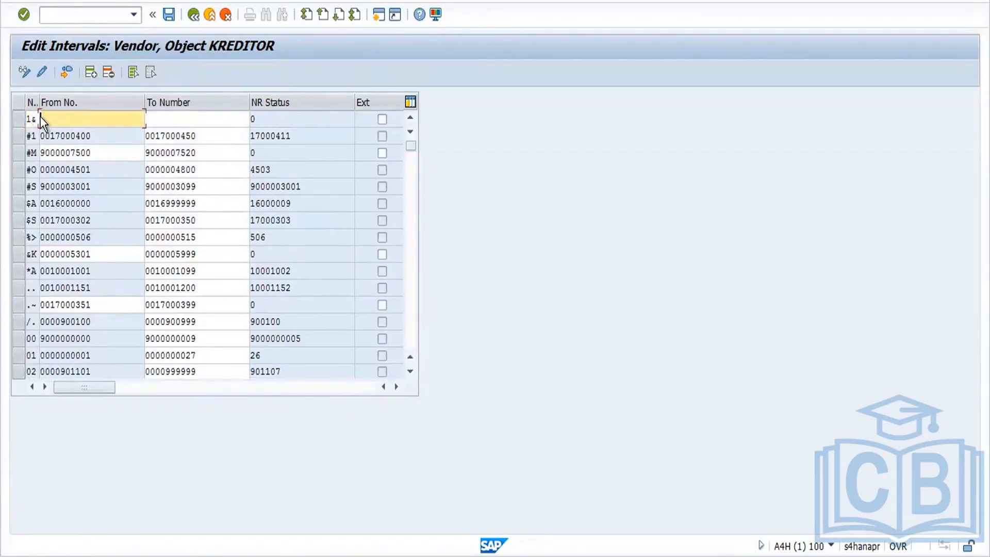
{"action": "type", "text": "1001241"}
{"action": "key", "text": "BackSpace"}
{"action": "key", "text": "BackSpace"}
{"action": "key", "text": "BackSpace"}
{"action": "key", "text": "BackSpace"}
{"action": "type", "text": "2000"}
Step: Set the To Number of vendor interval 1& to 1002999
{"action": "left_click_drag", "start_coordinate": [91, 118], "coordinate": [20, 132]}
{"action": "key", "text": "ctrl+c"}
{"action": "left_click", "coordinate": [175, 118]}
{"action": "key", "text": "ctrl+v"}
{"action": "key", "text": "BackSpace"}
{"action": "key", "text": "BackSpace"}
{"action": "key", "text": "BackSpace"}
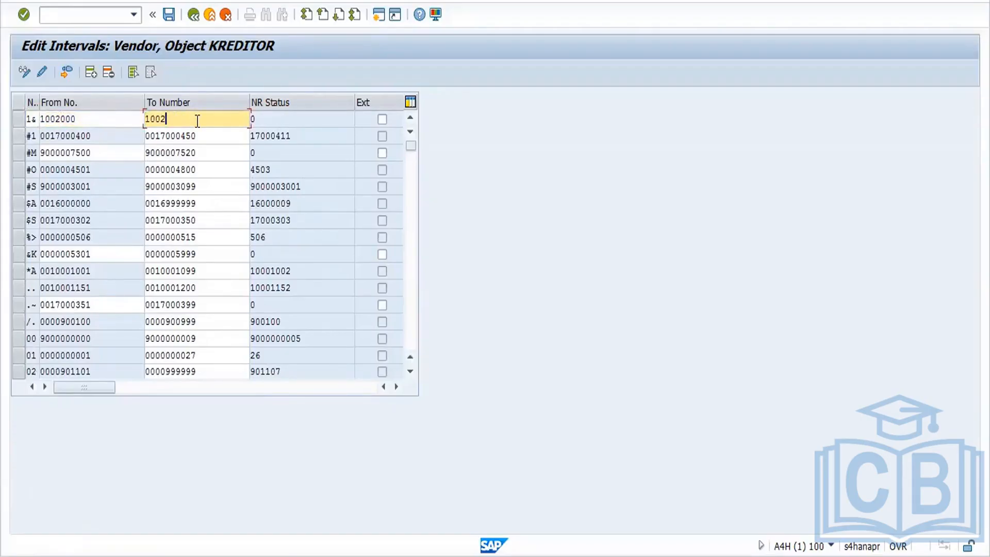
{"action": "type", "text": "999"}
{"action": "key", "text": "Return"}
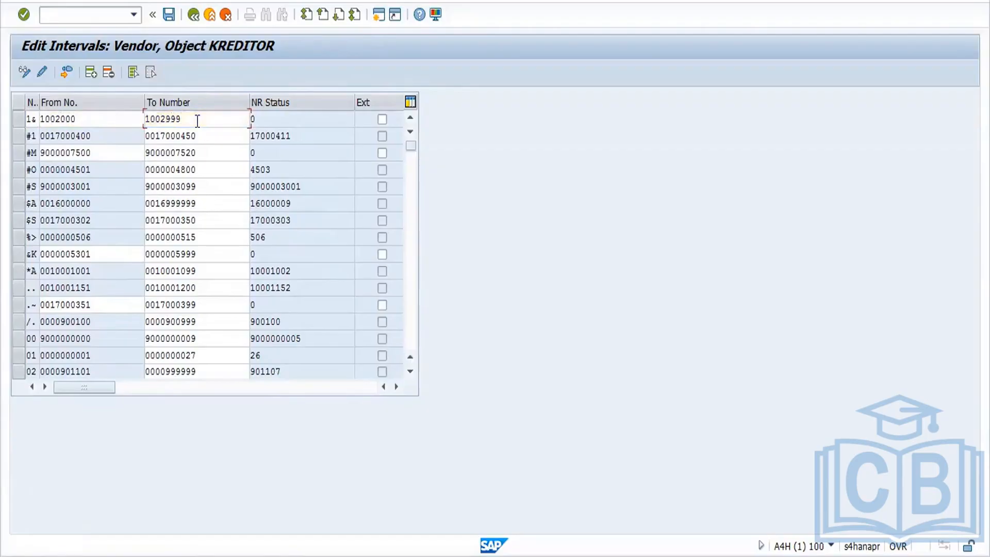
Step: Save the vendor number range intervals, acknowledge the transport notice and return to the IMG structure
{"action": "left_click", "coordinate": [172, 13]}
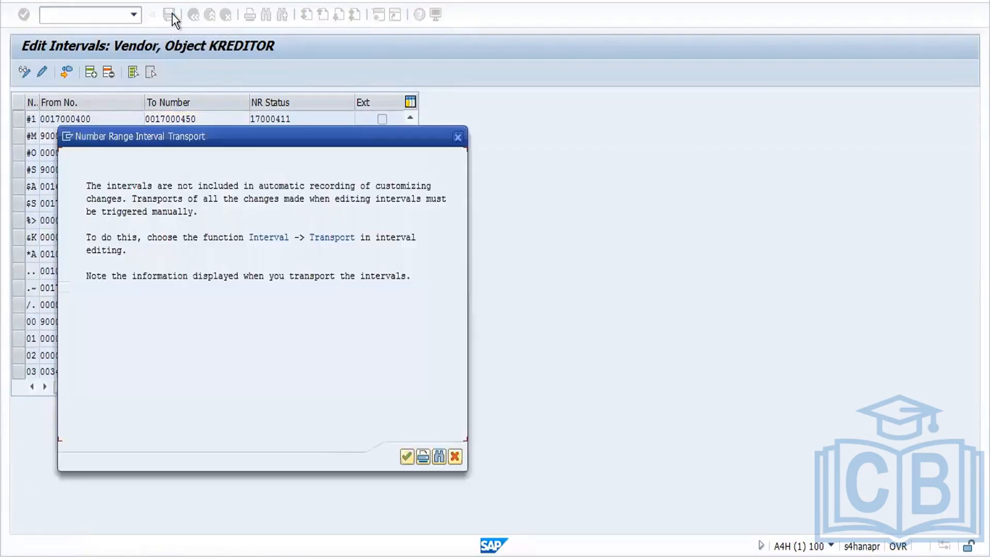
{"action": "left_click", "coordinate": [406, 456]}
{"action": "left_click", "coordinate": [428, 332]}
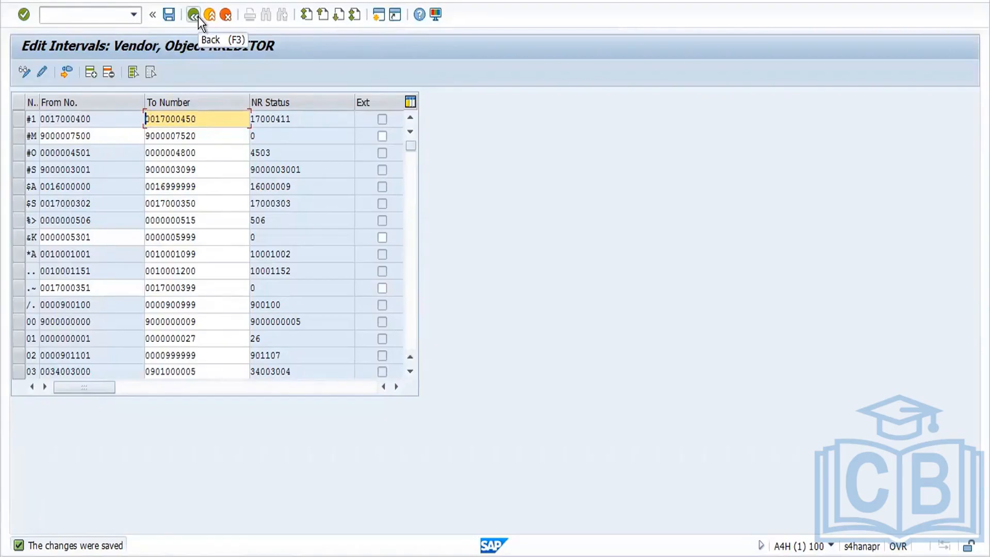
{"action": "left_click", "coordinate": [174, 14]}
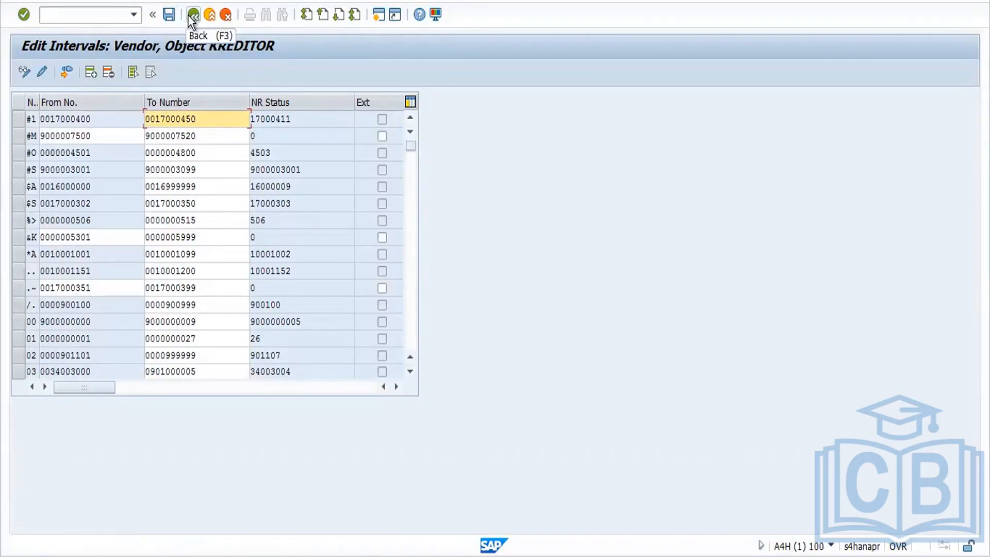
{"action": "left_click", "coordinate": [188, 17]}
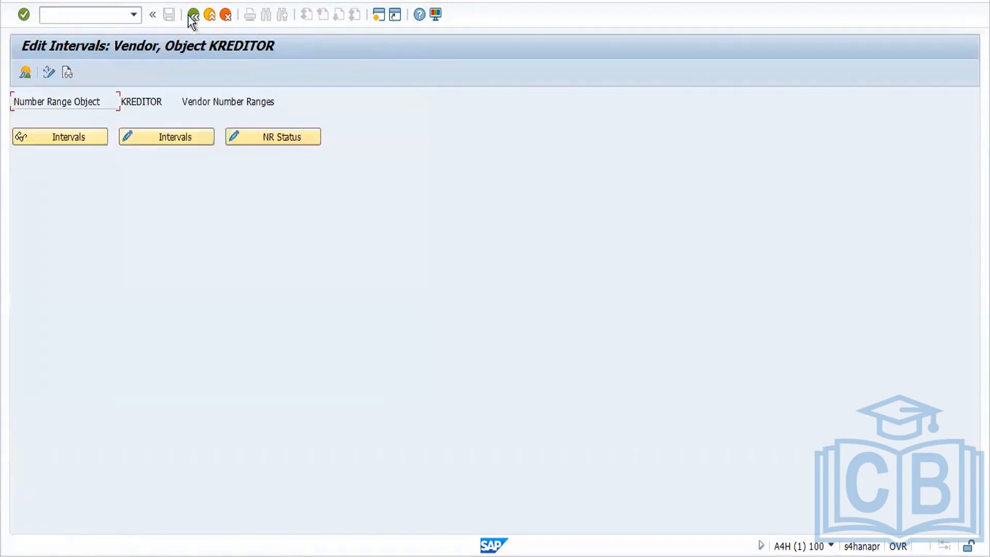
{"action": "left_click", "coordinate": [189, 16]}
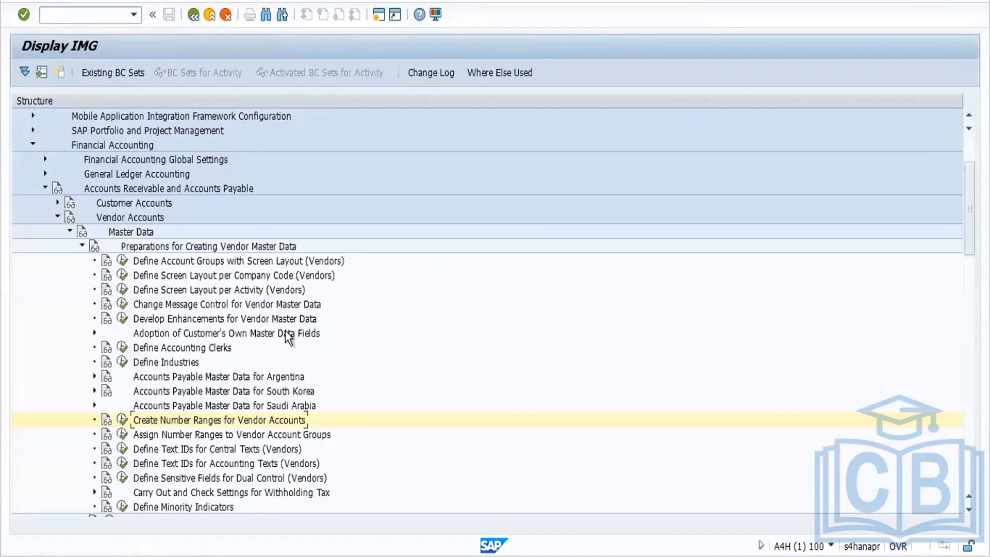
Step: Try to open Assign Number Ranges to Vendor Account Groups, copy the locking user's name and decline the display of locked data
{"action": "left_click", "coordinate": [121, 436]}
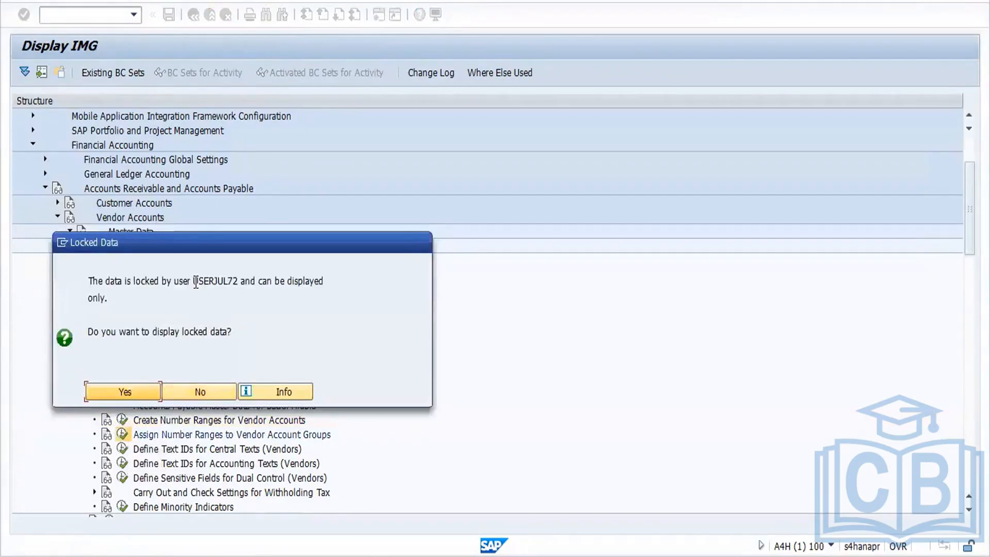
{"action": "left_click_drag", "start_coordinate": [194, 281], "coordinate": [240, 279]}
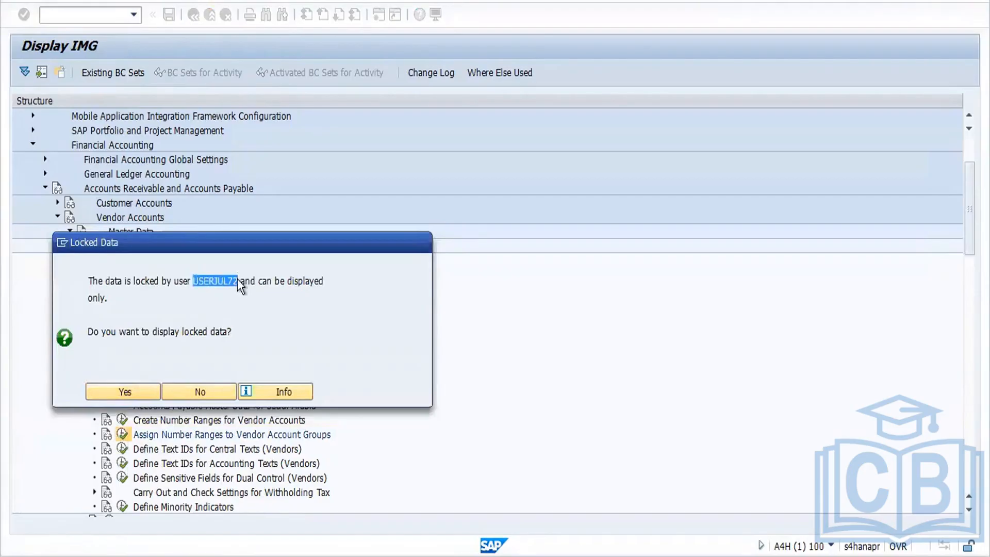
{"action": "left_click", "coordinate": [204, 388]}
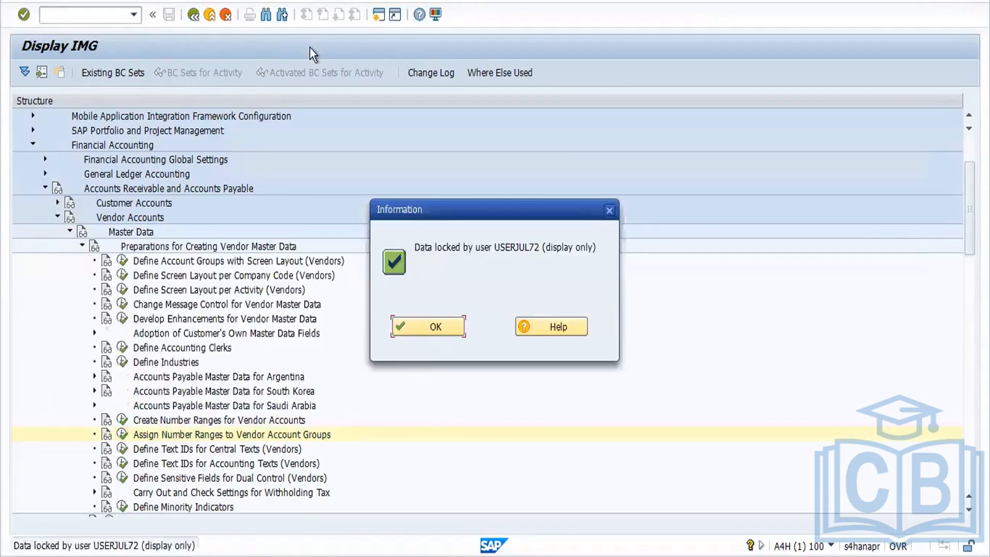
{"action": "left_click", "coordinate": [448, 327]}
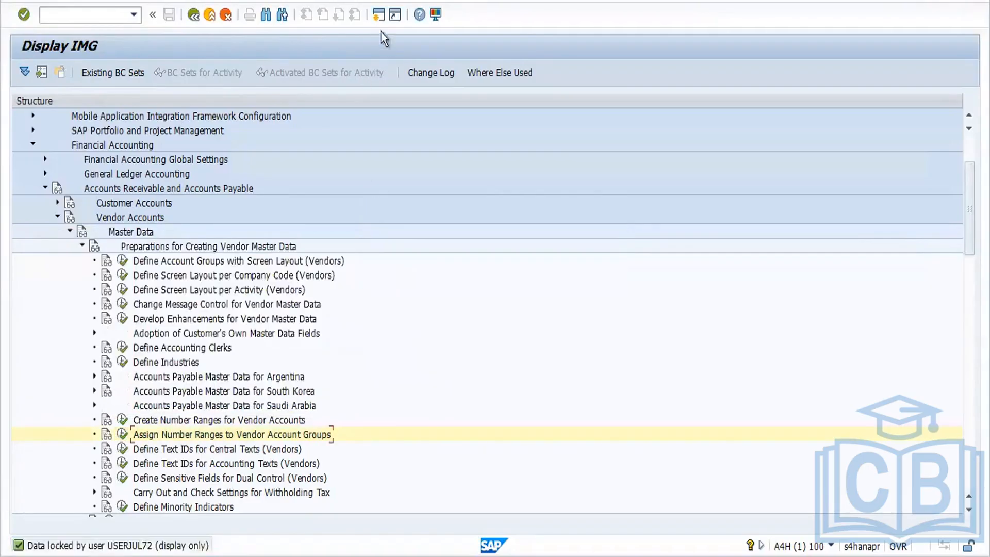
Step: Start transaction SM12 in a new session and list the lock entries of the locking user in client 100
{"action": "left_click", "coordinate": [383, 18]}
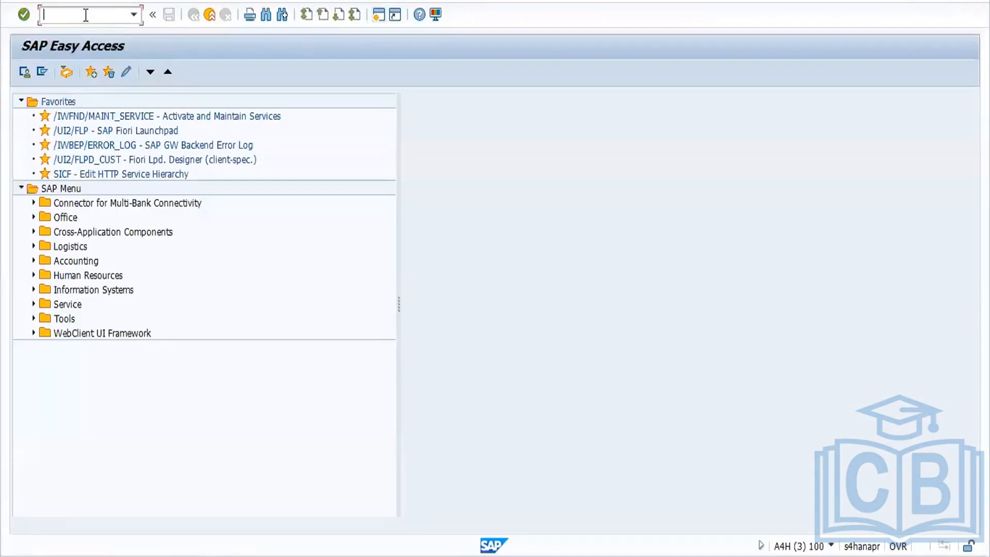
{"action": "type", "text": "sm12"}
{"action": "key", "text": "Return"}
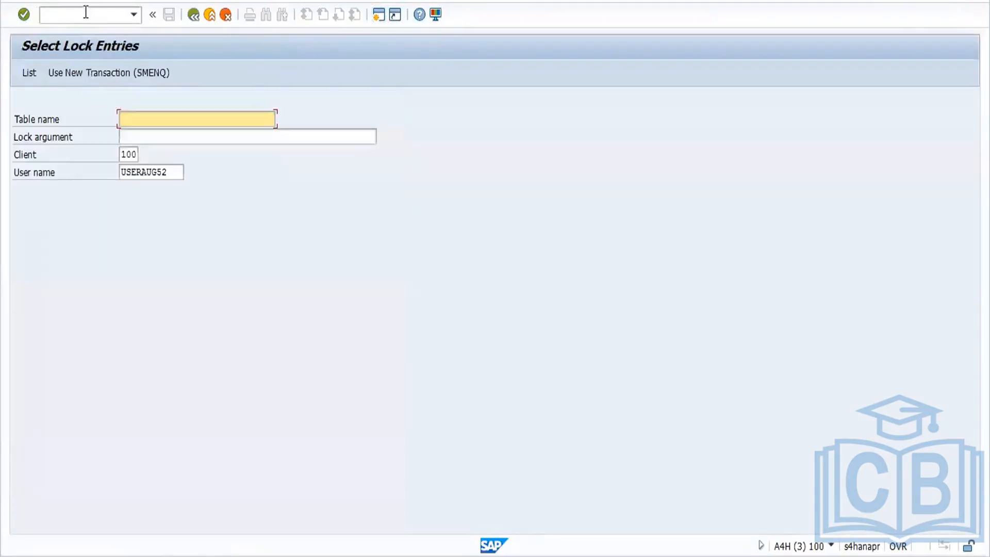
{"action": "left_click_drag", "start_coordinate": [178, 172], "coordinate": [64, 175]}
{"action": "type", "text": "USERJUL72"}
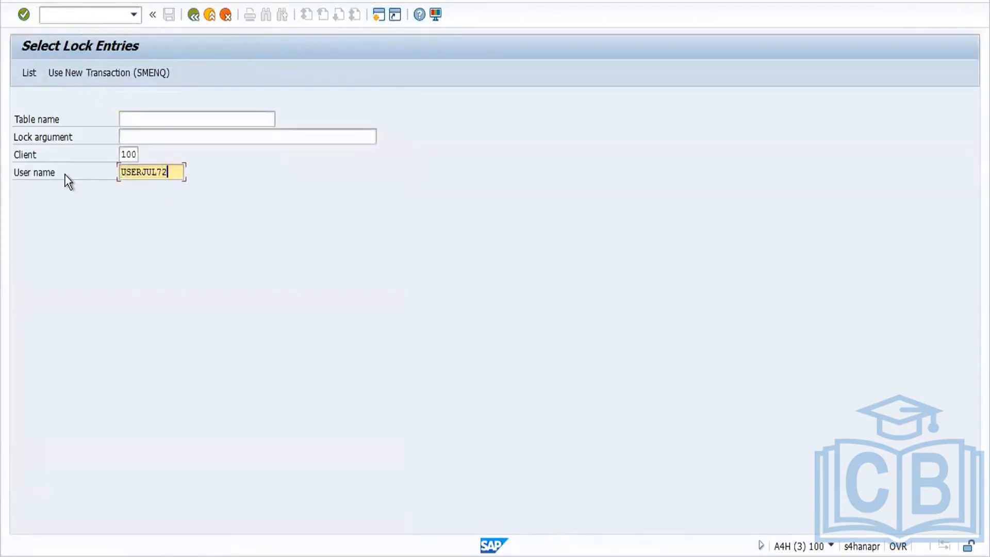
{"action": "key", "text": "F8"}
Step: Delete the lock entry for table argument T079K, leave the lock entry list and switch back to the IMG session
{"action": "left_click", "coordinate": [21, 118]}
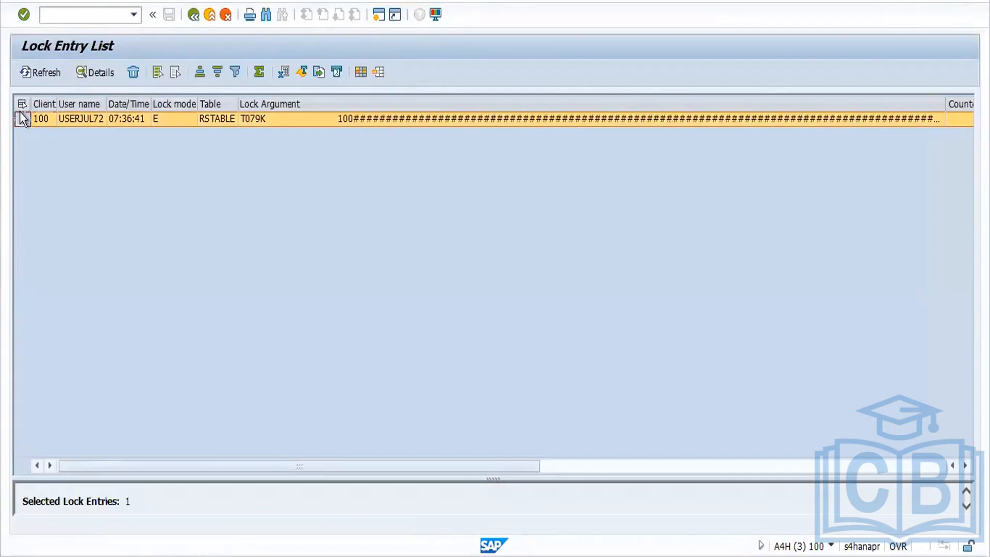
{"action": "left_click", "coordinate": [133, 72]}
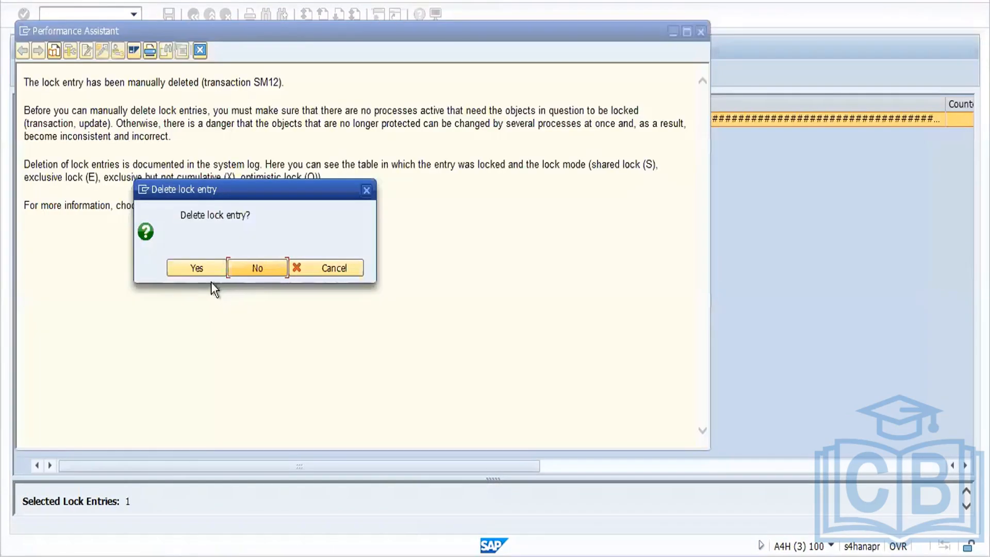
{"action": "left_click", "coordinate": [202, 269]}
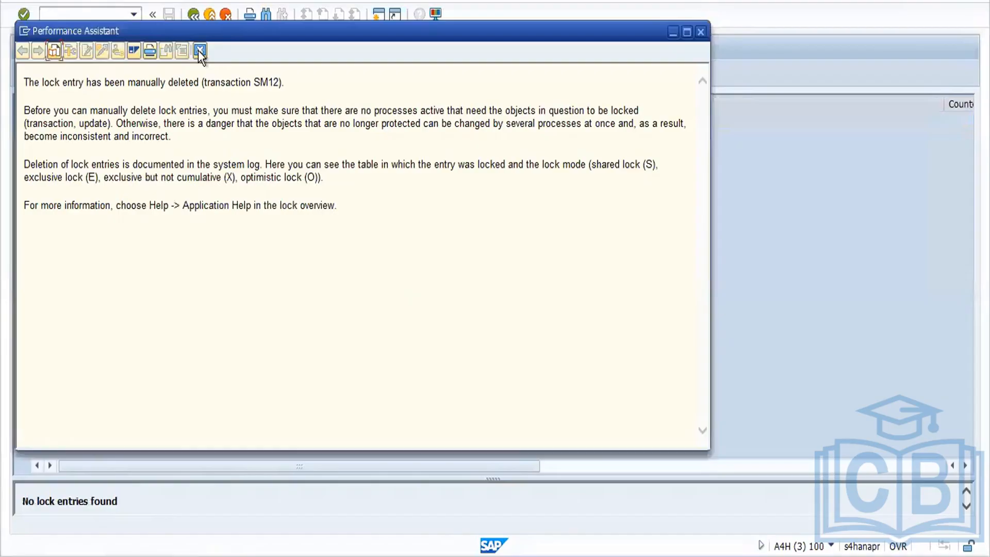
{"action": "left_click", "coordinate": [199, 51]}
{"action": "left_click", "coordinate": [195, 16]}
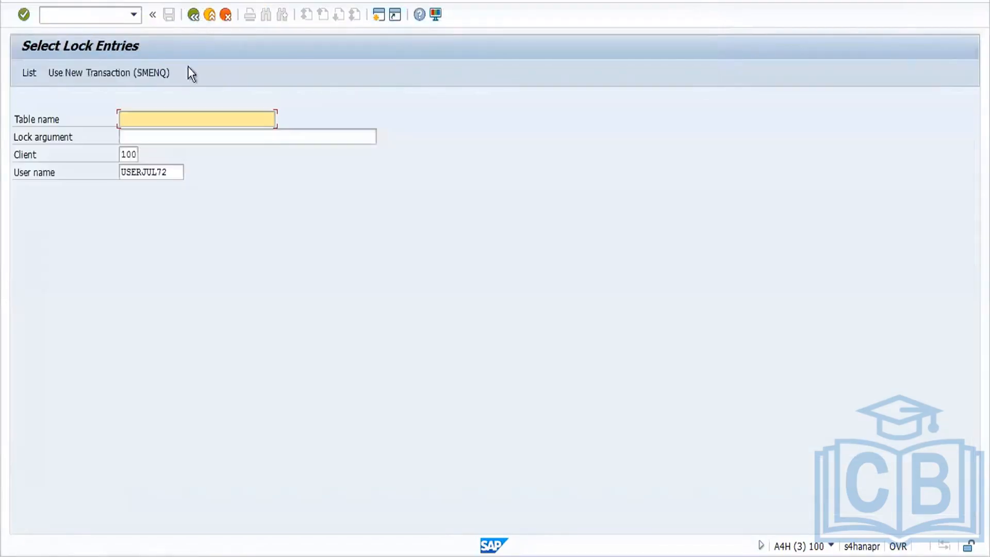
{"action": "left_click", "coordinate": [195, 16]}
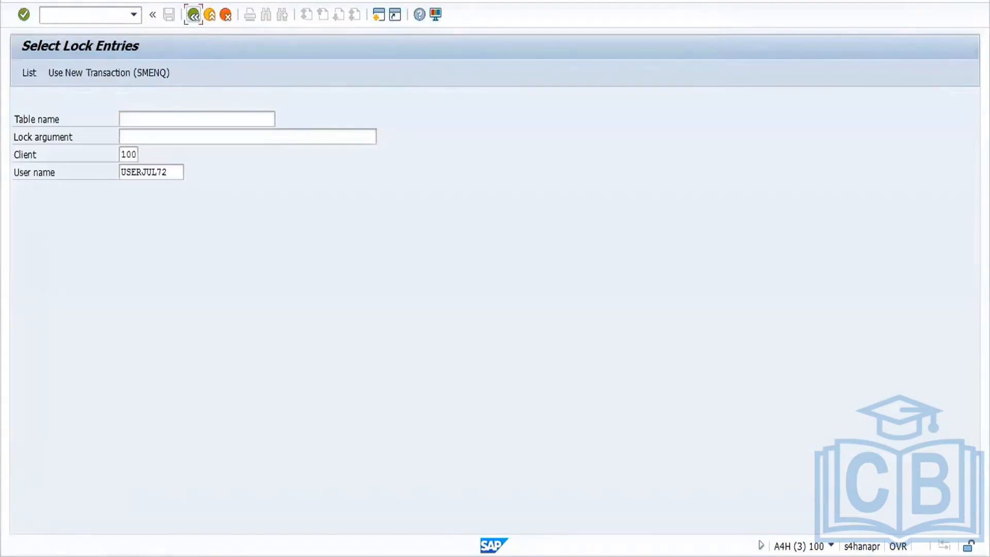
{"action": "left_click", "coordinate": [258, 494]}
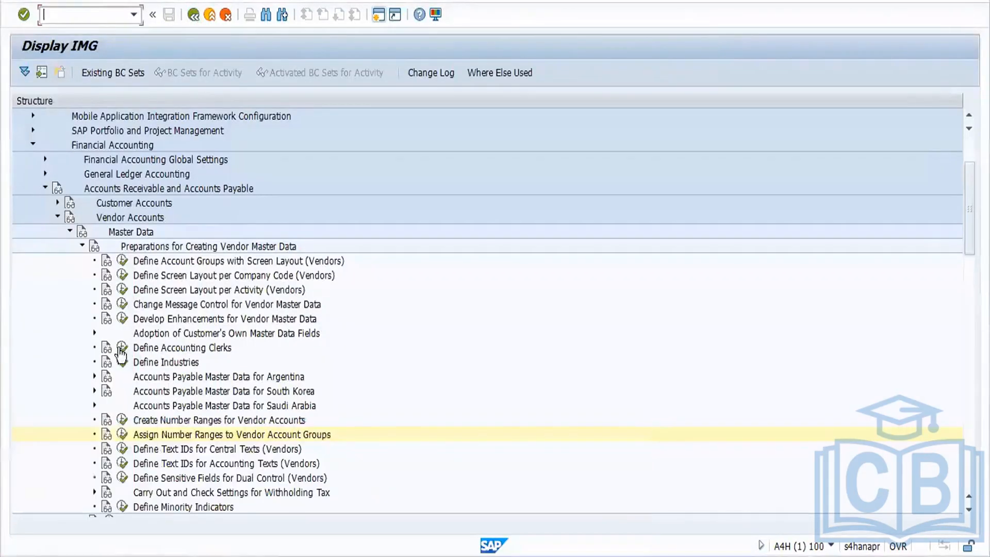
Step: In Assign Number Ranges to Vendor Account Groups, find account group FOR1 and assign it number range 1&
{"action": "left_click", "coordinate": [121, 435]}
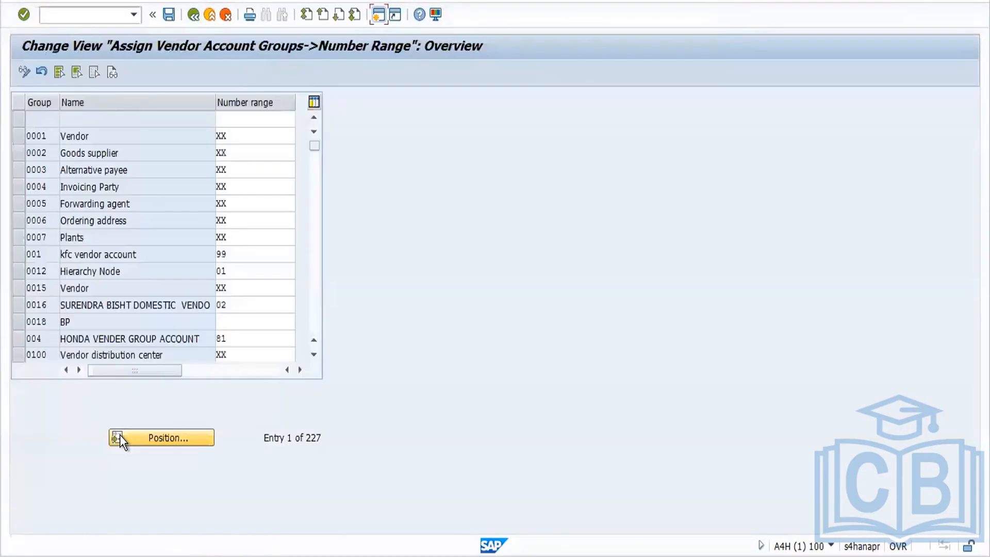
{"action": "left_click", "coordinate": [187, 443]}
{"action": "type", "text": "fo"}
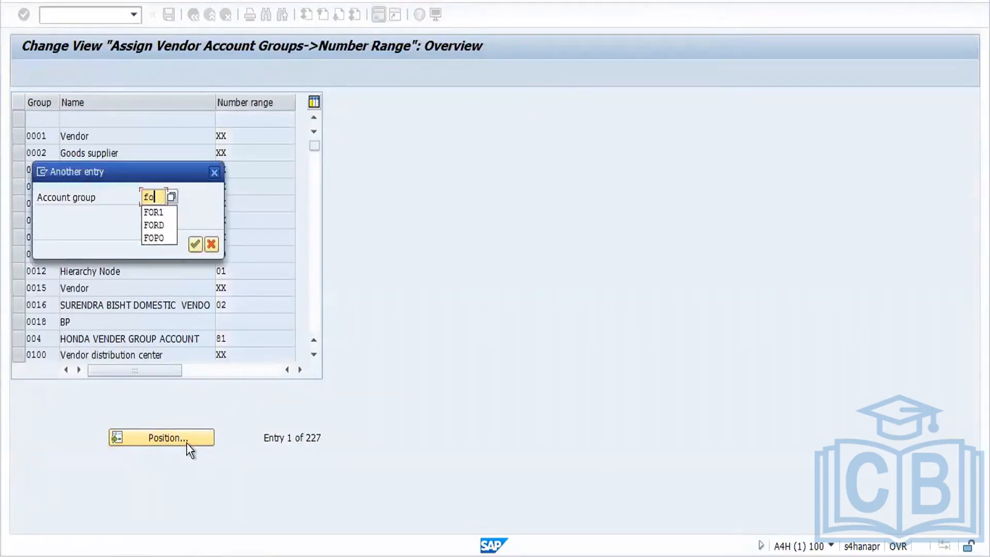
{"action": "type", "text": "r1"}
{"action": "key", "text": "Return"}
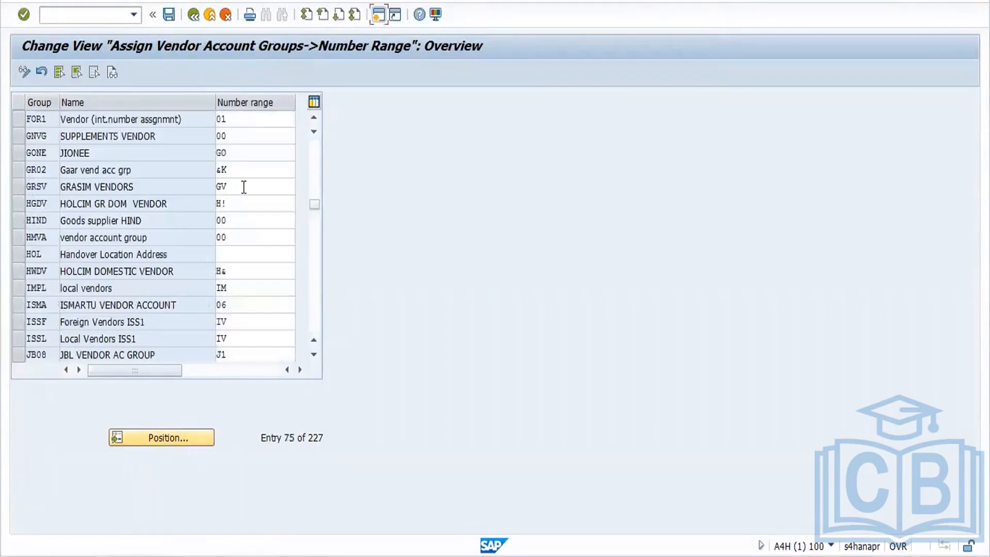
{"action": "left_click", "coordinate": [246, 120]}
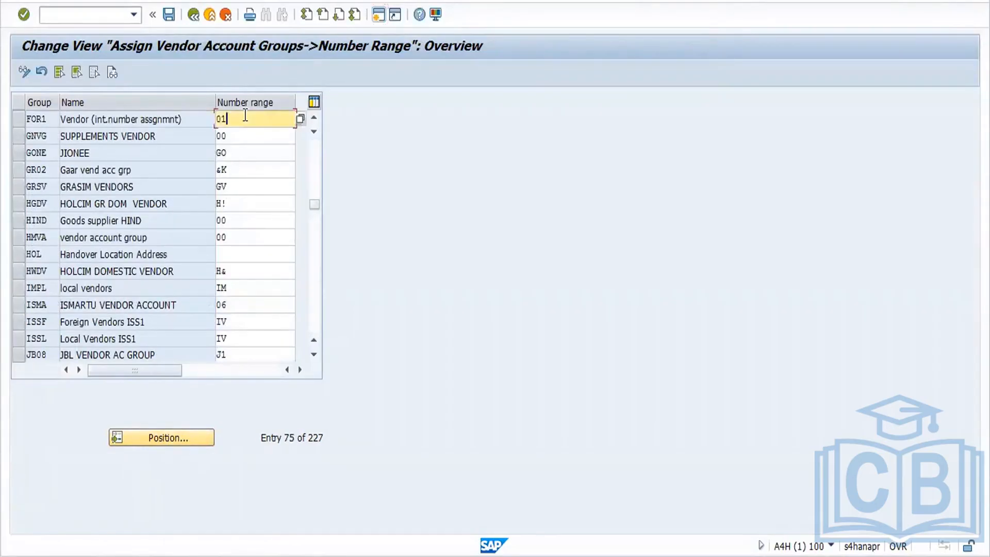
{"action": "left_click", "coordinate": [300, 120]}
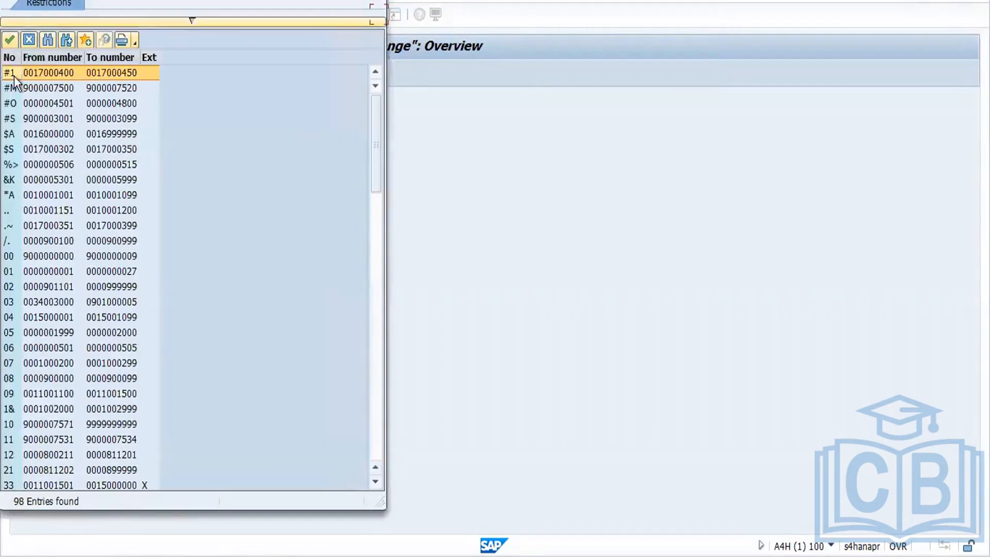
{"action": "double_click", "coordinate": [14, 407]}
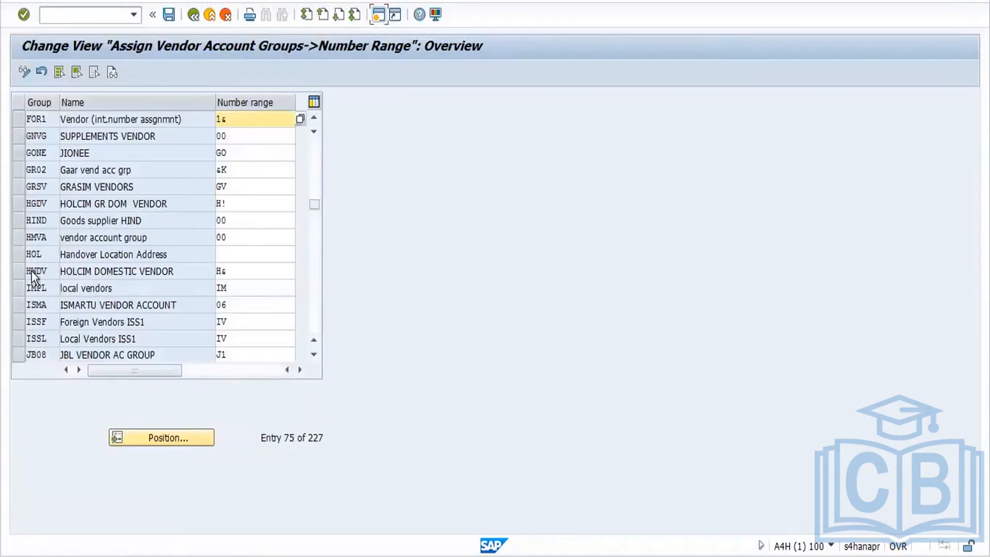
Step: Save the number range assignment in customizing request A4HK902201 and return to the IMG structure
{"action": "left_click", "coordinate": [168, 14]}
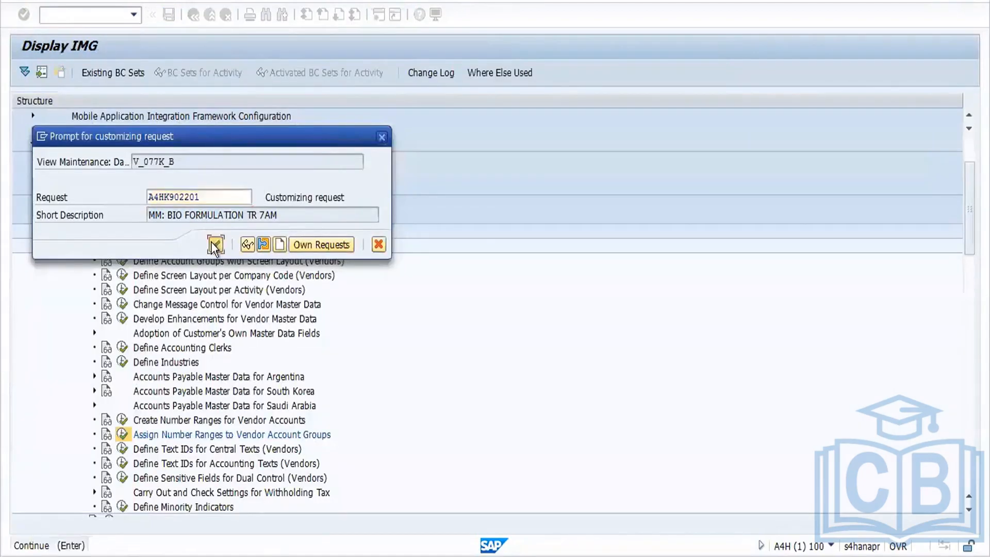
{"action": "left_click", "coordinate": [214, 243]}
{"action": "left_click", "coordinate": [437, 324]}
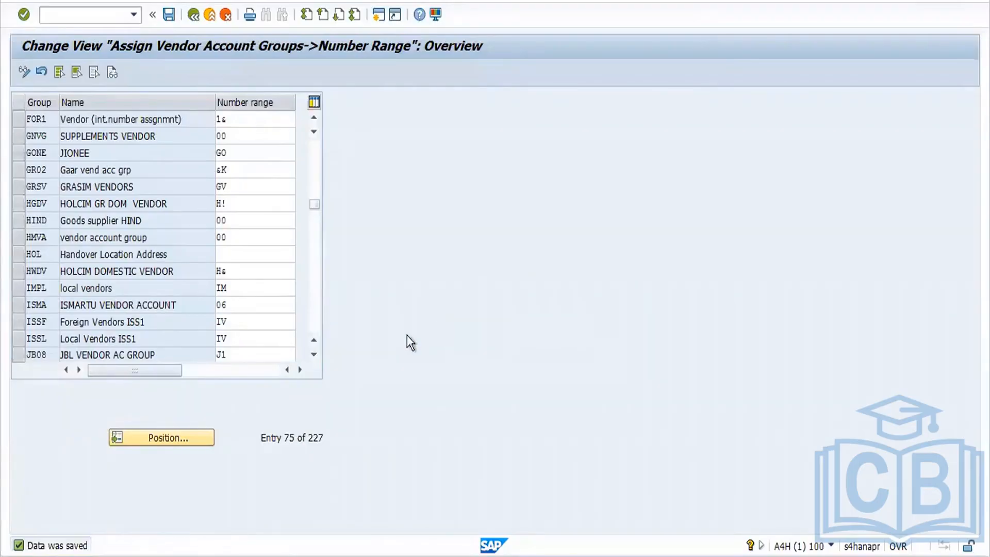
{"action": "left_click", "coordinate": [193, 14]}
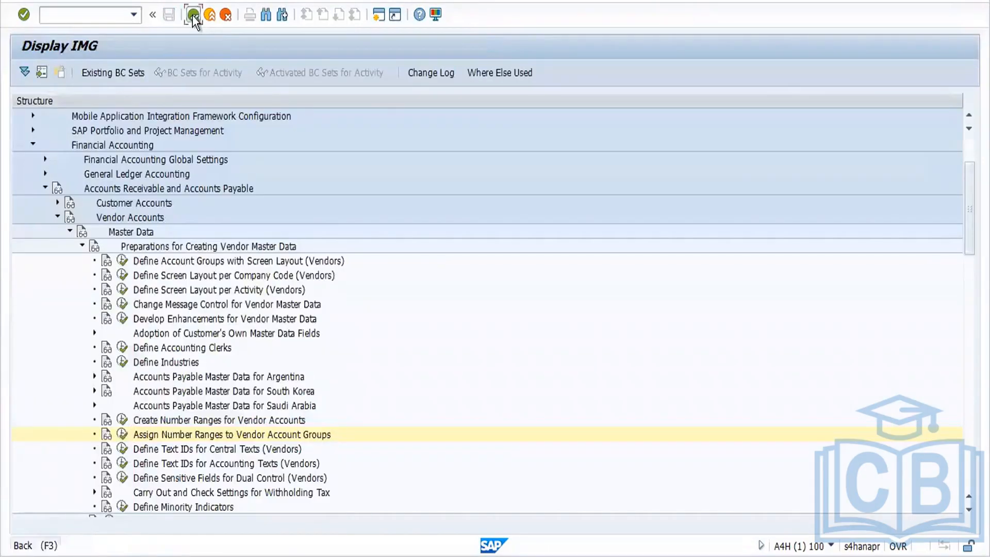
Step: Restart the SAP Reference IMG through transaction SPRO and expand Materials Management, Purchasing and Supplier Master
{"action": "left_click", "coordinate": [193, 15]}
{"action": "left_click", "coordinate": [193, 15]}
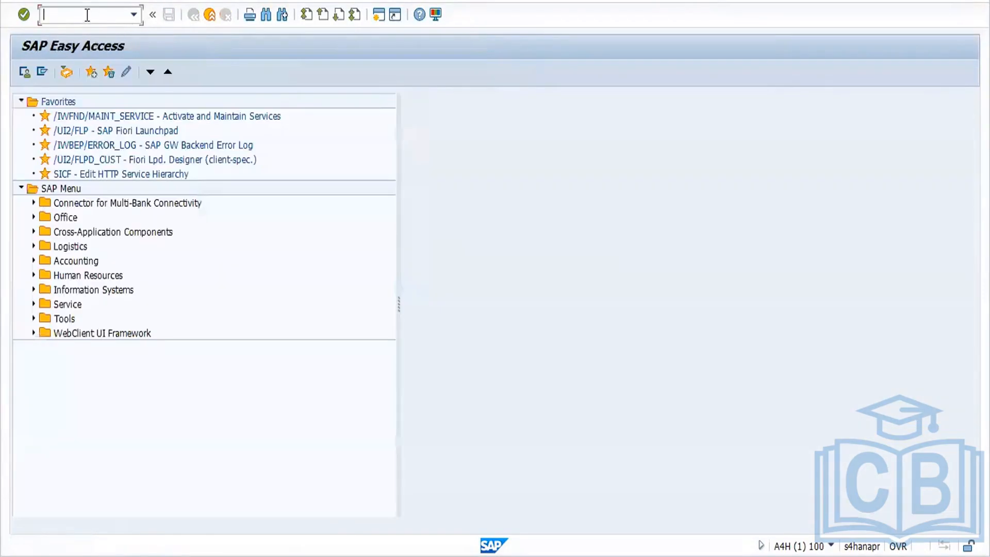
{"action": "type", "text": "spro"}
{"action": "key", "text": "Return"}
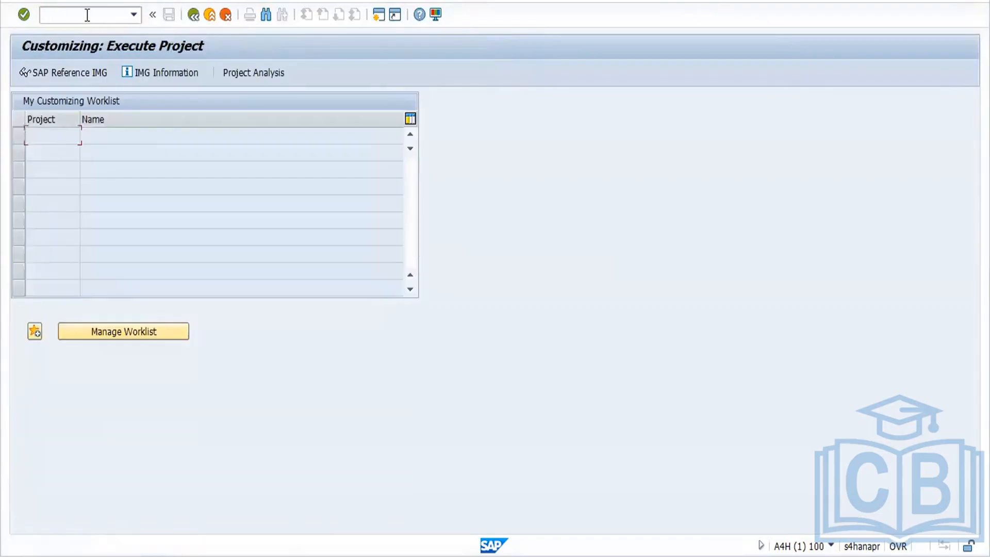
{"action": "left_click", "coordinate": [85, 66]}
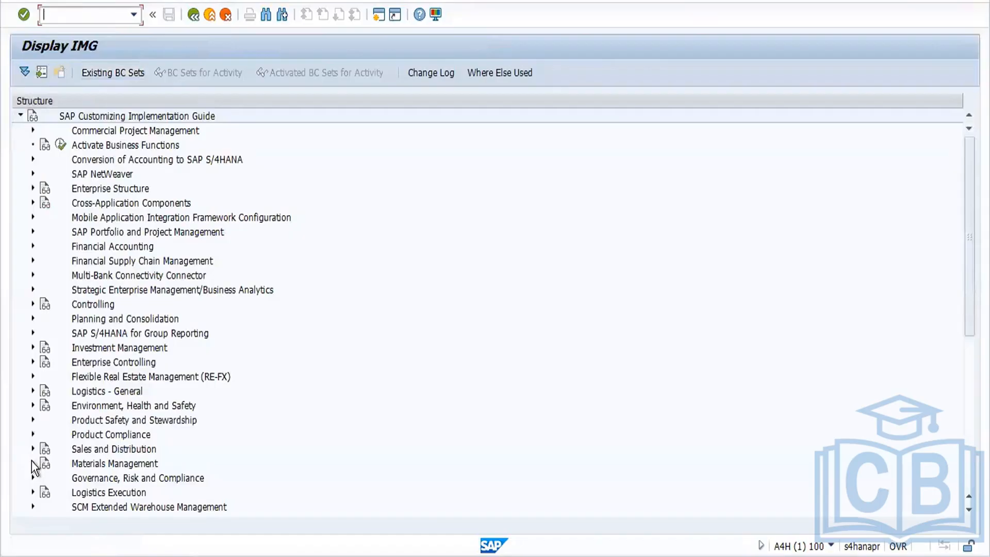
{"action": "left_click", "coordinate": [33, 462]}
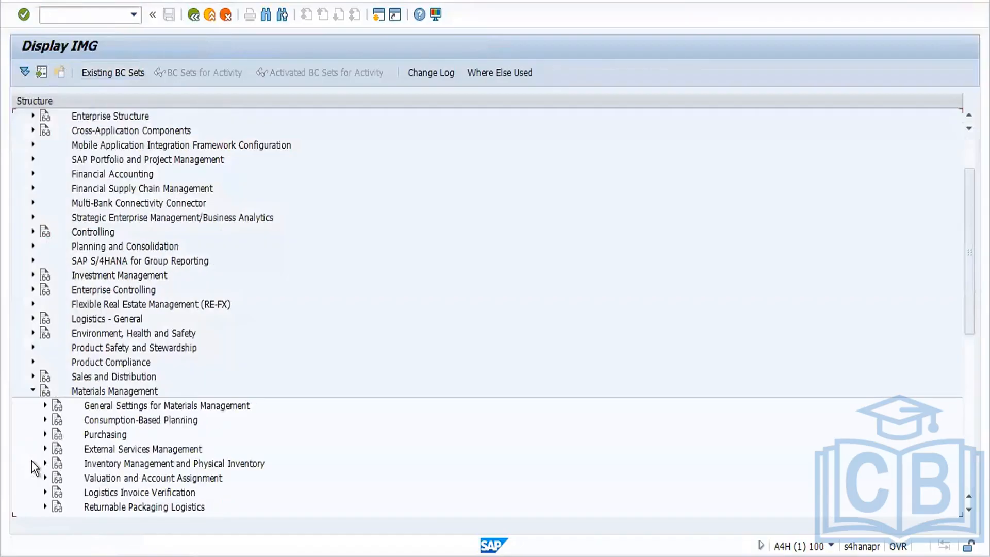
{"action": "left_click", "coordinate": [45, 434]}
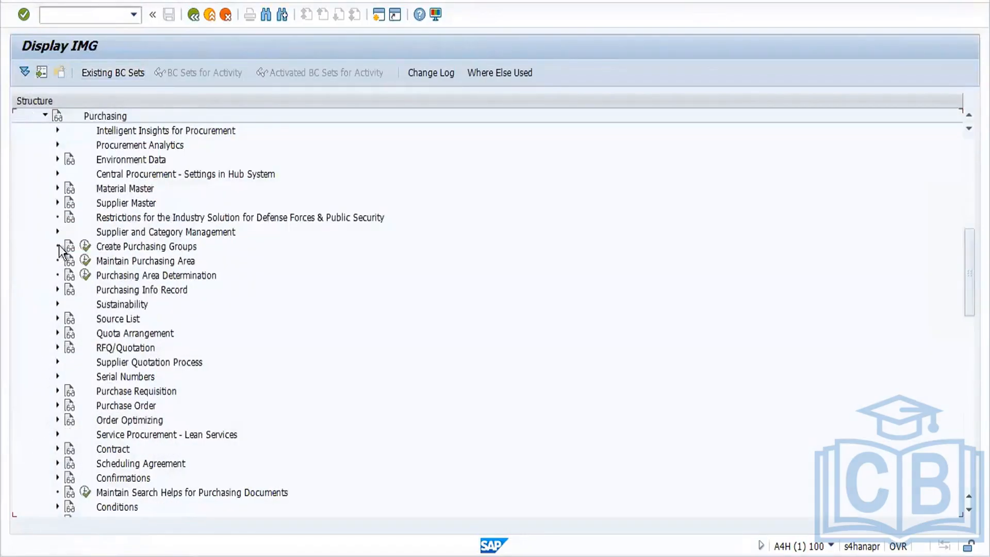
{"action": "left_click", "coordinate": [57, 203]}
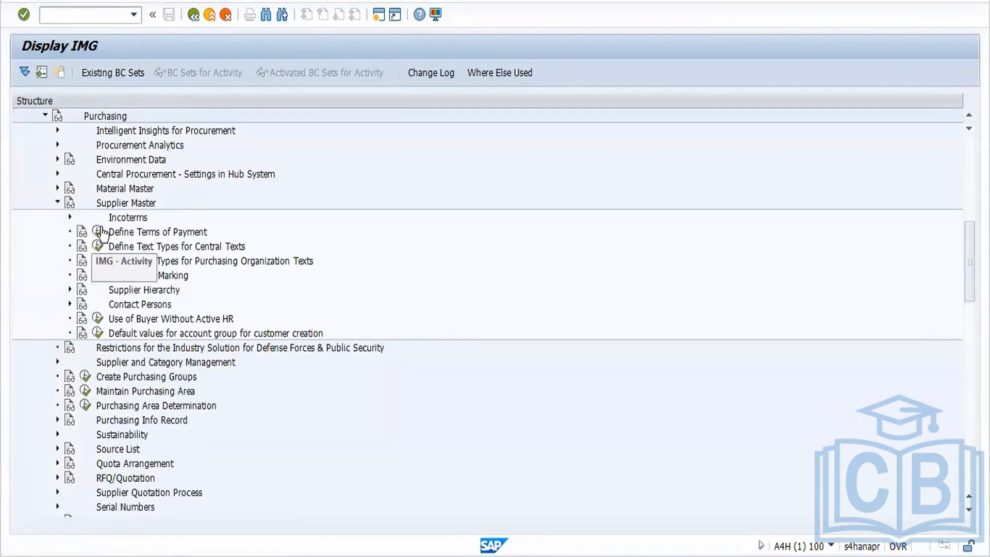
Step: Open Define Terms of Payment under Supplier Master and start a copy of payment term 0001
{"action": "left_click", "coordinate": [98, 232]}
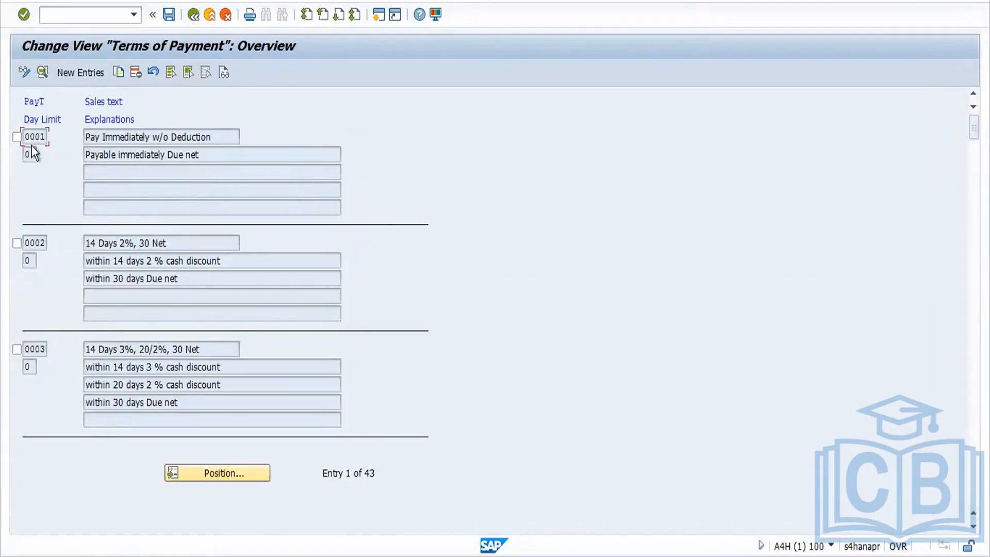
{"action": "left_click", "coordinate": [17, 139]}
{"action": "left_click", "coordinate": [122, 71]}
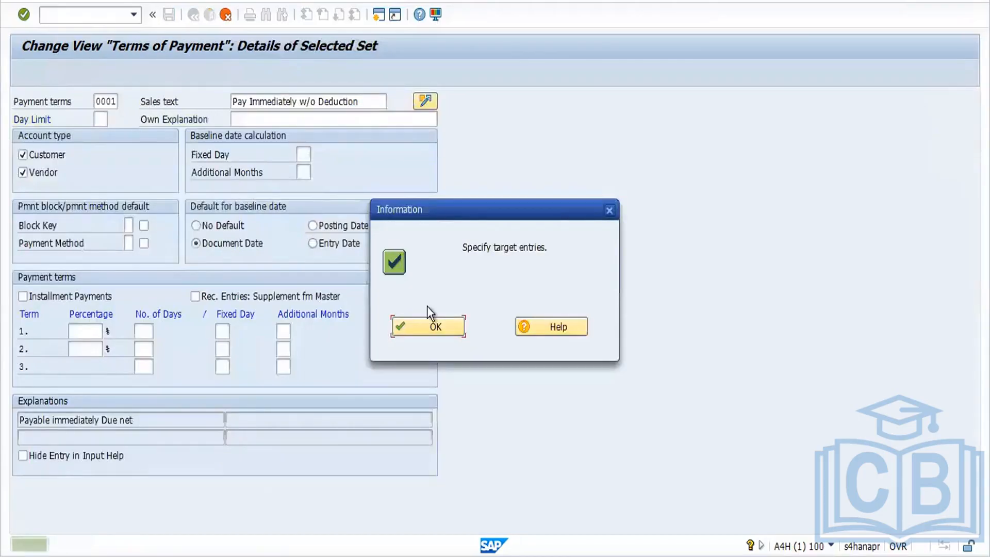
{"action": "left_click", "coordinate": [444, 327]}
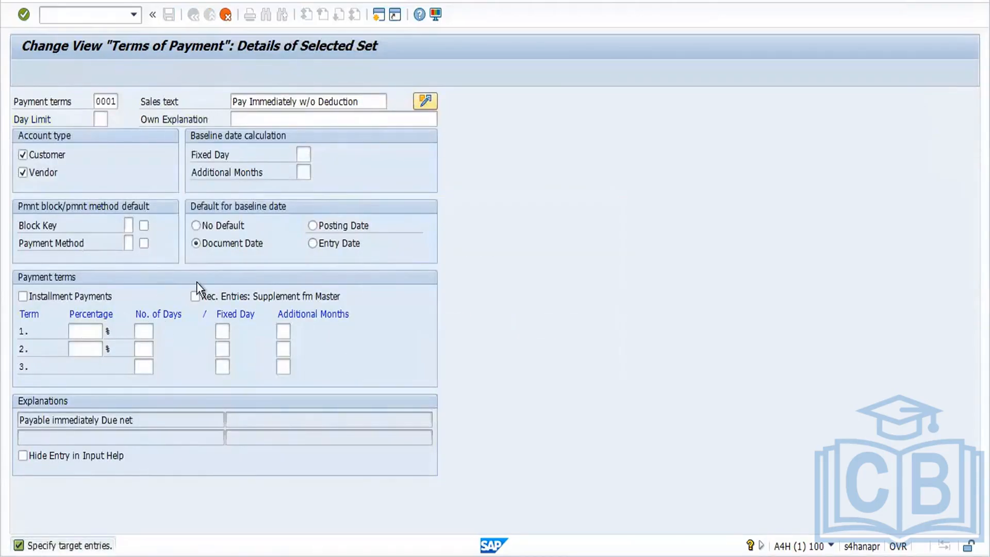
Step: Name the copied payment term FOR1 and give its first term 10 % for 10 days, completing the copy
{"action": "left_click", "coordinate": [115, 106]}
{"action": "key", "text": "BackSpace"}
{"action": "key", "text": "BackSpace"}
{"action": "key", "text": "BackSpace"}
{"action": "key", "text": "BackSpace"}
{"action": "type", "text": "for1"}
{"action": "left_click", "coordinate": [95, 329]}
{"action": "key", "text": "Tab"}
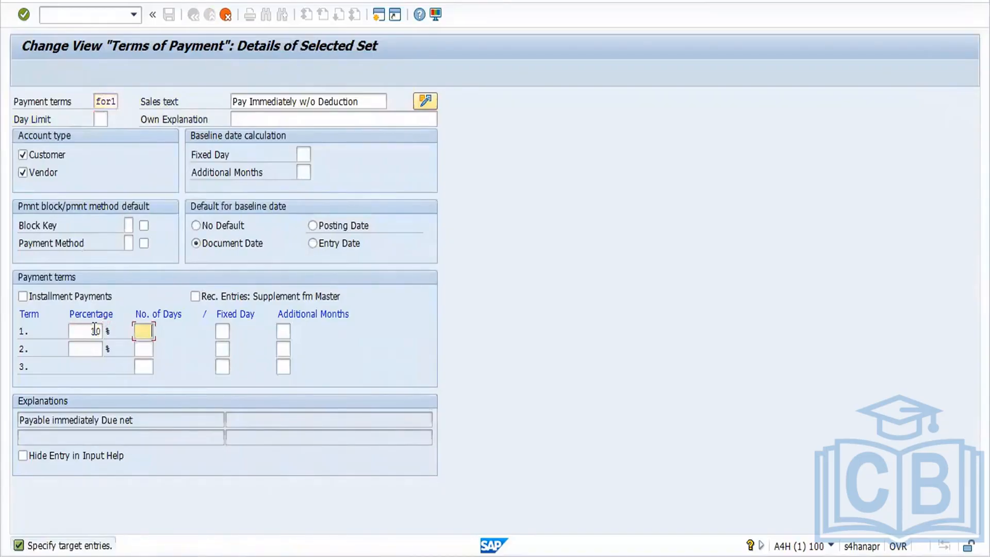
{"action": "type", "text": "10"}
{"action": "key", "text": "Return"}
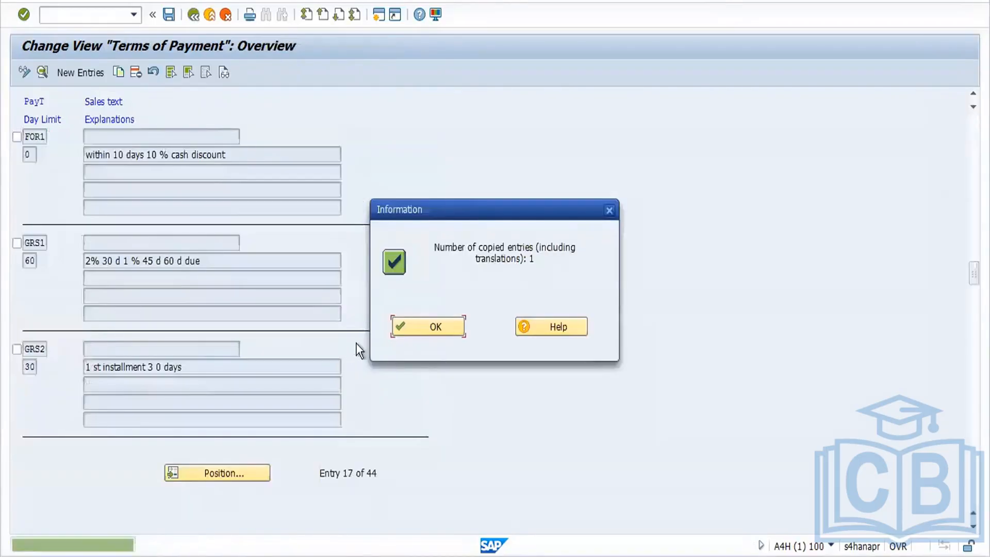
{"action": "left_click", "coordinate": [405, 326]}
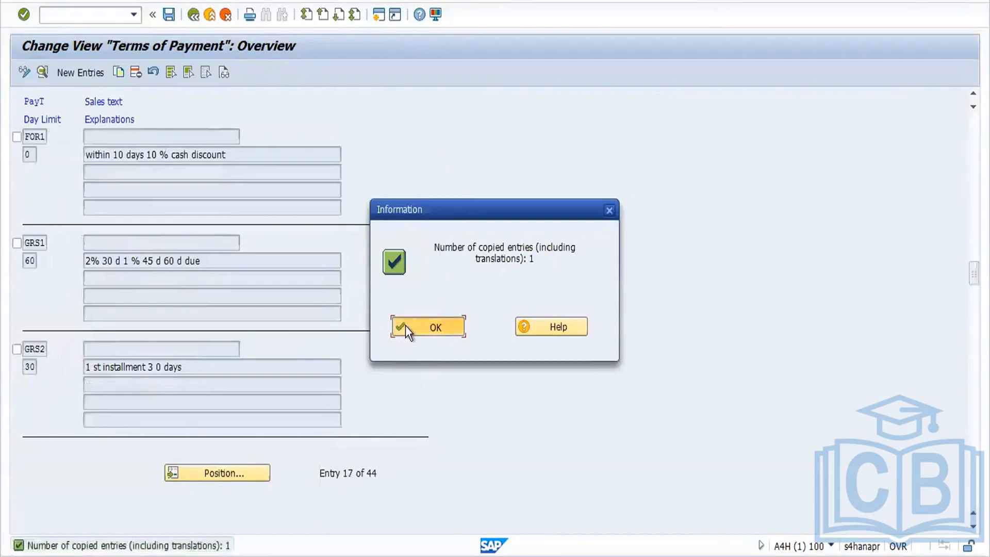
Step: Save the payment term in customizing request A4HK902201 and return to the IMG structure
{"action": "left_click", "coordinate": [171, 18]}
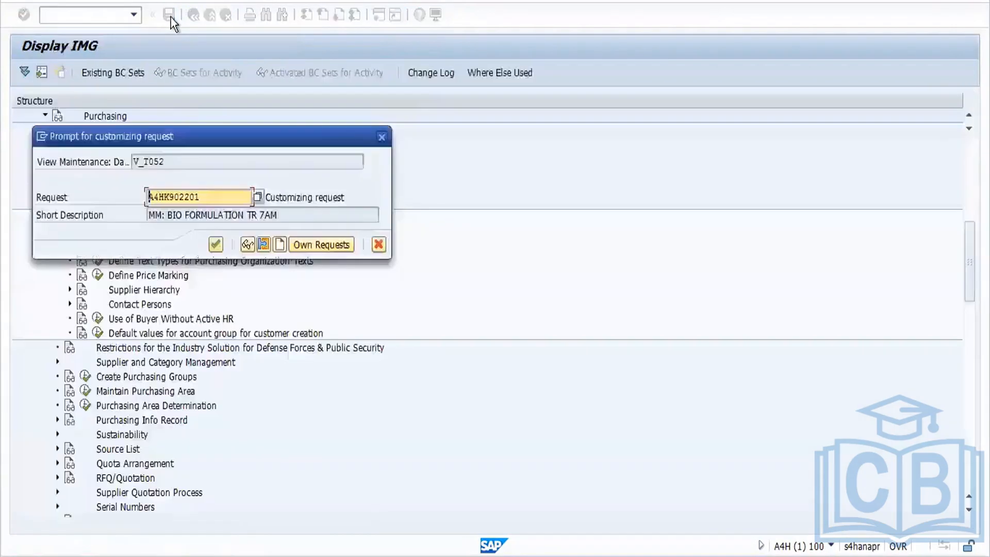
{"action": "left_click", "coordinate": [215, 246]}
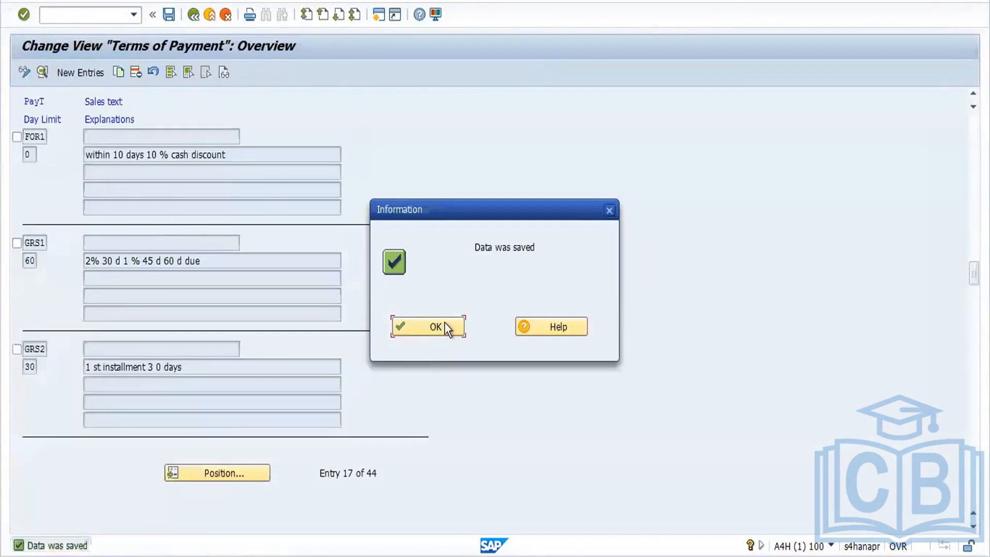
{"action": "left_click", "coordinate": [445, 325]}
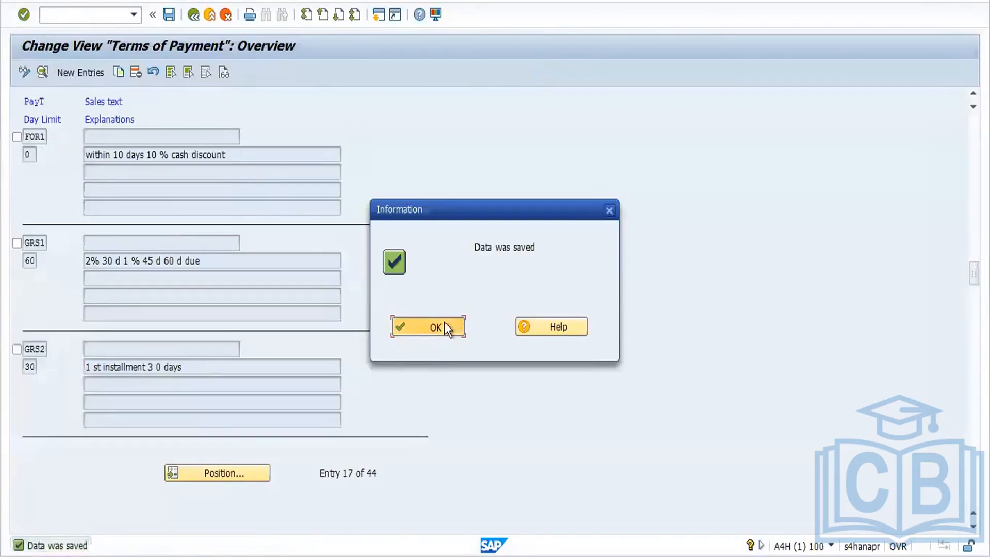
{"action": "left_click", "coordinate": [193, 16]}
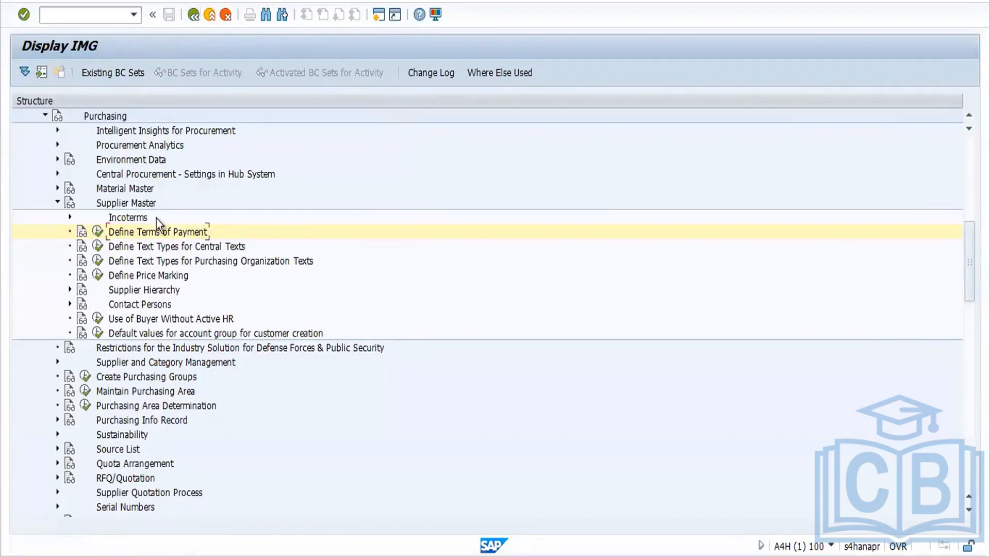
Step: In Check Incoterms under Supplier Master, add a new incoterm FOK with the description "Free on ford location"
{"action": "left_click", "coordinate": [70, 217]}
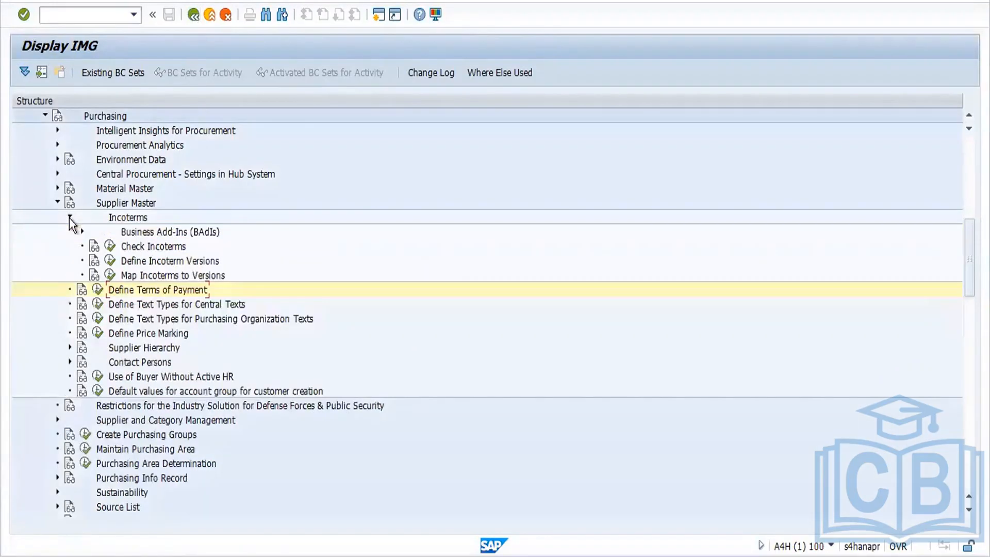
{"action": "left_click", "coordinate": [110, 248]}
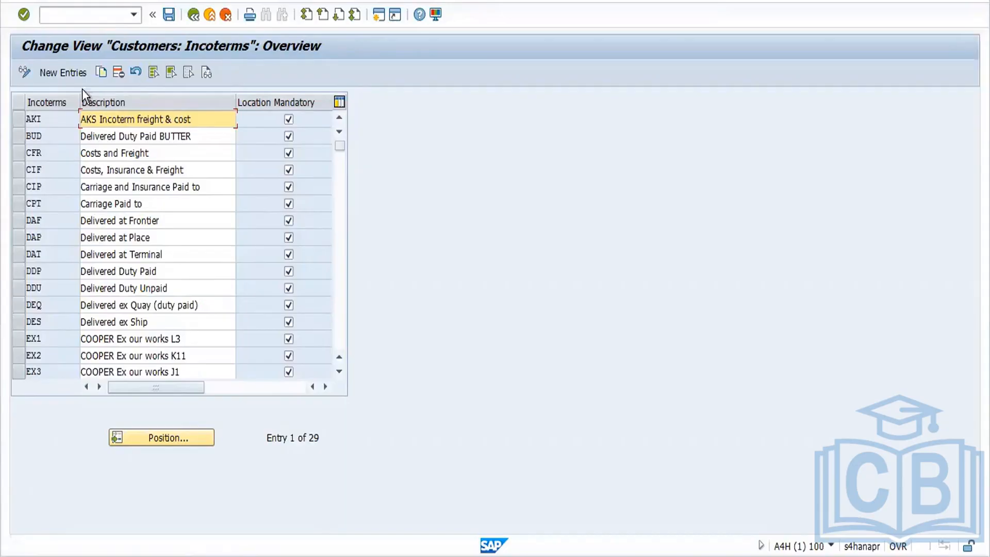
{"action": "left_click", "coordinate": [63, 73]}
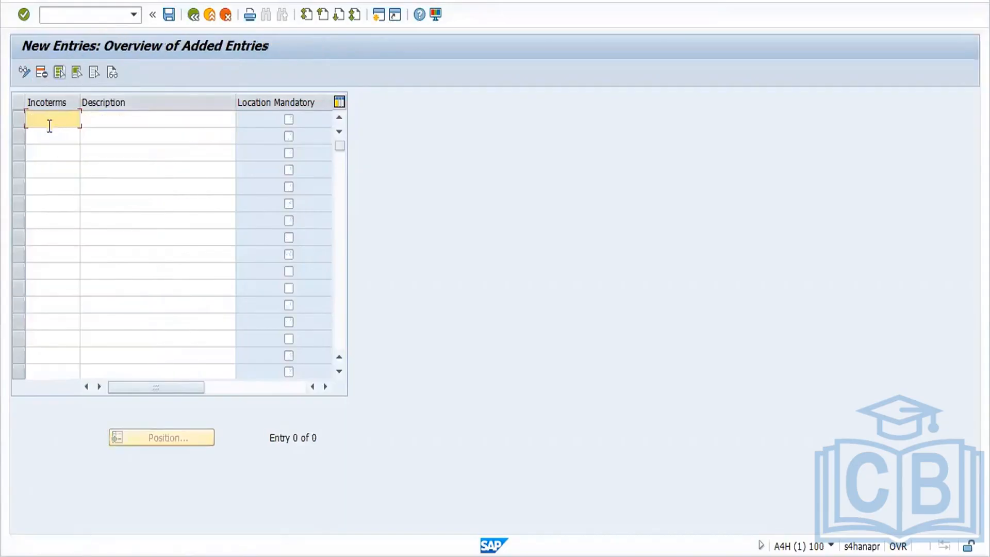
{"action": "type", "text": "sok"}
{"action": "key", "text": "Tab"}
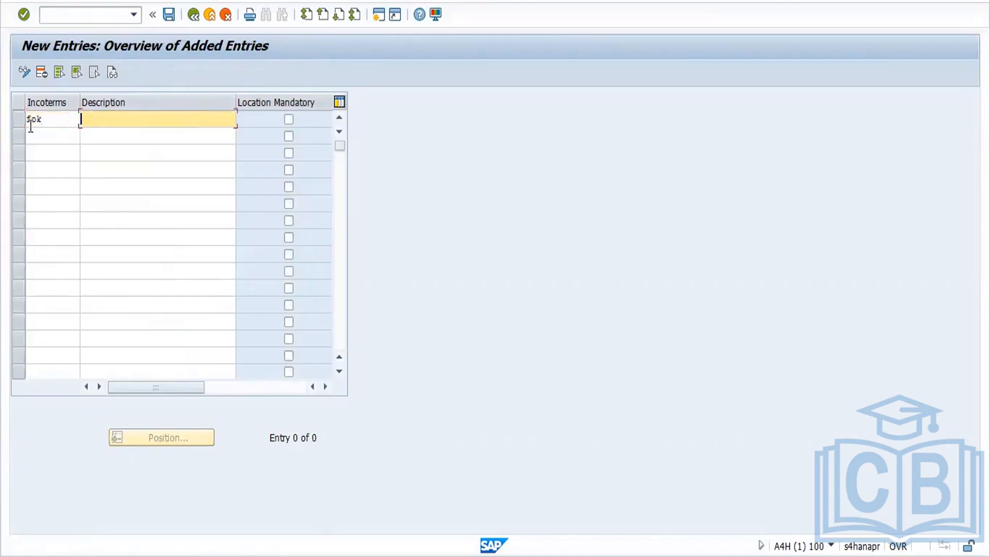
{"action": "type", "text": "Free on ford location"}
{"action": "key", "text": "Return"}
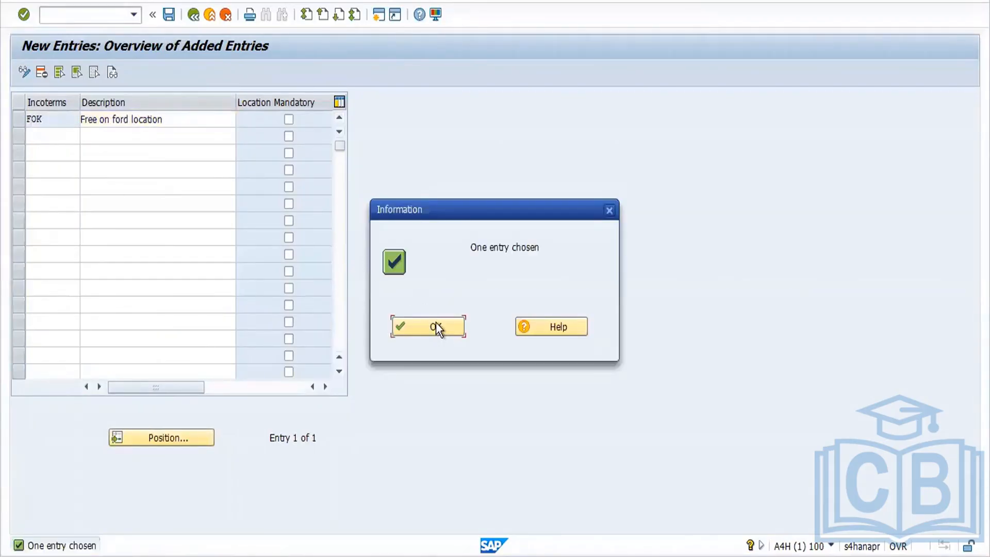
{"action": "left_click", "coordinate": [435, 324]}
Step: Save the new incoterm in customizing request A4HK902201
{"action": "left_click", "coordinate": [169, 15]}
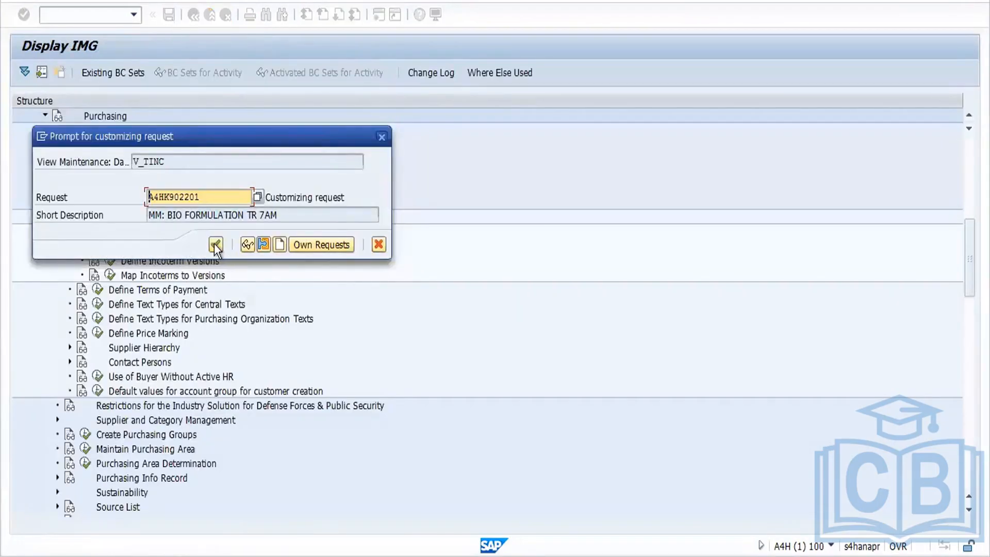
{"action": "left_click", "coordinate": [216, 244]}
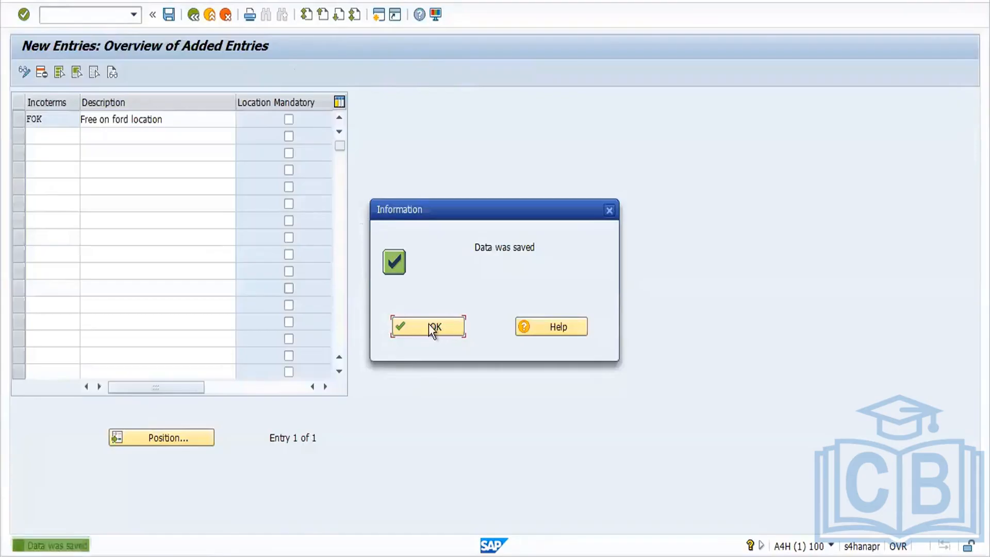
{"action": "left_click", "coordinate": [429, 324]}
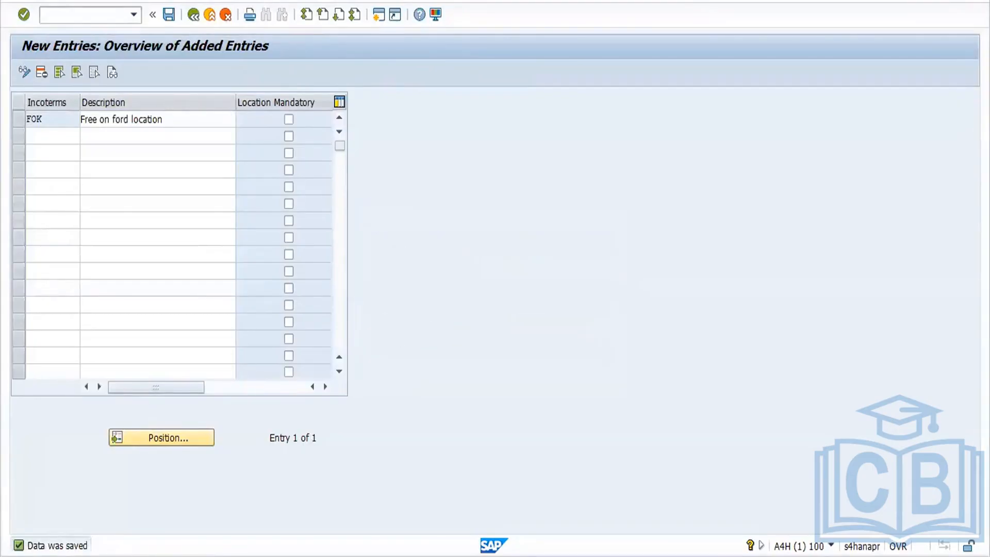
Step: Switch to the Word notes and review the Vendor Master list from vendor account group to Incoterms, then the BP Account group item
{"action": "key", "text": "alt+Tab"}
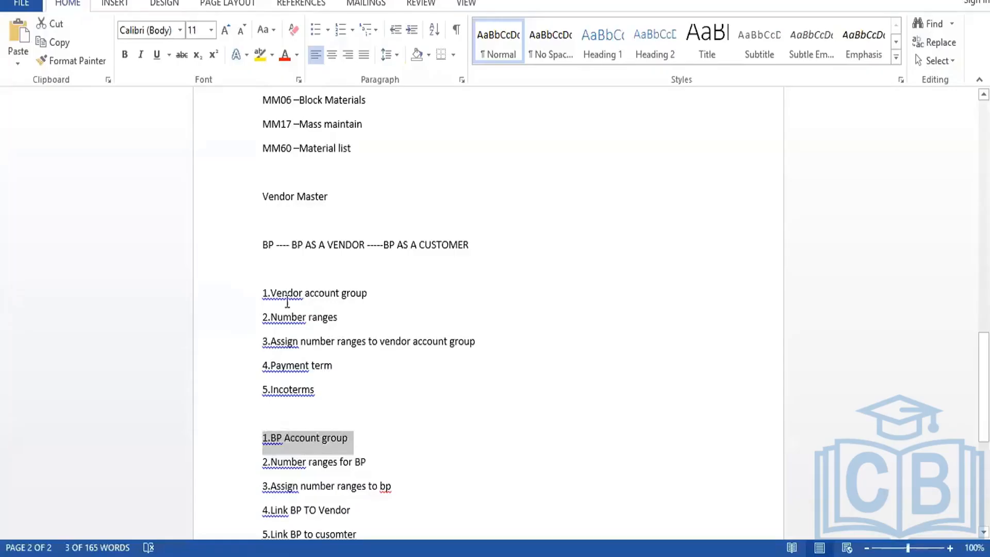
{"action": "left_click", "coordinate": [288, 294]}
{"action": "left_click_drag", "start_coordinate": [343, 298], "coordinate": [361, 296]}
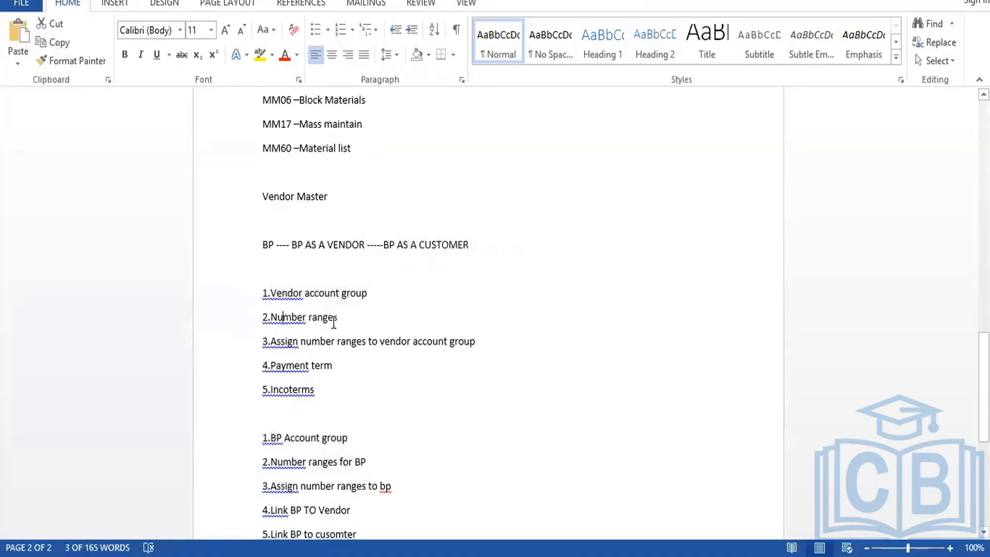
{"action": "left_click_drag", "start_coordinate": [333, 317], "coordinate": [410, 346]}
{"action": "left_click_drag", "start_coordinate": [271, 366], "coordinate": [343, 380]}
{"action": "double_click", "coordinate": [316, 397]}
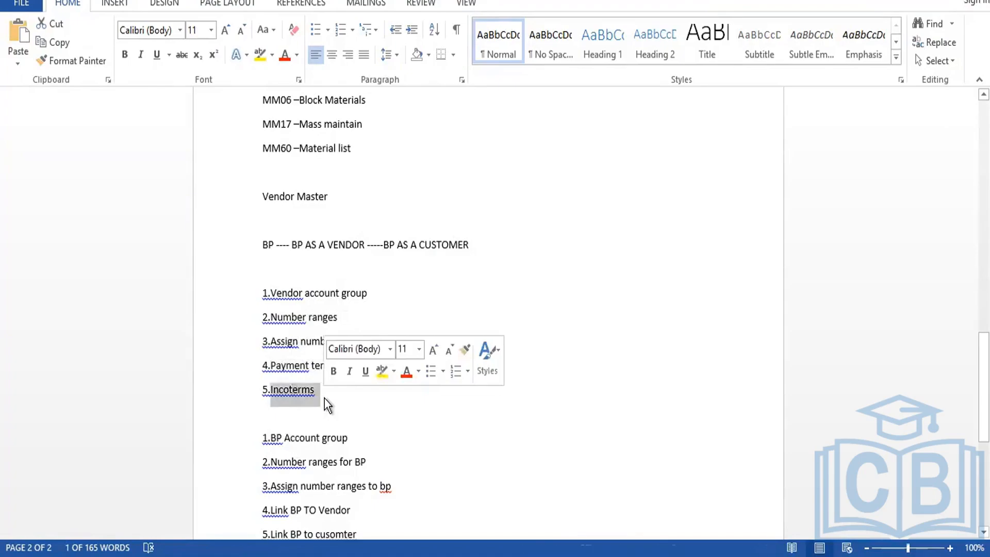
{"action": "left_click", "coordinate": [324, 398]}
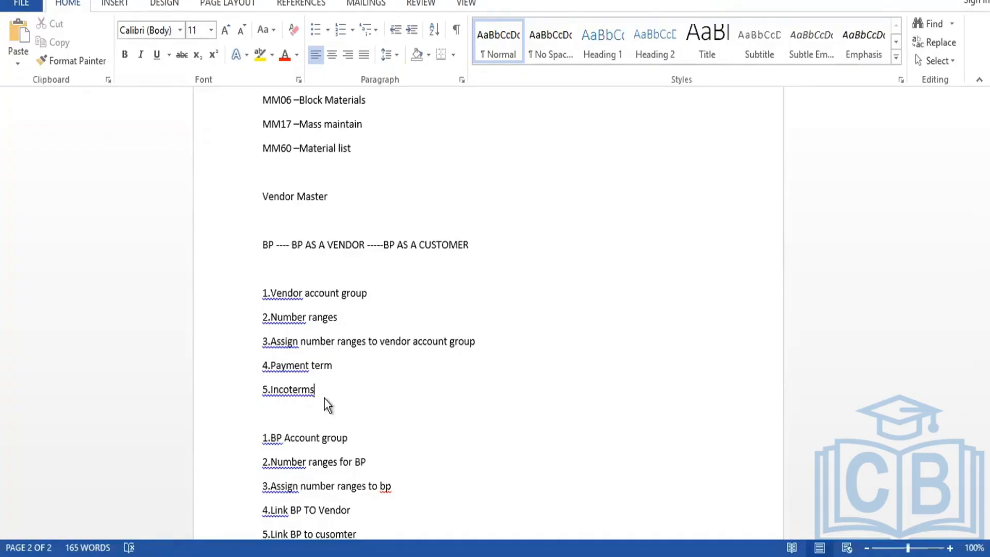
{"action": "left_click", "coordinate": [342, 438]}
Step: Switch to the SAP Easy Access session and open the SAP Reference IMG through transaction SPRO
{"action": "mouse_move", "coordinate": [200, 515]}
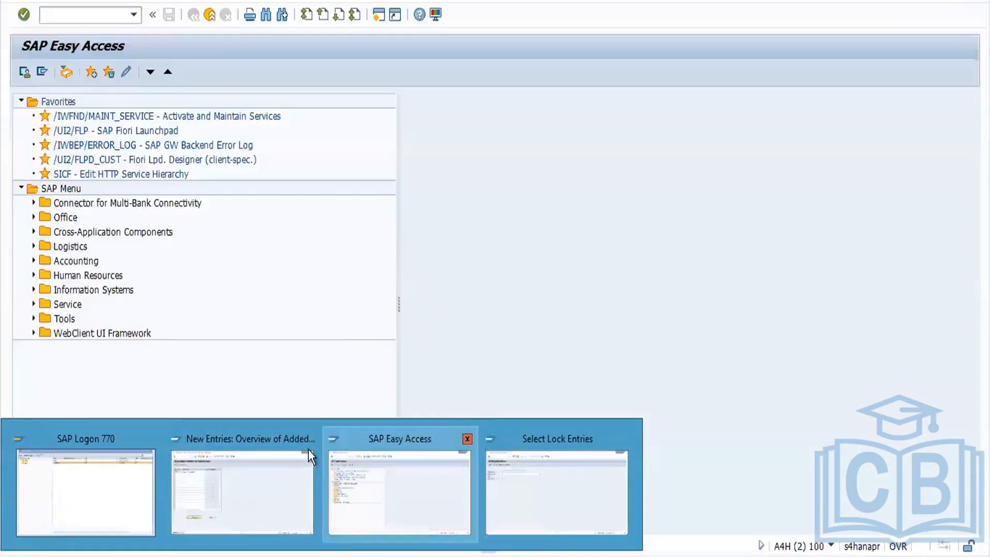
{"action": "left_click", "coordinate": [310, 439]}
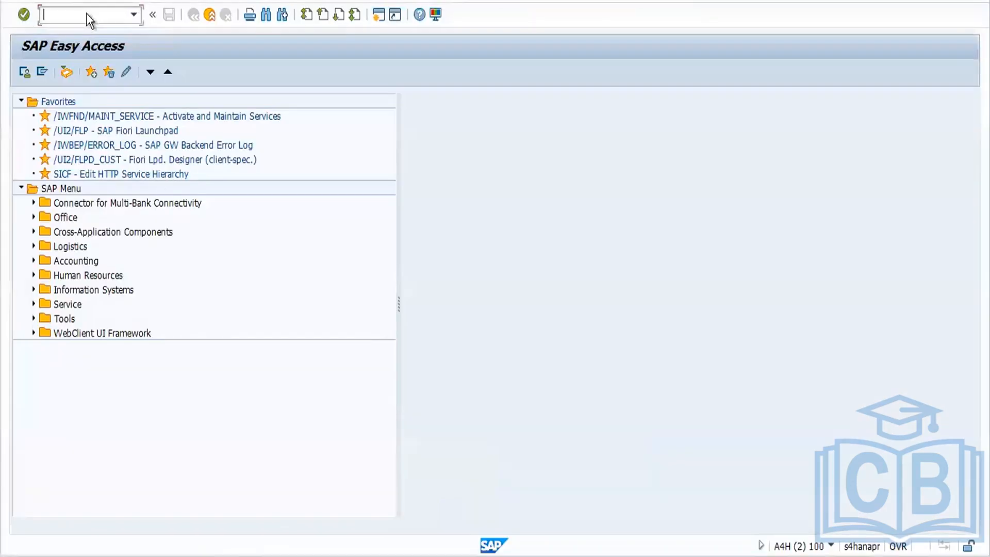
{"action": "left_click", "coordinate": [83, 14]}
{"action": "type", "text": "spro"}
{"action": "key", "text": "Return"}
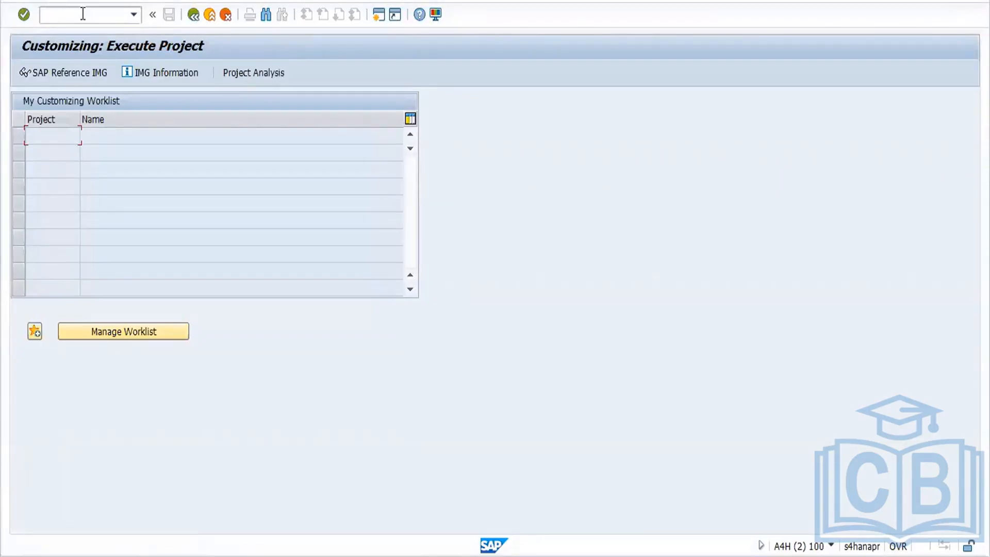
{"action": "left_click", "coordinate": [69, 73]}
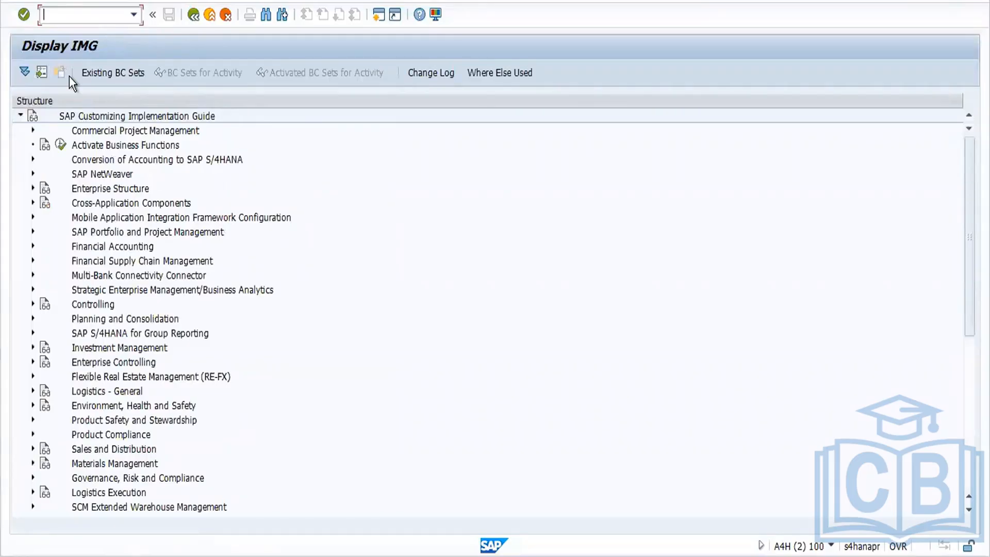
Step: Expand Cross-Application Components, SAP Business Partner, Business Partner, Basic Settings and Number Ranges and Groupings in the IMG
{"action": "left_click", "coordinate": [33, 203]}
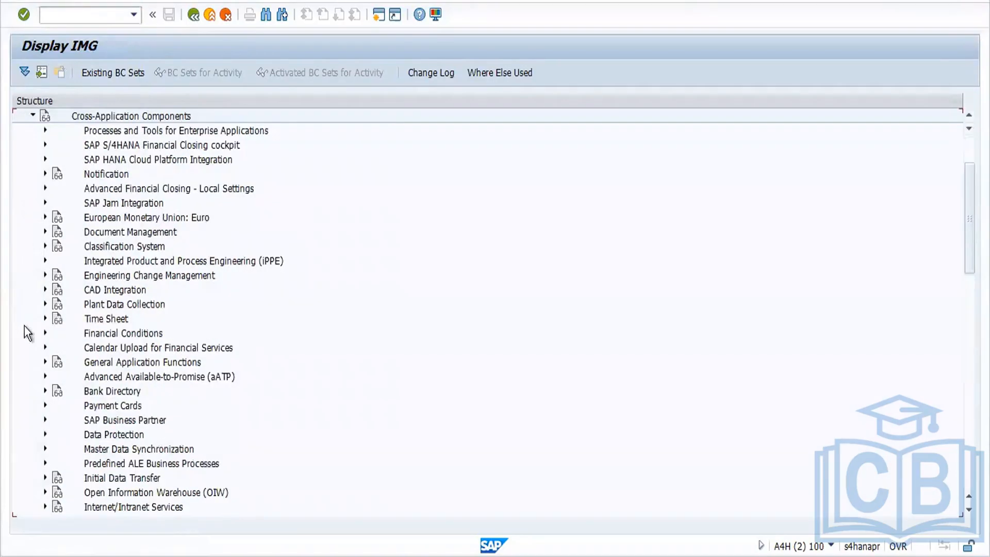
{"action": "left_click", "coordinate": [45, 421]}
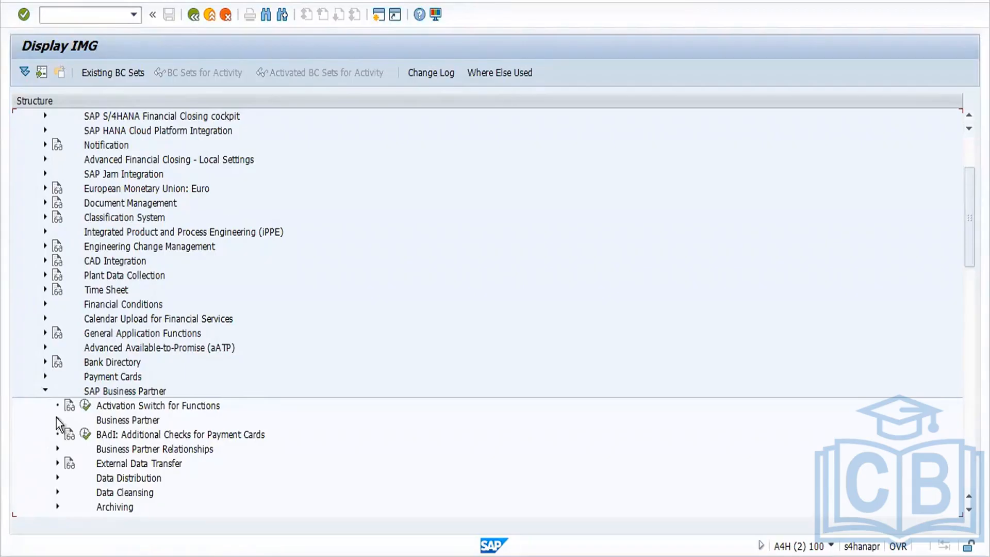
{"action": "left_click", "coordinate": [57, 419]}
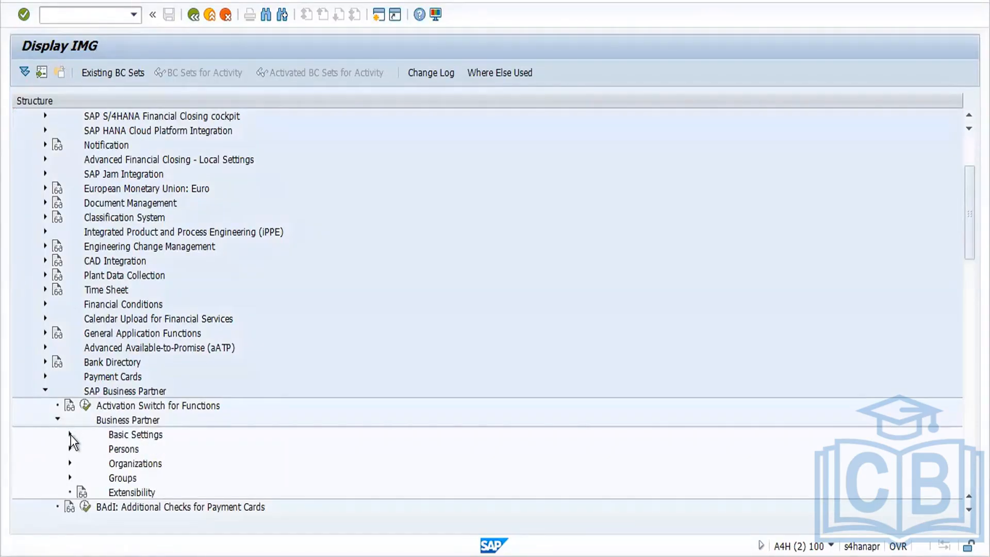
{"action": "left_click", "coordinate": [70, 435]}
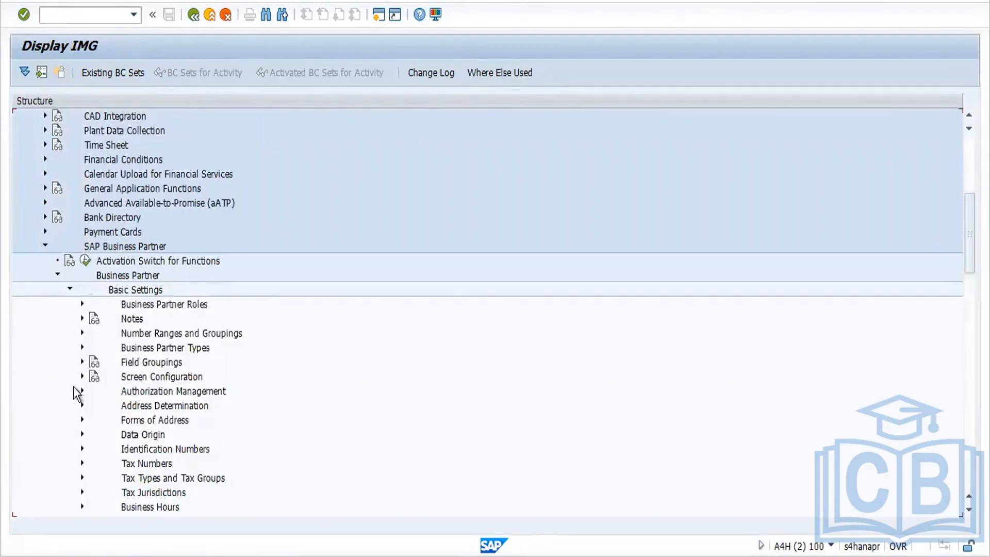
{"action": "left_click", "coordinate": [82, 333]}
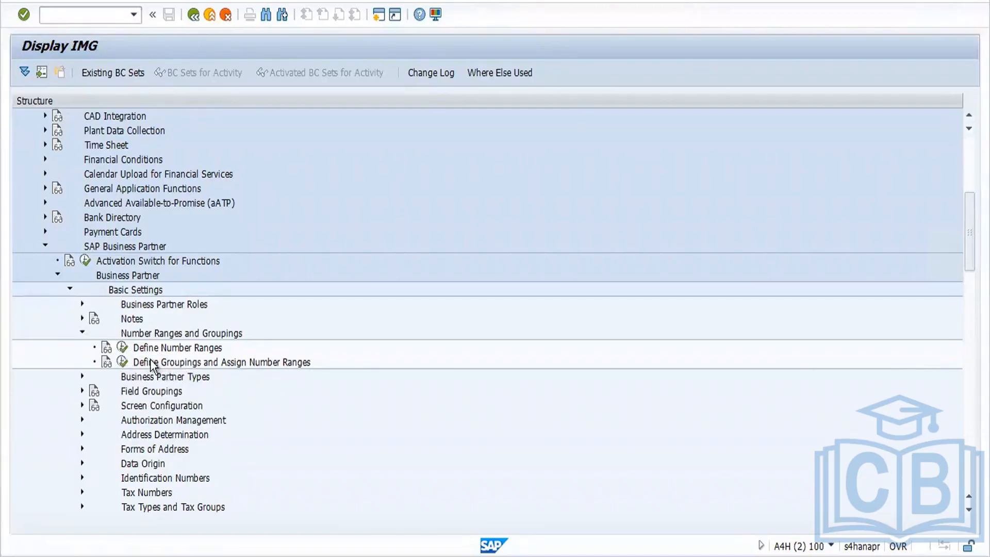
Step: Open the number range intervals of business partner object BU_PARTNER for editing and check the list of free intervals
{"action": "left_click", "coordinate": [123, 348]}
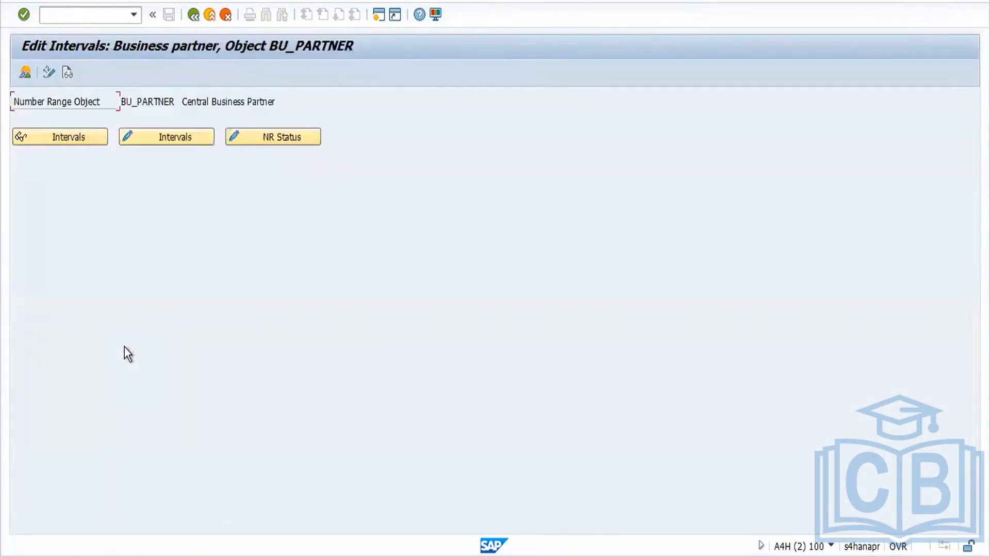
{"action": "left_click", "coordinate": [160, 141]}
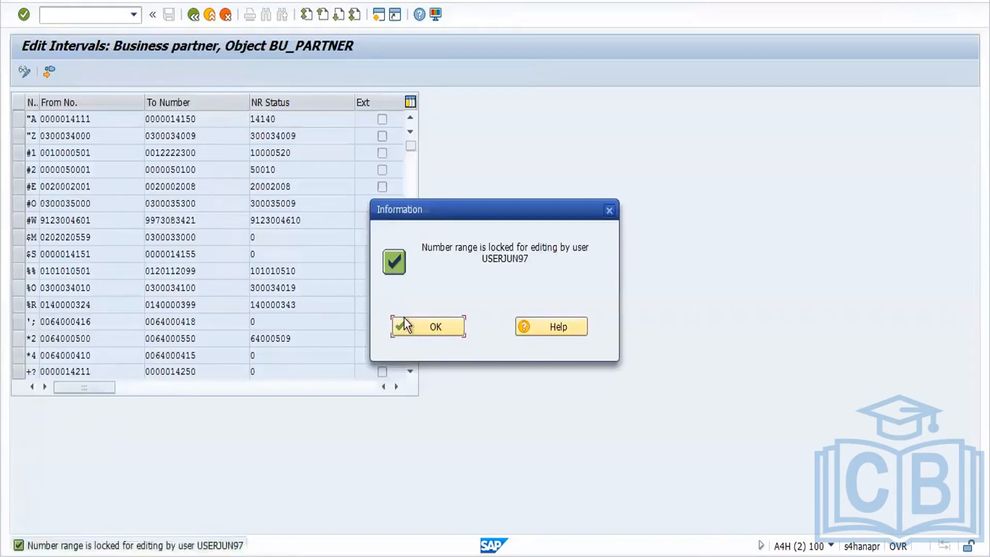
{"action": "left_click", "coordinate": [421, 330]}
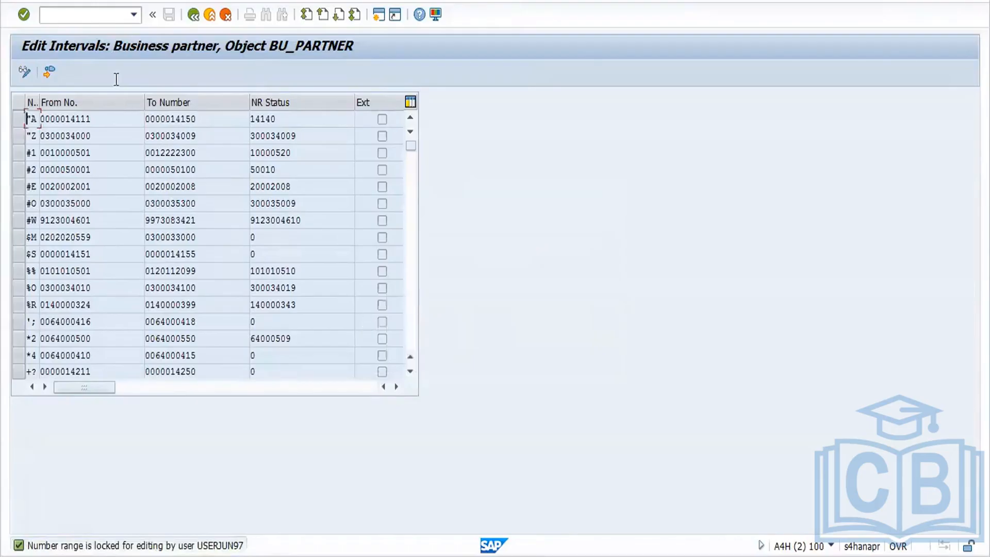
{"action": "left_click", "coordinate": [49, 73]}
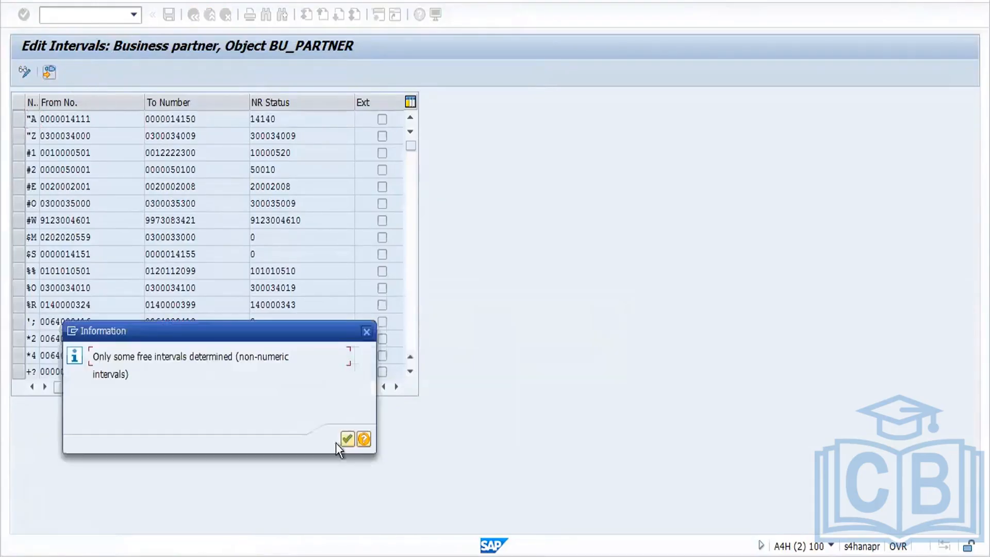
{"action": "left_click", "coordinate": [346, 439]}
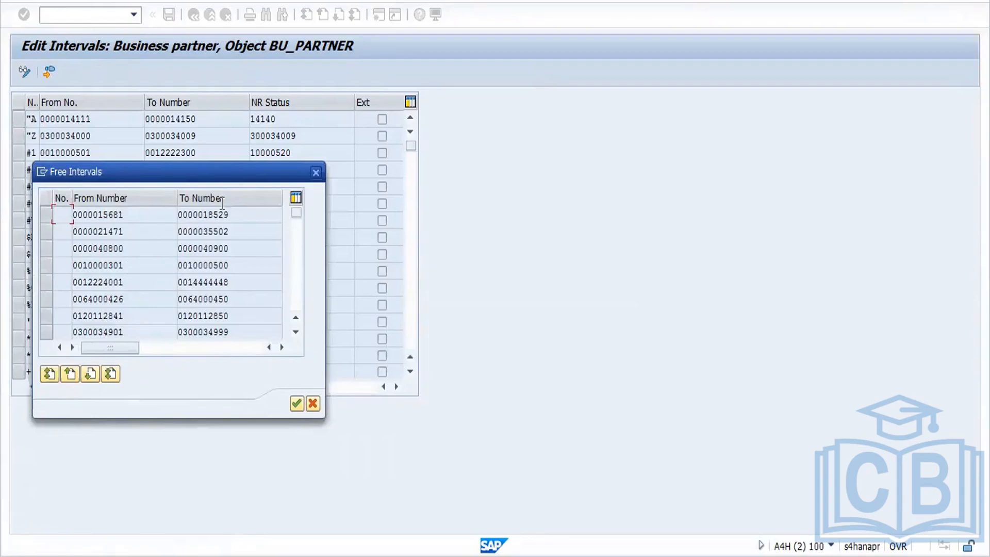
{"action": "left_click", "coordinate": [316, 172]}
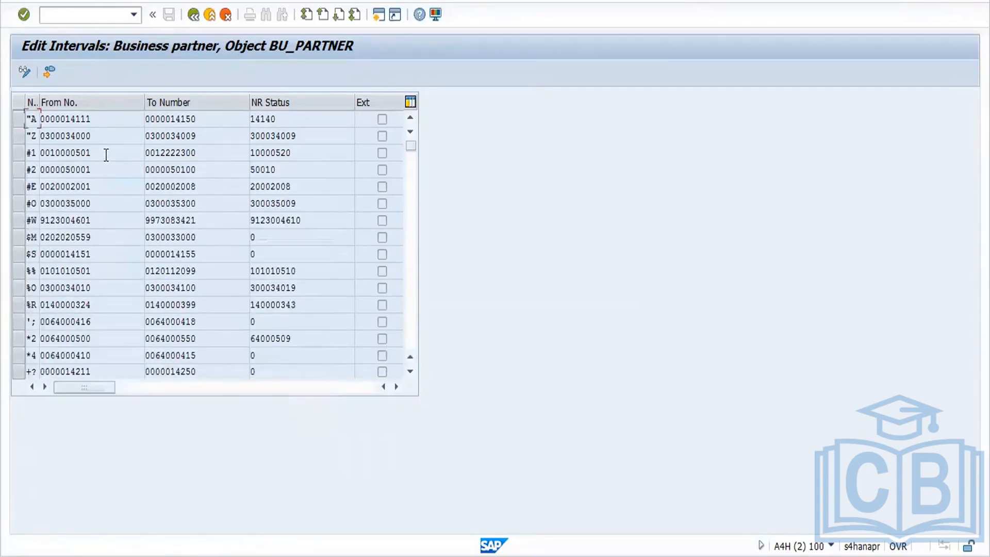
Step: Examine the start and end numbers of business partner interval #1
{"action": "left_click_drag", "start_coordinate": [93, 153], "coordinate": [35, 156]}
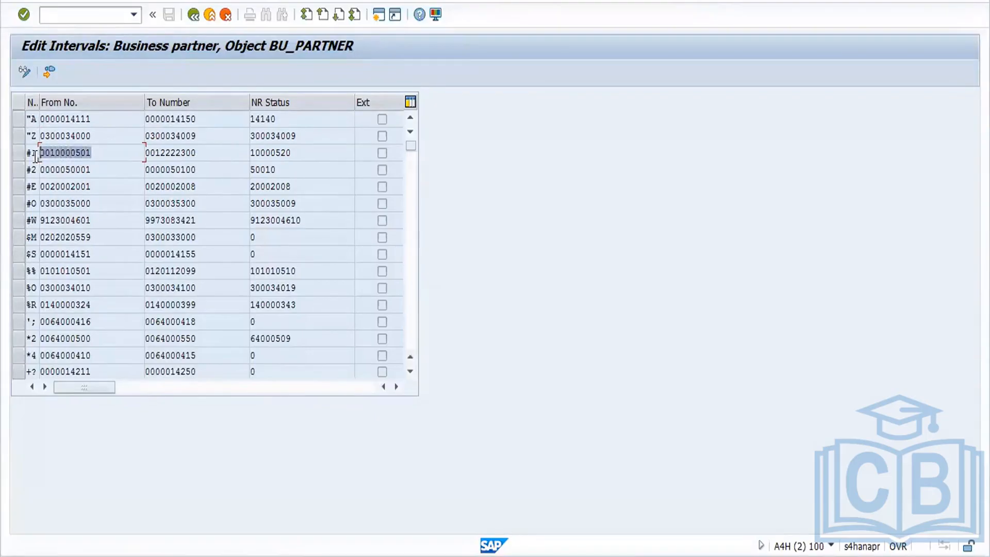
{"action": "left_click", "coordinate": [225, 148]}
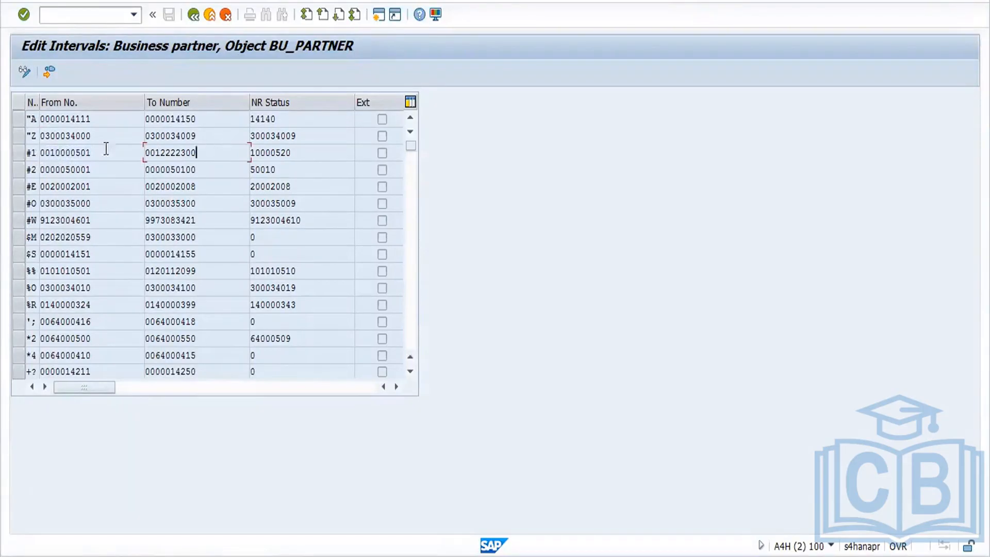
{"action": "key", "text": "shift+Home"}
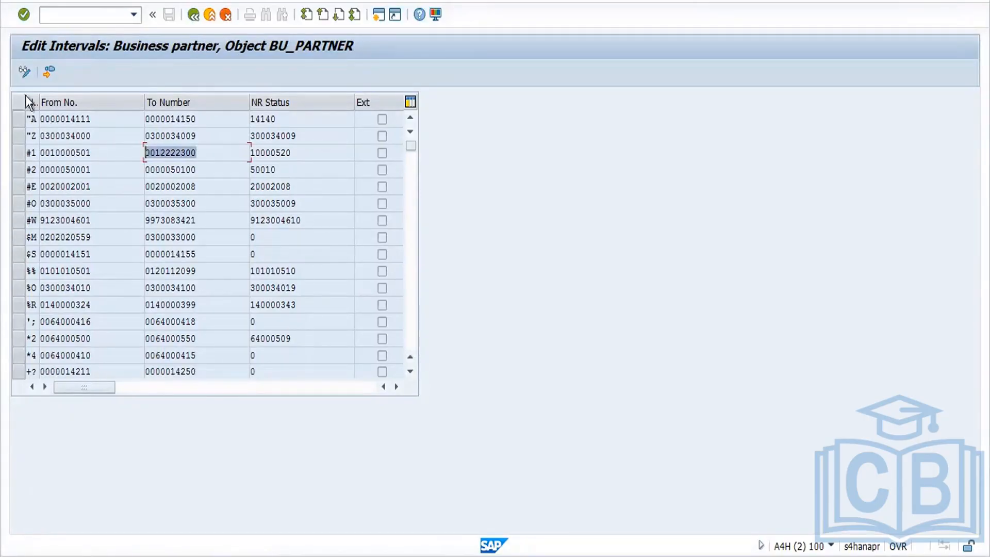
{"action": "left_click", "coordinate": [26, 77]}
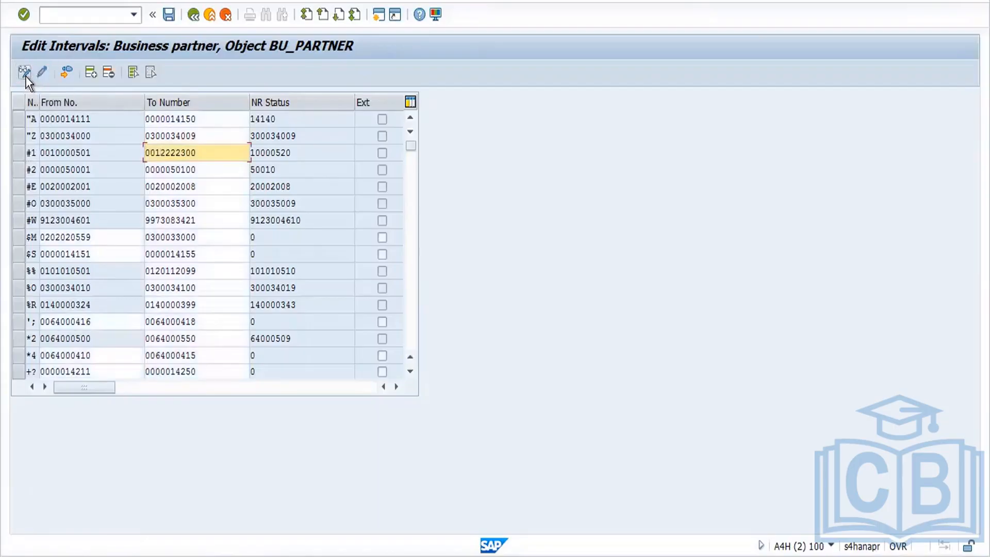
{"action": "left_click", "coordinate": [92, 73]}
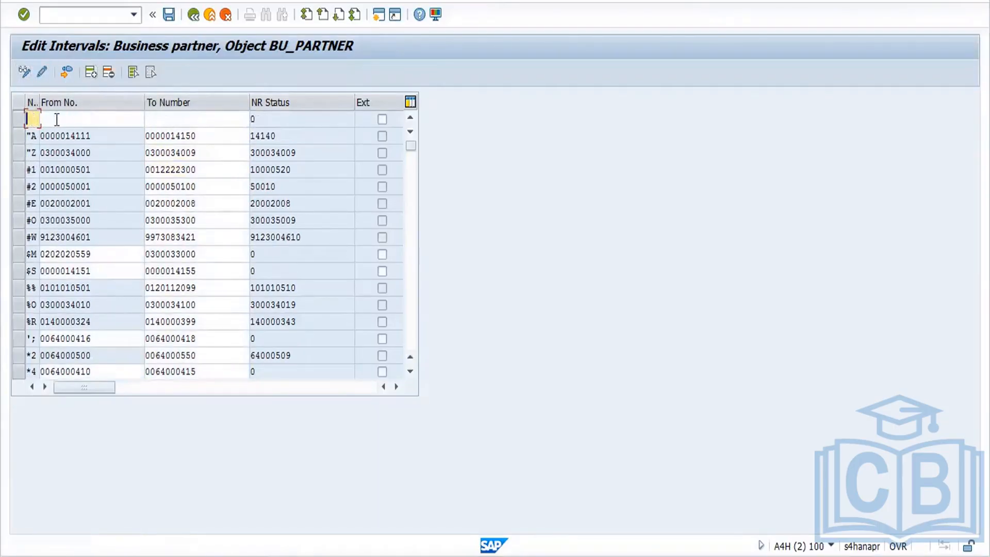
{"action": "left_click", "coordinate": [77, 121]}
{"action": "left_click", "coordinate": [176, 121]}
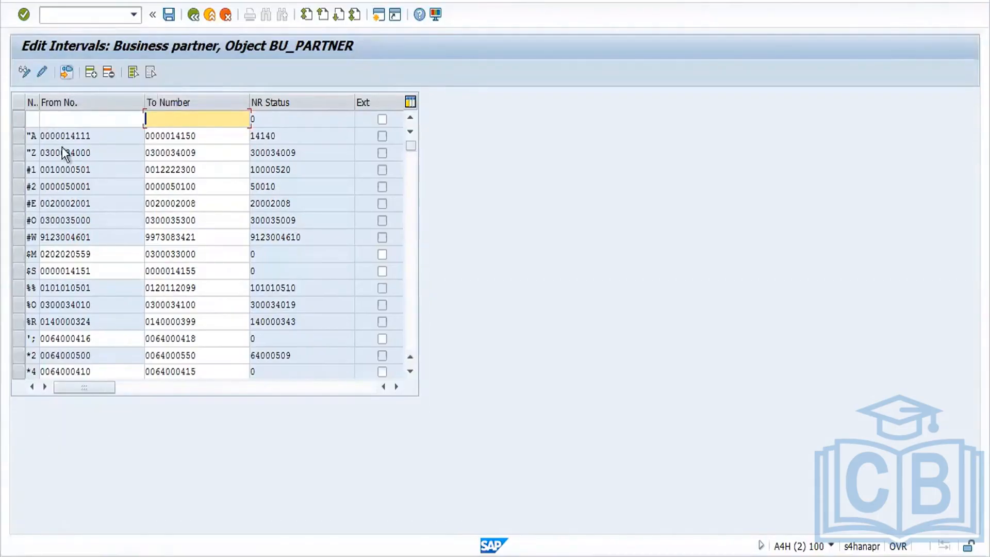
{"action": "double_click", "coordinate": [36, 170]}
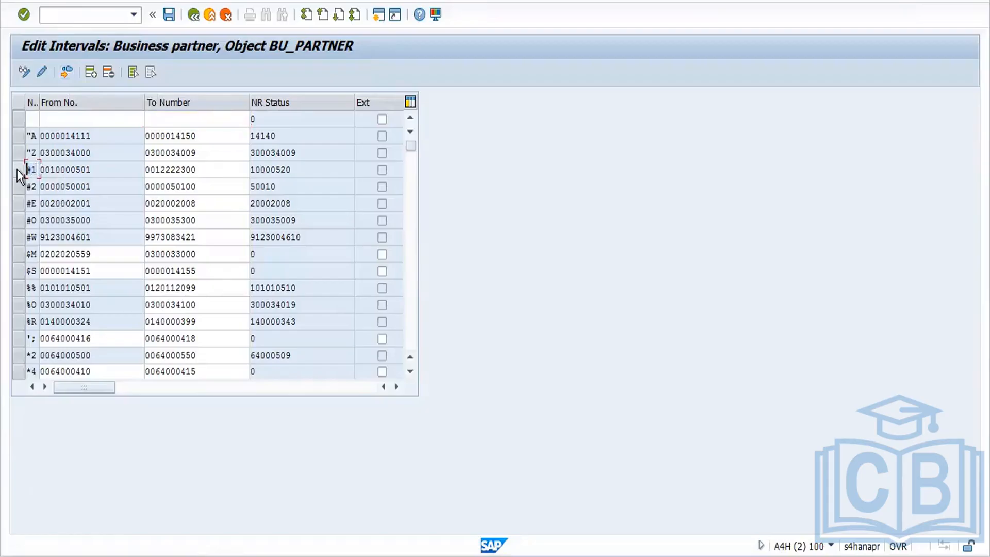
{"action": "left_click", "coordinate": [189, 17]}
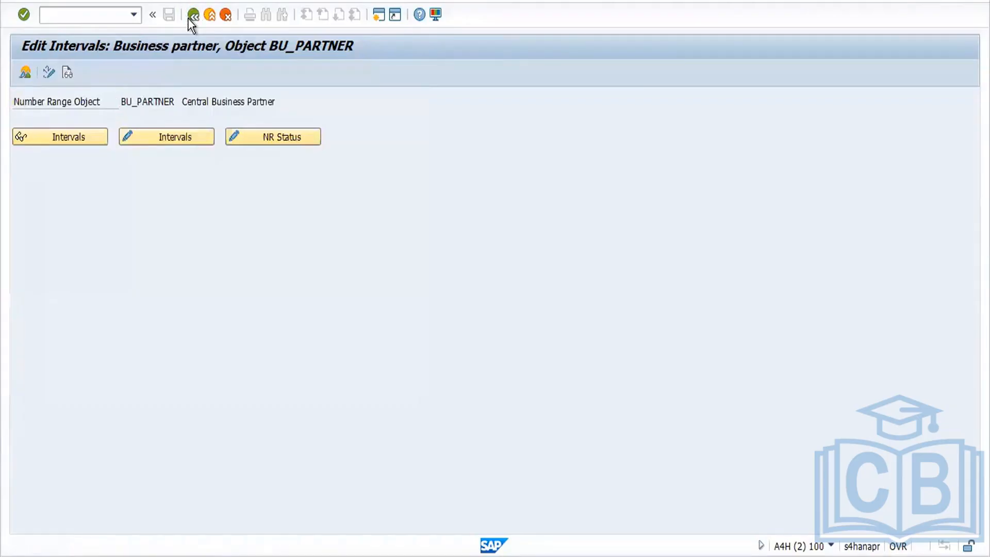
Step: Open Define Groupings and Assign Number Ranges in the IMG and copy the BP01 grouping as a new entry
{"action": "left_click", "coordinate": [189, 17]}
{"action": "left_click", "coordinate": [121, 362]}
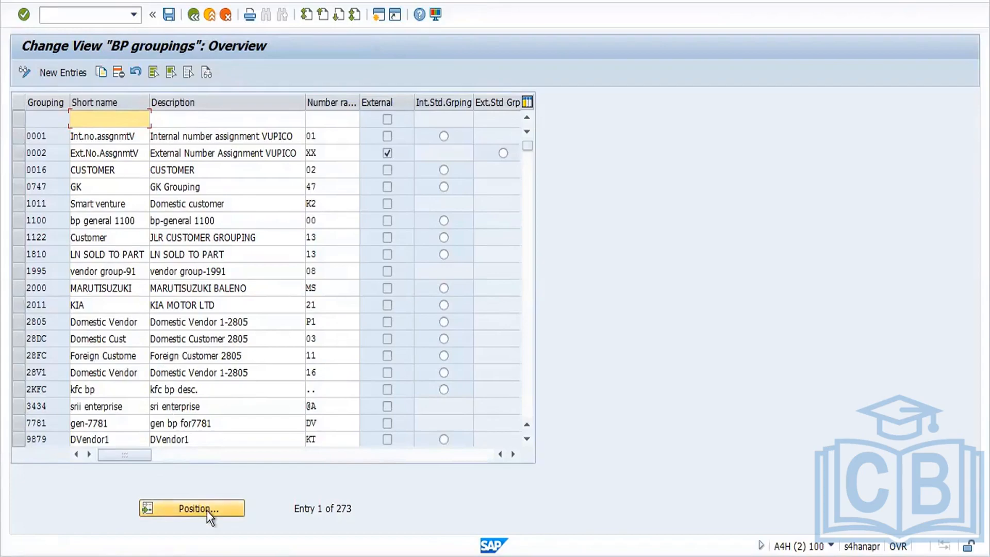
{"action": "left_click", "coordinate": [526, 440]}
{"action": "left_click", "coordinate": [527, 440]}
{"action": "left_click", "coordinate": [527, 440]}
{"action": "left_click", "coordinate": [526, 440]}
{"action": "left_click", "coordinate": [526, 439]}
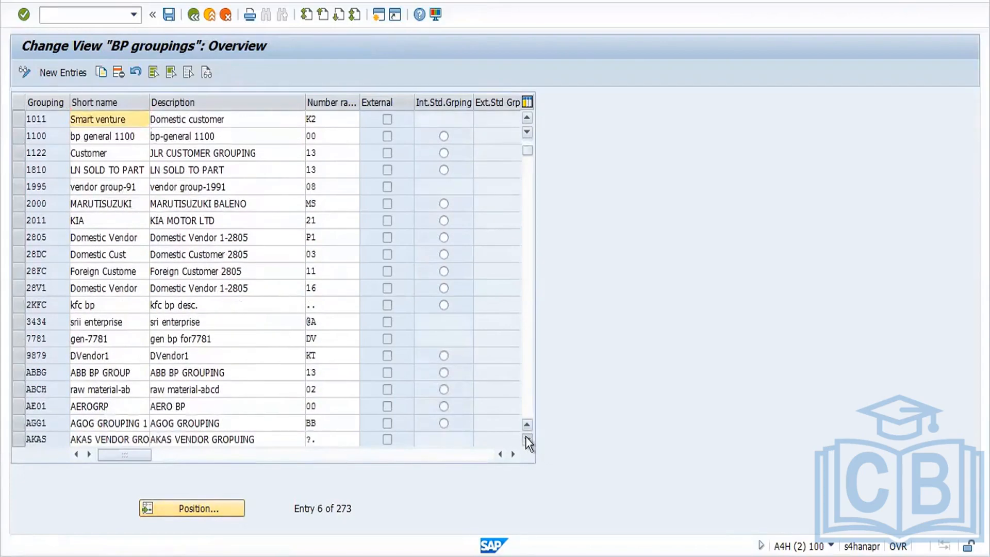
{"action": "left_click", "coordinate": [526, 439]}
{"action": "left_click", "coordinate": [526, 440]}
{"action": "left_click", "coordinate": [526, 440]}
{"action": "left_click", "coordinate": [526, 439]}
{"action": "left_click", "coordinate": [526, 439]}
{"action": "left_click", "coordinate": [526, 439]}
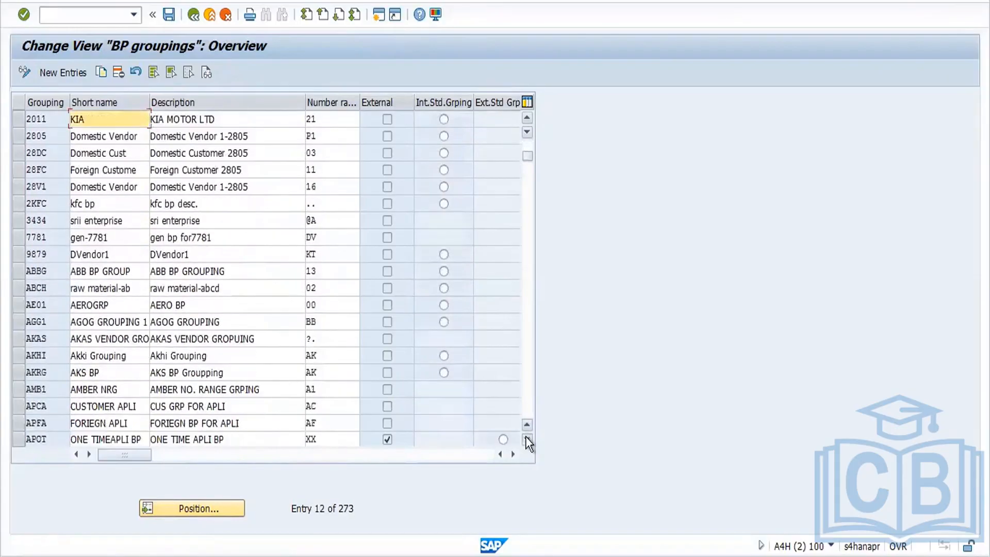
{"action": "left_click", "coordinate": [526, 439]}
{"action": "left_click", "coordinate": [526, 440]}
{"action": "left_click", "coordinate": [527, 440]}
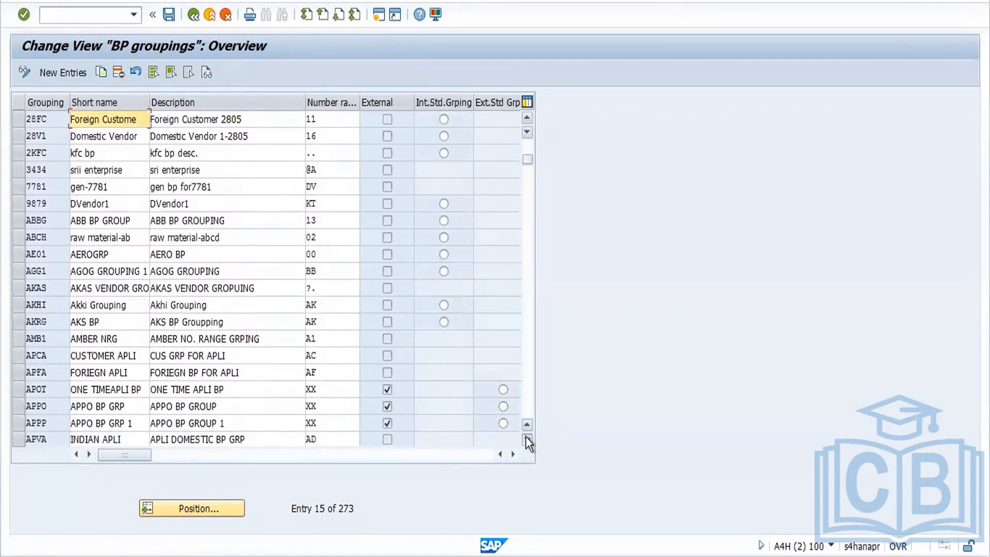
{"action": "left_click", "coordinate": [526, 440]}
{"action": "left_click", "coordinate": [526, 439]}
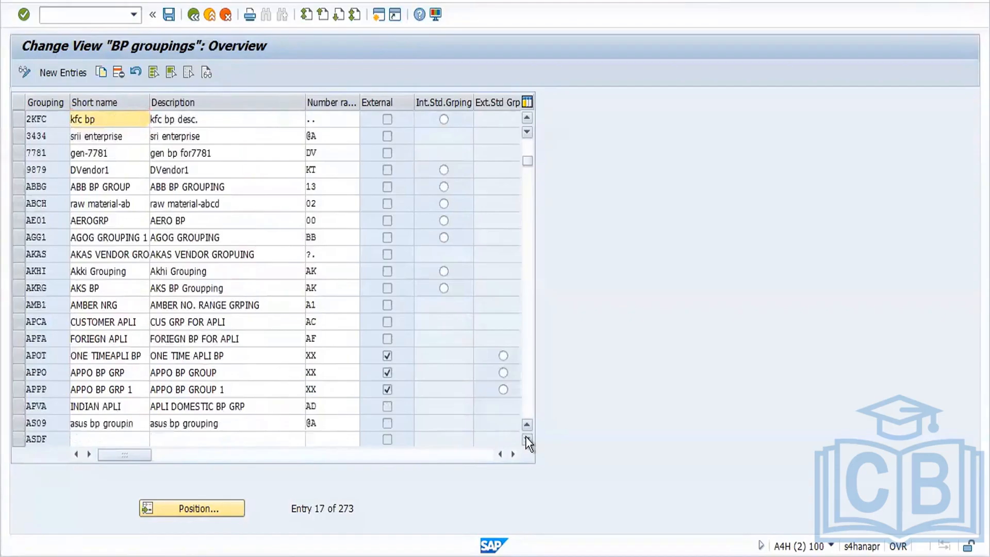
{"action": "left_click", "coordinate": [526, 440]}
{"action": "left_click", "coordinate": [526, 440]}
{"action": "left_click", "coordinate": [526, 440]}
{"action": "left_click", "coordinate": [526, 440]}
{"action": "left_click", "coordinate": [526, 440]}
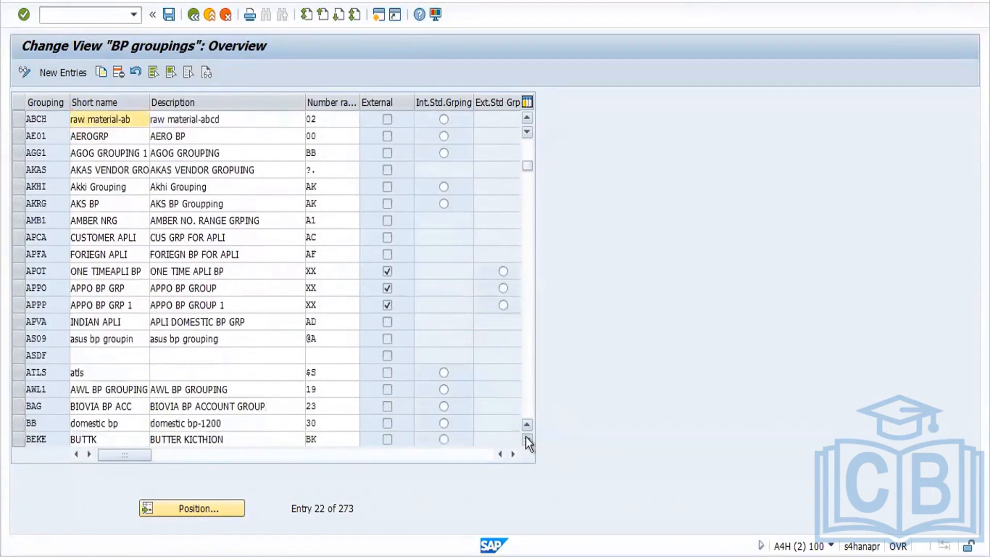
{"action": "left_click", "coordinate": [526, 440]}
{"action": "left_click", "coordinate": [526, 439]}
{"action": "left_click", "coordinate": [526, 439]}
{"action": "left_click", "coordinate": [525, 438]}
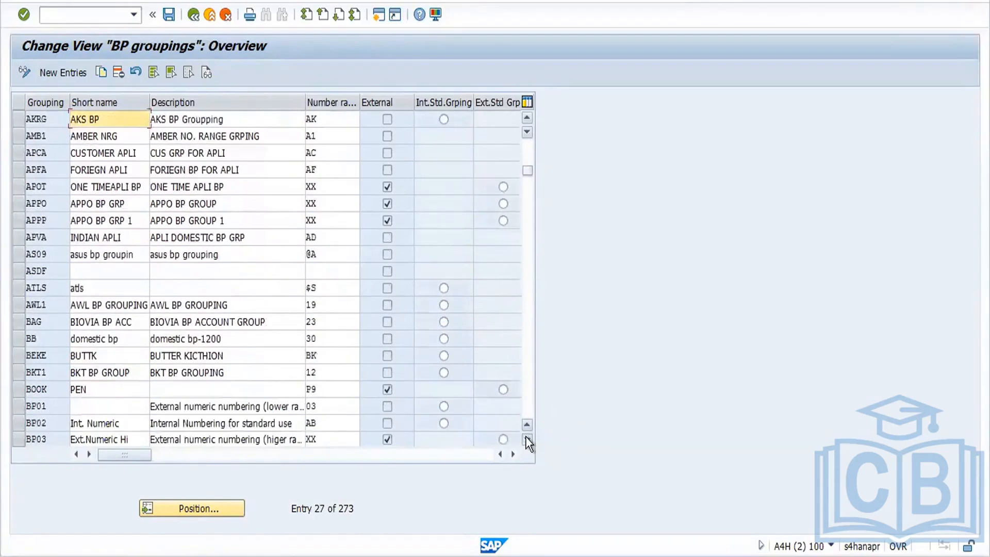
{"action": "left_click", "coordinate": [526, 438]}
{"action": "left_click", "coordinate": [525, 437]}
{"action": "left_click", "coordinate": [525, 437]}
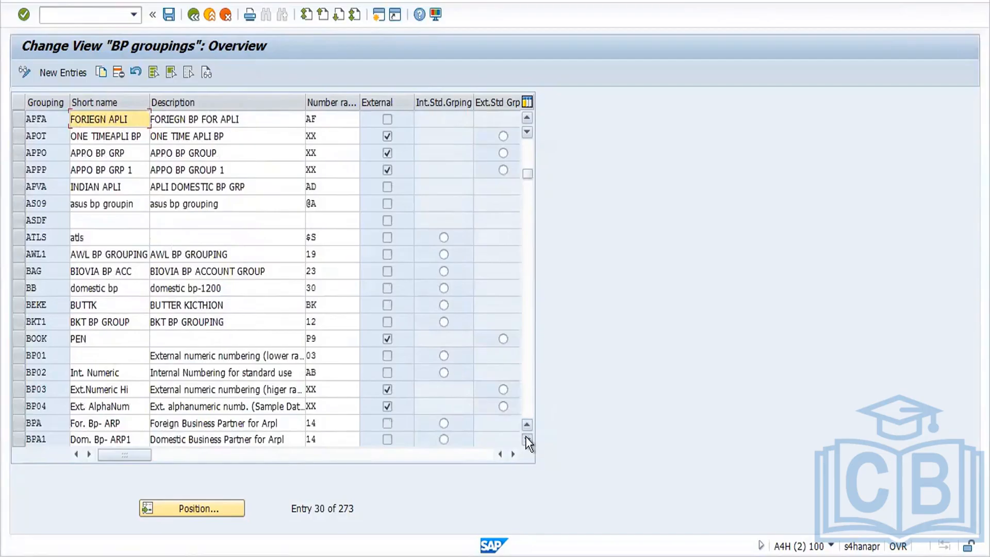
{"action": "left_click", "coordinate": [526, 437]}
{"action": "left_click", "coordinate": [526, 438]}
{"action": "left_click", "coordinate": [526, 437]}
{"action": "left_click", "coordinate": [526, 438]}
{"action": "left_click", "coordinate": [526, 438]}
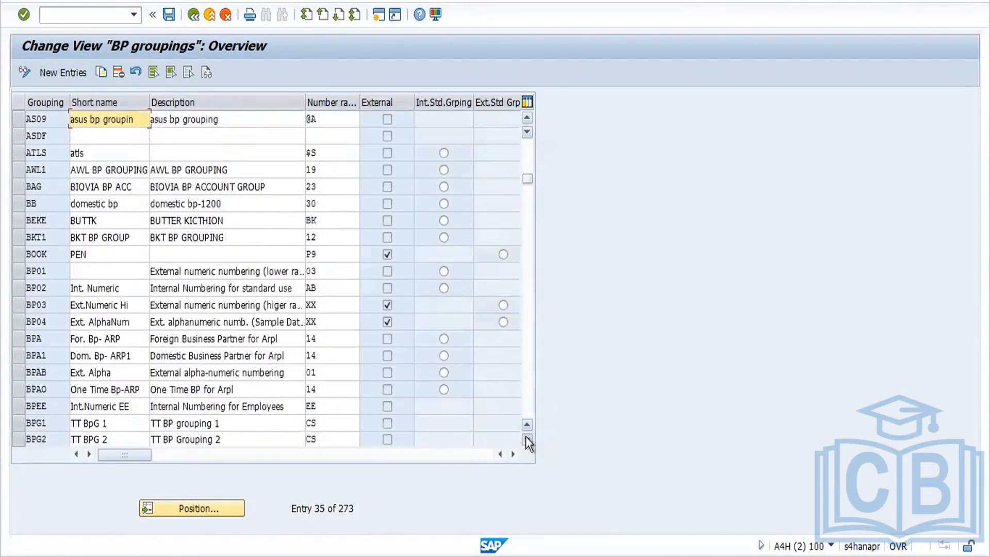
{"action": "left_click", "coordinate": [526, 437]}
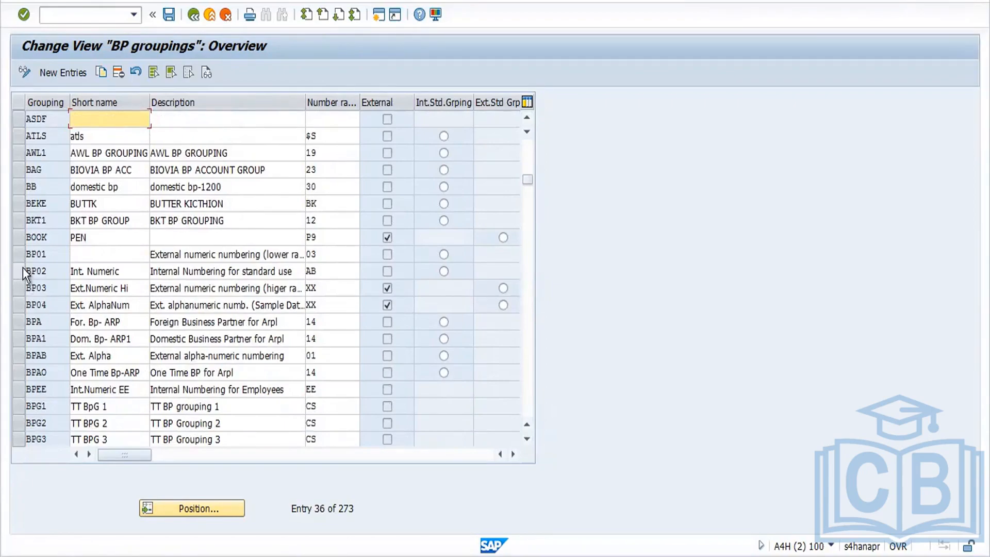
{"action": "left_click", "coordinate": [20, 254]}
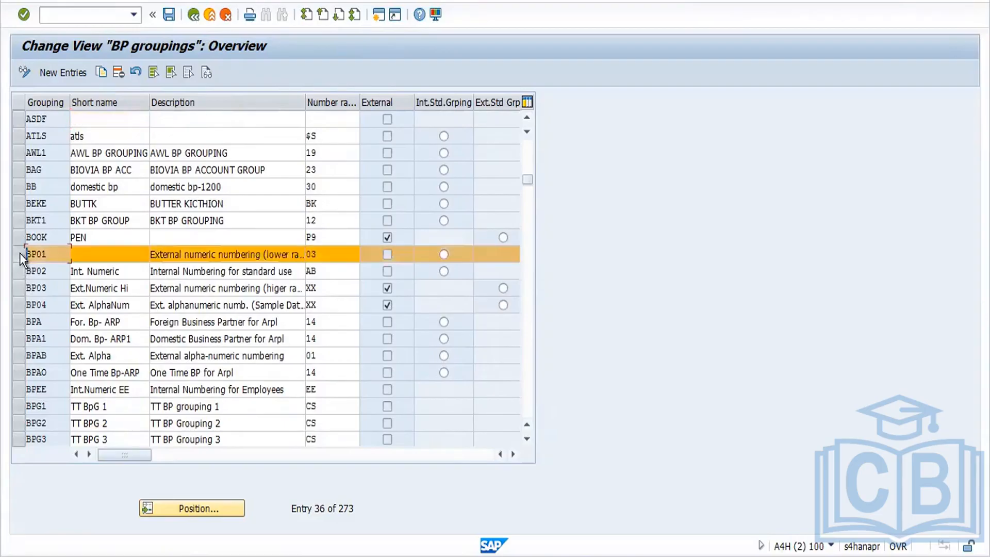
{"action": "left_click", "coordinate": [102, 71]}
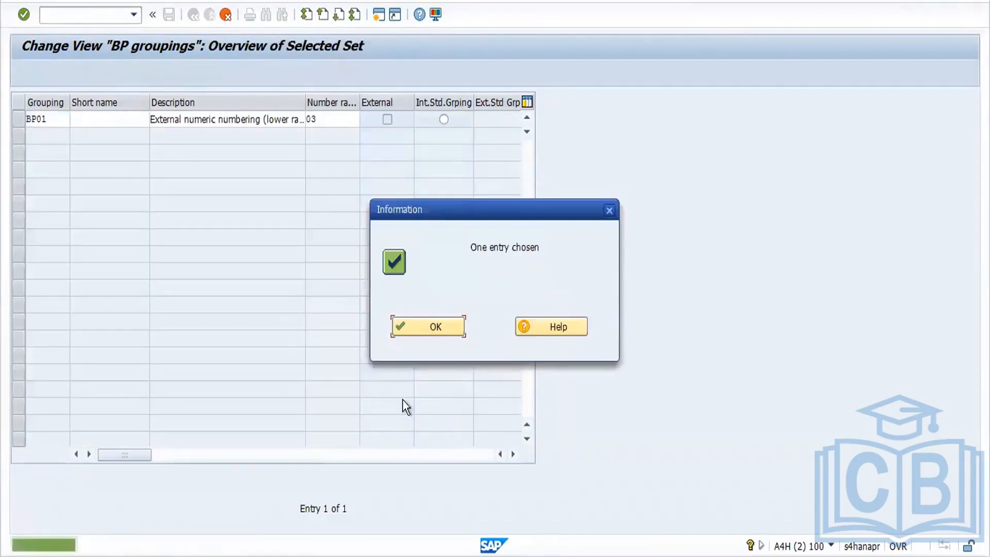
{"action": "left_click", "coordinate": [430, 330]}
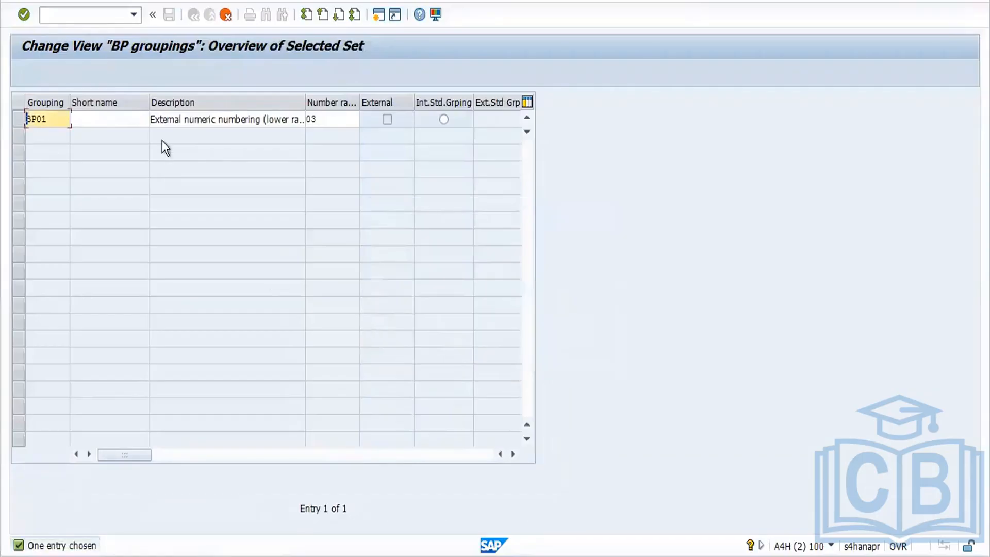
Step: Name the copied grouping for1 and give it the short name ford
{"action": "left_click_drag", "start_coordinate": [55, 122], "coordinate": [10, 118]}
{"action": "type", "text": "for1"}
{"action": "key", "text": "Tab"}
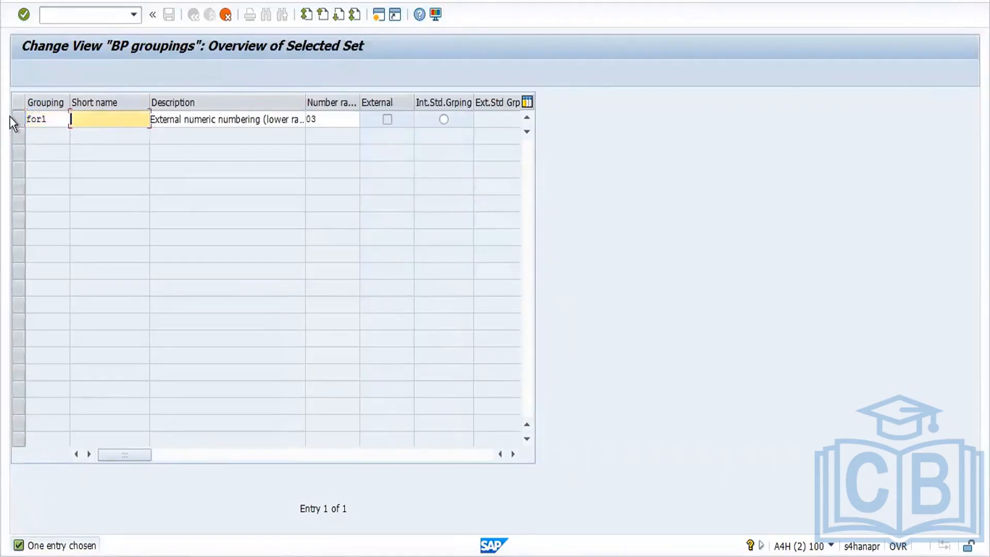
{"action": "type", "text": "ford"}
Step: Assign number range #1 to the for1 grouping
{"action": "left_click", "coordinate": [325, 119]}
{"action": "key", "text": "BackSpace"}
{"action": "key", "text": "BackSpace"}
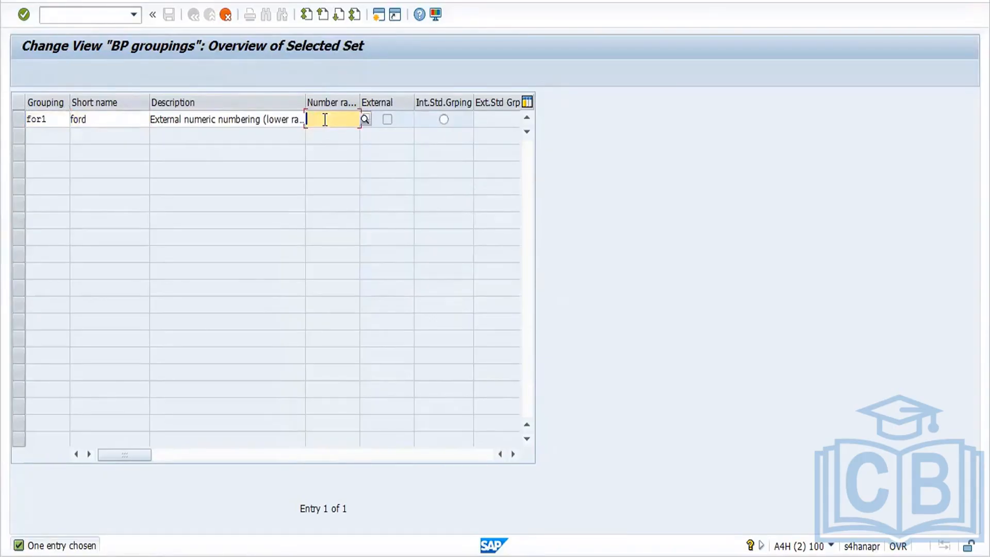
{"action": "type", "text": "#1"}
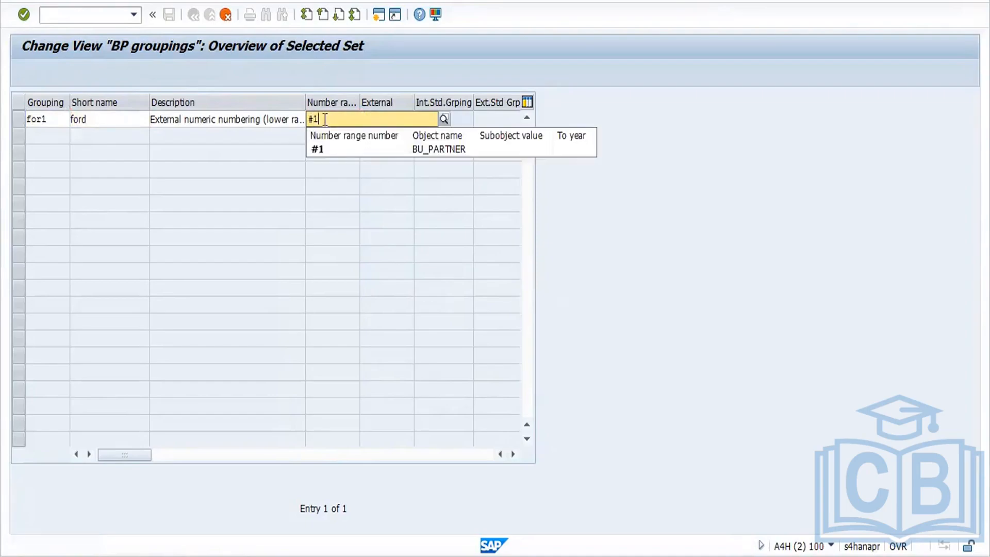
{"action": "left_click", "coordinate": [324, 148]}
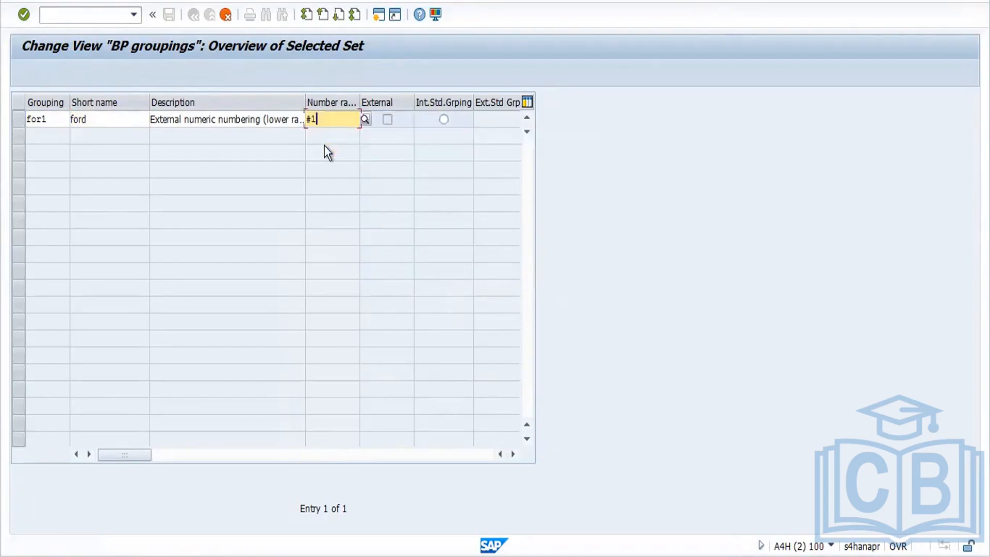
Step: Replace the for1 grouping's description with Internal and confirm the copied entry
{"action": "left_click_drag", "start_coordinate": [202, 118], "coordinate": [362, 164]}
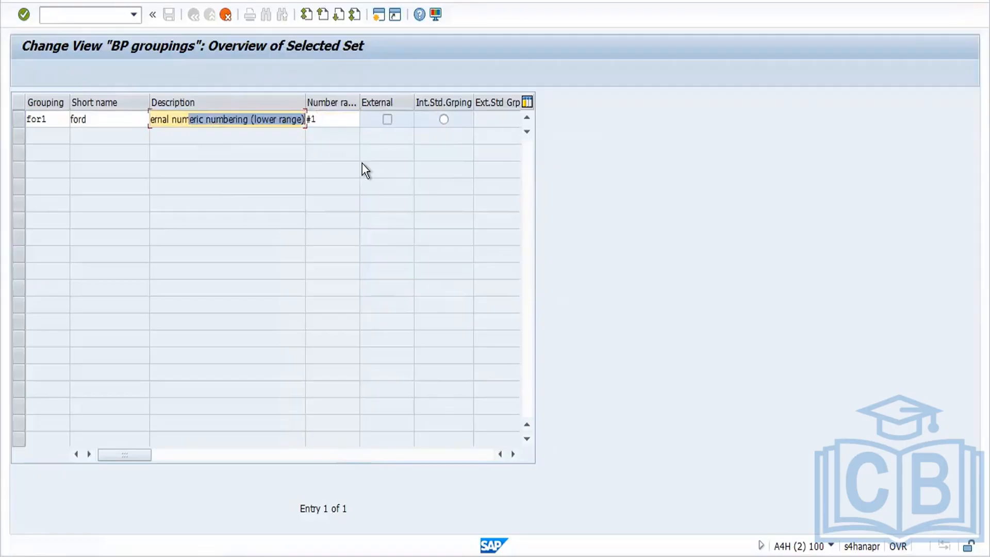
{"action": "key", "text": "BackSpace"}
{"action": "key", "text": "BackSpace"}
{"action": "key", "text": "BackSpace"}
{"action": "key", "text": "BackSpace"}
{"action": "key", "text": "BackSpace"}
{"action": "key", "text": "BackSpace"}
{"action": "key", "text": "BackSpace"}
{"action": "key", "text": "BackSpace"}
{"action": "key", "text": "BackSpace"}
{"action": "key", "text": "BackSpace"}
{"action": "key", "text": "BackSpace"}
{"action": "key", "text": "BackSpace"}
{"action": "key", "text": "BackSpace"}
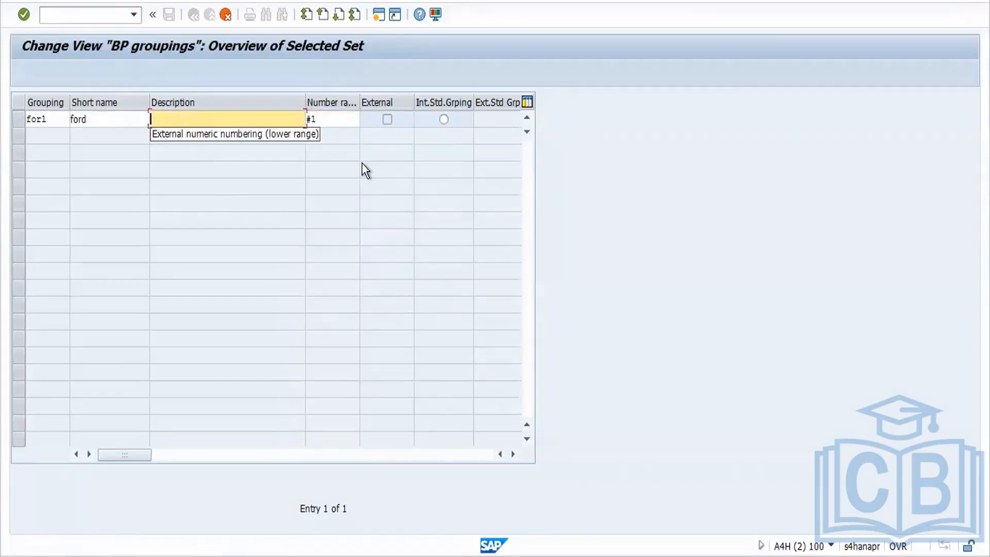
{"action": "type", "text": "iNTER"}
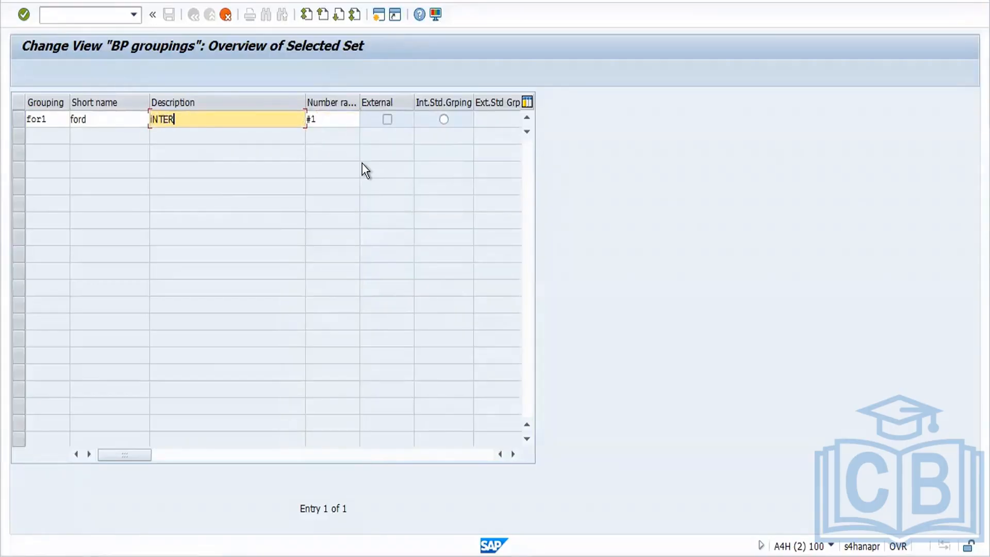
{"action": "key", "text": "BackSpace"}
{"action": "key", "text": "BackSpace"}
{"action": "key", "text": "BackSpace"}
{"action": "key", "text": "BackSpace"}
{"action": "key", "text": "BackSpace"}
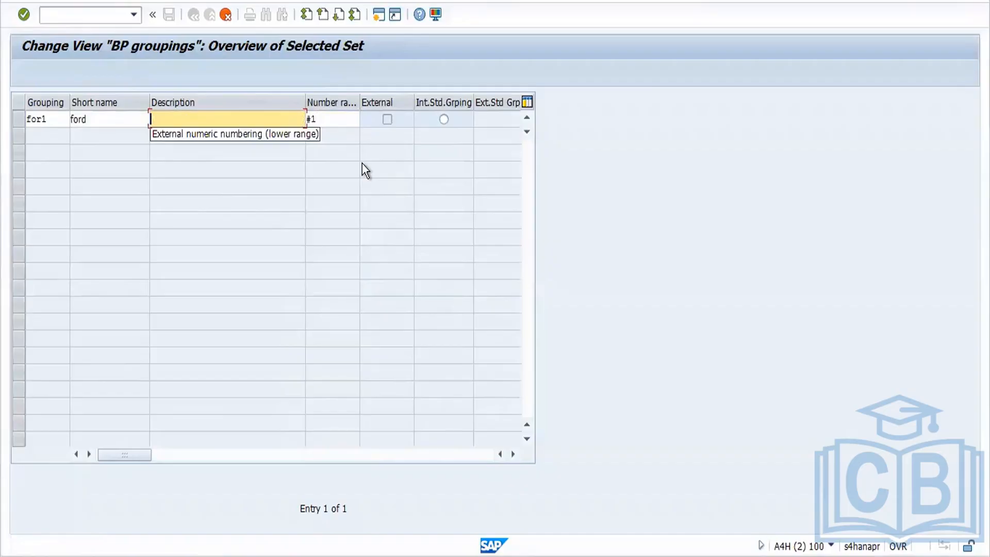
{"action": "type", "text": "i"}
{"action": "key", "text": "BackSpace"}
{"action": "type", "text": "Internal"}
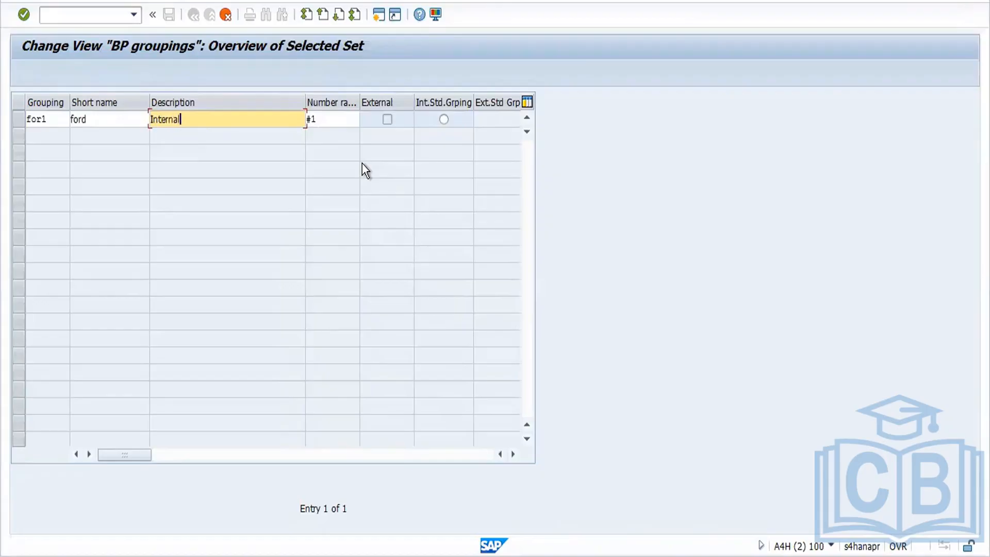
{"action": "key", "text": "Return"}
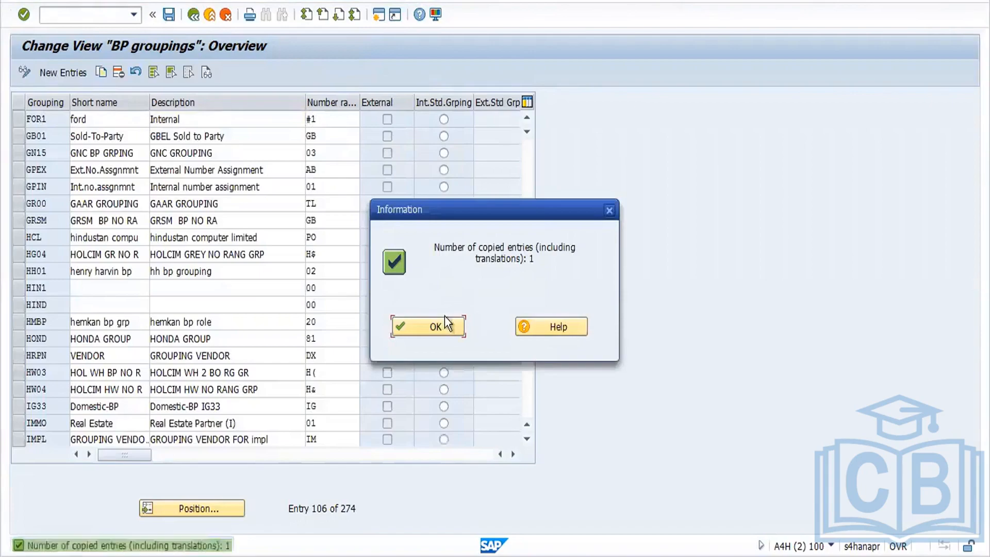
{"action": "left_click", "coordinate": [436, 327]}
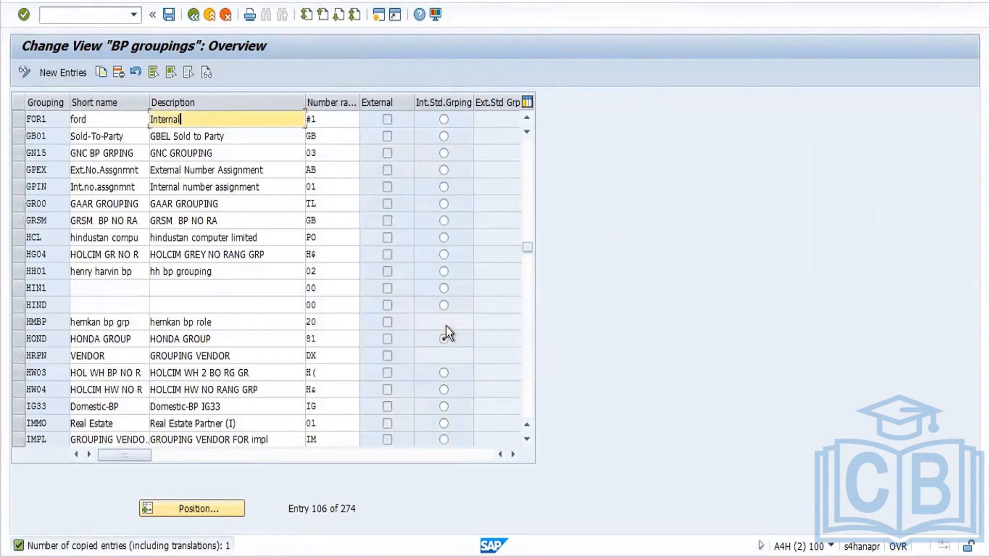
Step: Save the FOR1 grouping under customizing request A4HK902201 and return to the IMG structure
{"action": "left_click", "coordinate": [169, 15]}
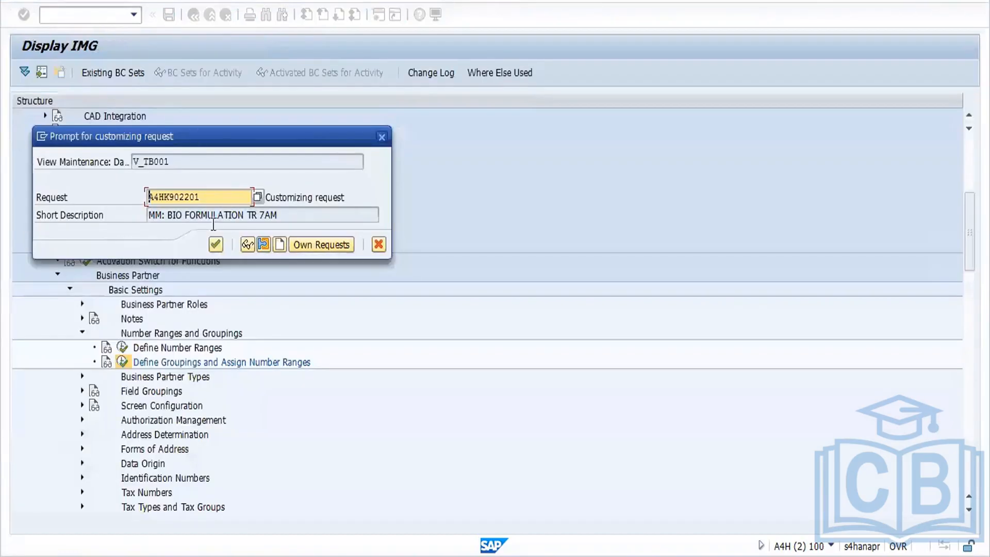
{"action": "left_click", "coordinate": [221, 245]}
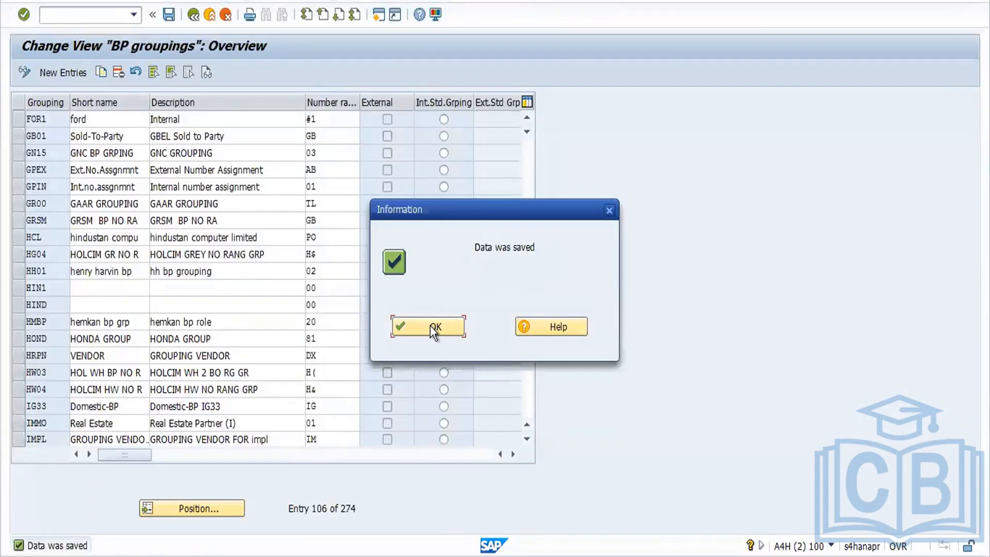
{"action": "left_click", "coordinate": [431, 327]}
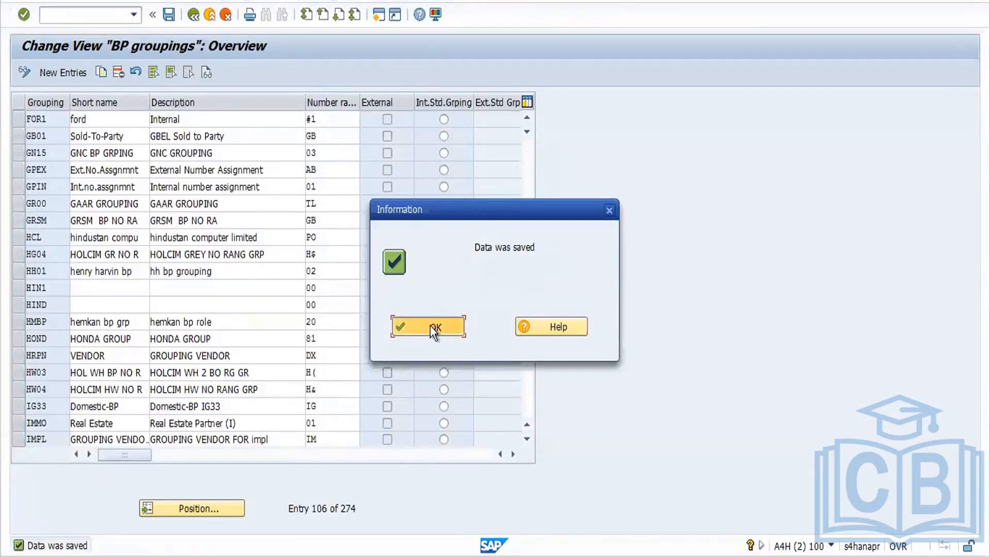
{"action": "left_click", "coordinate": [193, 14]}
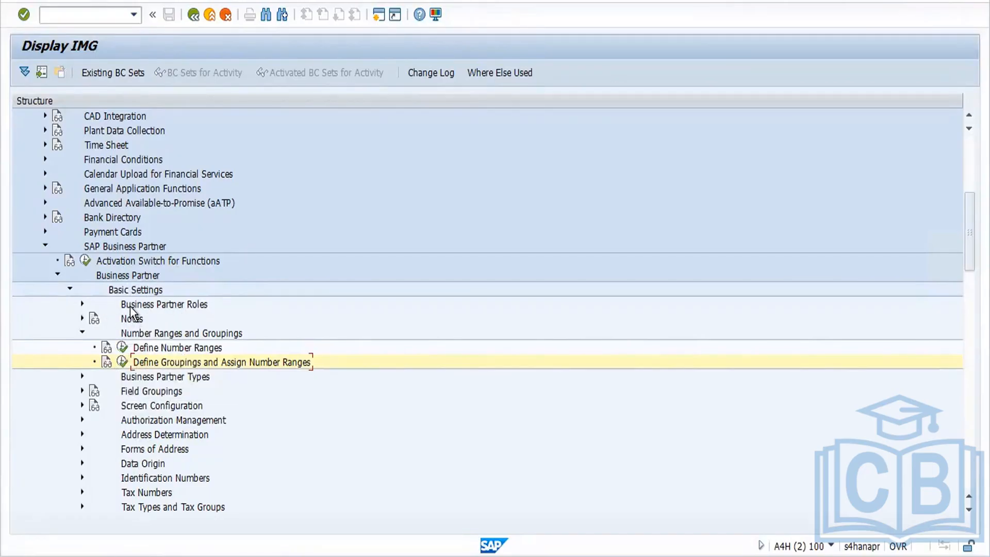
Step: Collapse the Business Partner node and expand Customer/Vendor Integration under Master Data Synchronization
{"action": "left_click", "coordinate": [70, 290]}
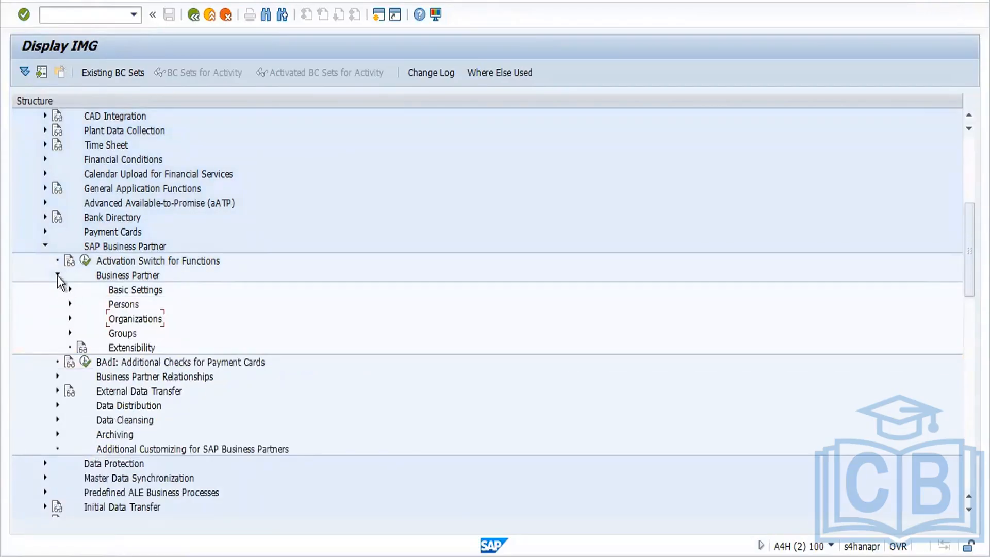
{"action": "left_click", "coordinate": [58, 275]}
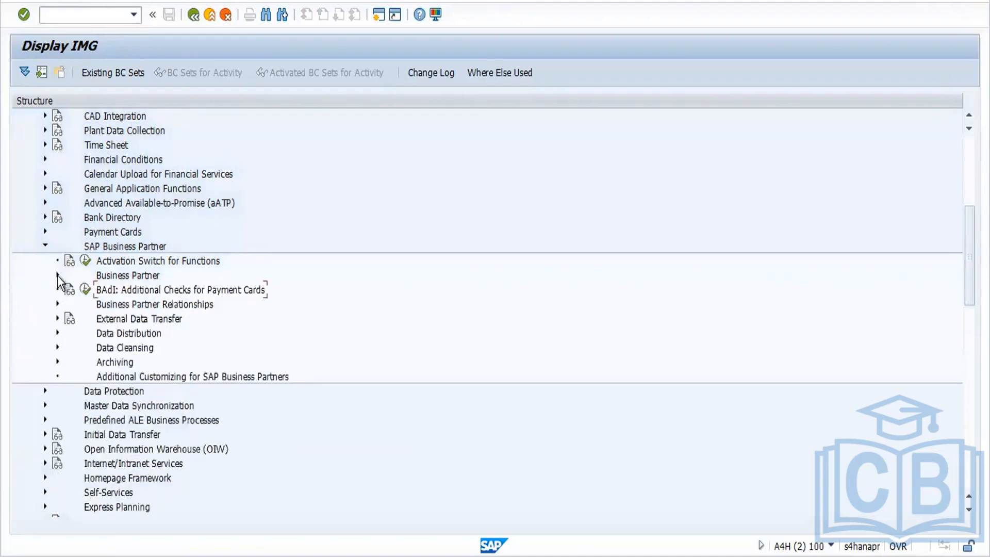
{"action": "left_click", "coordinate": [43, 406]}
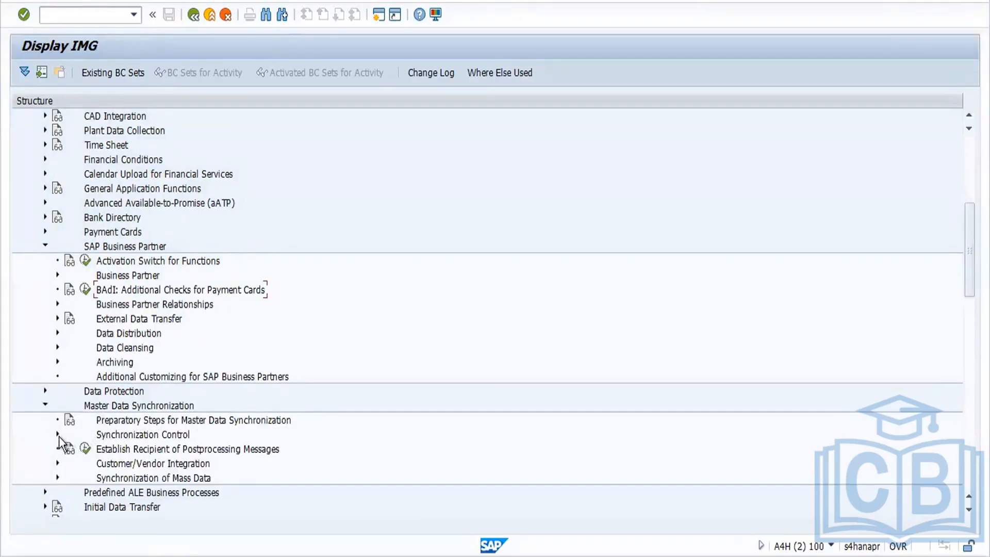
{"action": "left_click", "coordinate": [58, 463]}
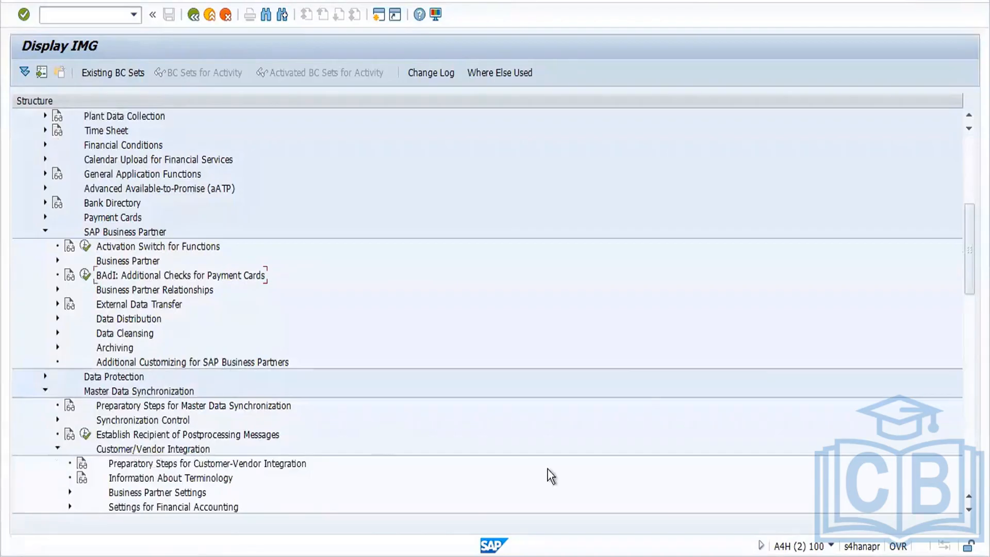
Step: Expand Settings for Vendor Integration down to Assign Keys and open Define Number Assignment for Direction BP to Vendor
{"action": "scroll", "coordinate": [488, 309], "scroll_direction": "down", "scroll_amount": 4}
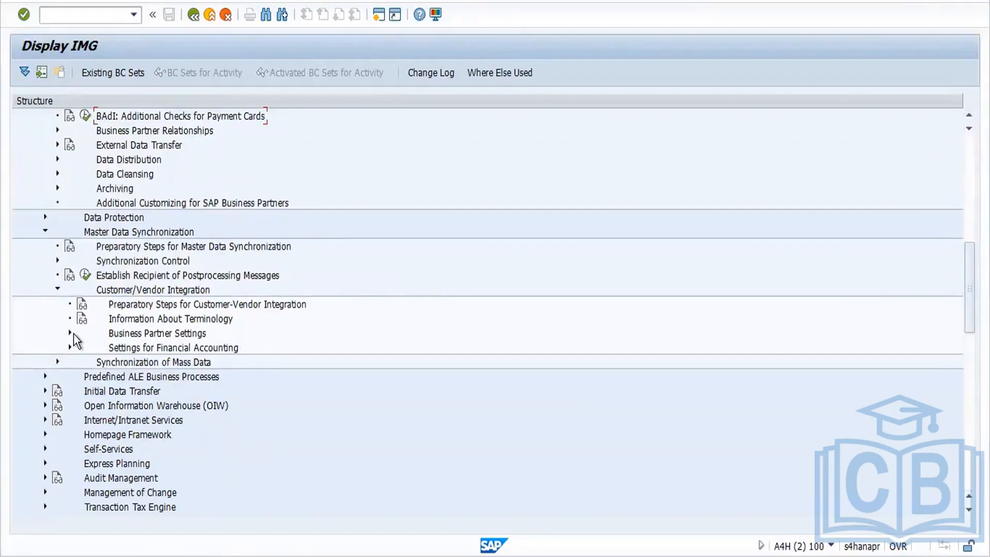
{"action": "left_click", "coordinate": [69, 332]}
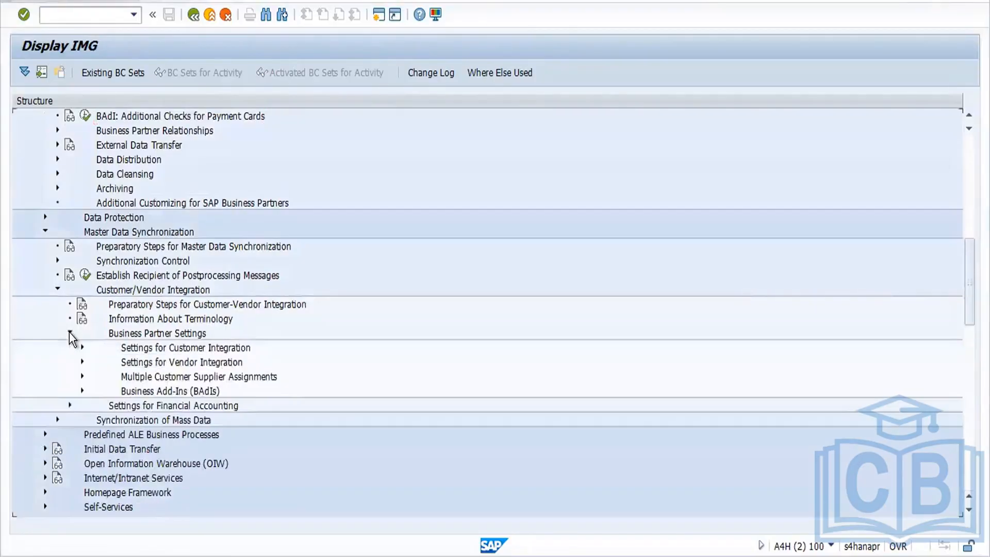
{"action": "left_click", "coordinate": [82, 362]}
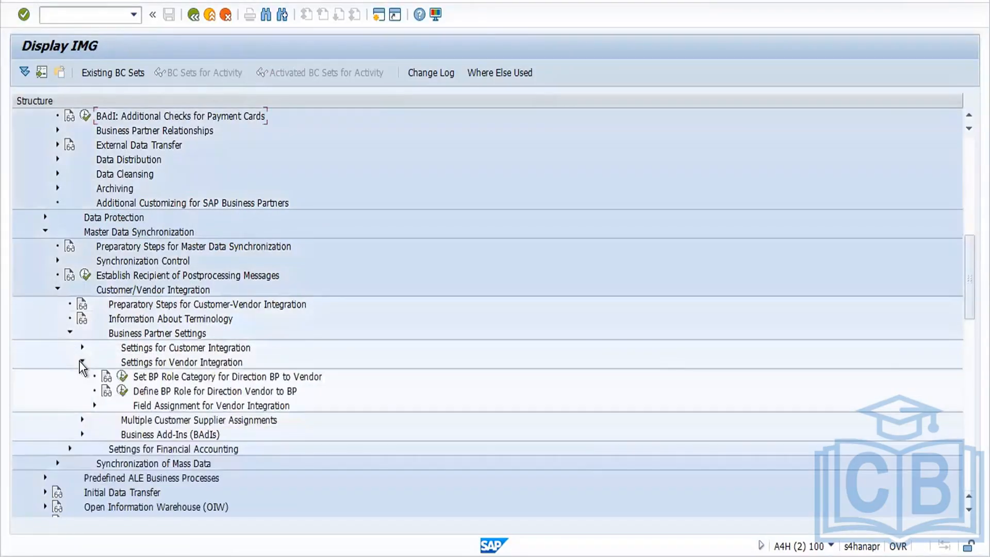
{"action": "left_click", "coordinate": [96, 405]}
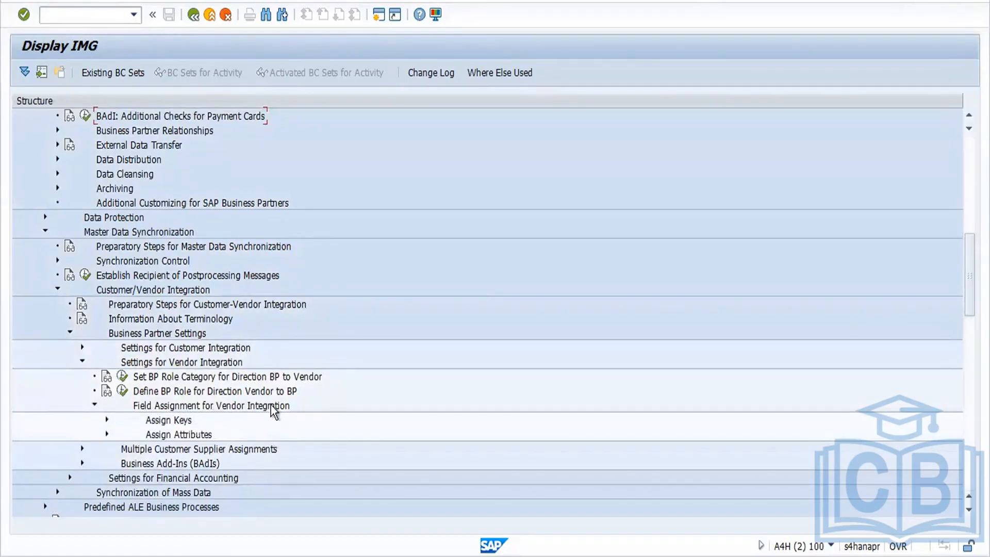
{"action": "left_click", "coordinate": [106, 434]}
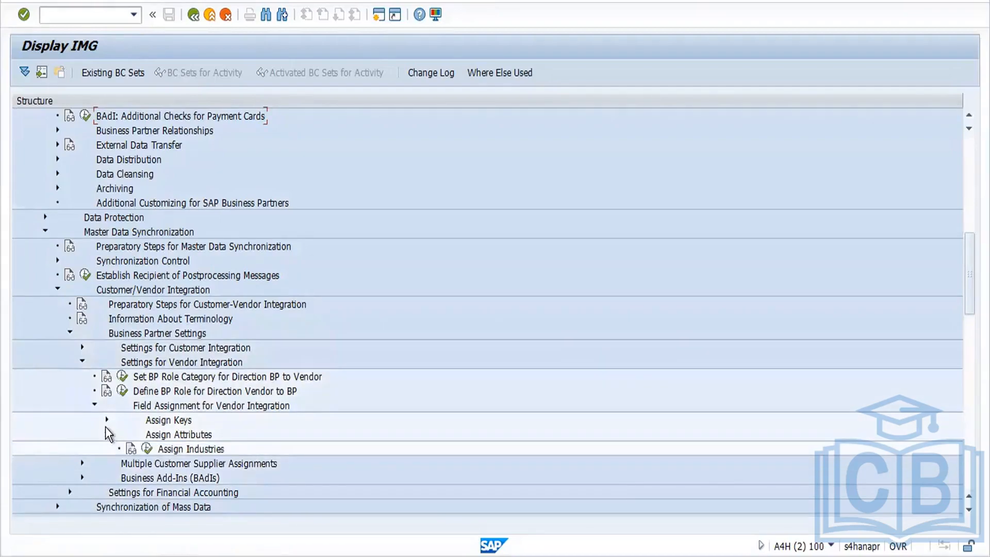
{"action": "left_click", "coordinate": [106, 419]}
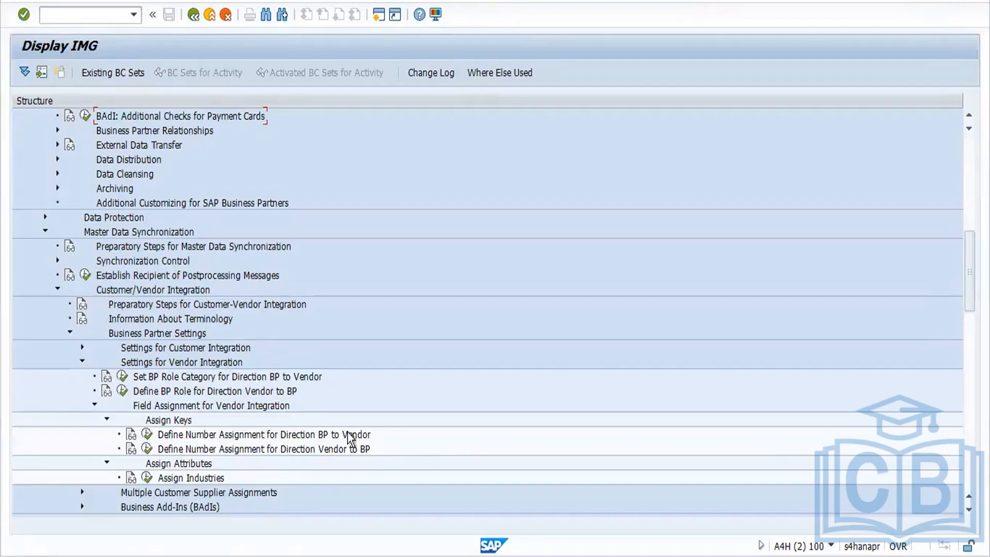
{"action": "left_click", "coordinate": [147, 435]}
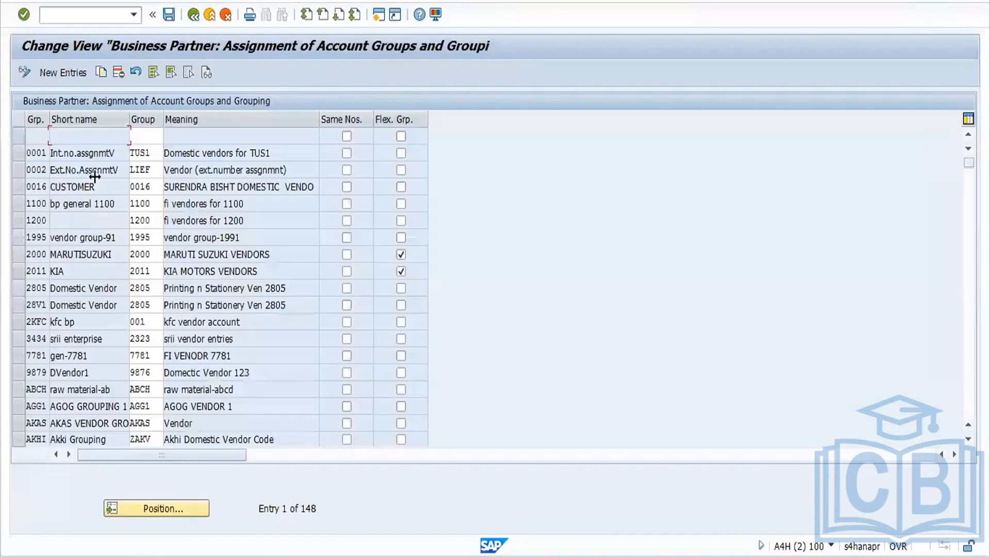
Step: Look up grouping for1 in the list of account group and grouping assignments
{"action": "left_click", "coordinate": [166, 506]}
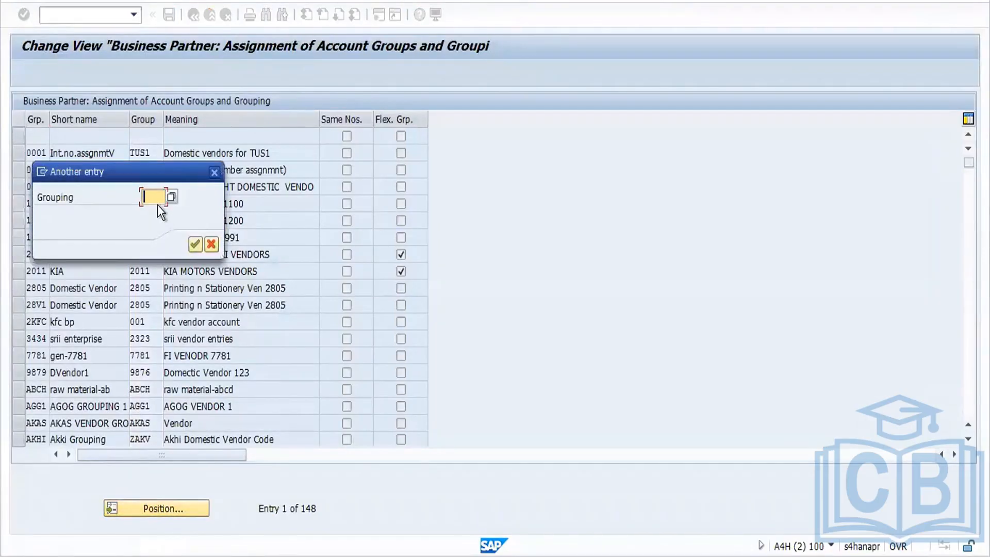
{"action": "type", "text": "for1"}
{"action": "key", "text": "Return"}
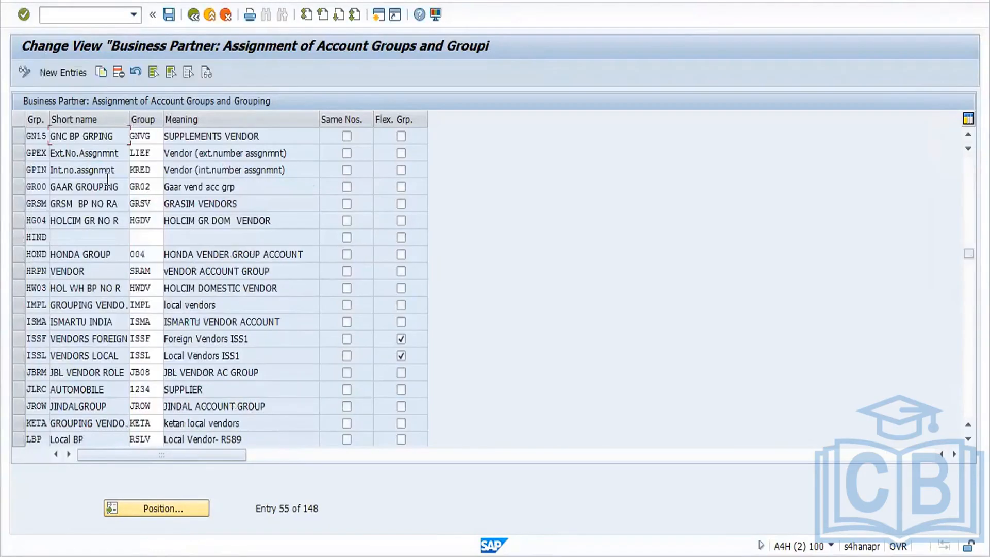
Step: Start a new account group assignment entry for business partner grouping FOR1
{"action": "left_click", "coordinate": [71, 77]}
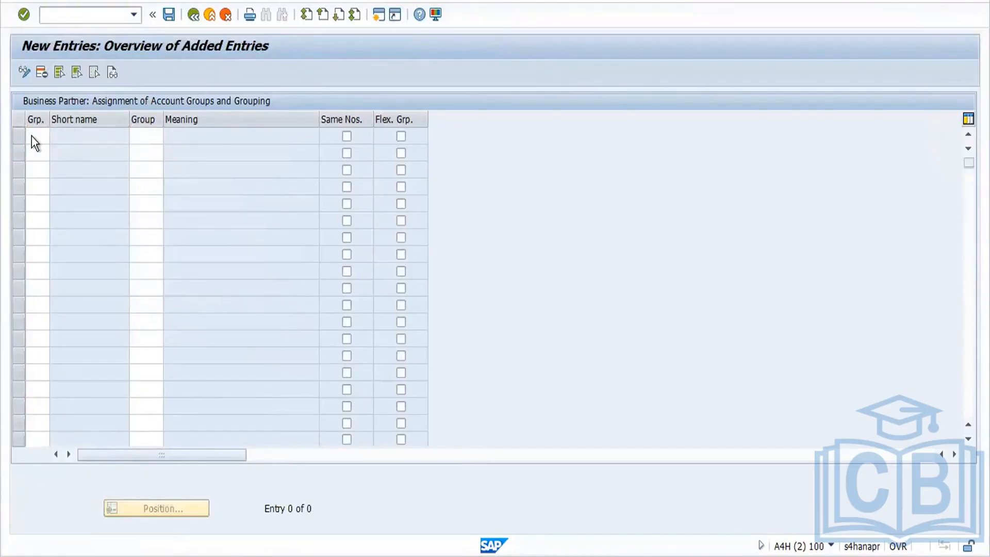
{"action": "left_click", "coordinate": [33, 137]}
{"action": "type", "text": "f"}
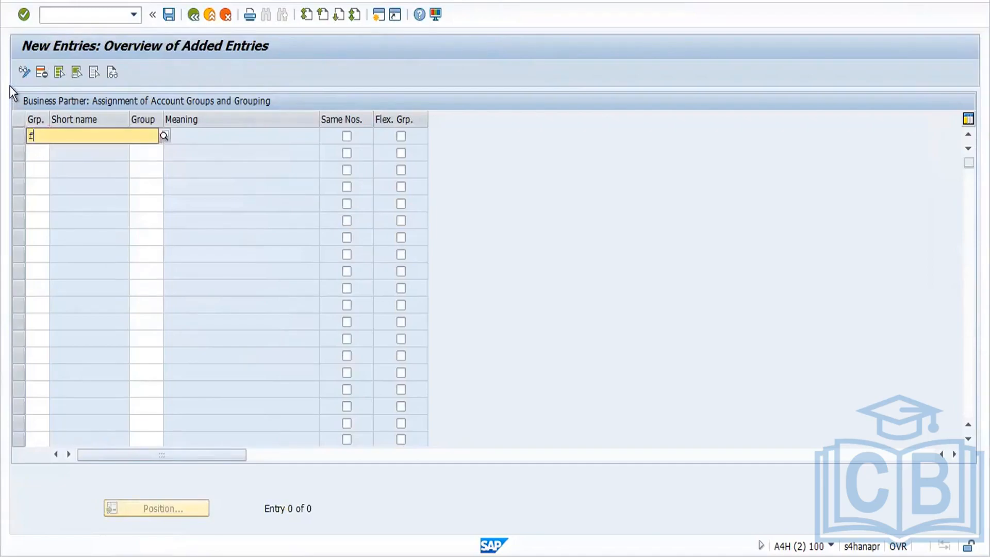
{"action": "type", "text": "or1"}
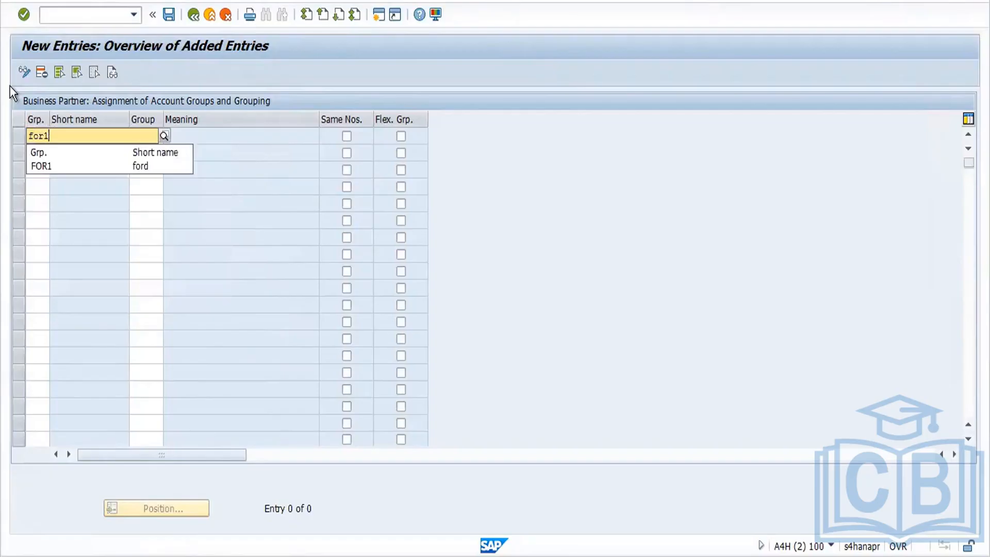
{"action": "left_click", "coordinate": [47, 168]}
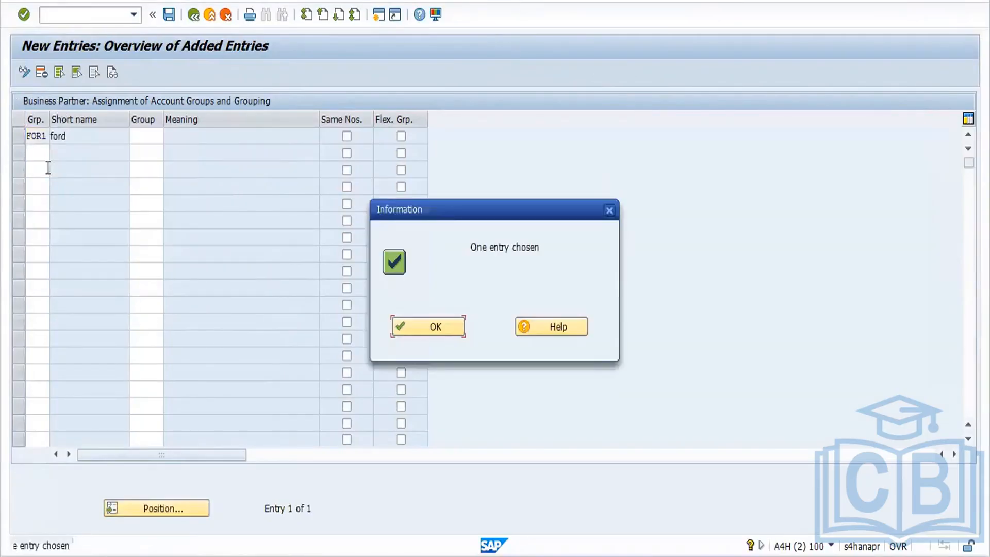
{"action": "left_click", "coordinate": [443, 328]}
Step: Assign vendor account group FOR1 to the FOR1 grouping and save the entry under customizing request A4HK902201
{"action": "left_click", "coordinate": [145, 136]}
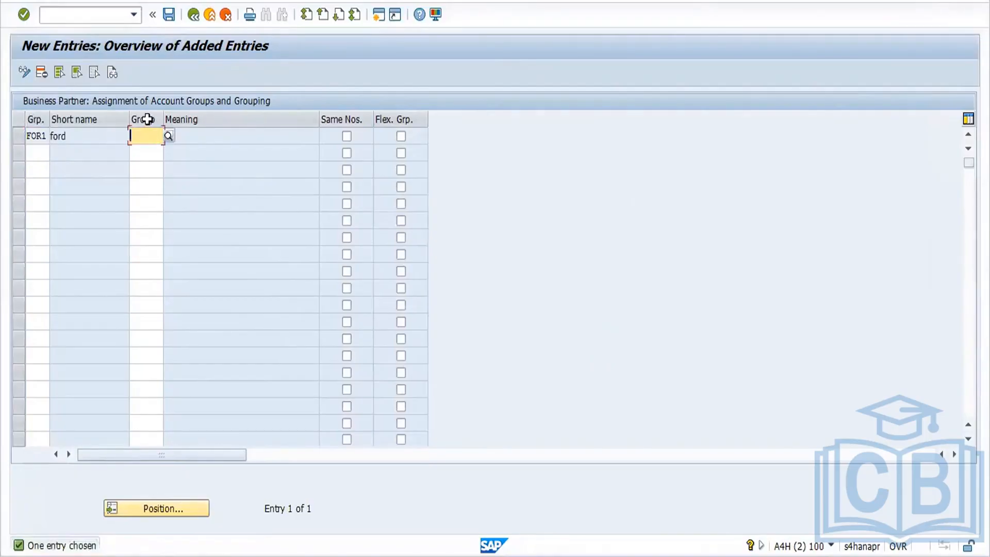
{"action": "left_click", "coordinate": [170, 136]}
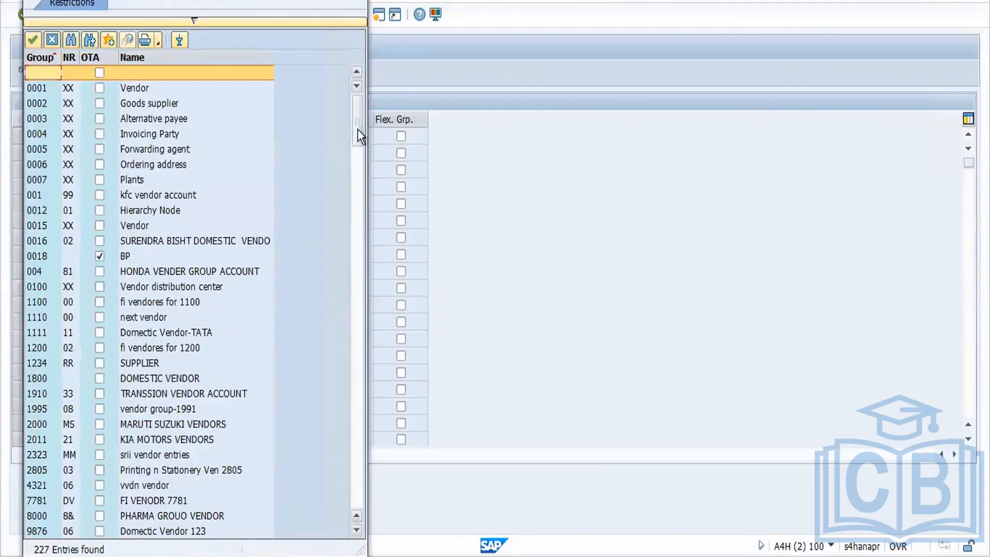
{"action": "left_click_drag", "start_coordinate": [358, 129], "coordinate": [356, 239]}
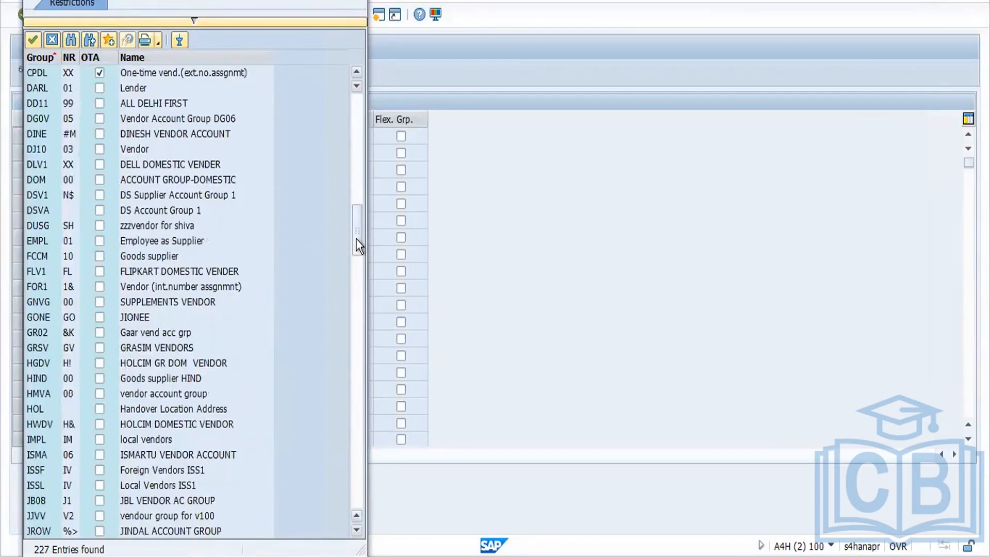
{"action": "double_click", "coordinate": [44, 286]}
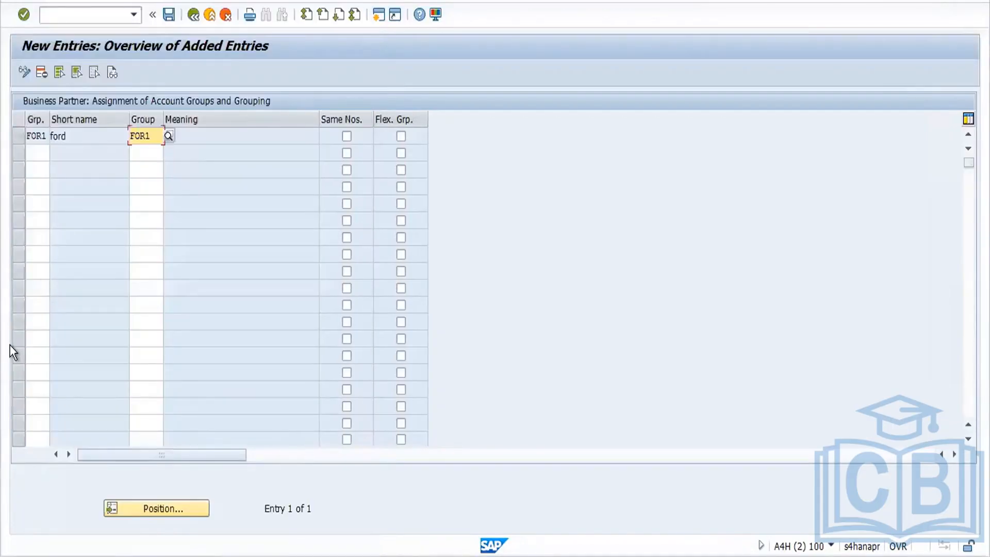
{"action": "key", "text": "Return"}
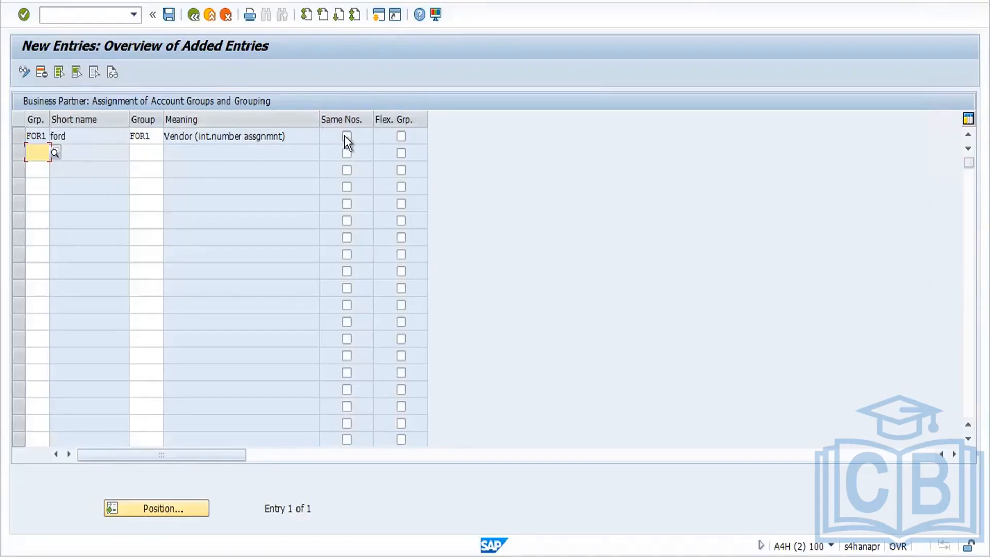
{"action": "left_click", "coordinate": [169, 16]}
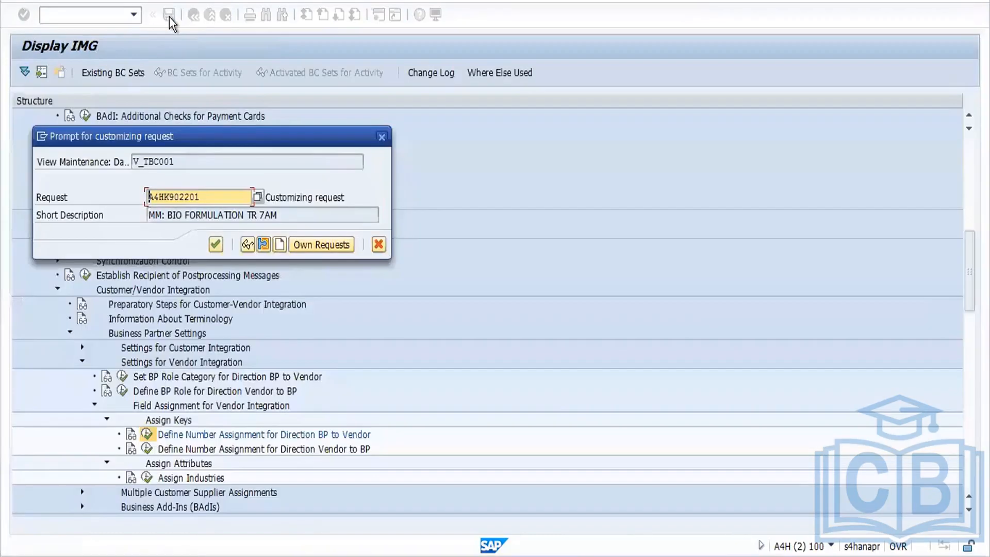
{"action": "left_click", "coordinate": [216, 245]}
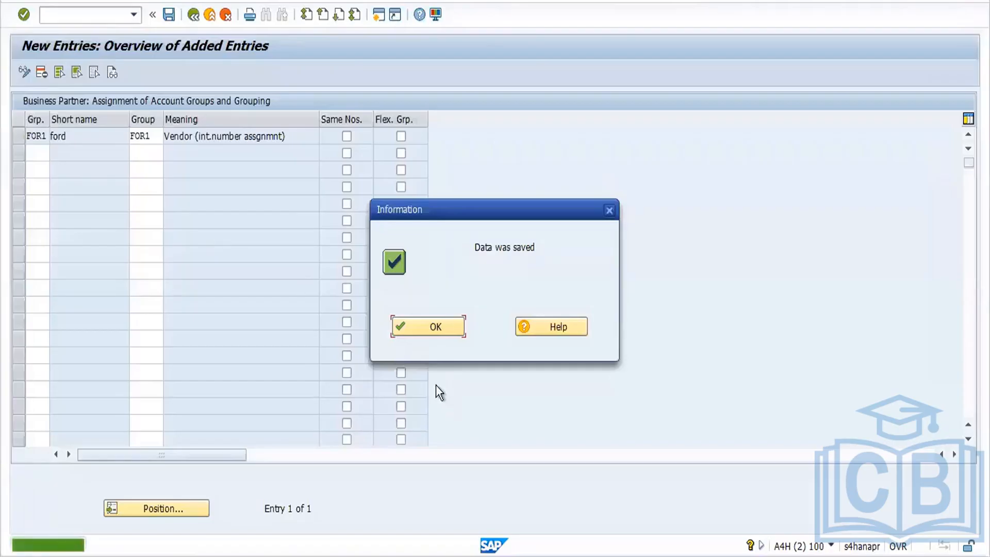
Step: Acknowledge the saved vendor account group assignment and return to the customizing structure
{"action": "left_click", "coordinate": [436, 328]}
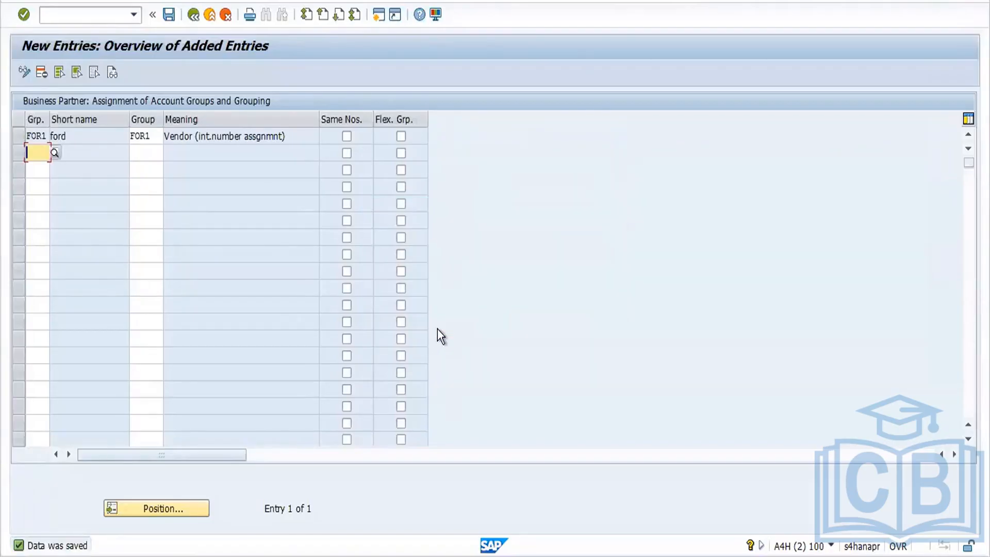
{"action": "left_click", "coordinate": [193, 16]}
{"action": "left_click", "coordinate": [194, 16]}
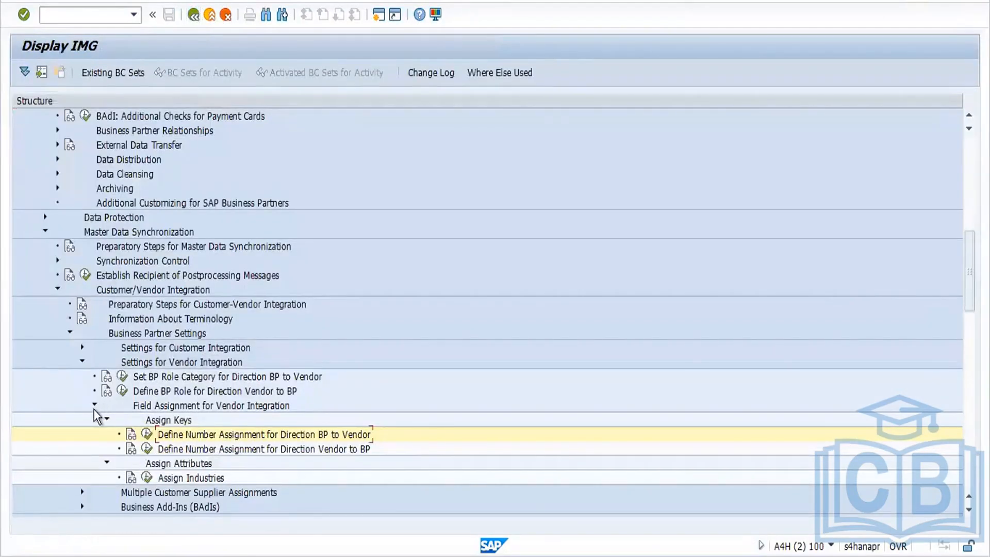
Step: Collapse the vendor field assignment, expand Settings for Customer Integration down to Assign Keys, and open Define Number Assignment for Direction BP to Customer
{"action": "left_click", "coordinate": [94, 406]}
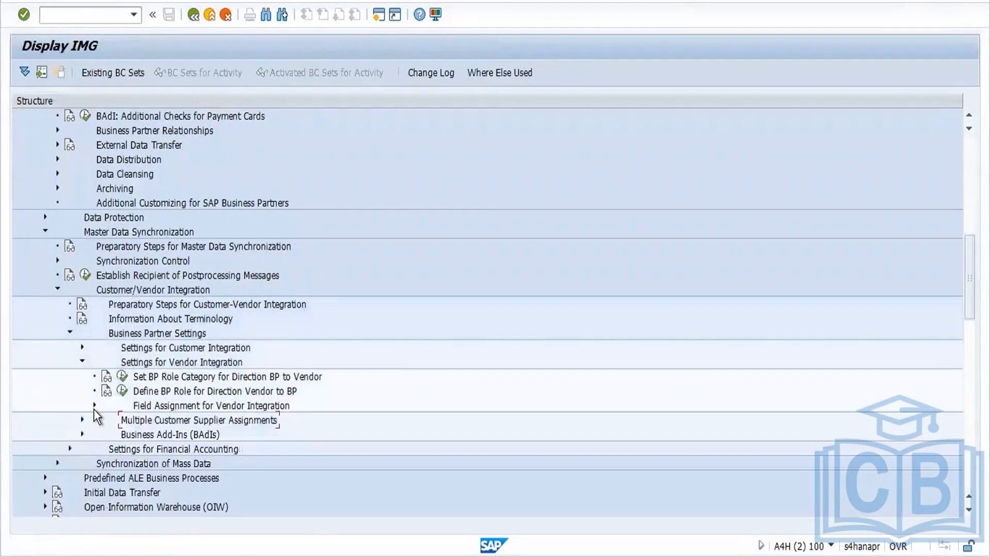
{"action": "left_click", "coordinate": [82, 348]}
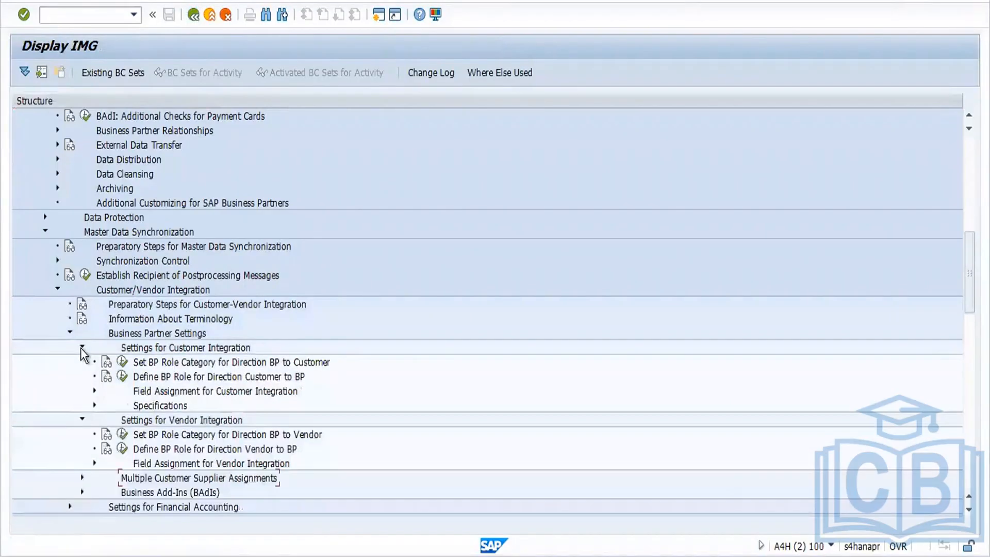
{"action": "left_click", "coordinate": [94, 391]}
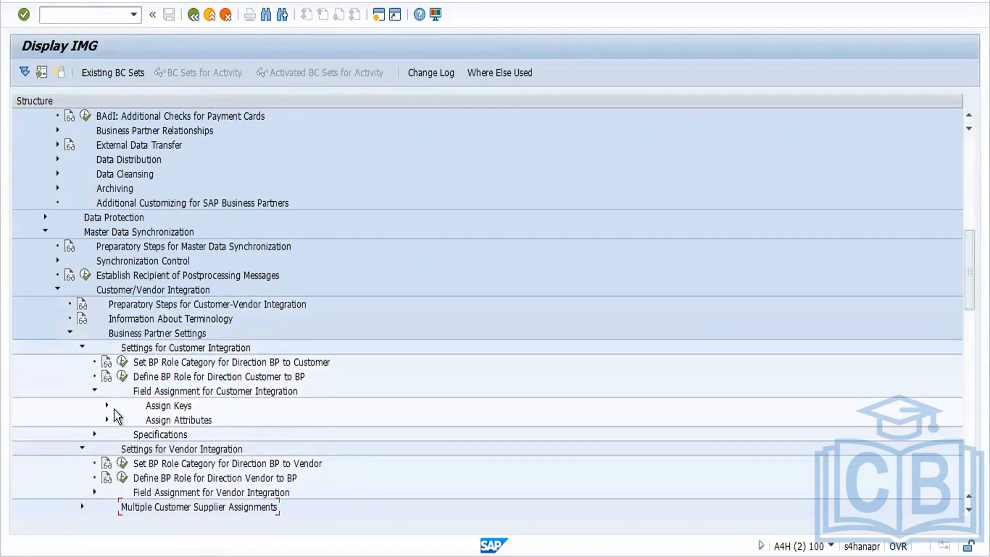
{"action": "left_click", "coordinate": [108, 406]}
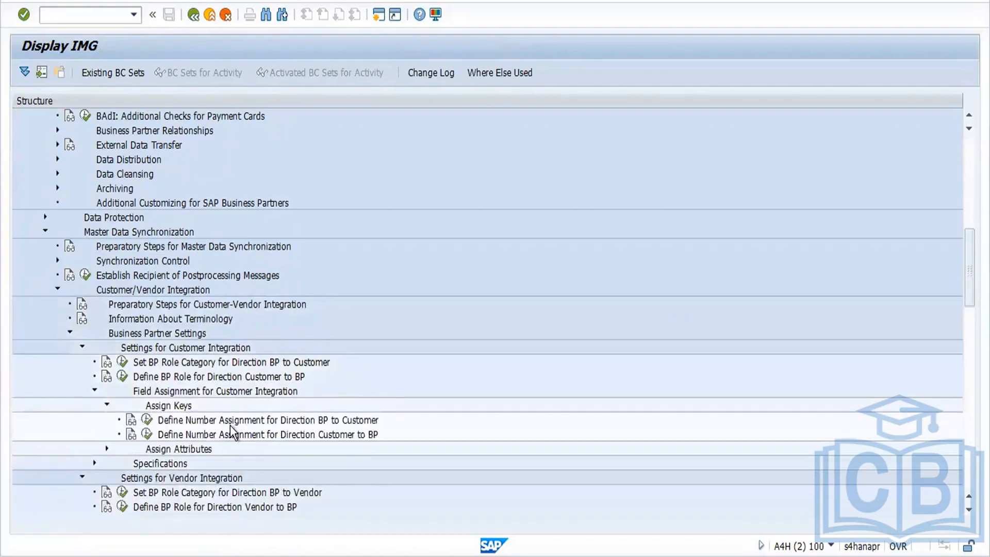
{"action": "left_click", "coordinate": [147, 419]}
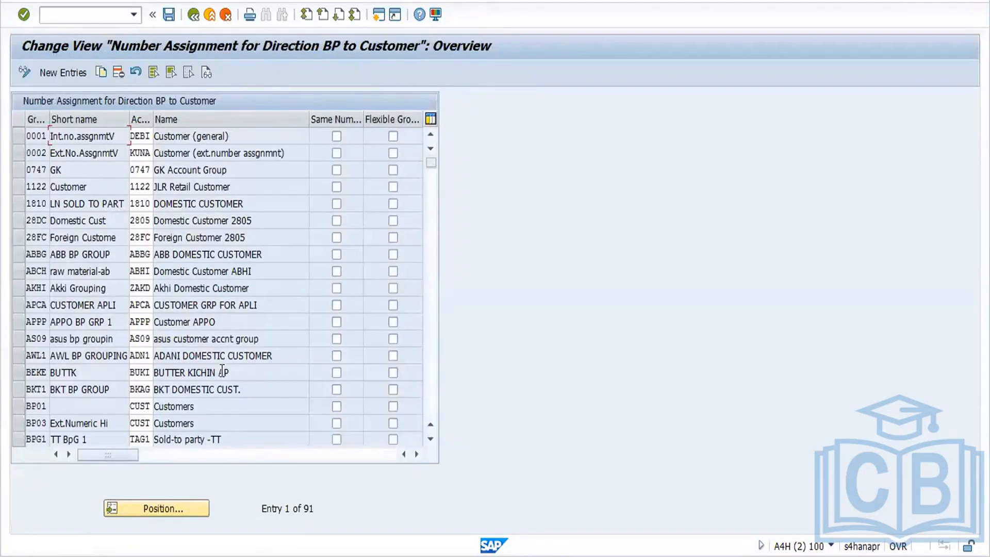
Step: Add a new entry assigning customer account group CUST to business partner grouping FOR1 and save it
{"action": "left_click", "coordinate": [68, 71]}
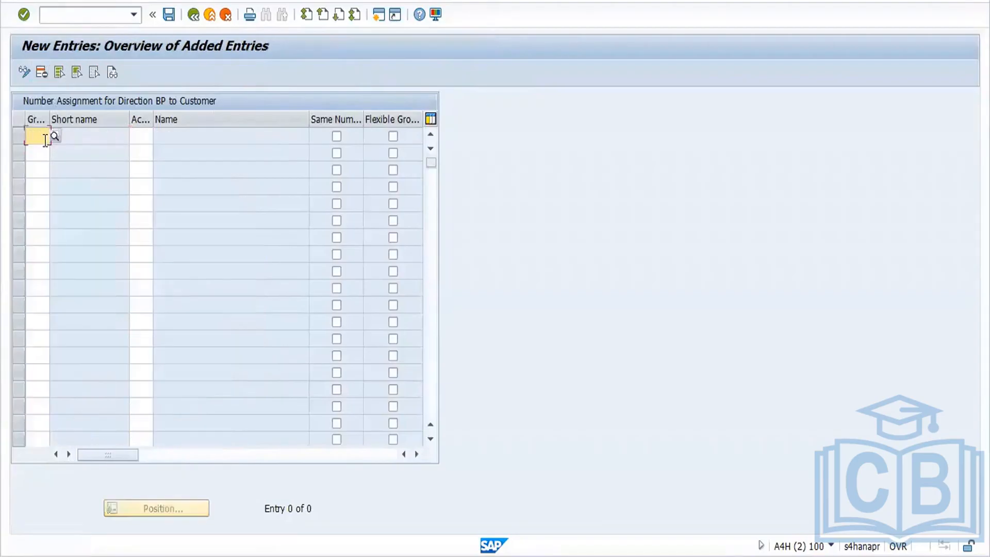
{"action": "type", "text": "for1"}
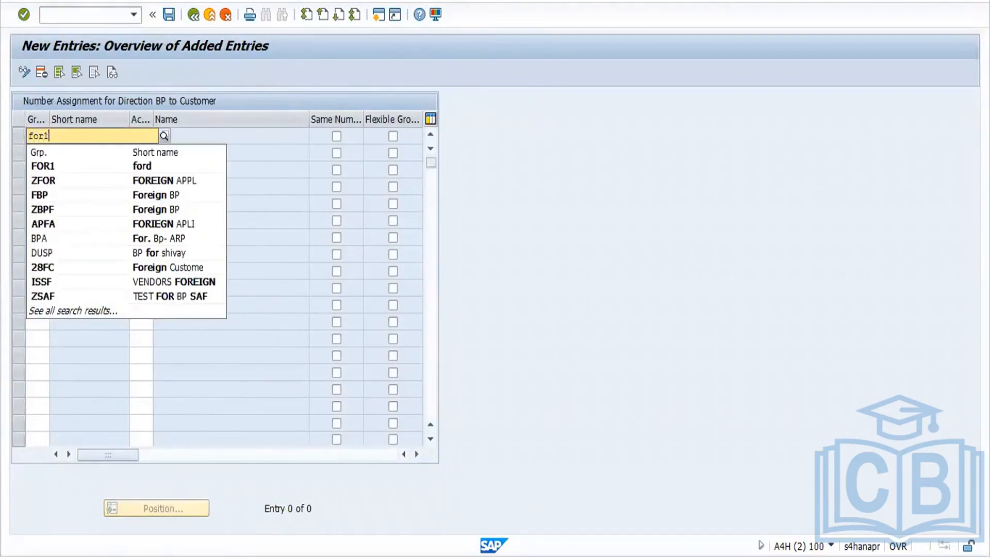
{"action": "key", "text": "Tab"}
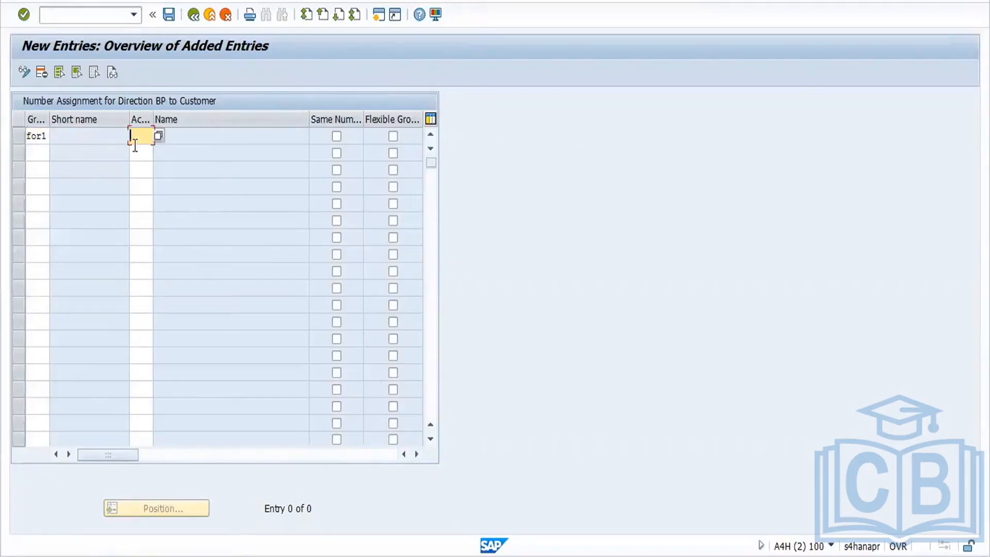
{"action": "type", "text": "cust"}
{"action": "key", "text": "Return"}
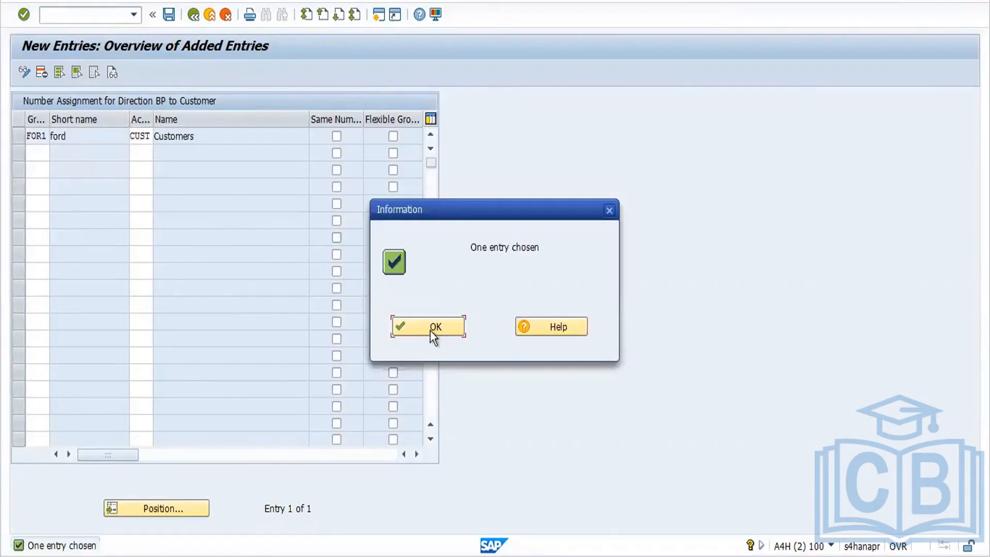
{"action": "left_click", "coordinate": [432, 329]}
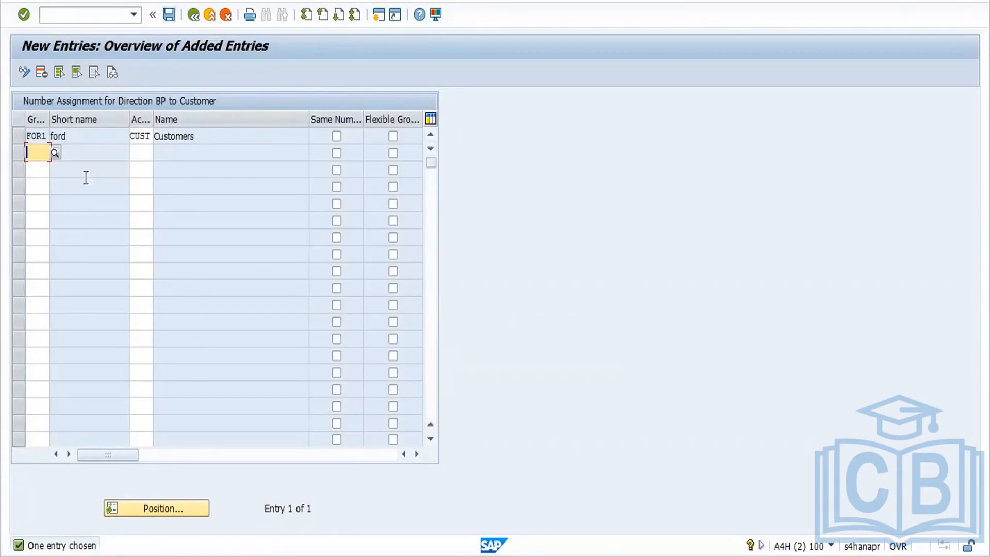
{"action": "left_click", "coordinate": [168, 15]}
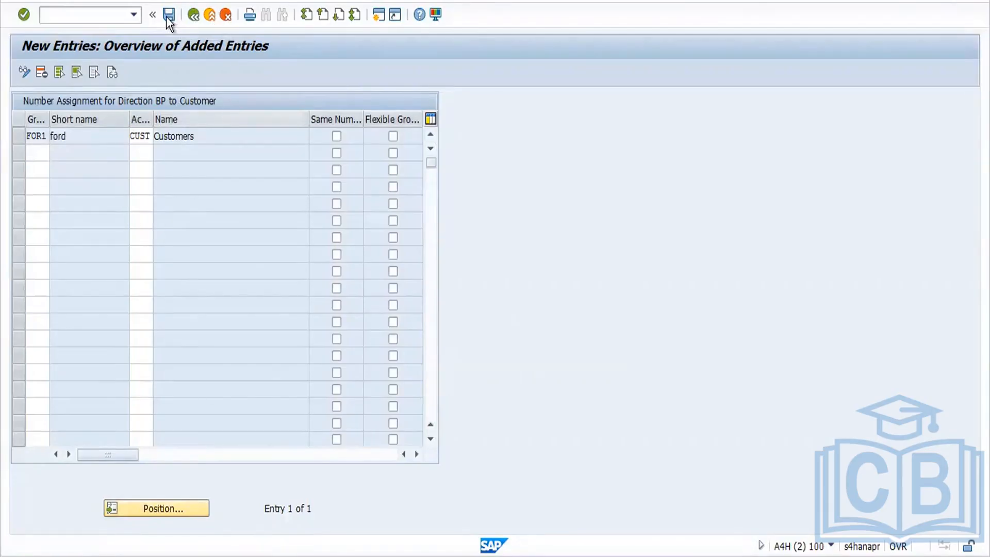